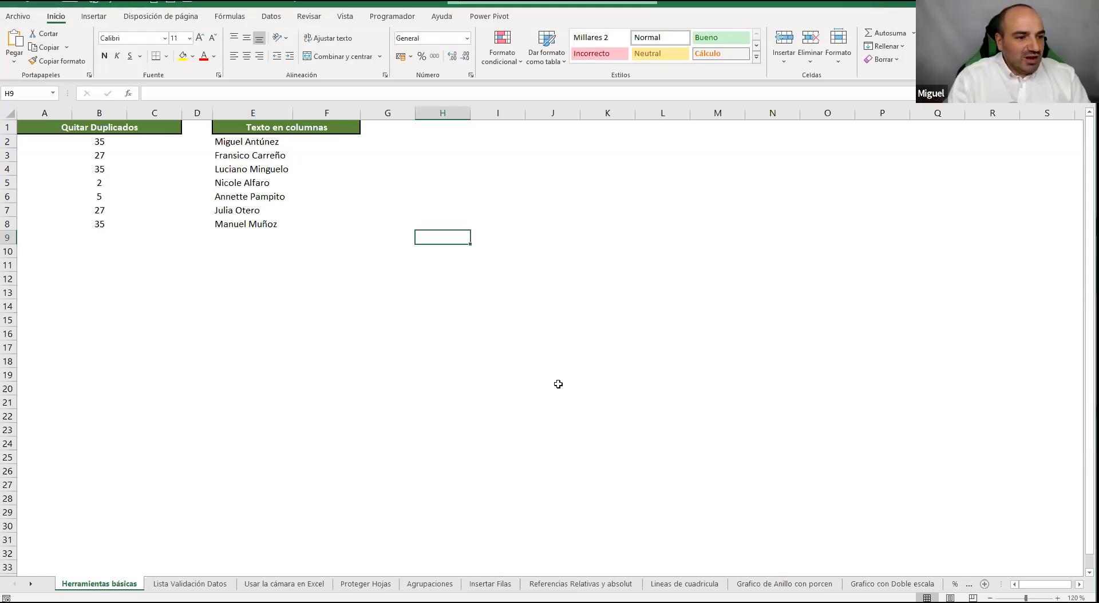
Select the Quitar Duplicados numbers in column B down to row 8, then deselect them
click(420, 321)
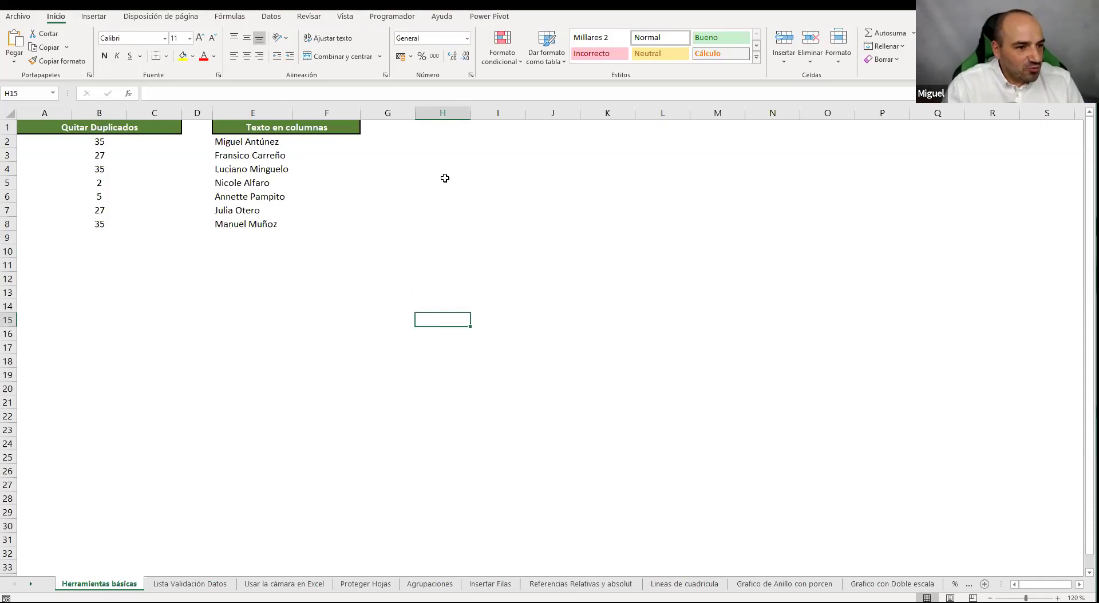
click(399, 222)
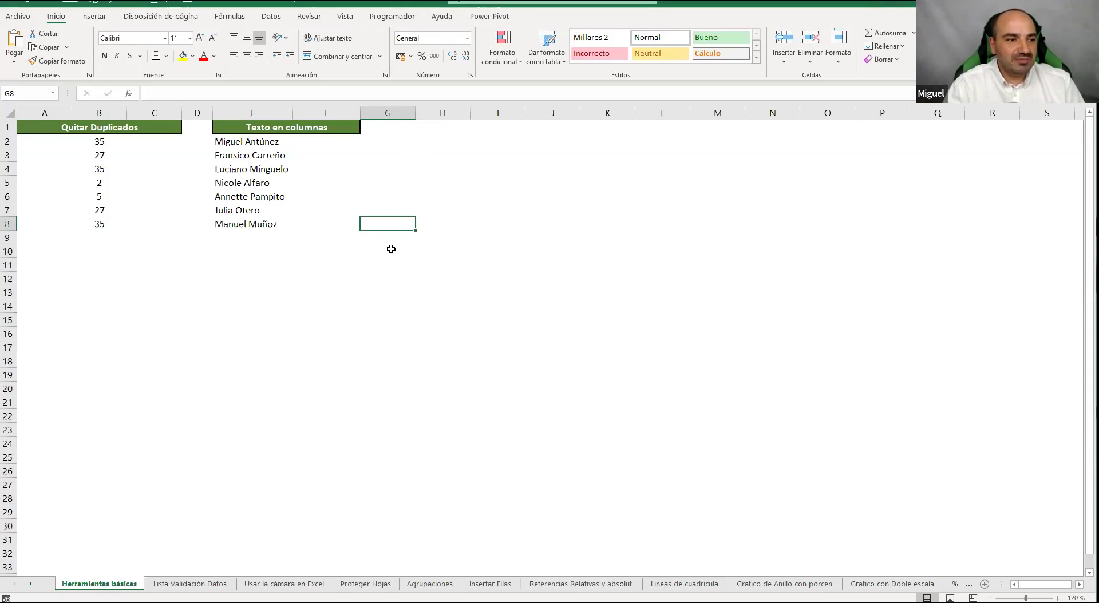
drag(88, 143, 97, 225)
click(246, 359)
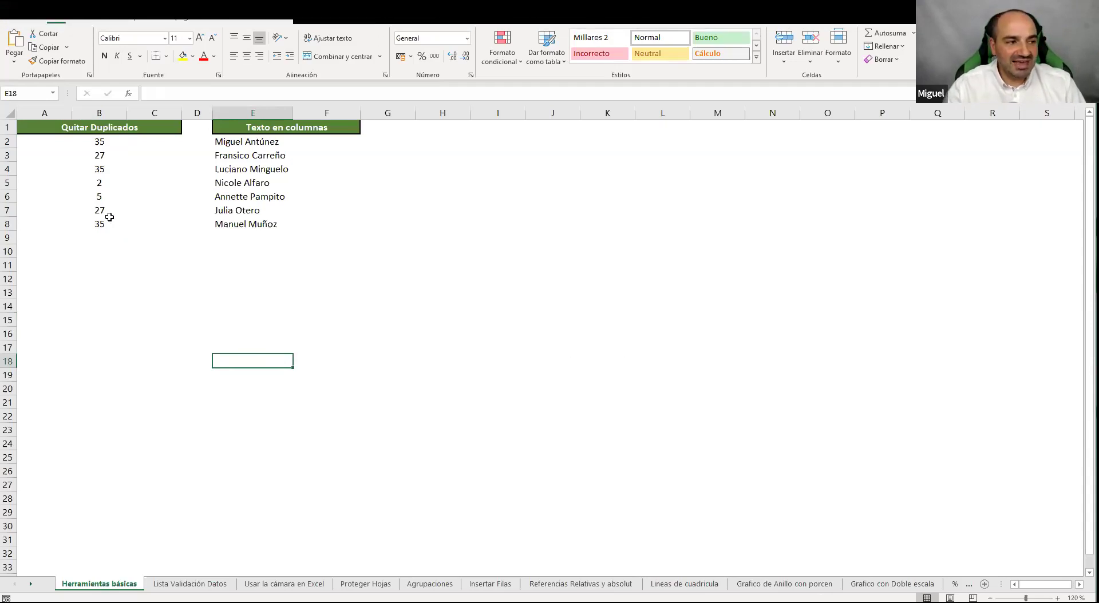
click(140, 232)
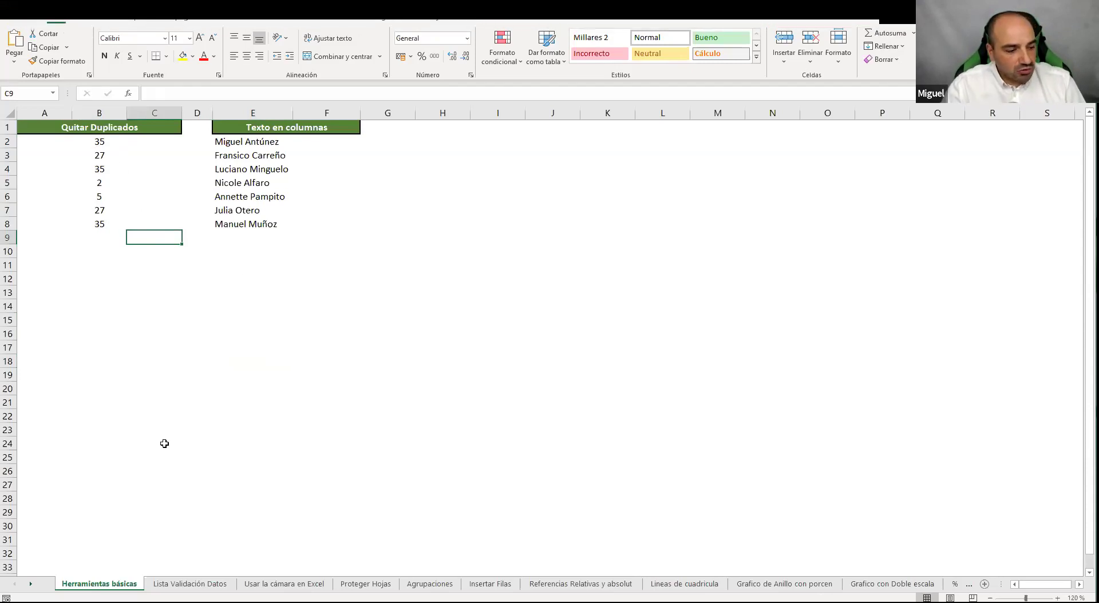
Look at the Lista Validación Datos sheet, then return to Herramientas básicas
click(203, 575)
drag(205, 581, 204, 583)
click(204, 583)
click(285, 583)
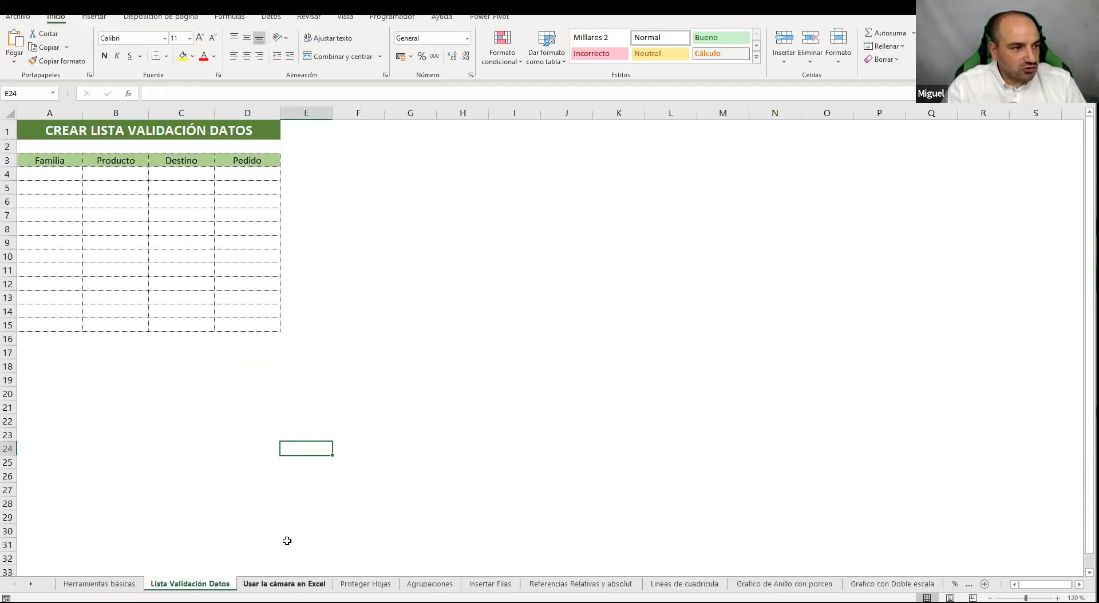
click(110, 584)
scroll(218, 412, up, 1)
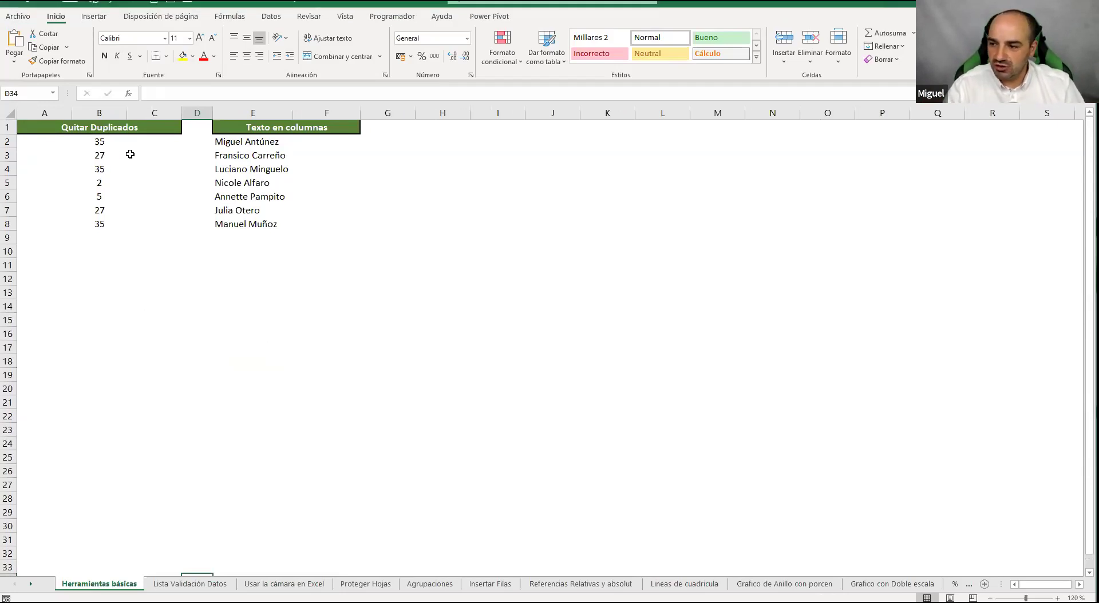
Clear the three 35 values in B2, B4 and B8, then undo to restore them
click(106, 140)
ctrl+click(106, 167)
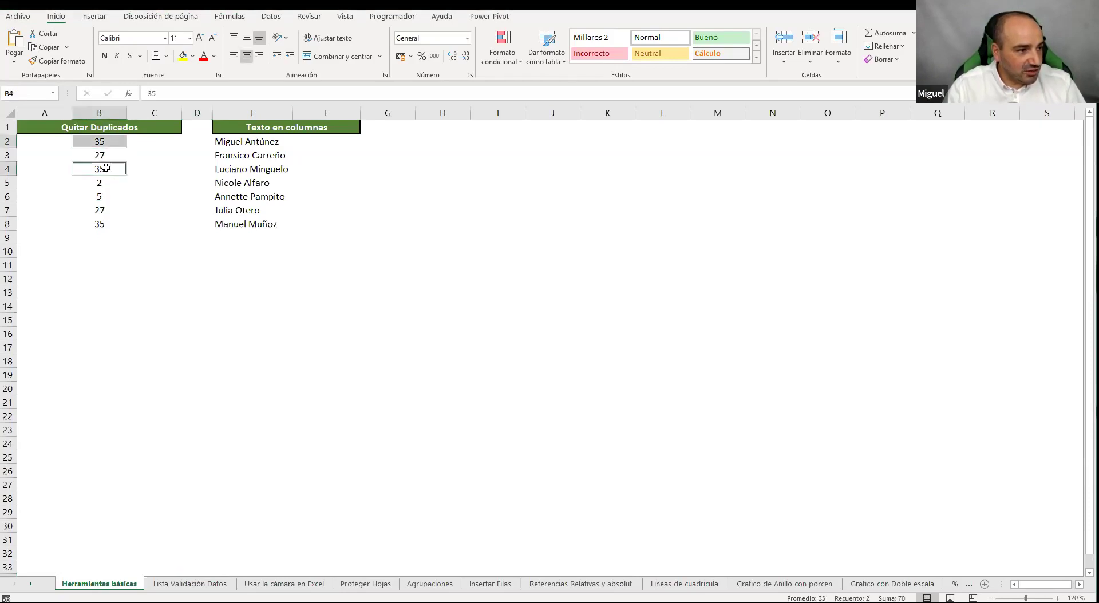
ctrl+click(112, 222)
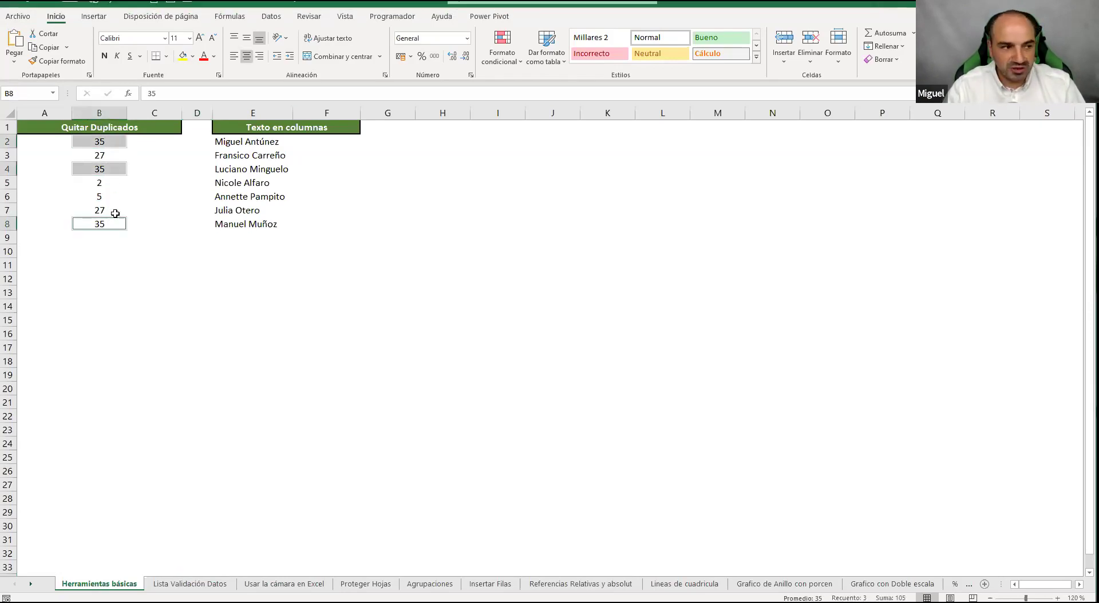
key(Delete)
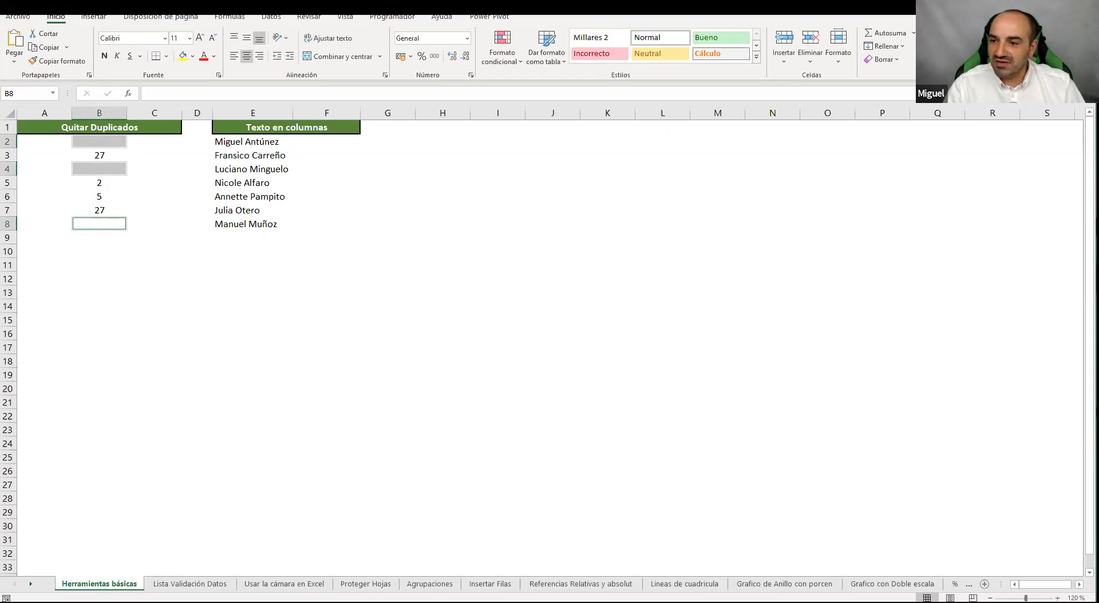
key(ctrl+z)
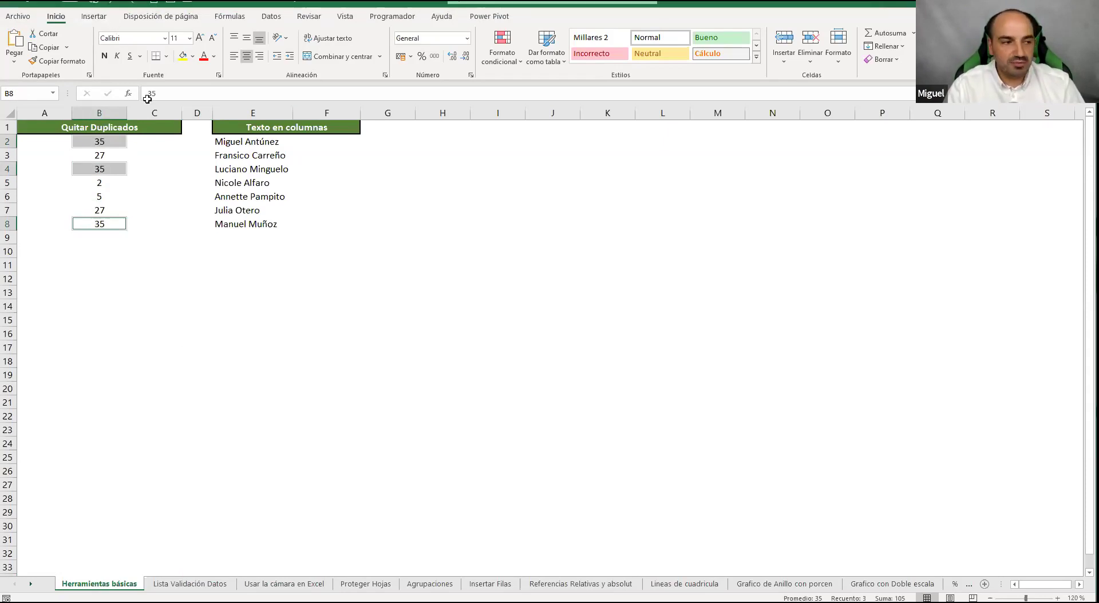
click(564, 360)
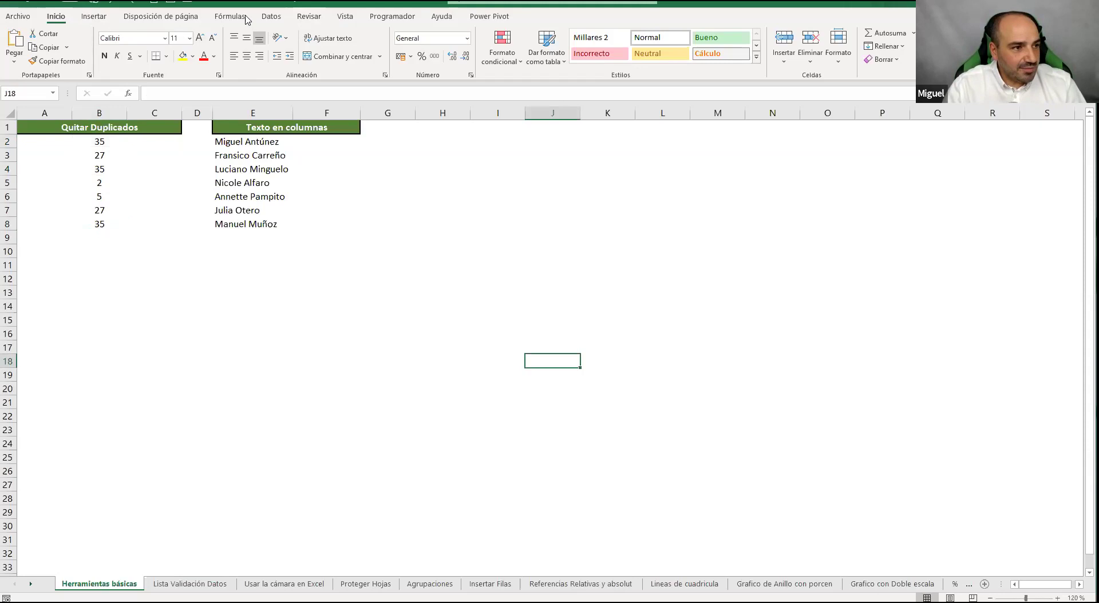
click(271, 16)
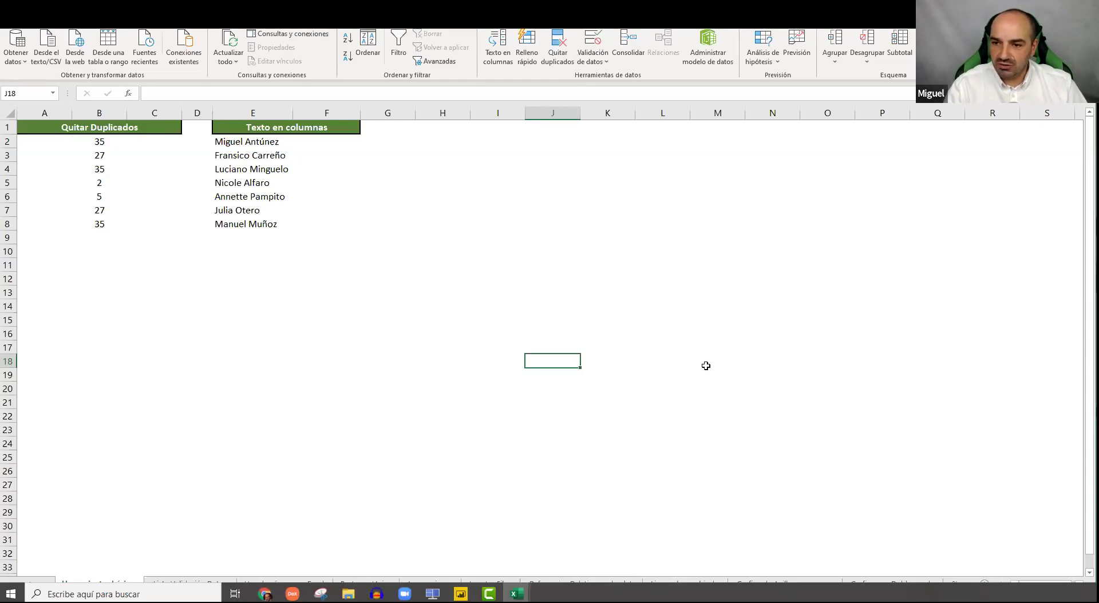
Select the numbers in B2:B8 and launch Quitar duplicados, raising the adjacent-data warning
click(388, 267)
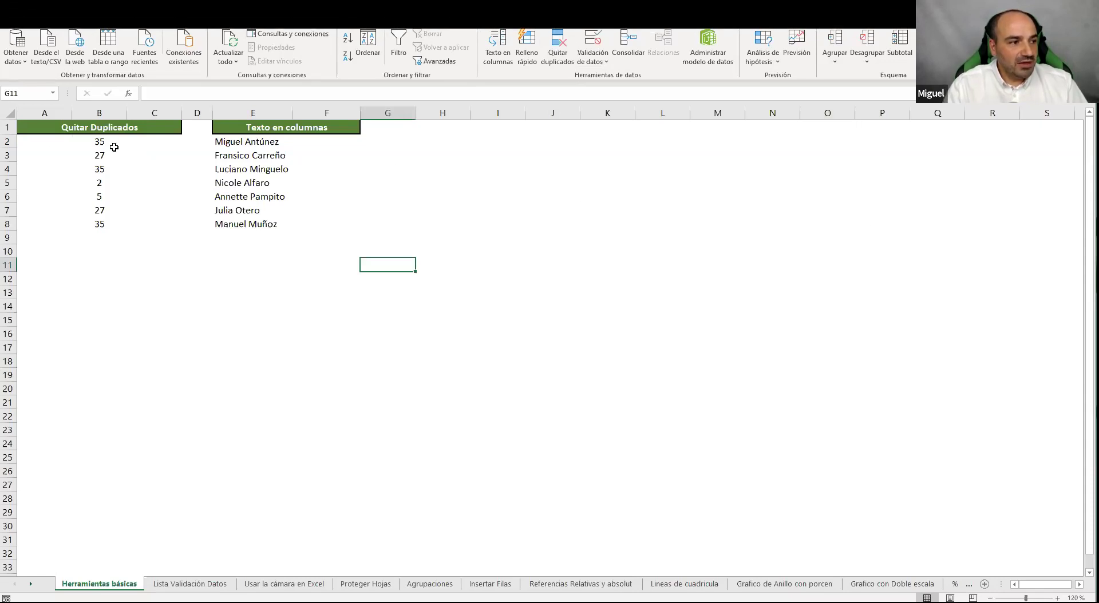
drag(106, 141, 104, 178)
drag(103, 218, 99, 226)
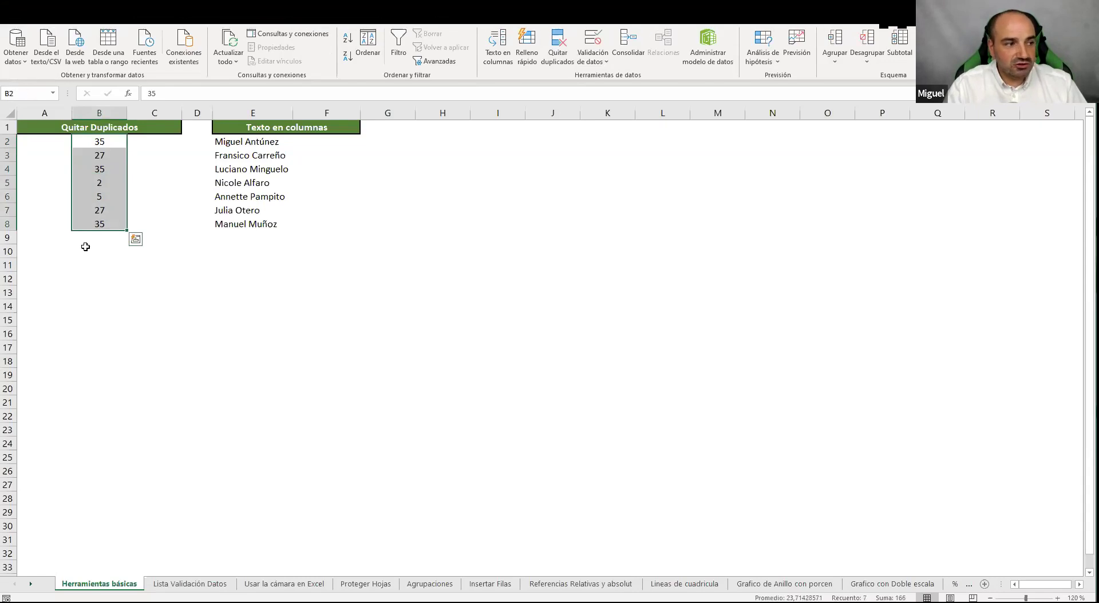
click(99, 112)
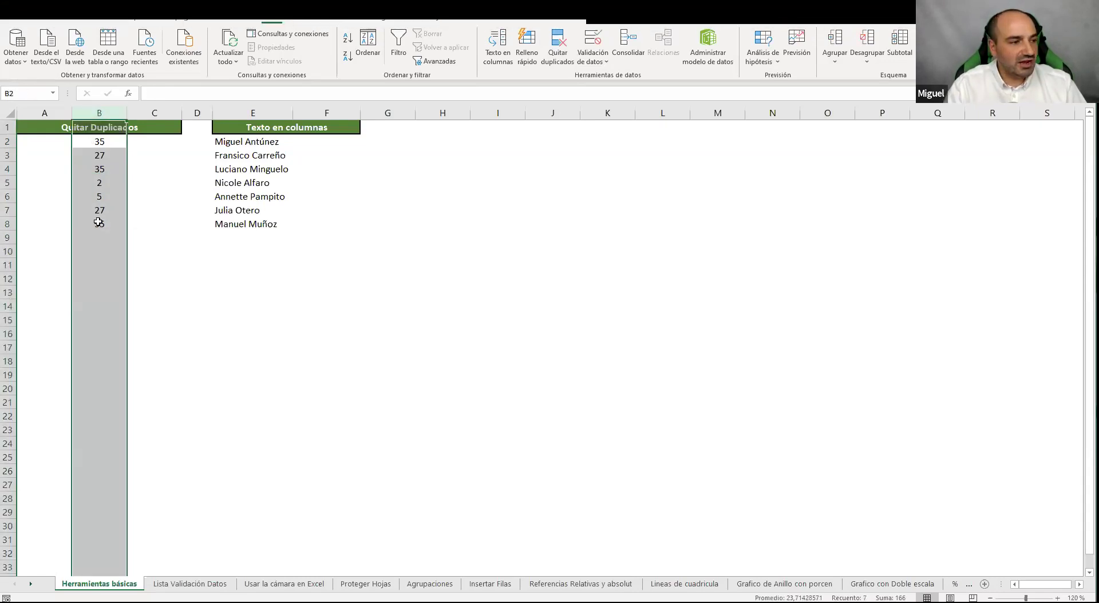
drag(100, 141, 100, 224)
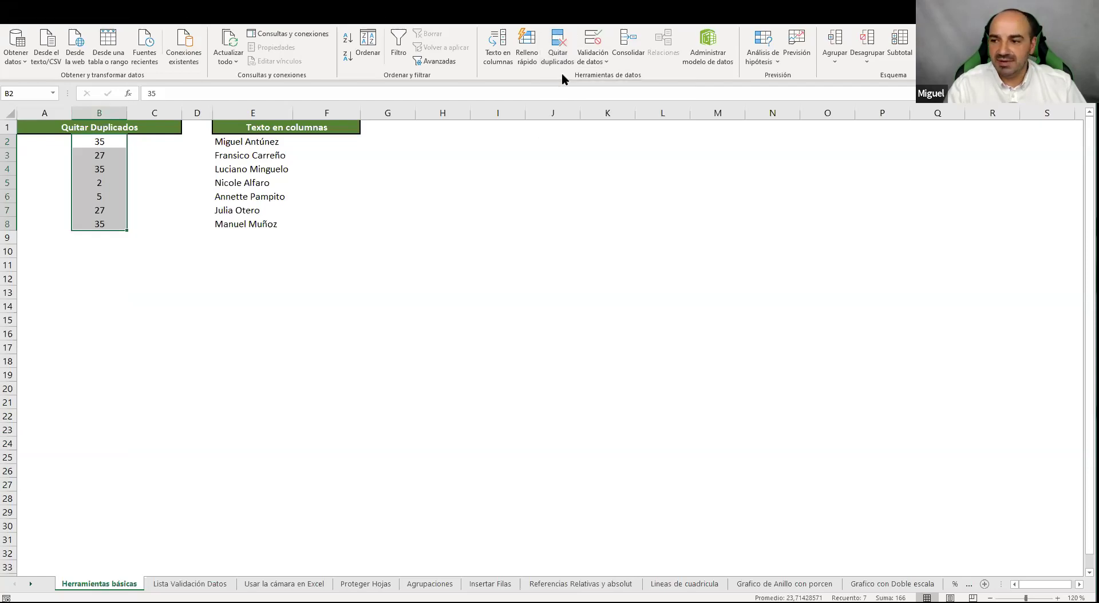
click(558, 52)
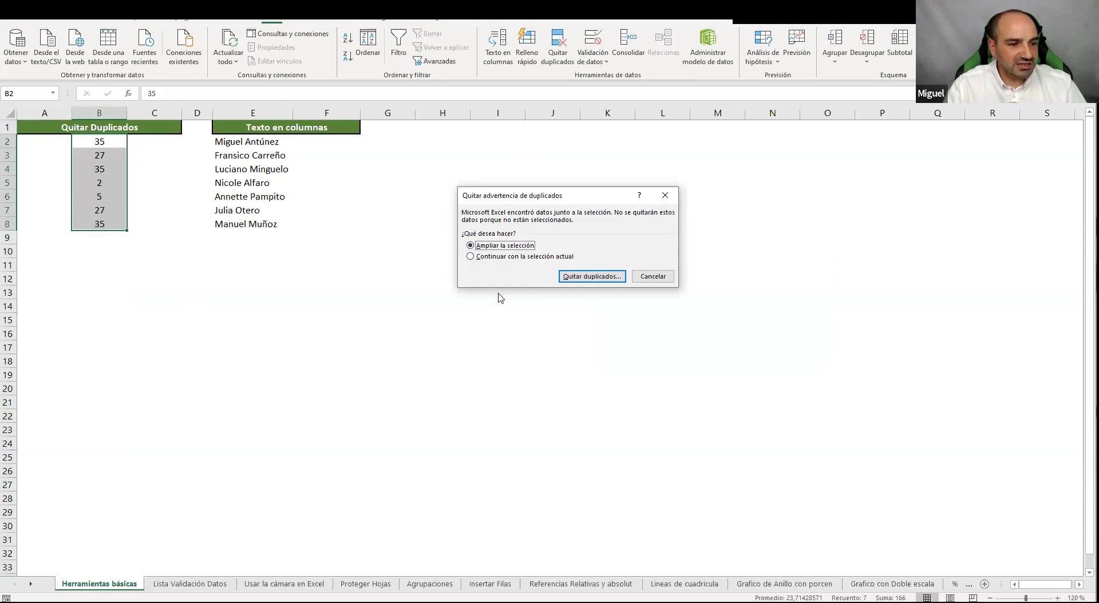
Remove duplicates from the current selection B2:B8 only, leaving 35, 27, 2 and 5
click(479, 258)
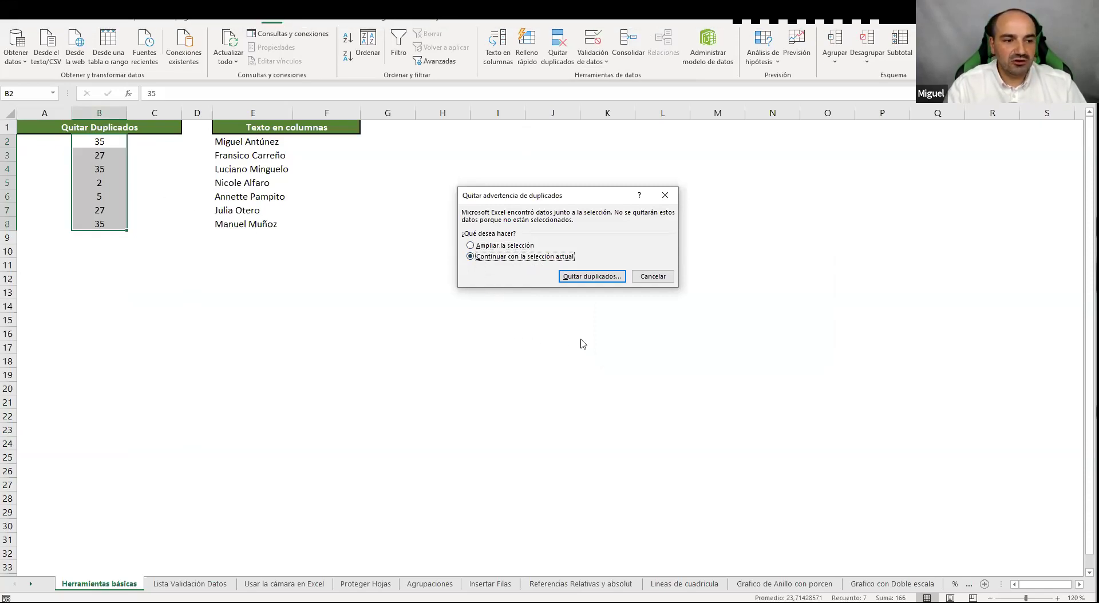
click(599, 277)
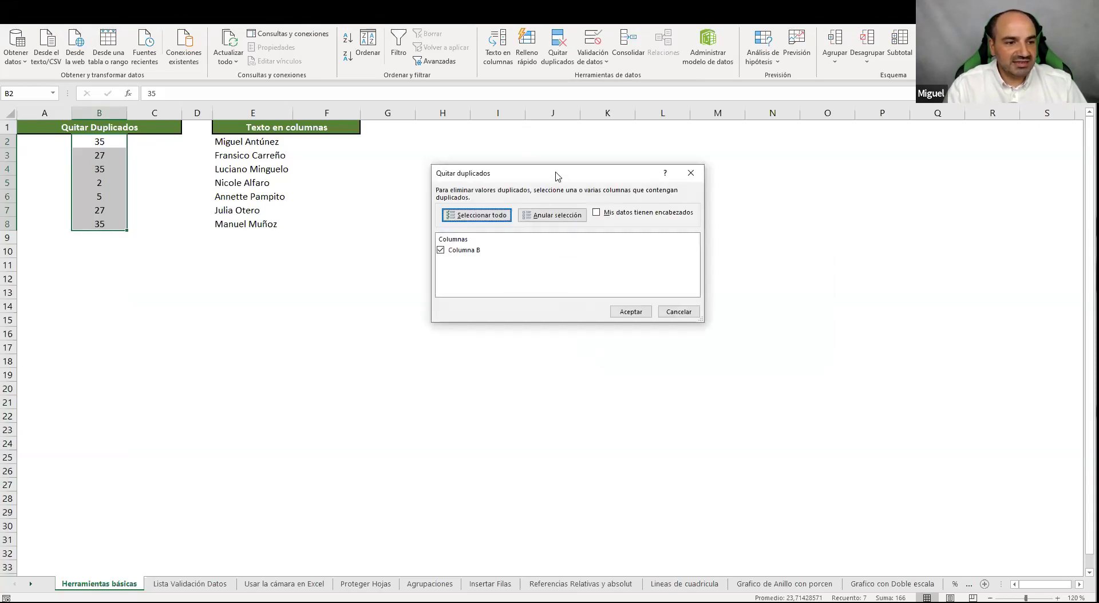
drag(556, 174, 570, 153)
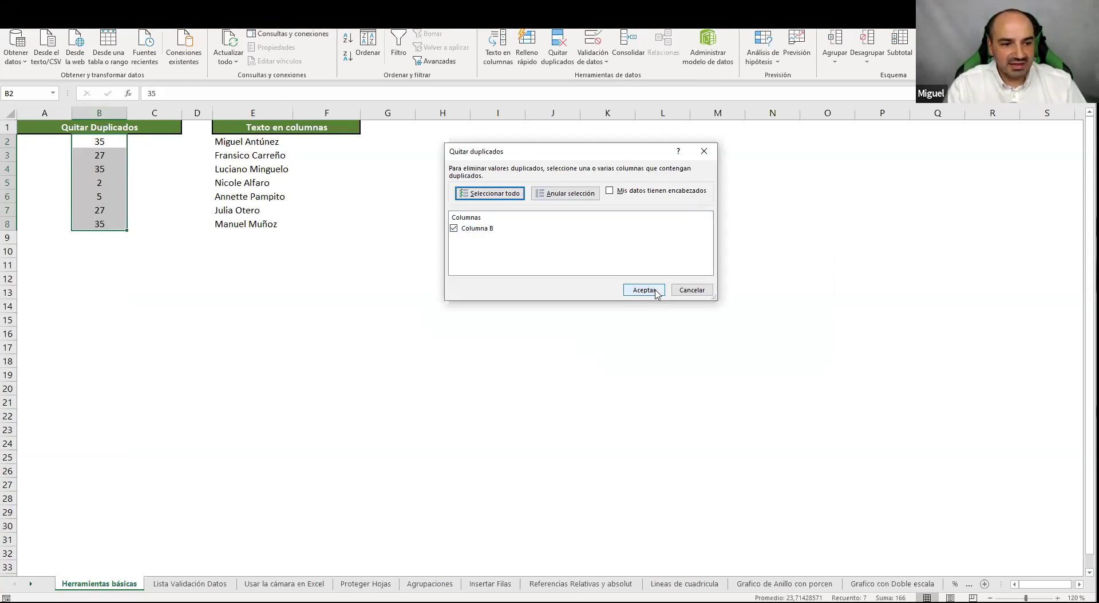
click(655, 292)
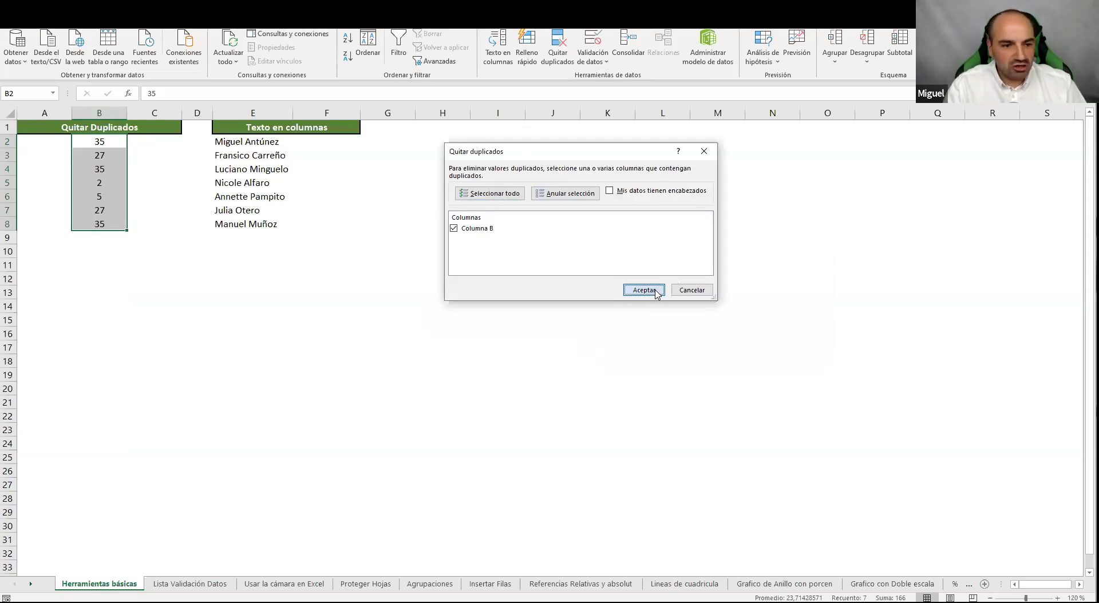
click(656, 292)
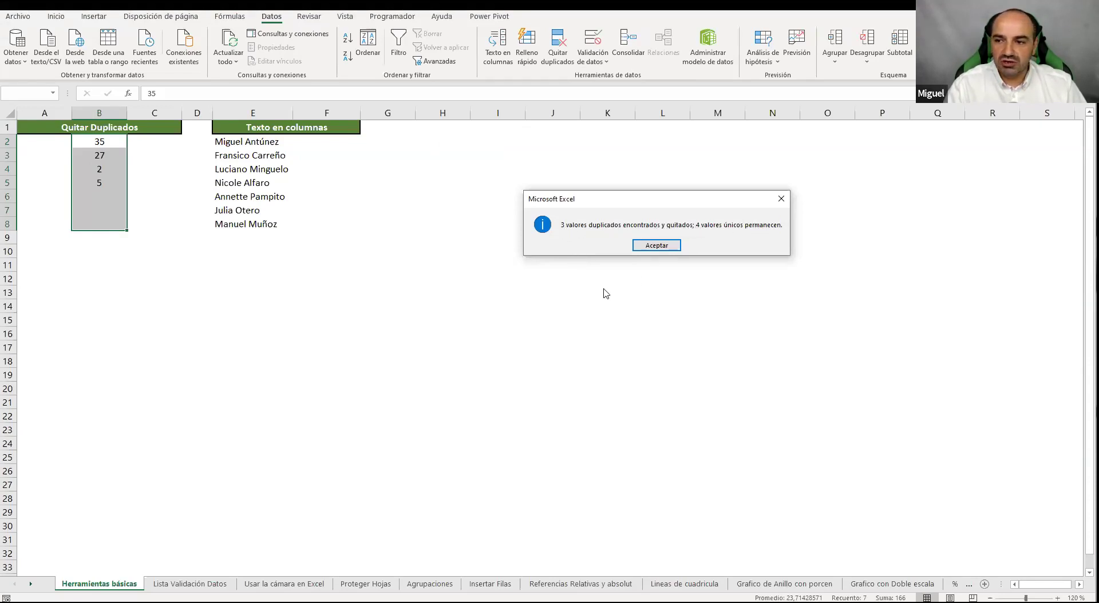
click(649, 246)
Undo the duplicate removal so column B holds all seven numbers again
click(161, 241)
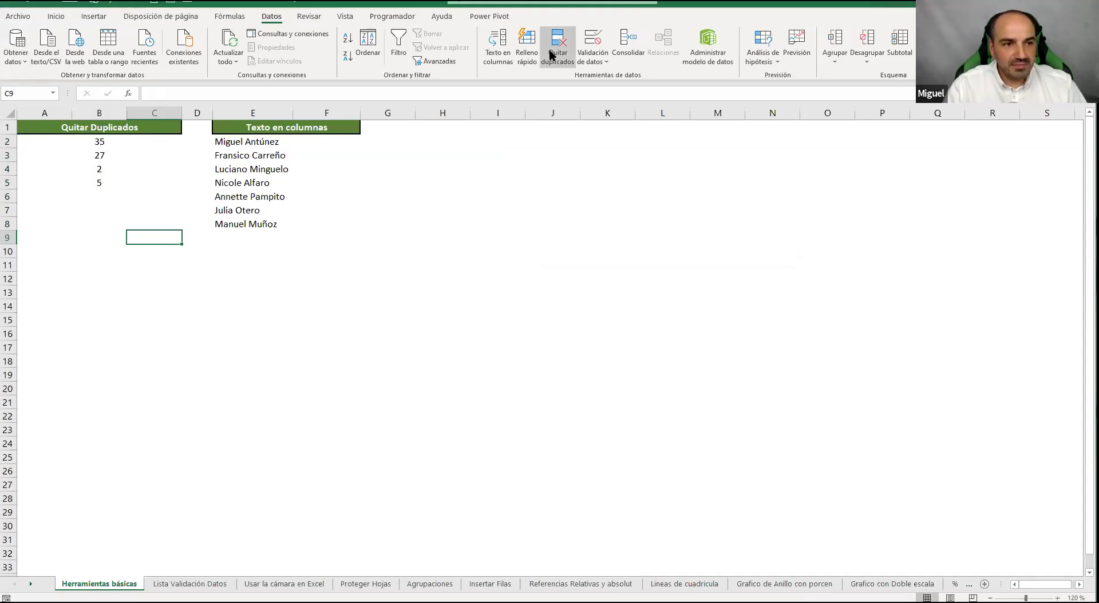
mouse_move(893, 601)
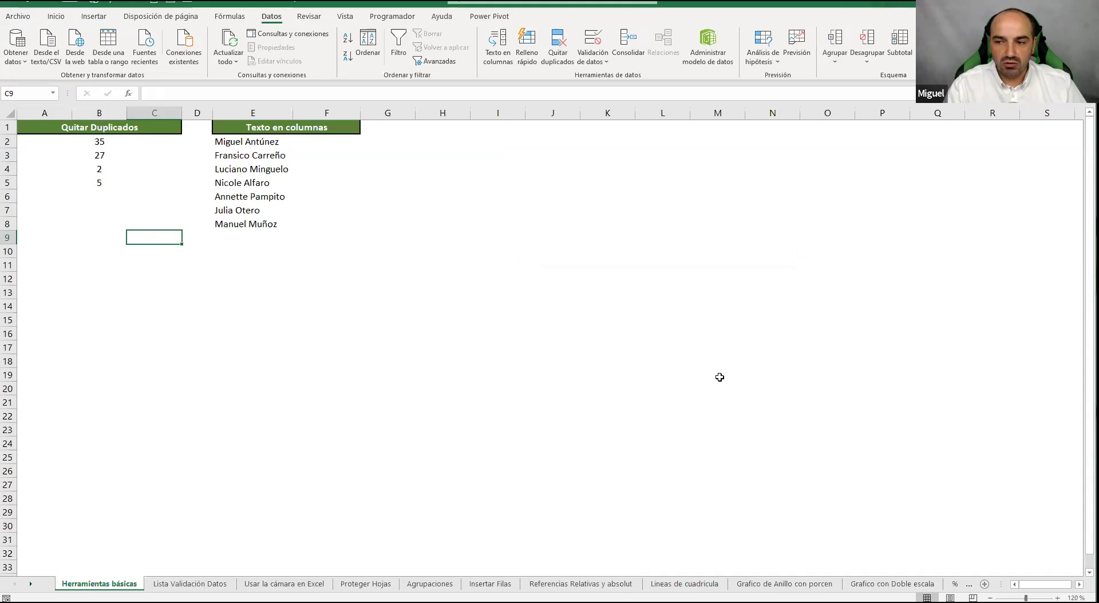
click(575, 357)
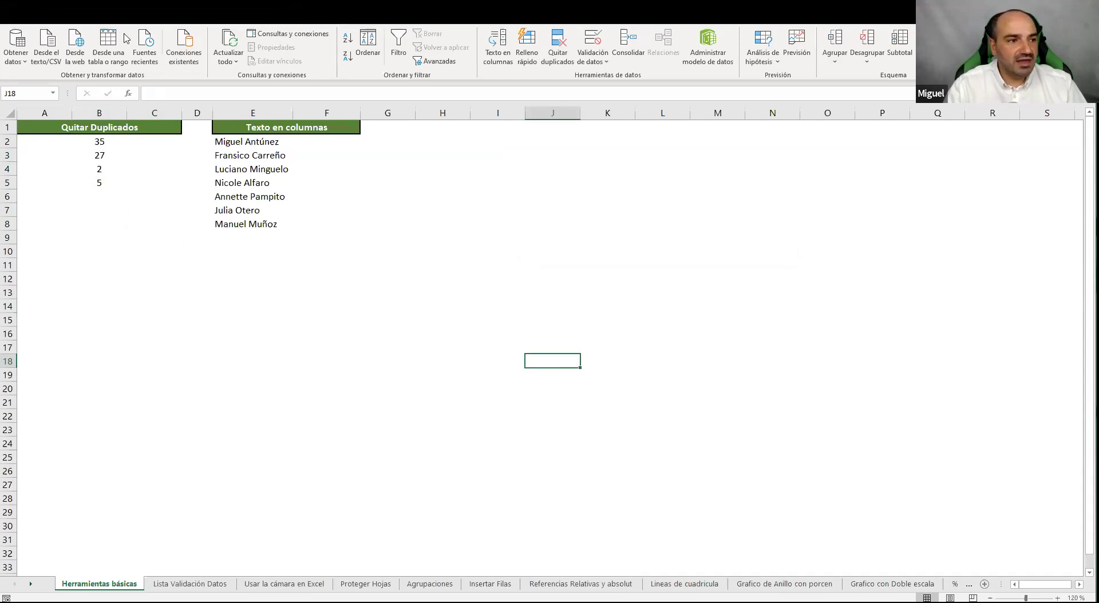
key(ctrl+z)
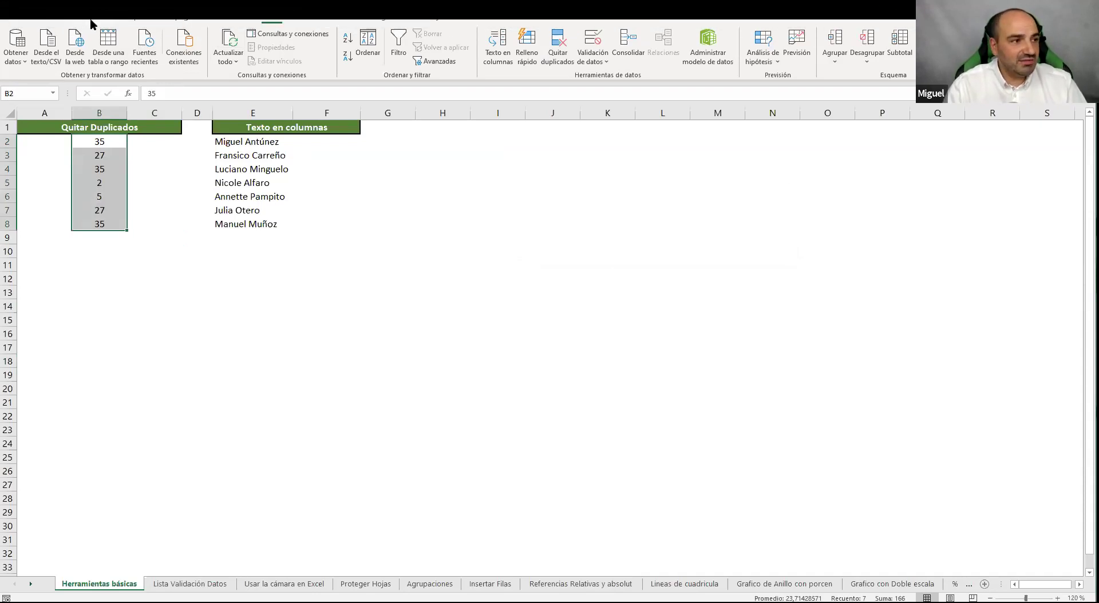
Highlight duplicate values in column B with Relleno verde con texto verde oscuro
click(64, 21)
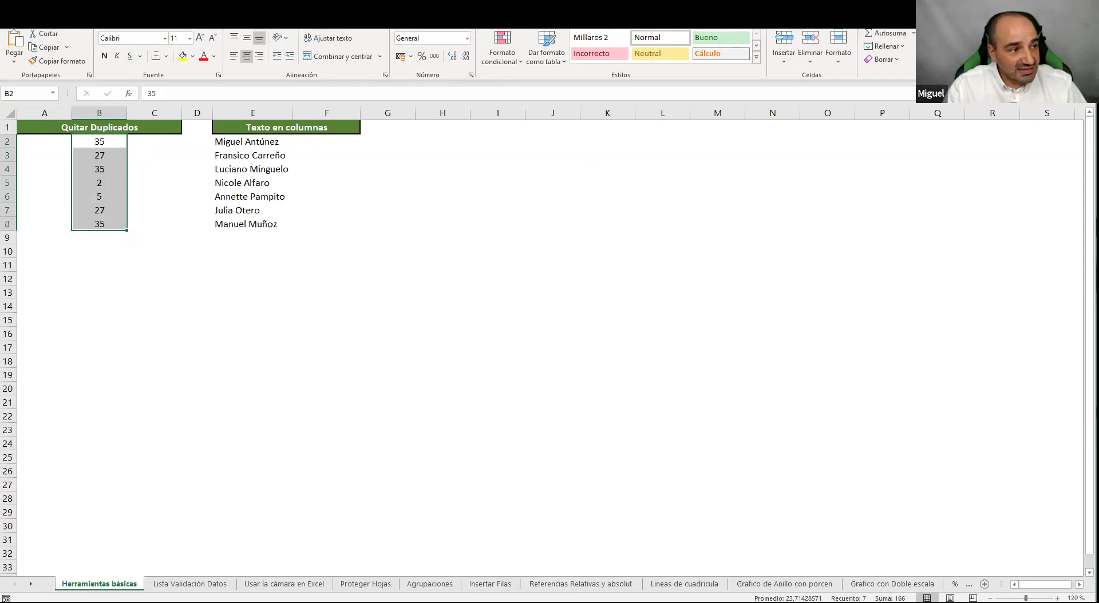
right_click(495, 62)
click(502, 53)
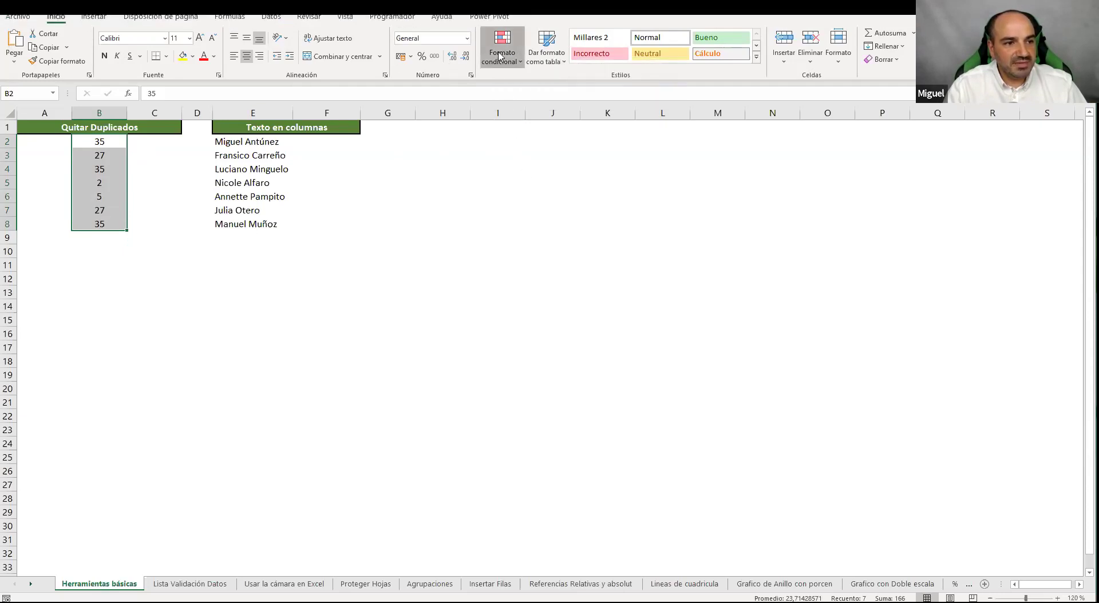
mouse_move(506, 74)
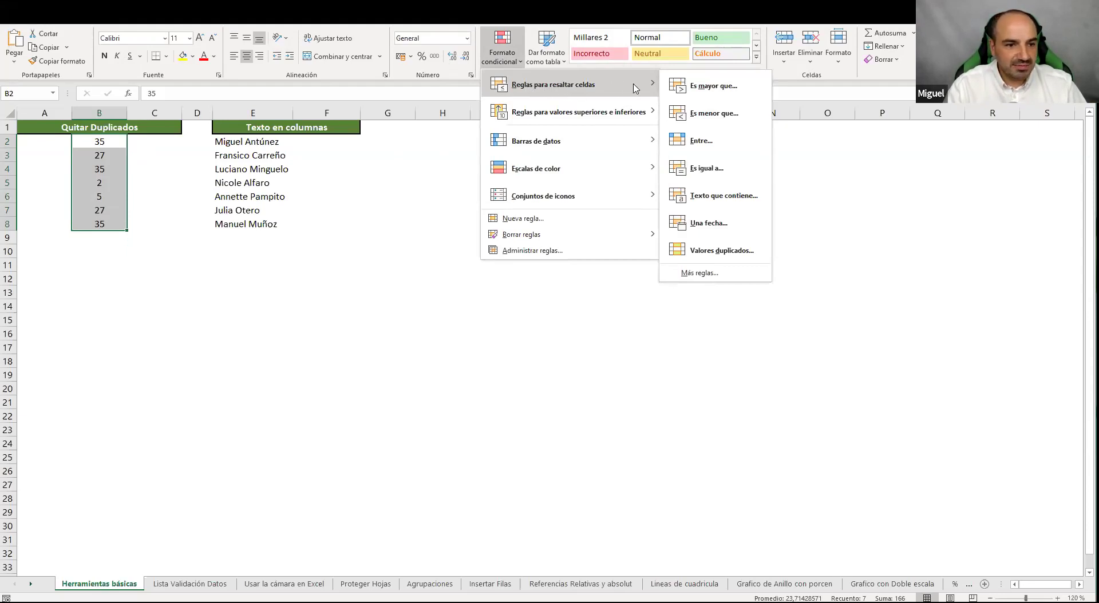
click(736, 254)
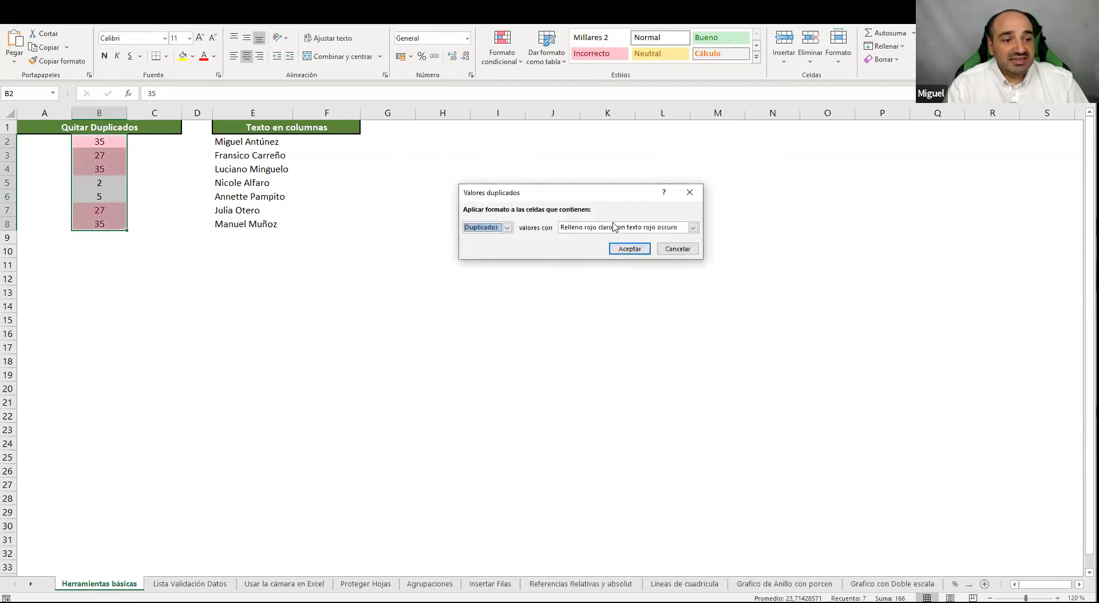
click(693, 227)
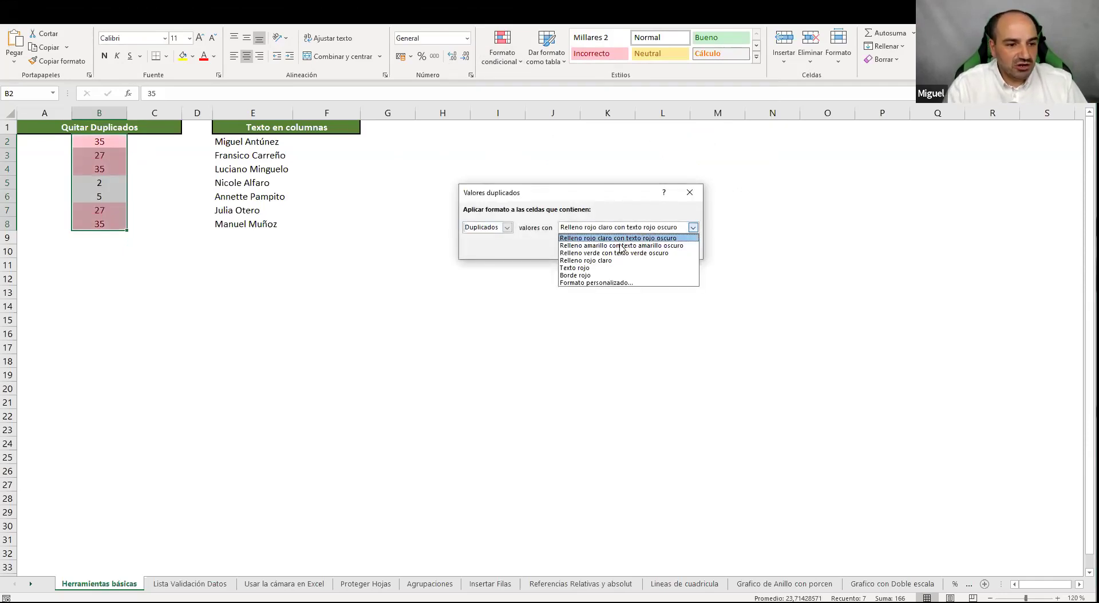
click(623, 246)
click(625, 227)
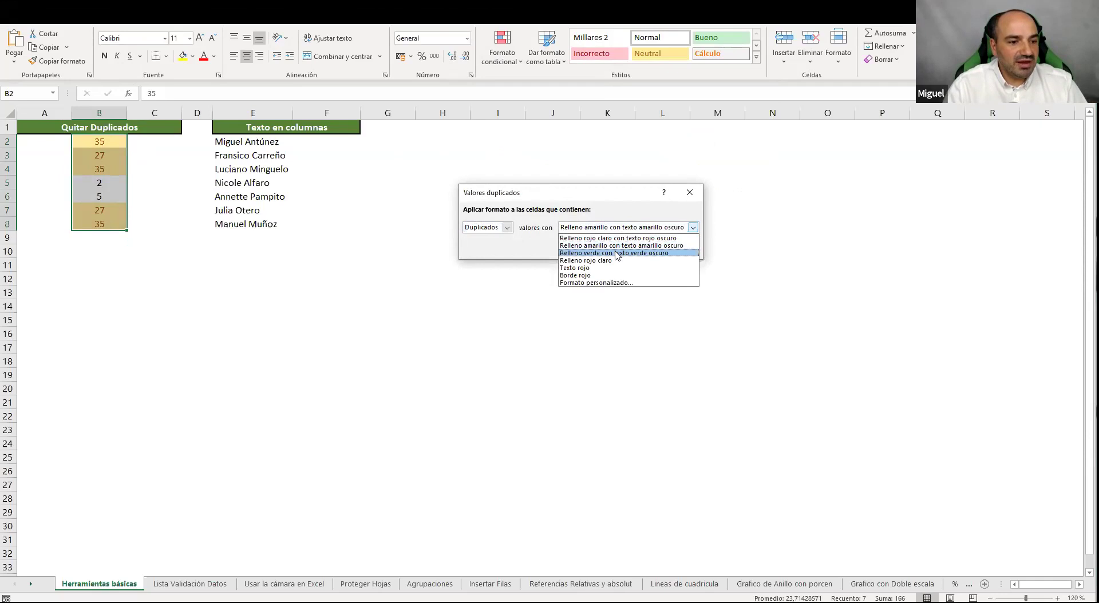
click(628, 253)
click(629, 249)
click(326, 292)
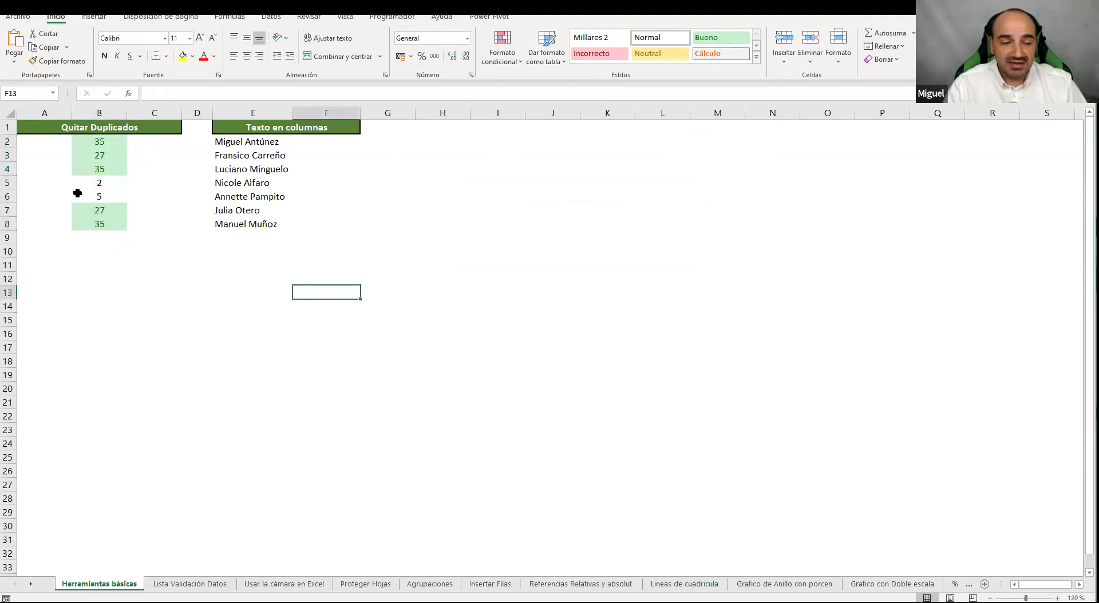
Change B6 from 5 to 35 so it becomes another highlighted duplicate
click(101, 198)
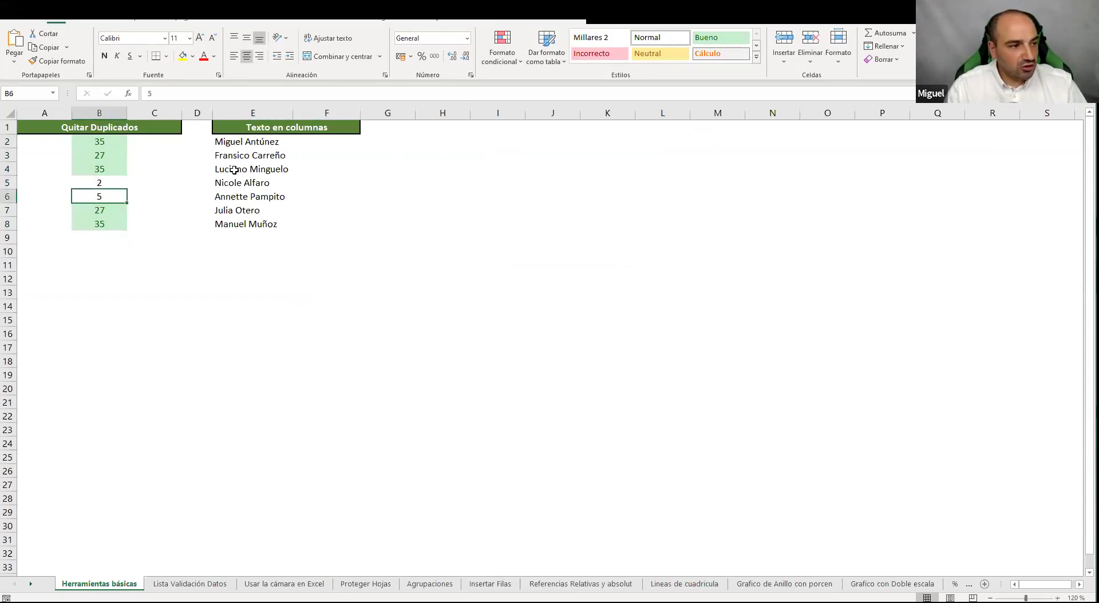
text(35)
key(Return)
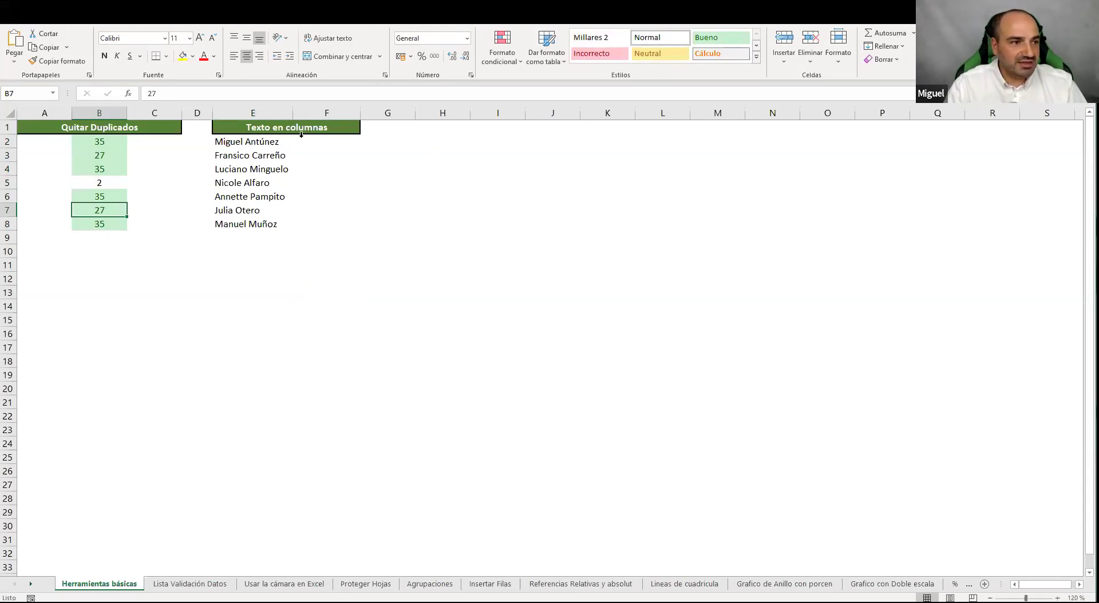
click(518, 65)
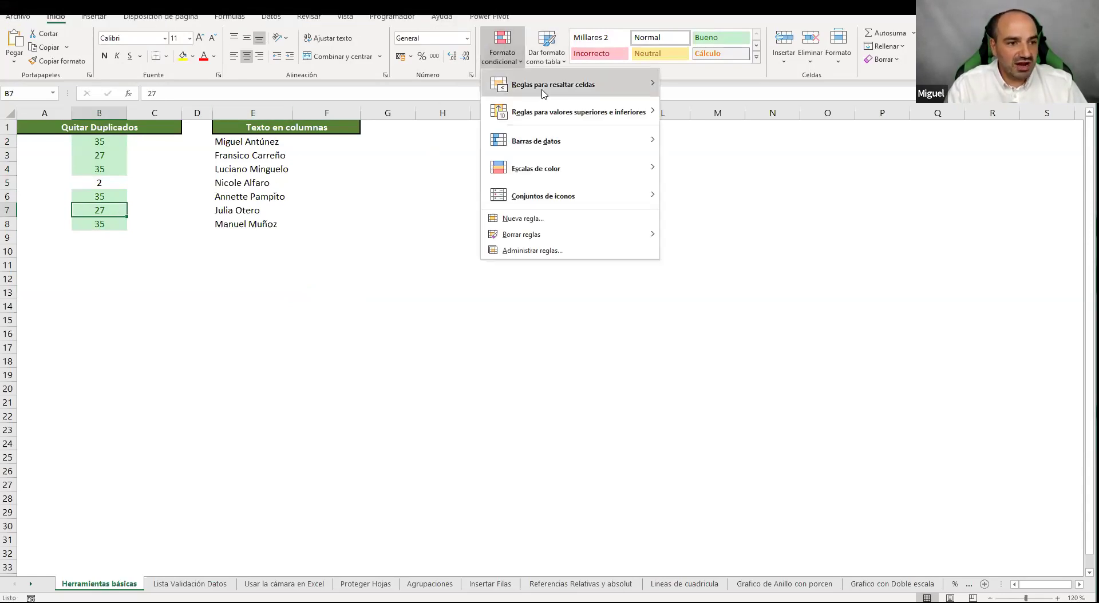
mouse_move(541, 88)
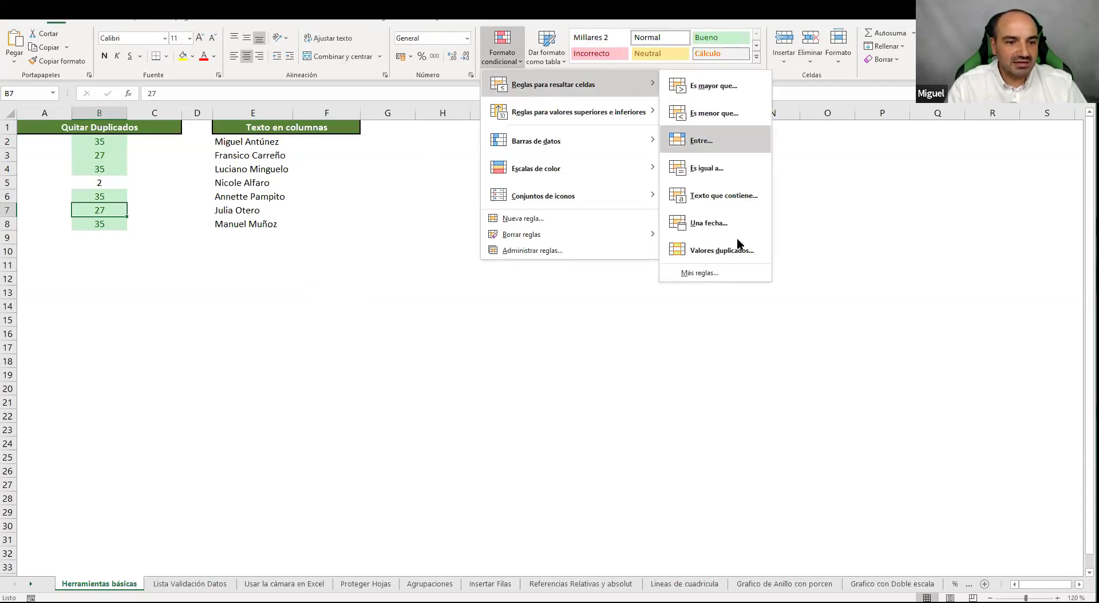
click(198, 21)
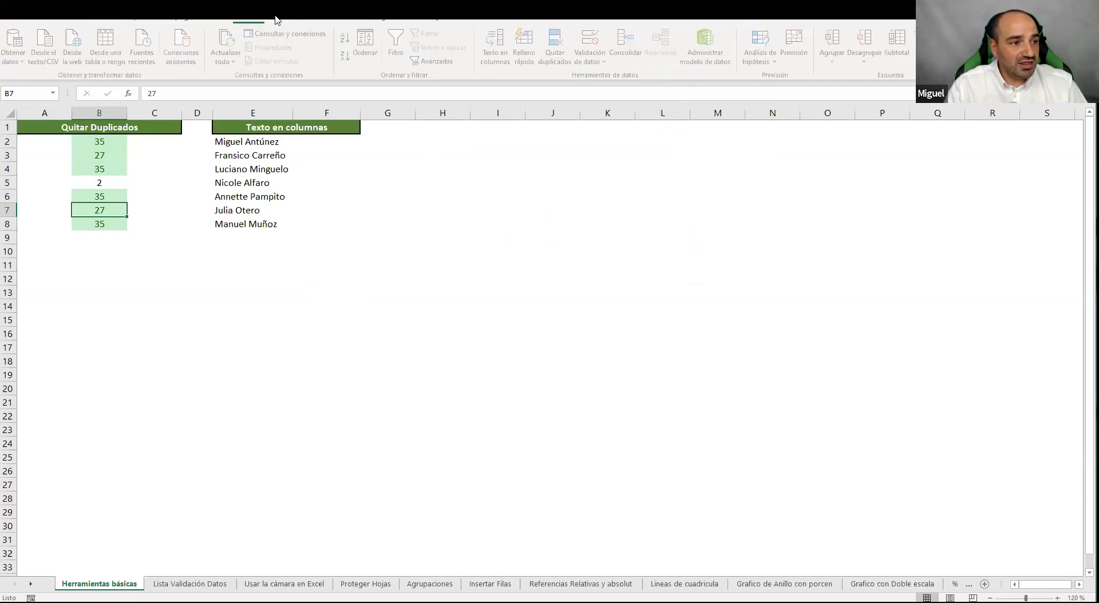
Run Quitar duplicados on B2:B8 with the current selection, leaving only 35, 27 and 2
drag(102, 138, 99, 223)
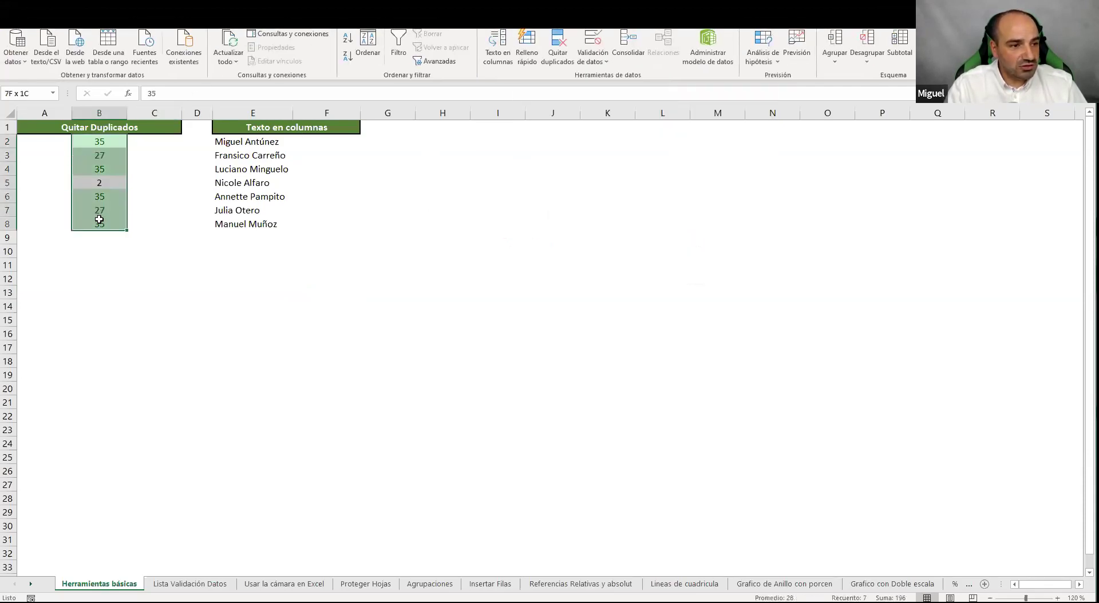
click(558, 56)
click(552, 233)
click(606, 252)
click(660, 291)
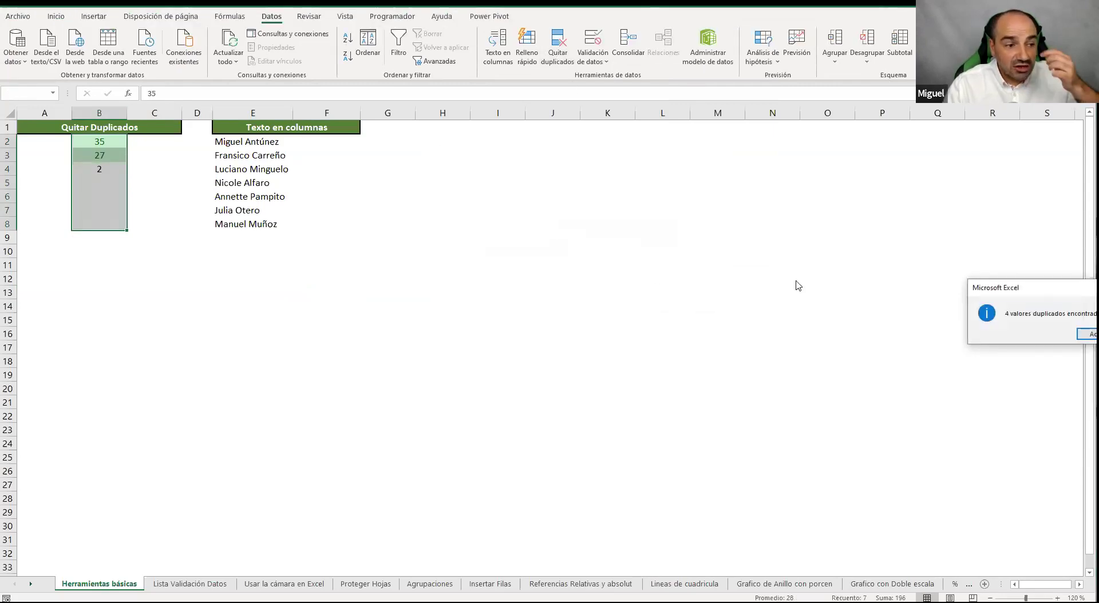
drag(1035, 290, 510, 171)
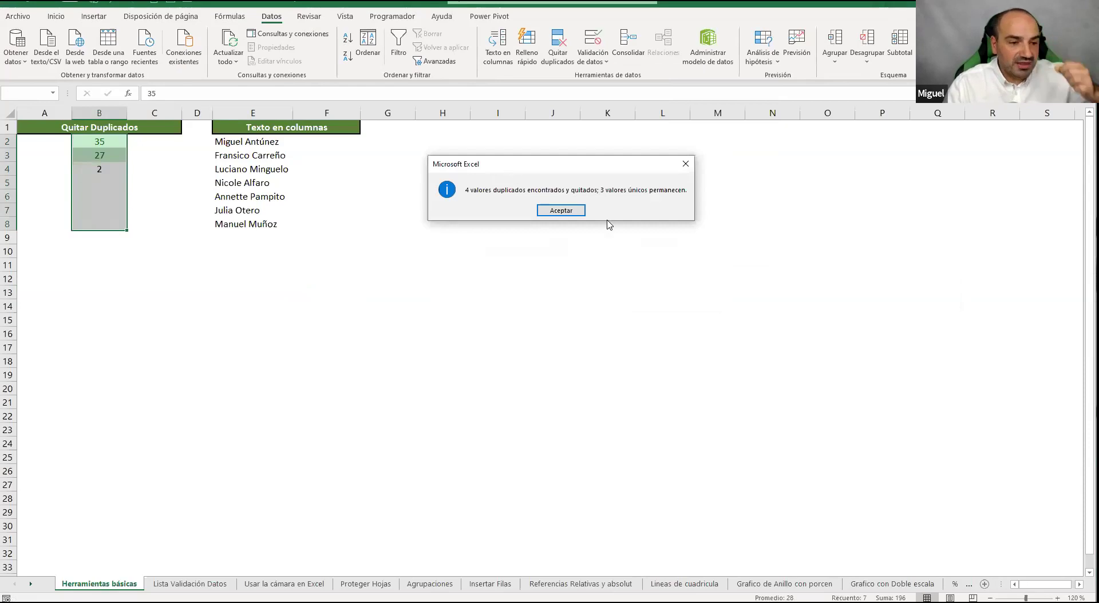
click(561, 211)
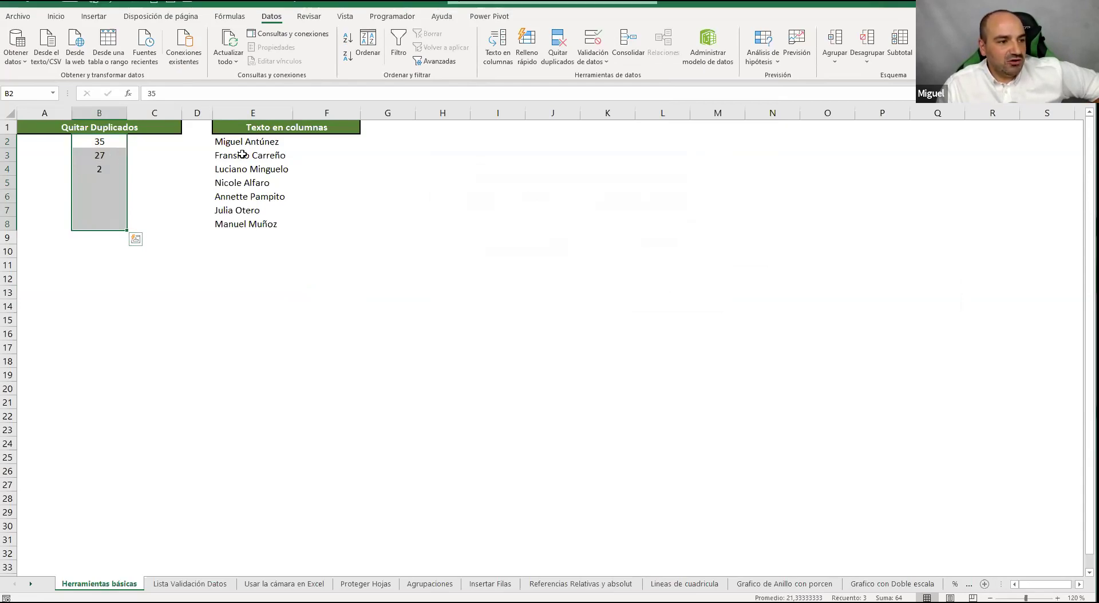
click(471, 197)
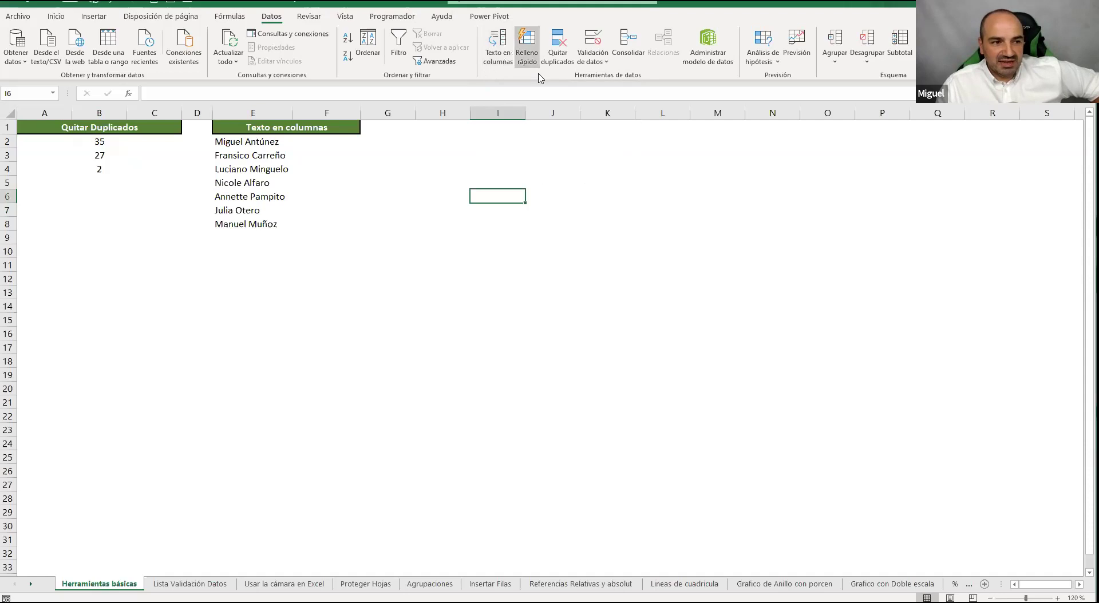
key(Right)
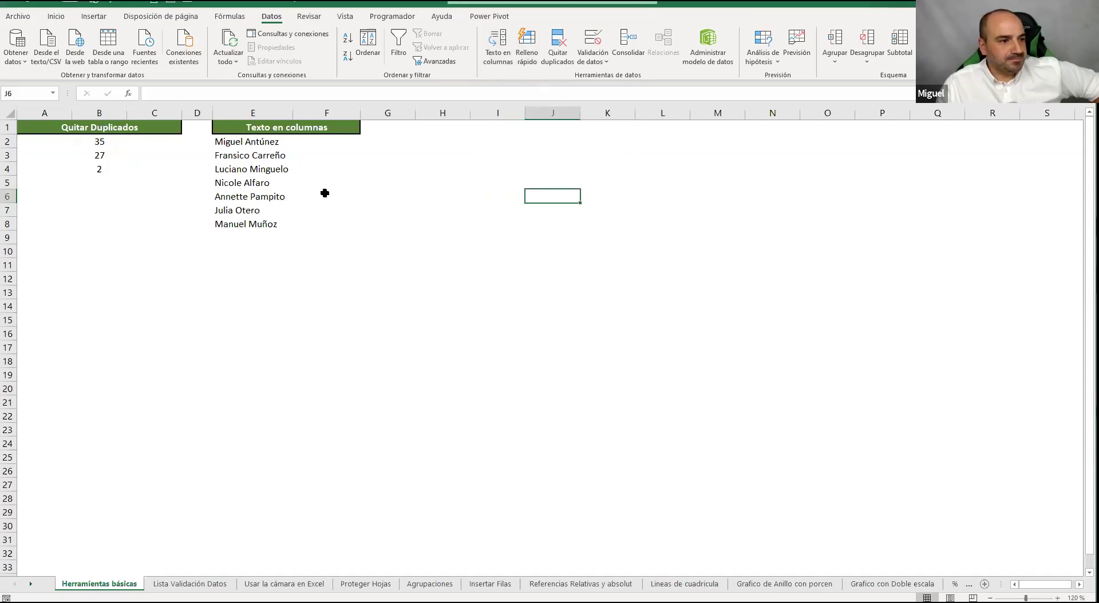
Select the seven names in E2:E8 and launch the Texto en columnas wizard
drag(241, 140, 243, 210)
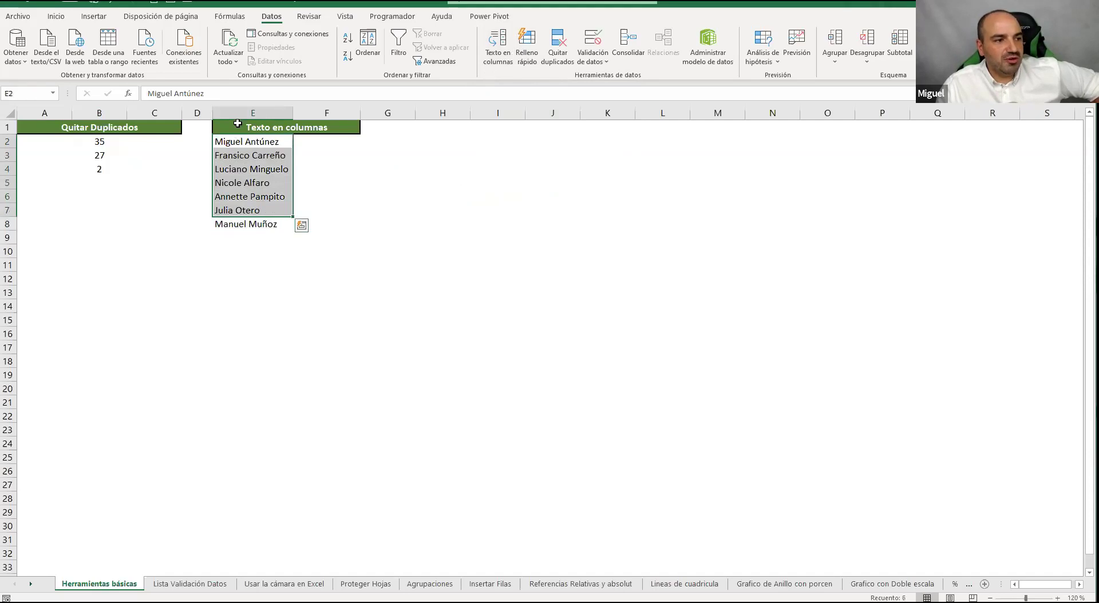
click(247, 115)
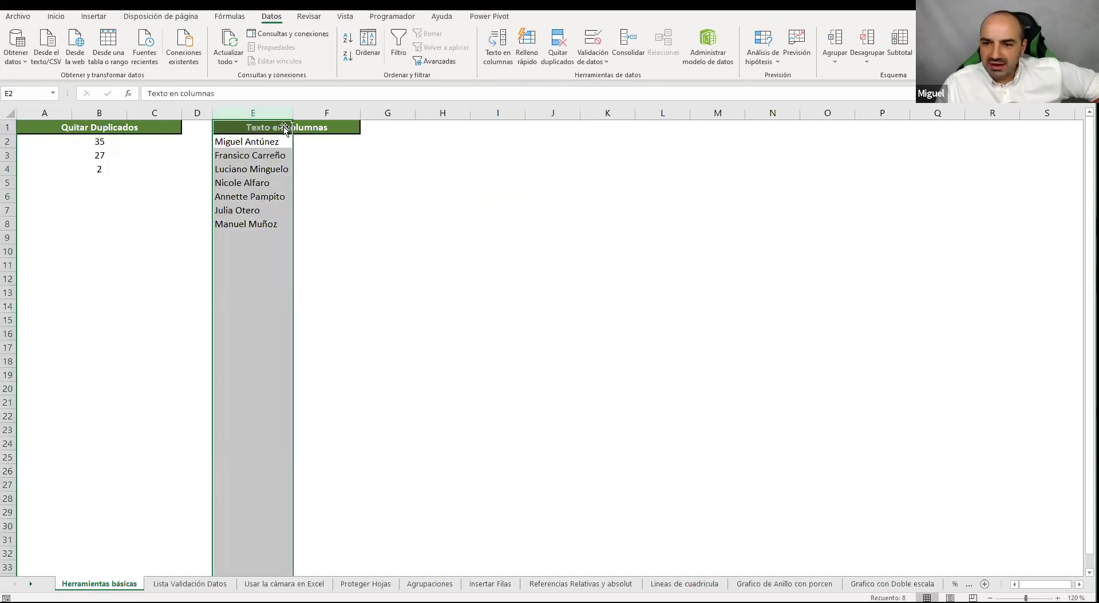
click(385, 172)
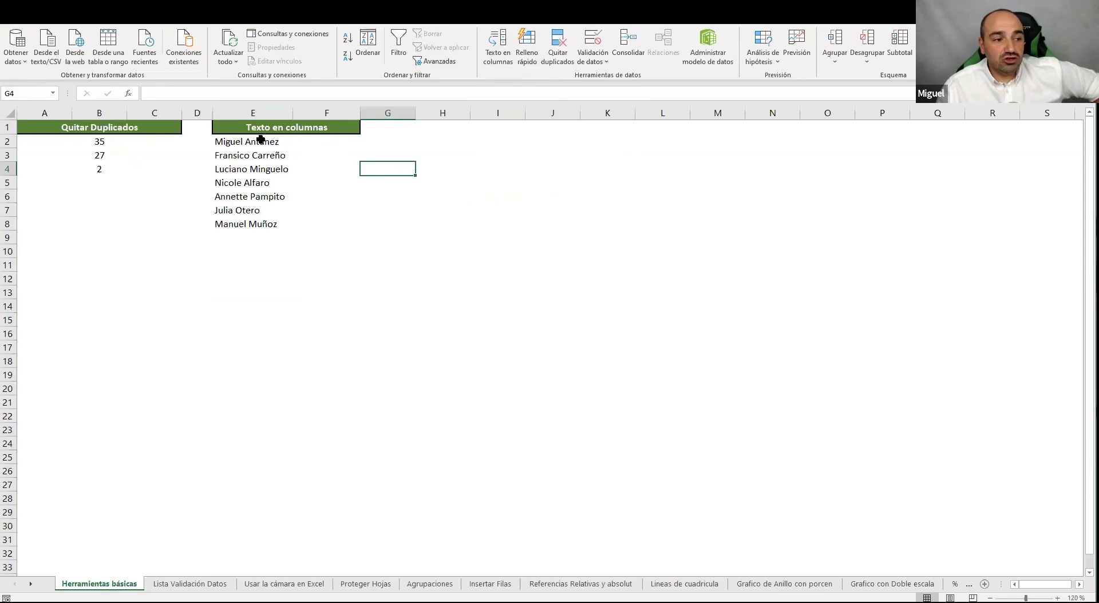
click(307, 138)
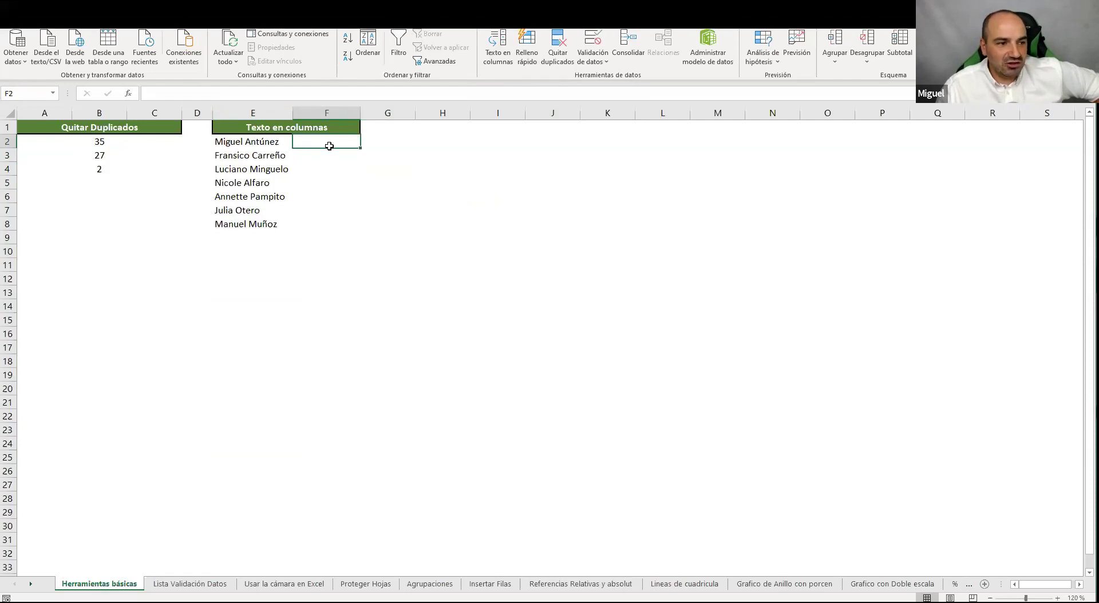
drag(271, 143, 266, 212)
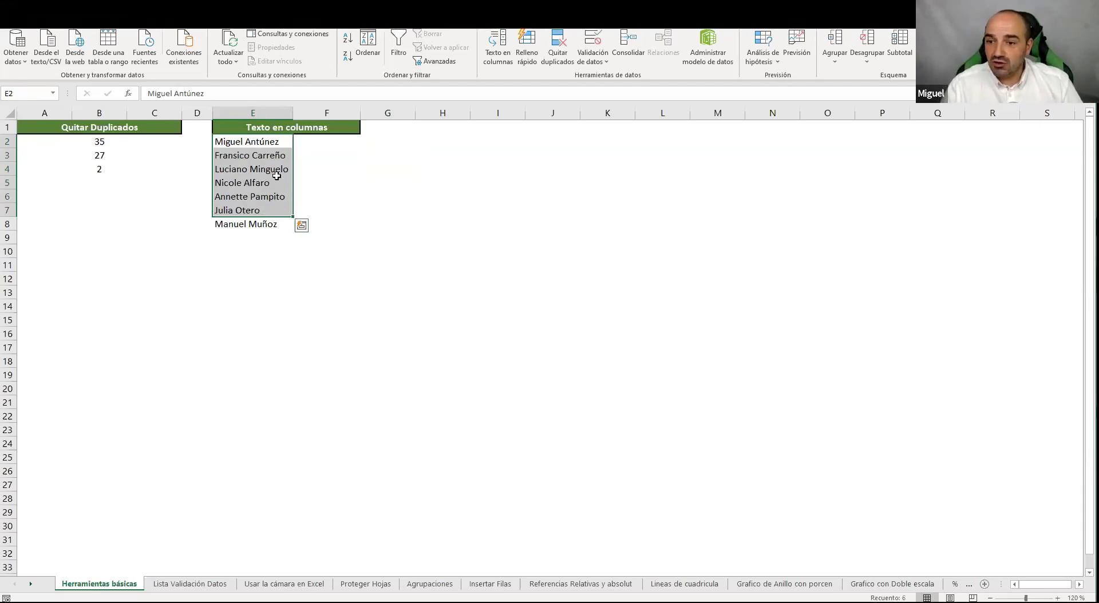
click(341, 168)
drag(275, 140, 267, 218)
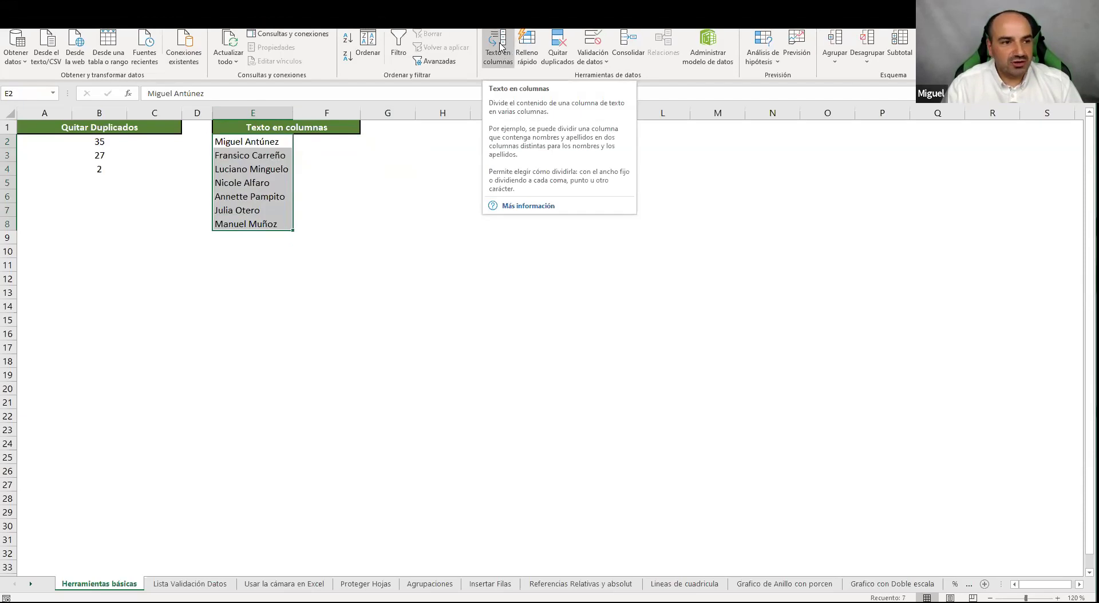
click(499, 47)
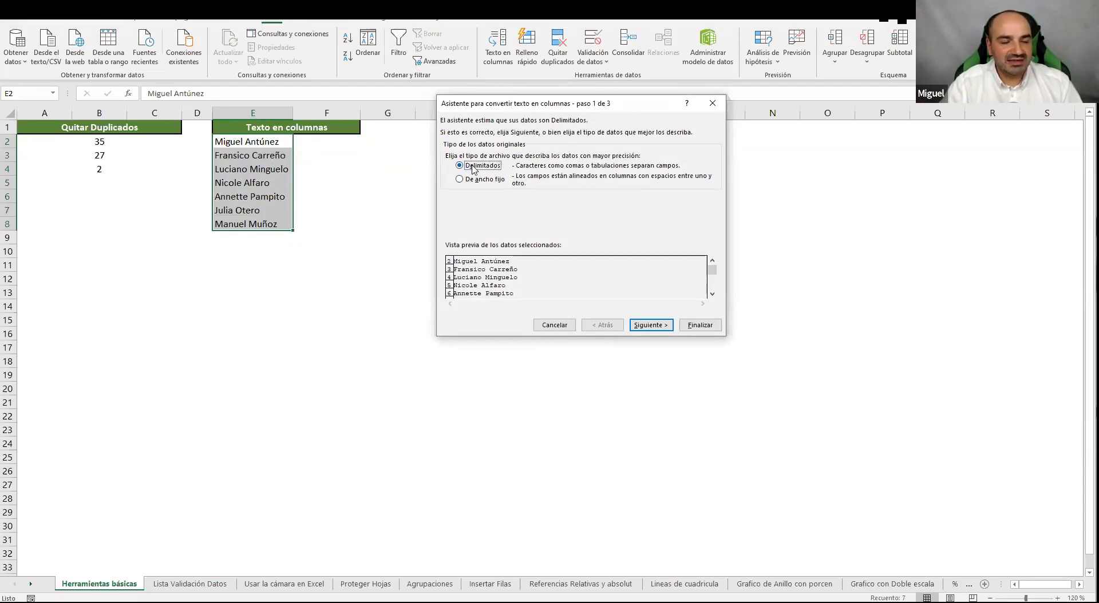
Split the names with Espacio as the delimiter, sending surnames into F2:F8
click(665, 328)
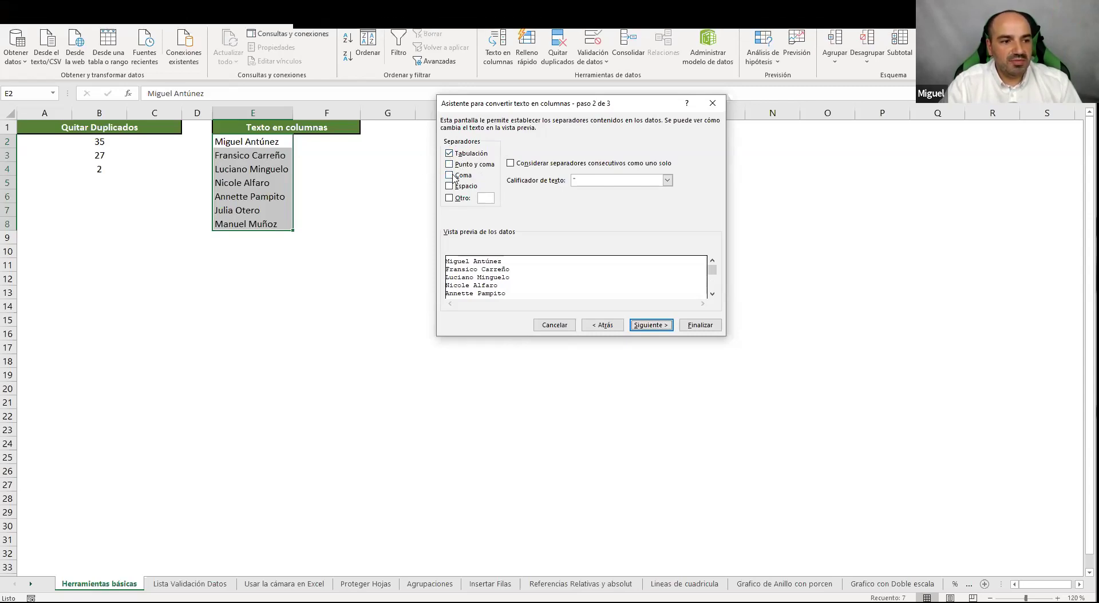
click(450, 199)
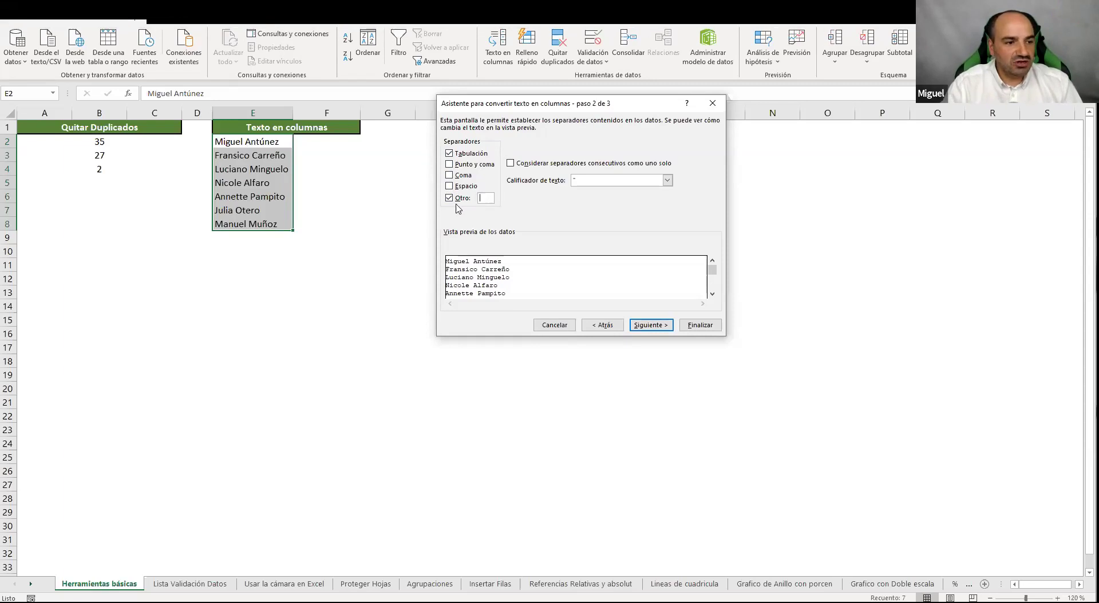
click(455, 199)
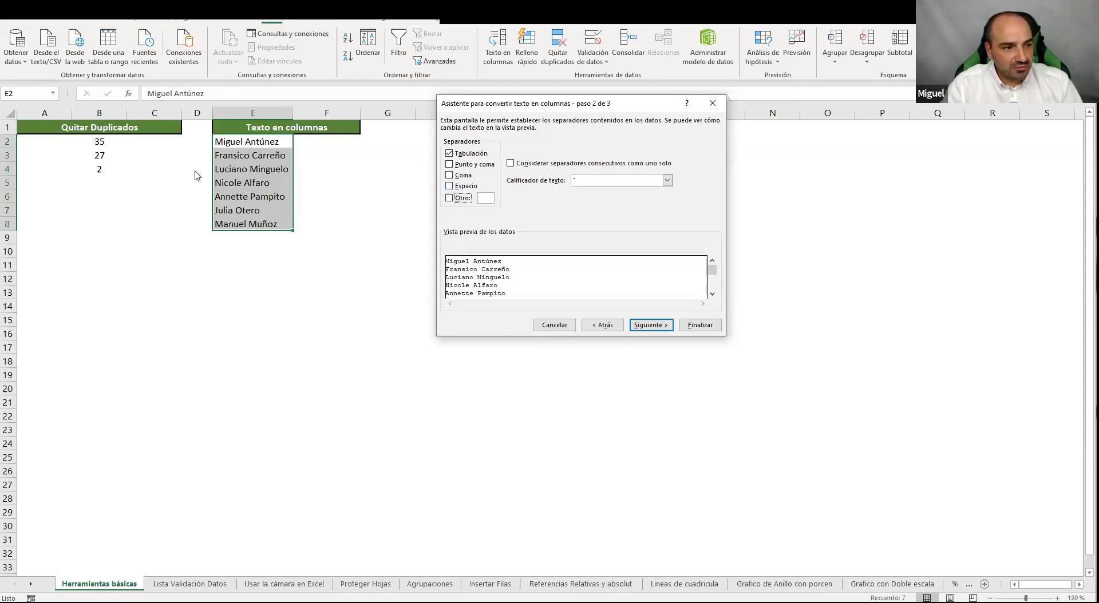
click(449, 187)
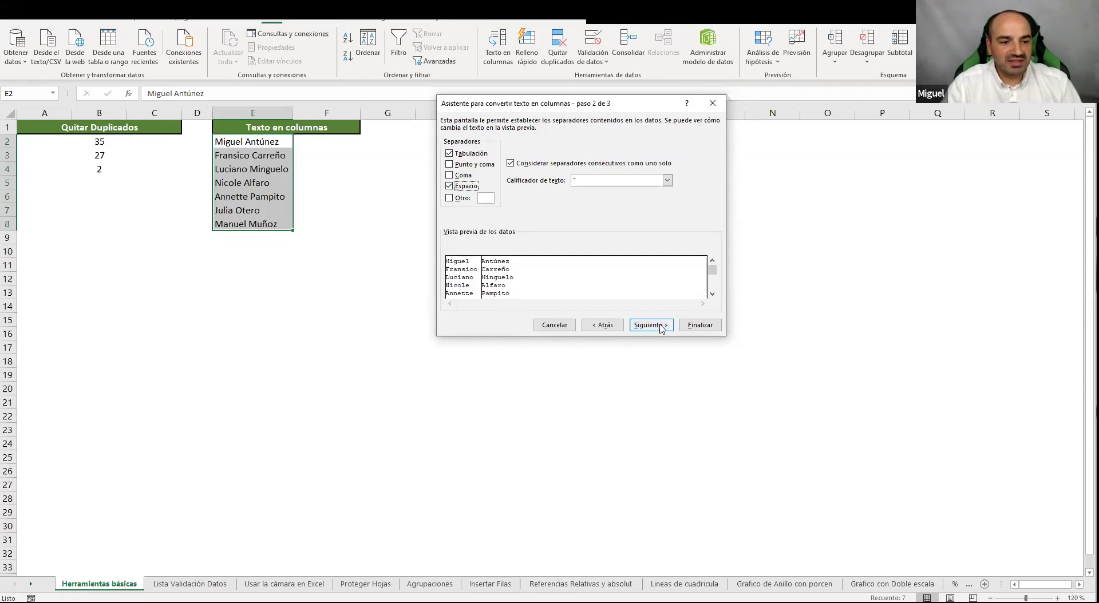
click(700, 325)
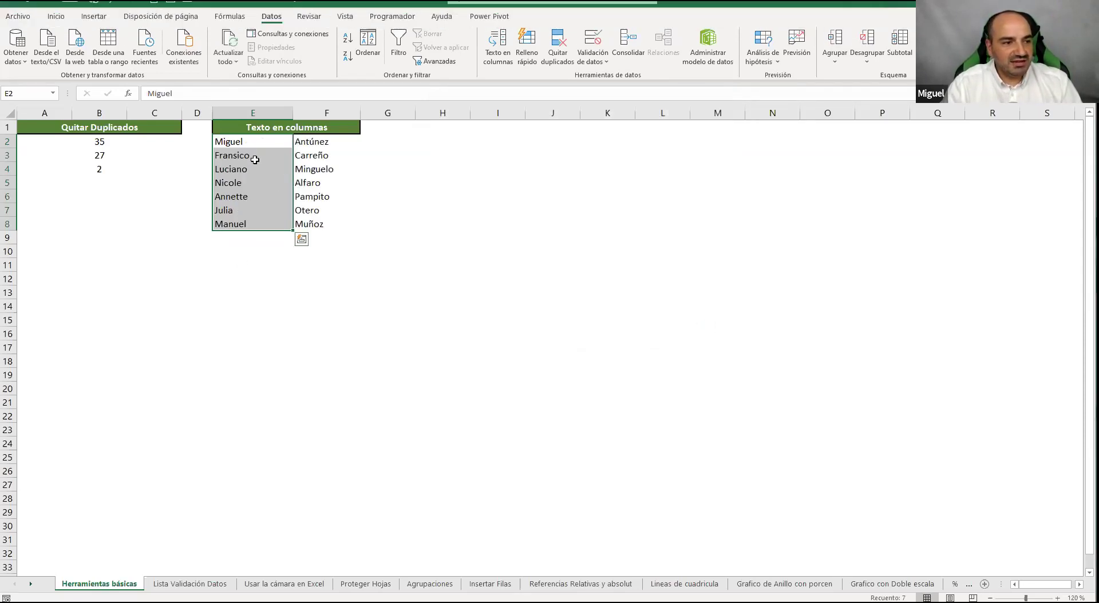
click(533, 194)
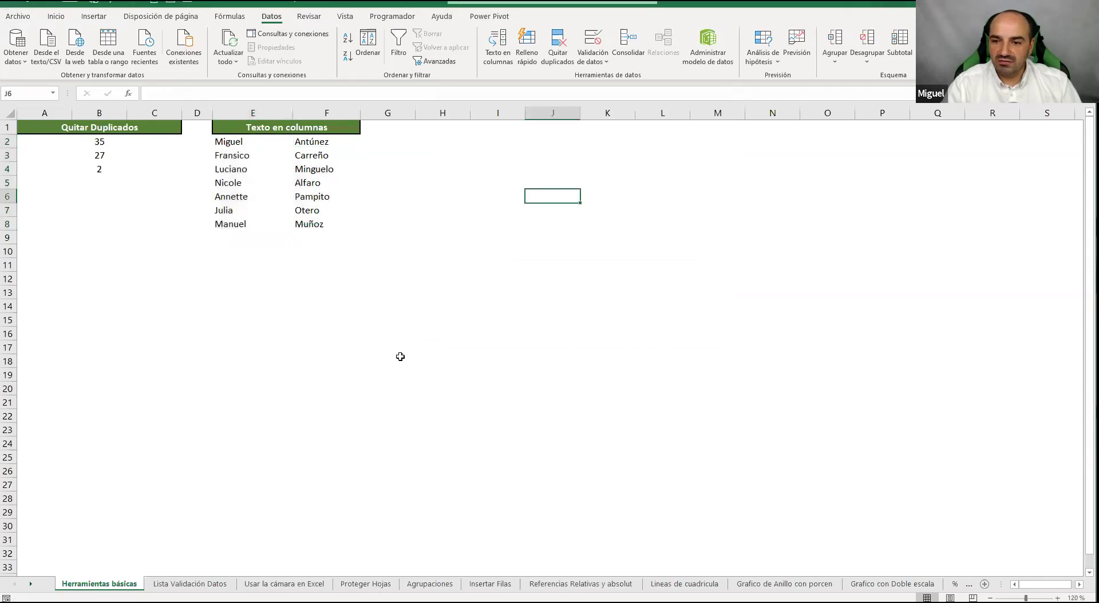
Check the split name in E2 and F2, then enter two sample ID codes into J3 and J4
click(261, 144)
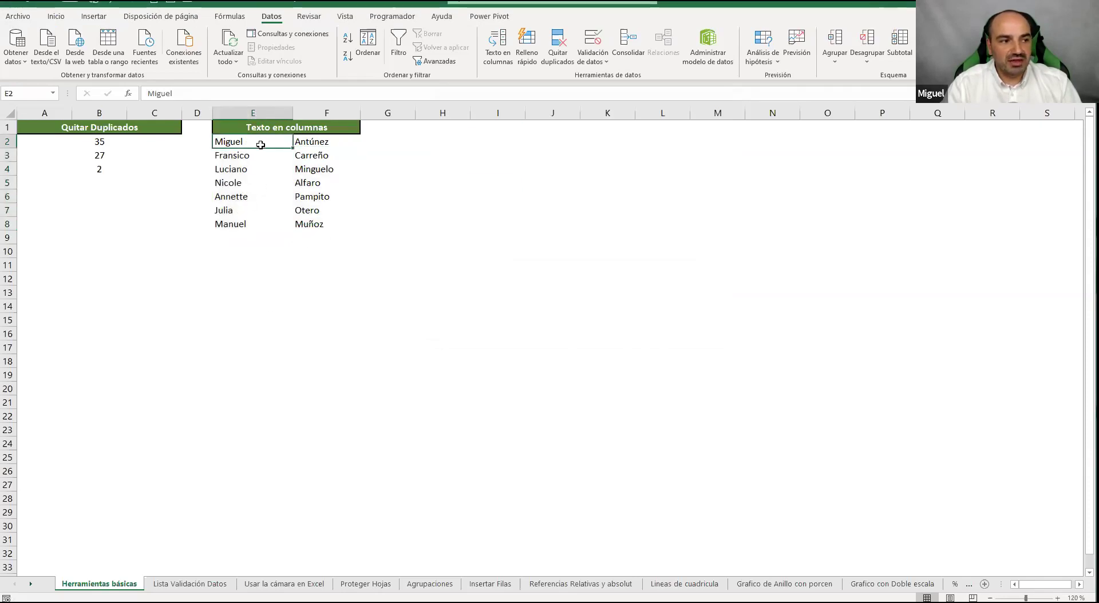
click(335, 144)
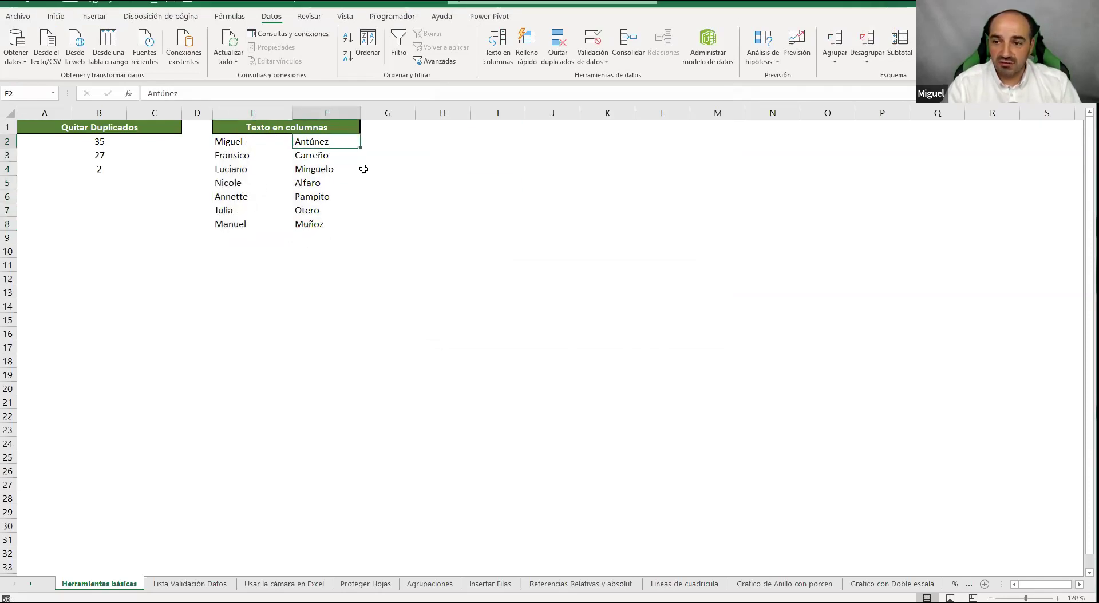
click(536, 153)
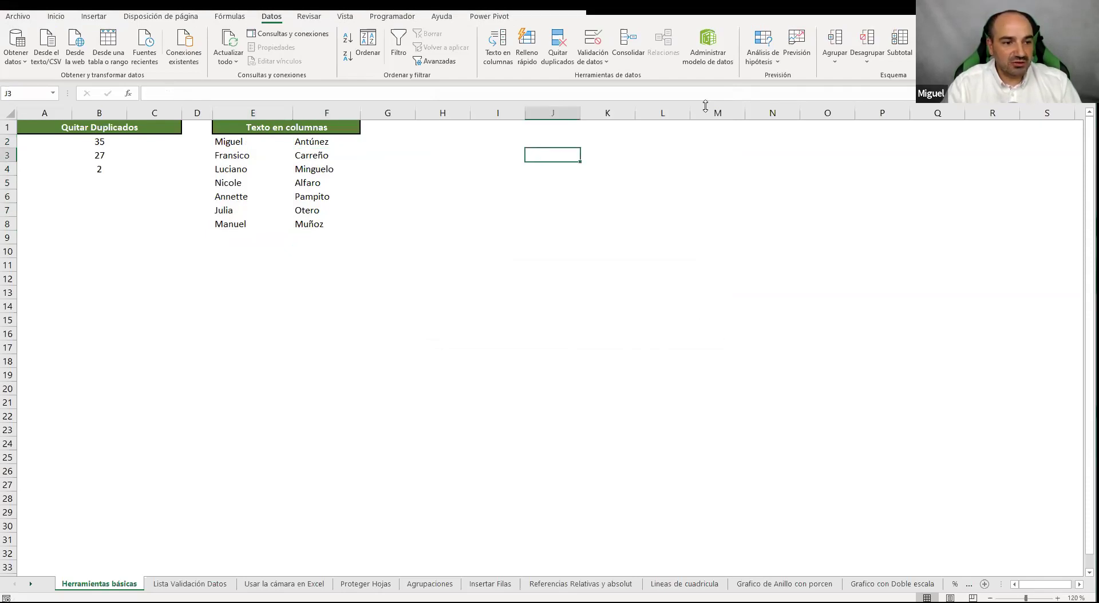
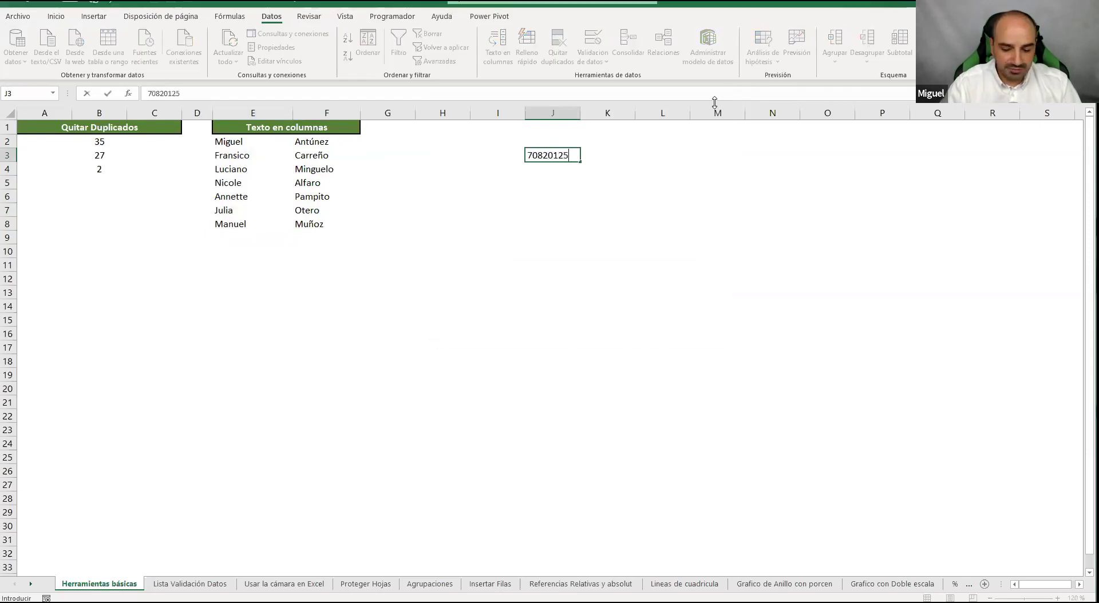
key(Return)
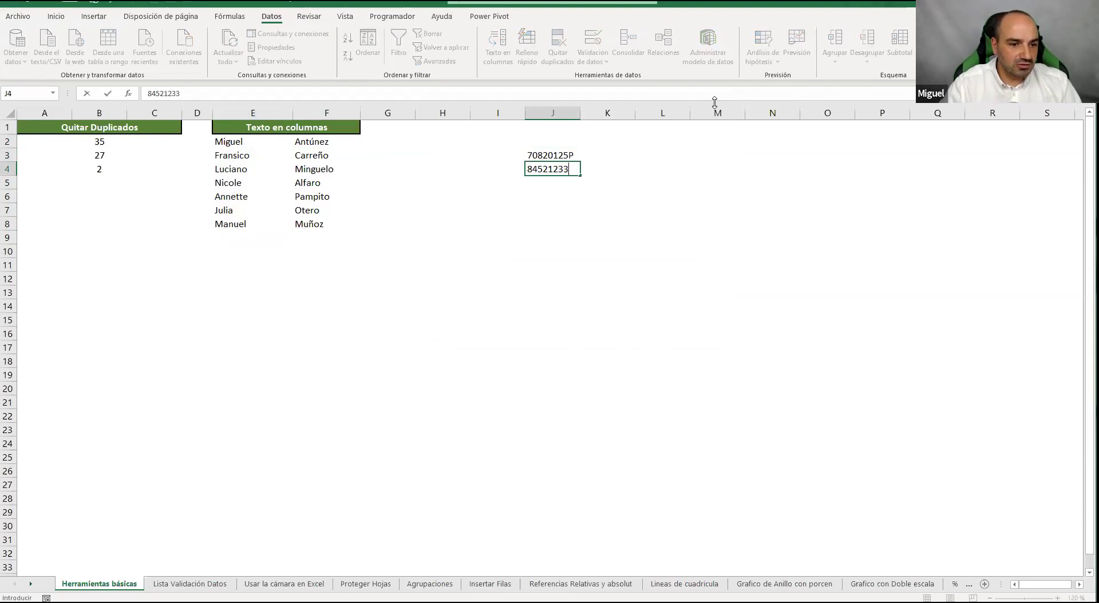
click(553, 197)
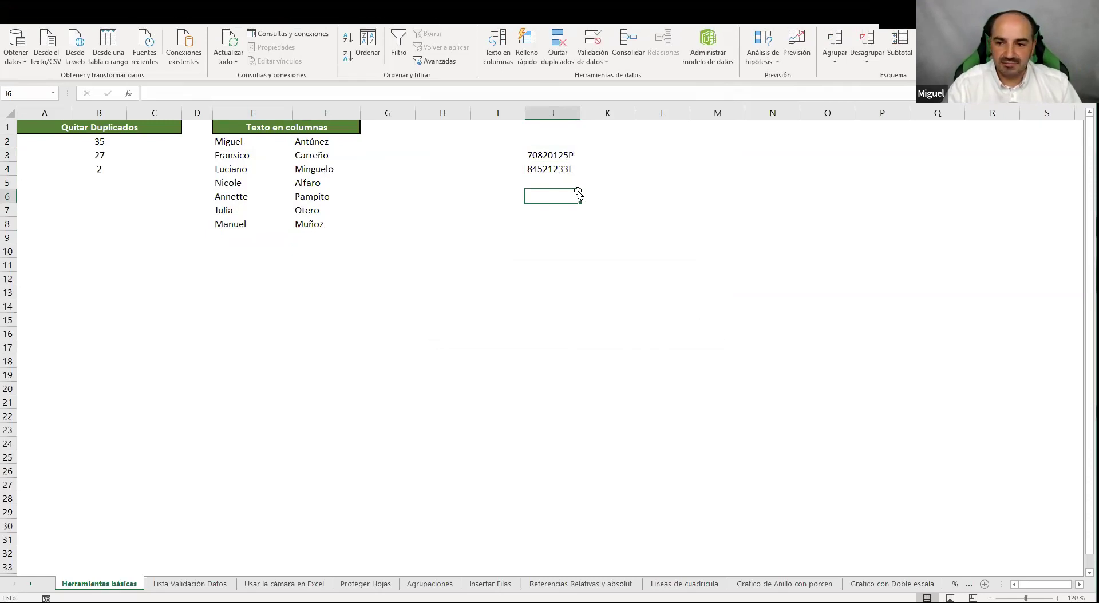
Select the two ID codes in J3:J4 and launch Texto en columnas
drag(552, 156, 567, 263)
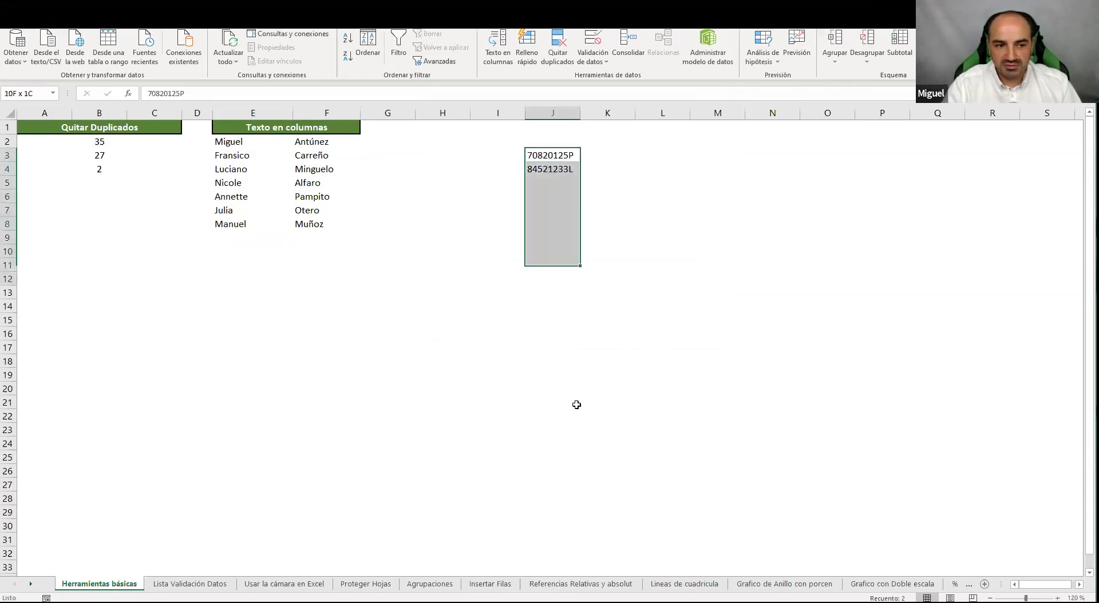
drag(576, 405, 579, 442)
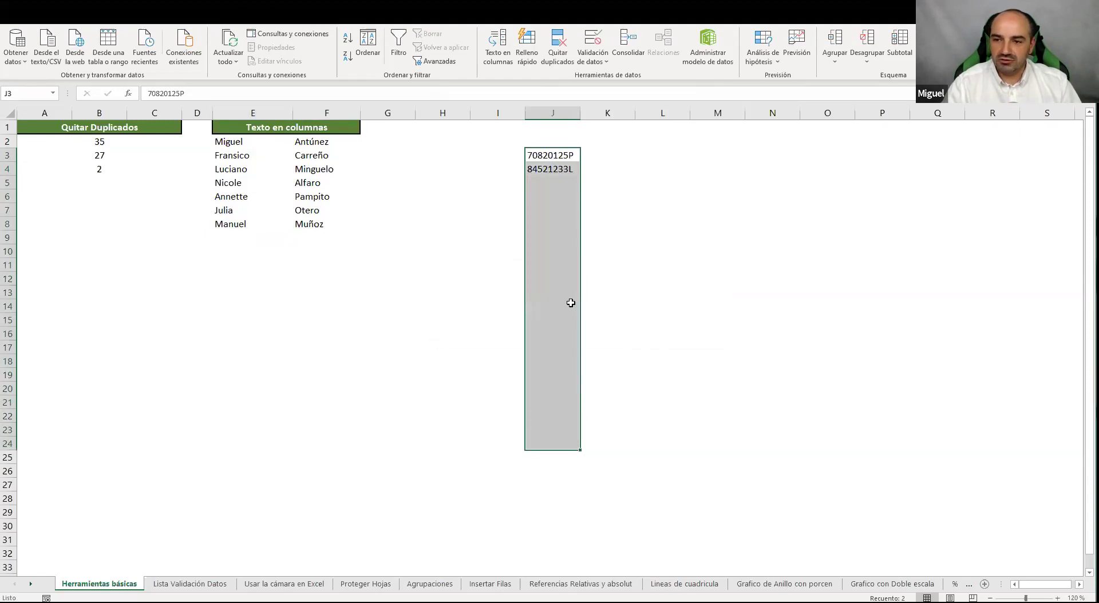
click(568, 253)
drag(553, 158, 551, 169)
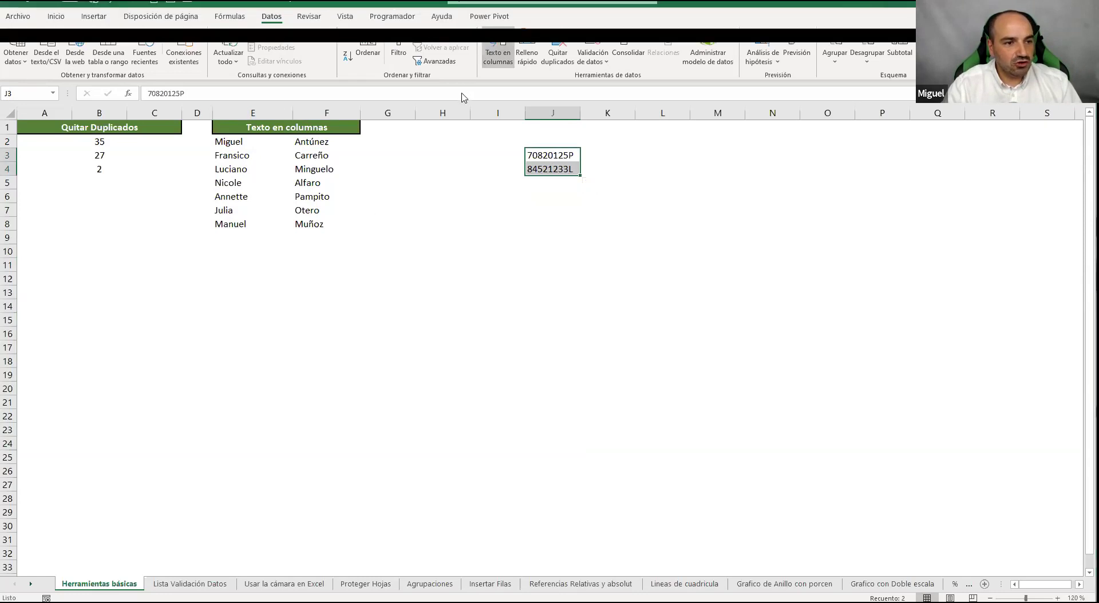
click(497, 46)
drag(581, 103, 847, 111)
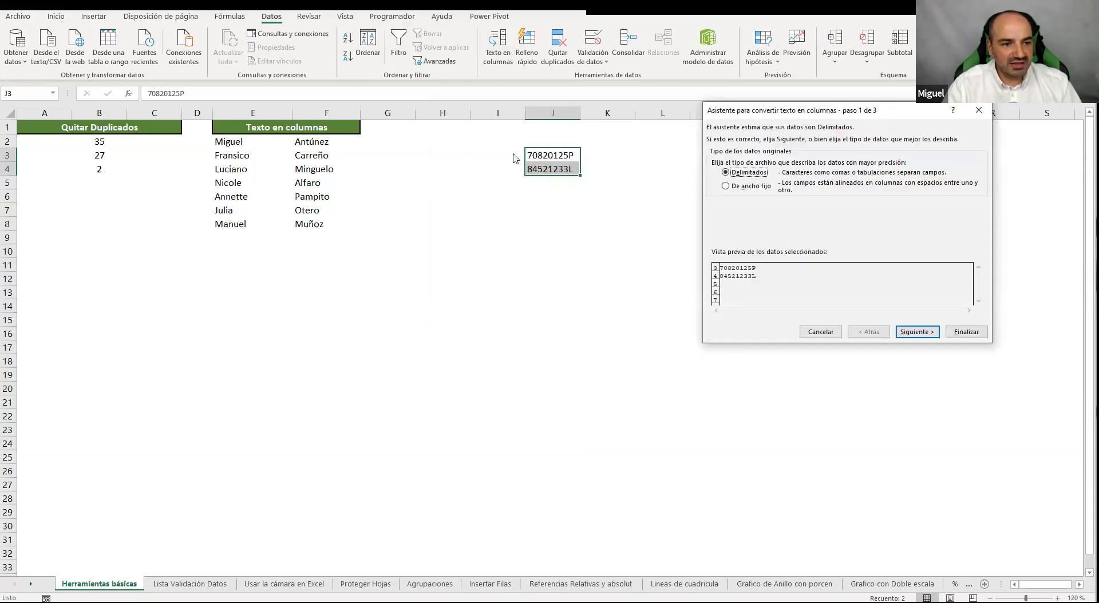
Split the codes at a fixed width after 8 characters, then view the Lista Validación Datos sheet
click(760, 191)
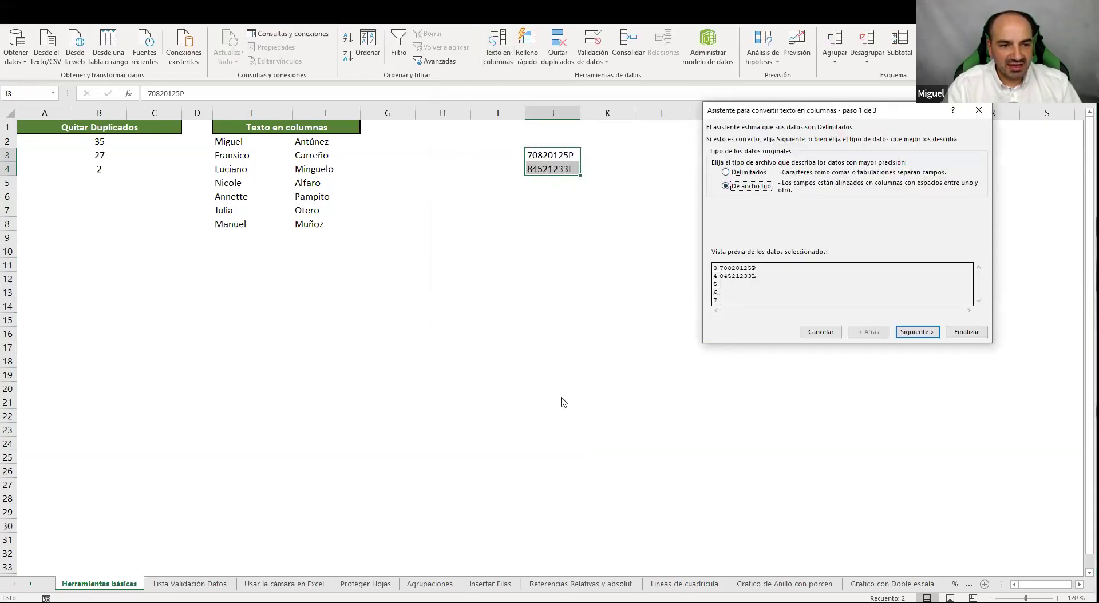
click(918, 332)
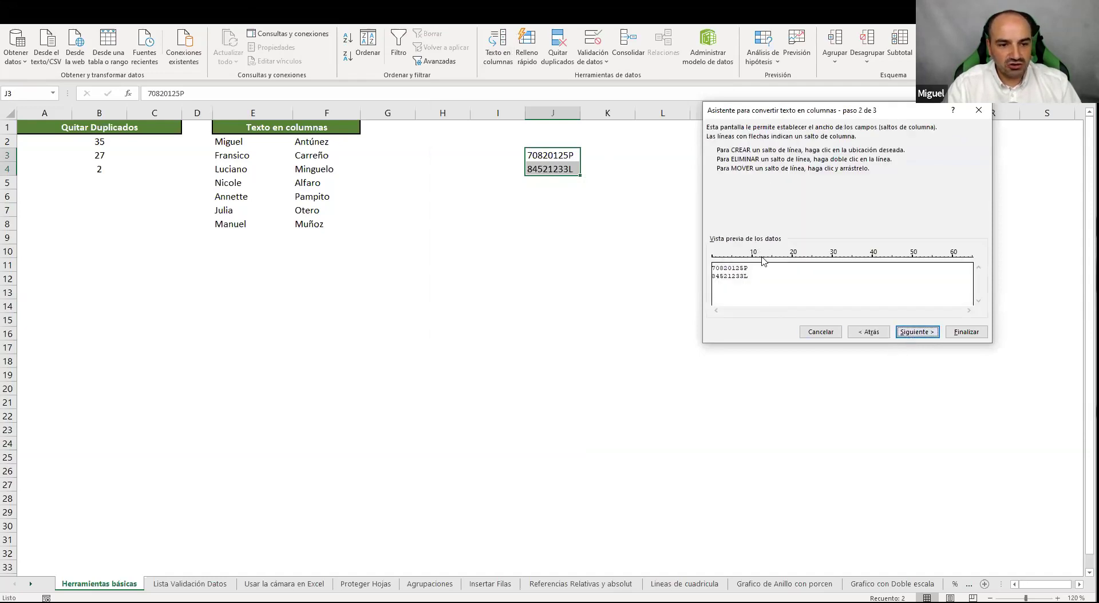
click(744, 269)
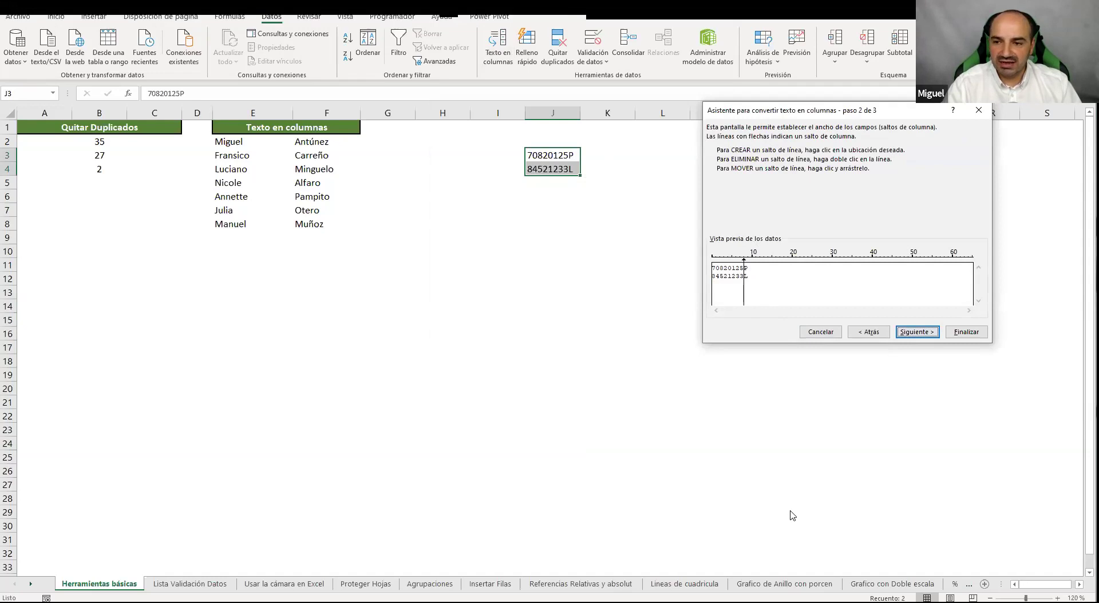
click(962, 333)
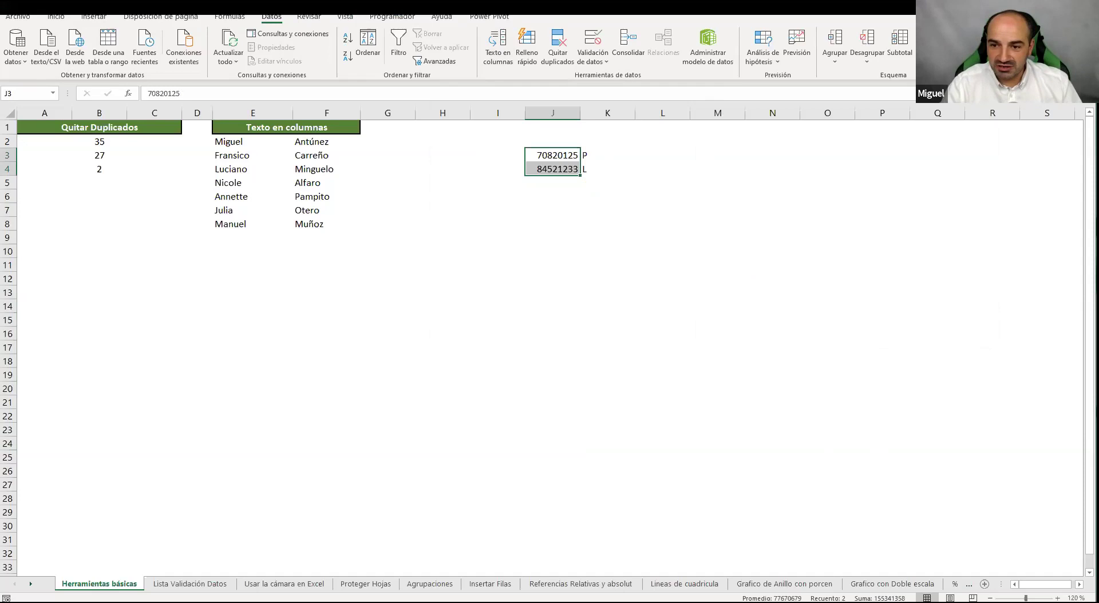
click(190, 584)
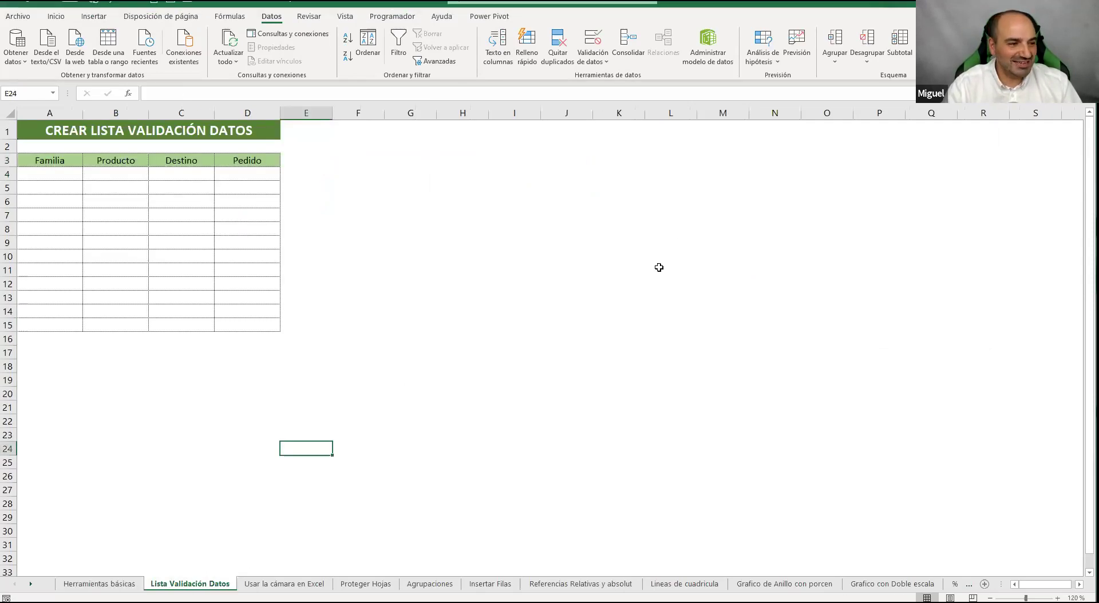
click(443, 199)
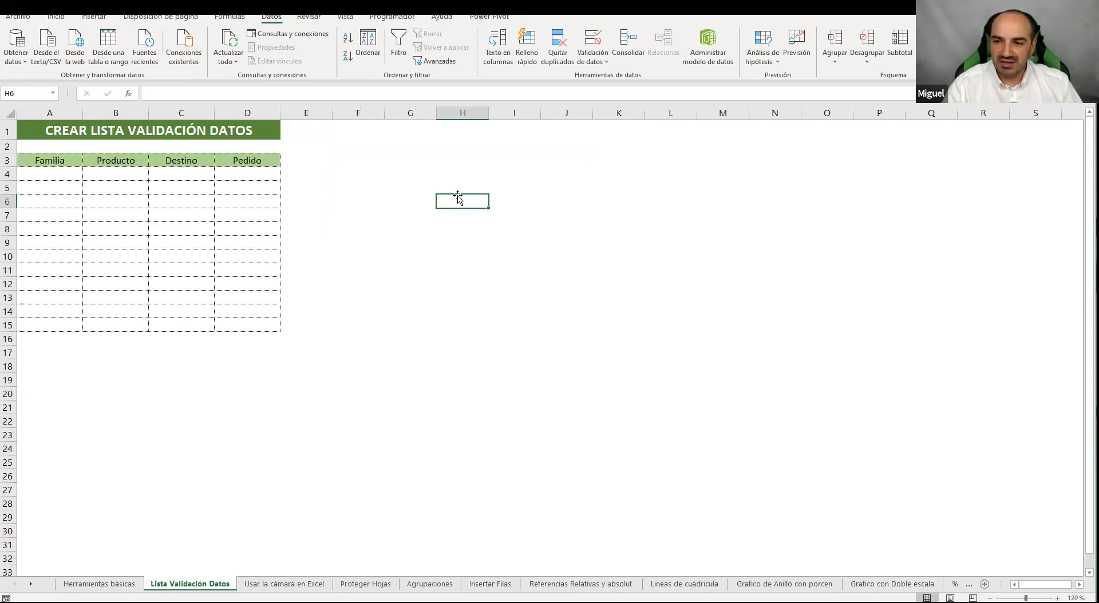
click(441, 255)
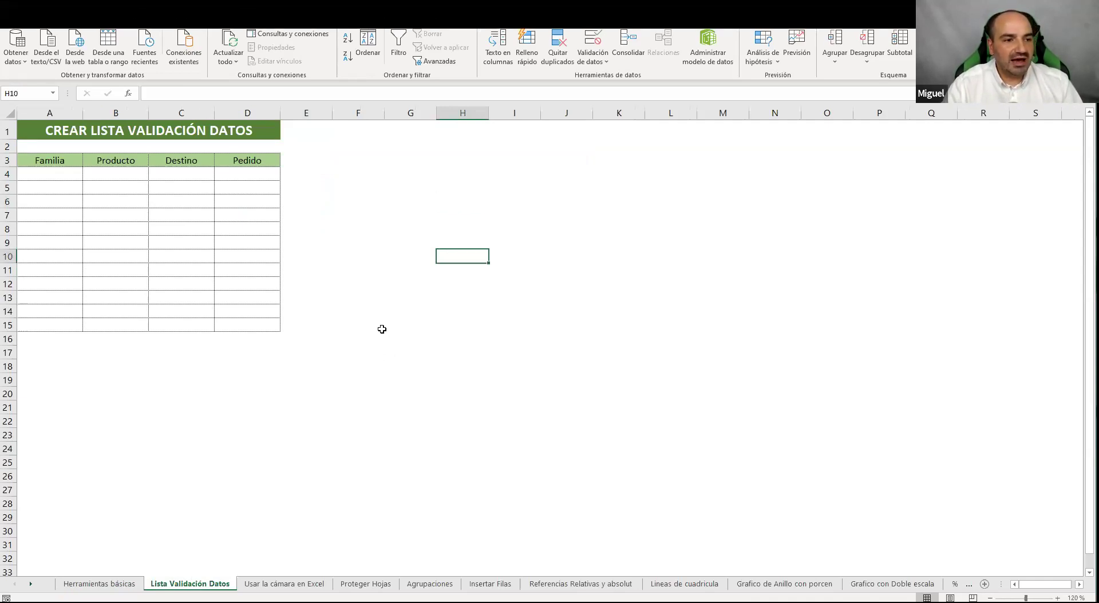
drag(48, 166, 252, 325)
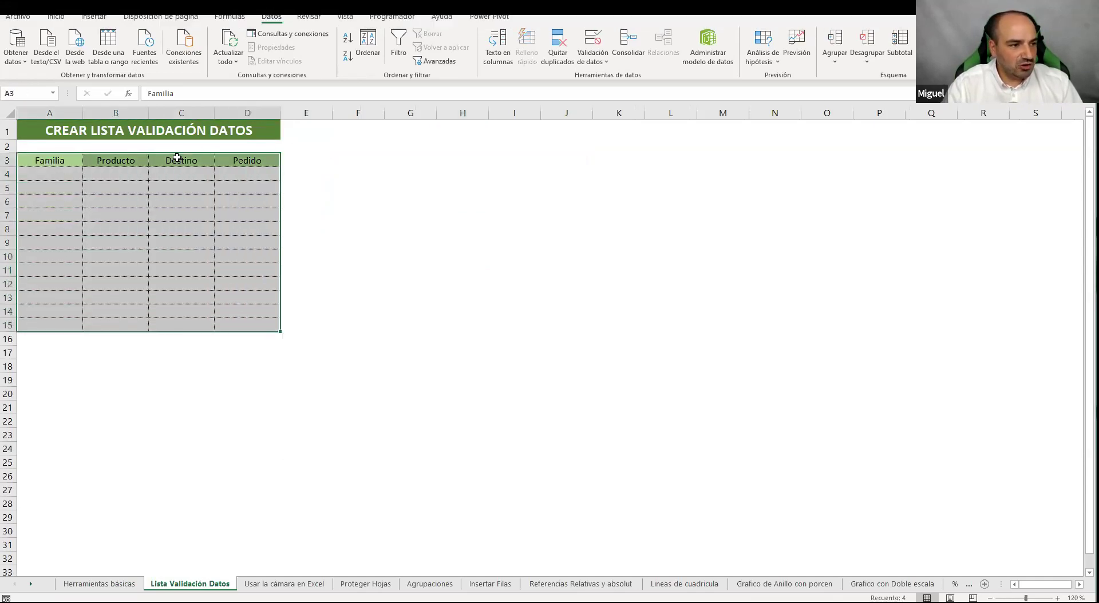
drag(177, 159, 273, 166)
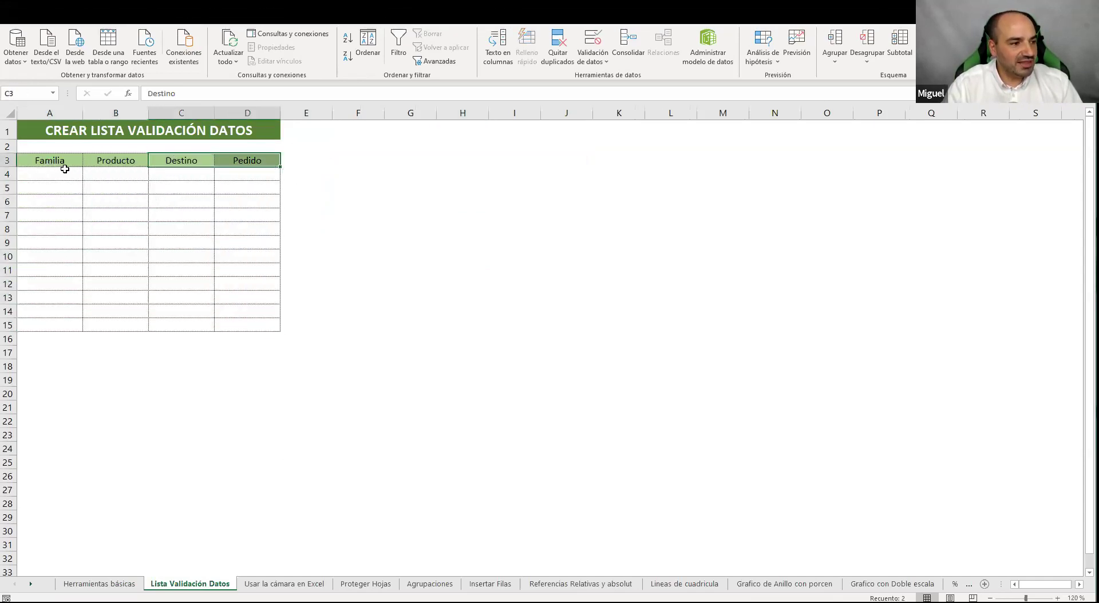
drag(53, 162, 115, 322)
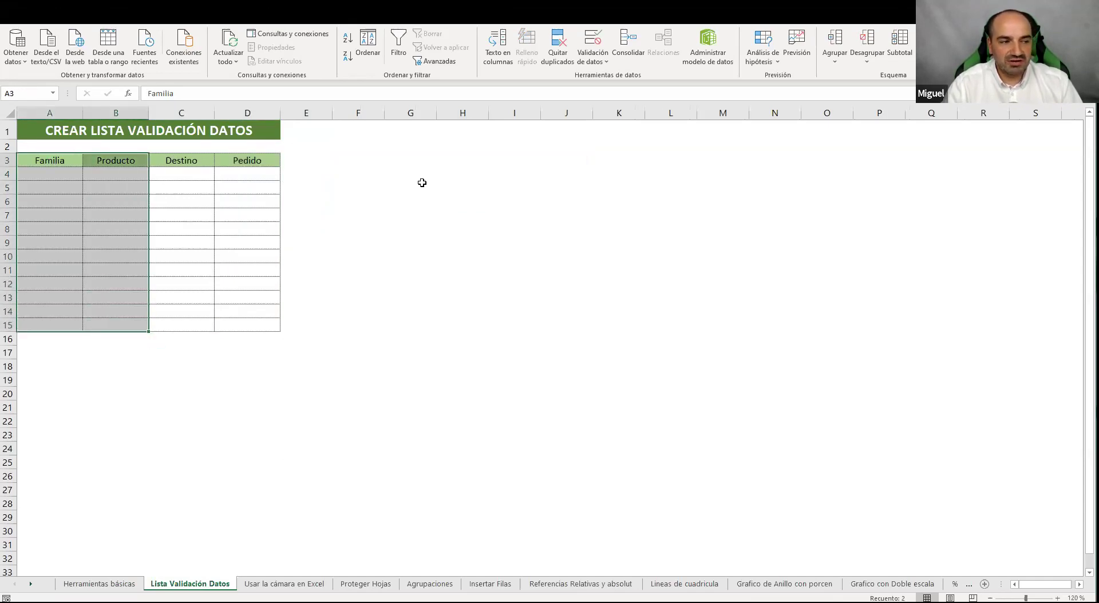
click(293, 254)
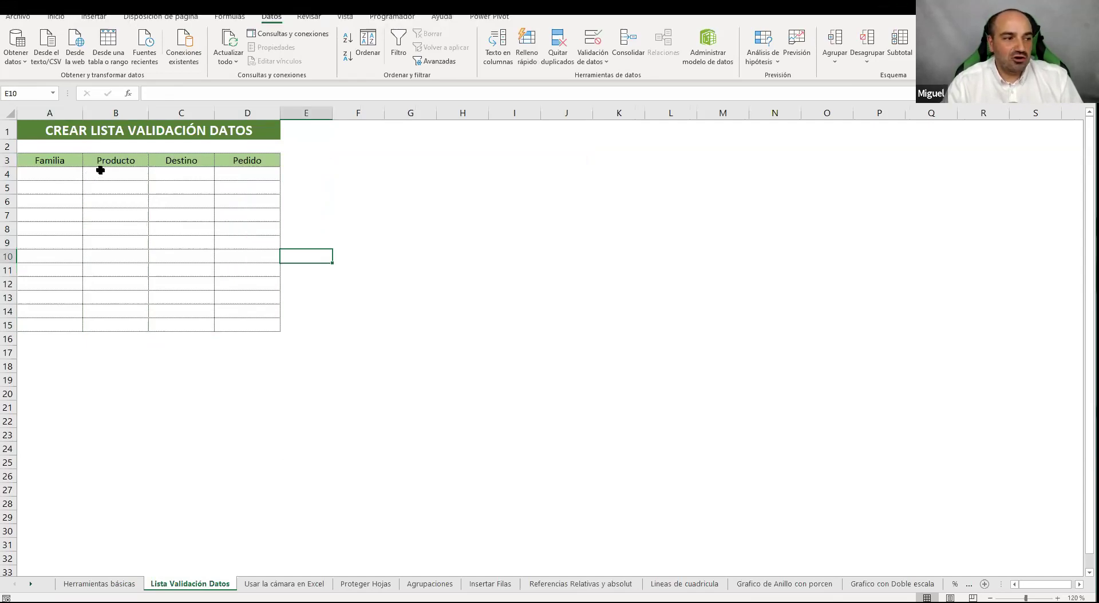
drag(105, 179, 103, 200)
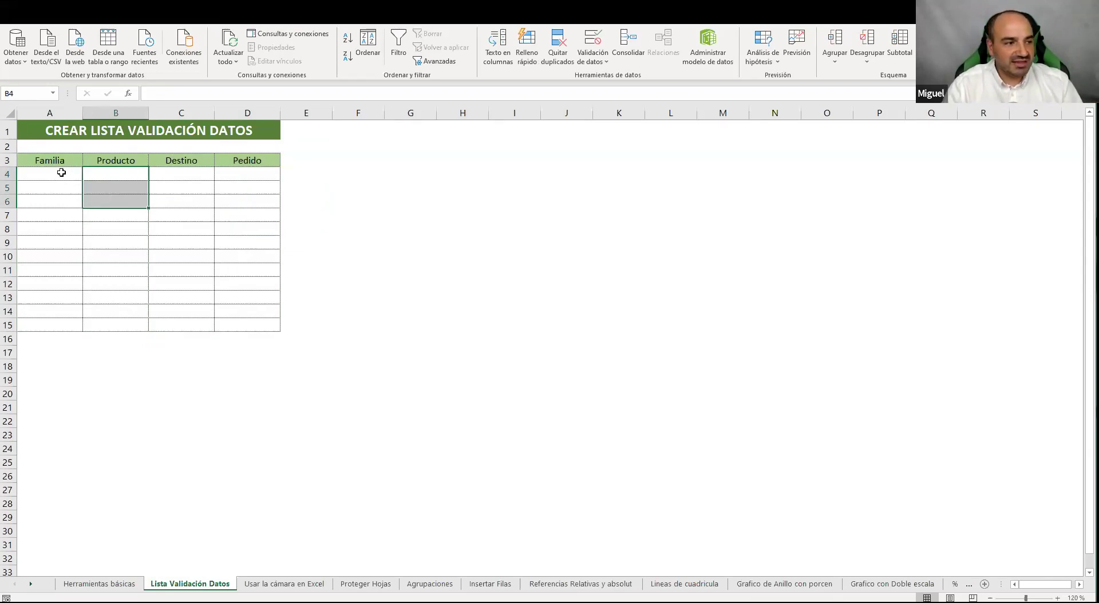
drag(100, 179, 105, 272)
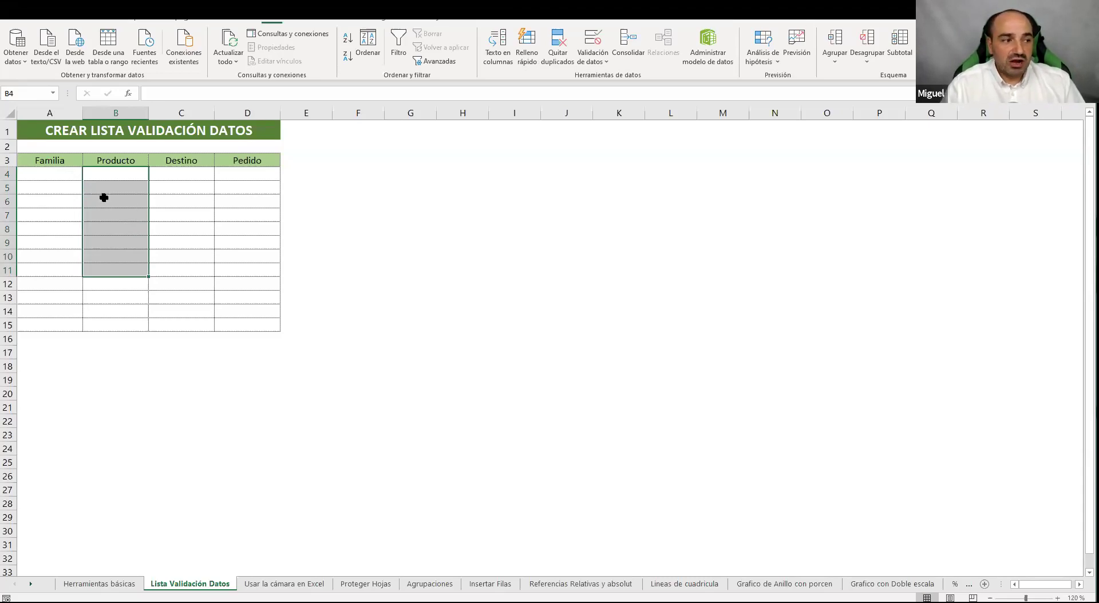
drag(67, 180, 80, 215)
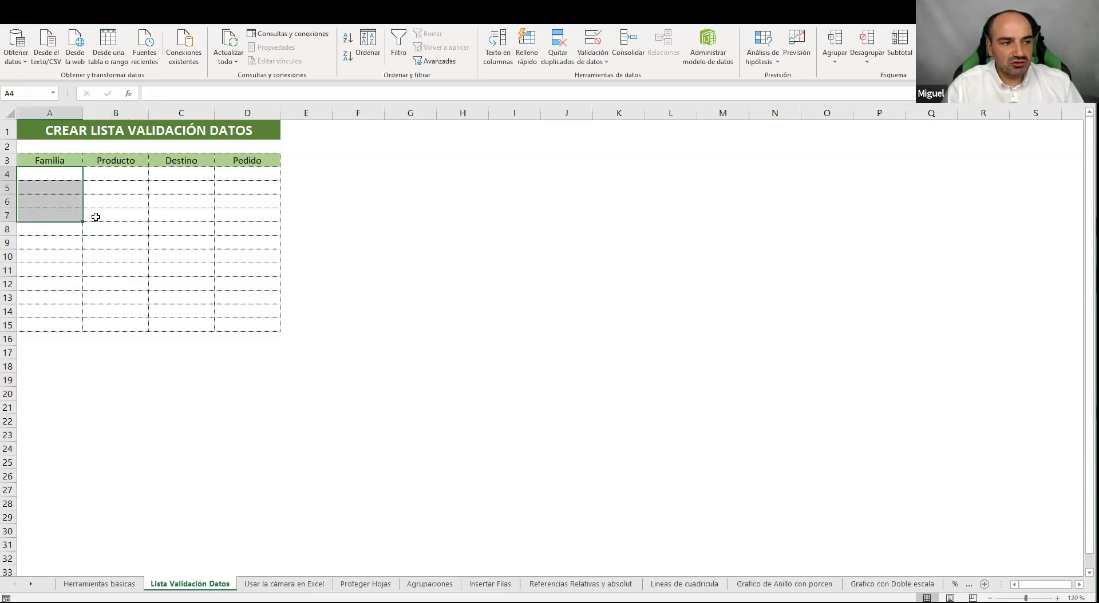
click(96, 217)
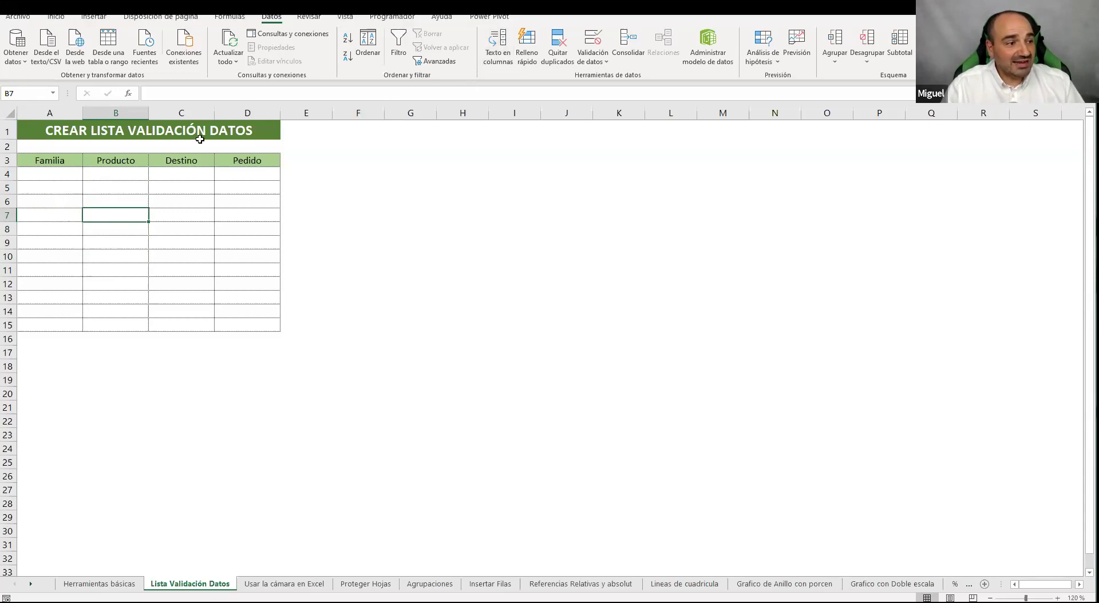
click(71, 175)
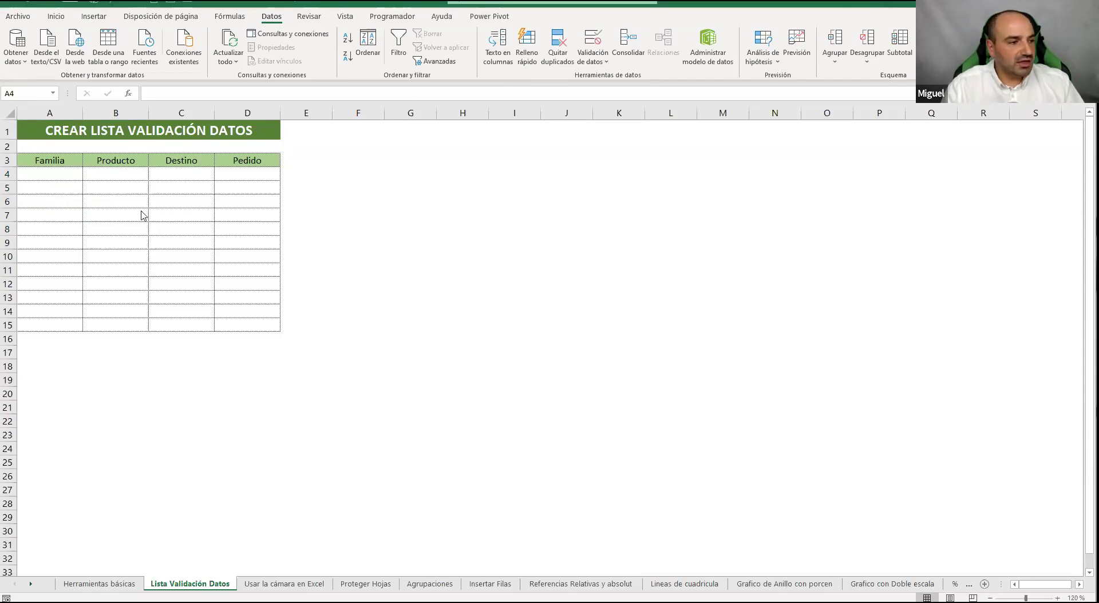
click(51, 178)
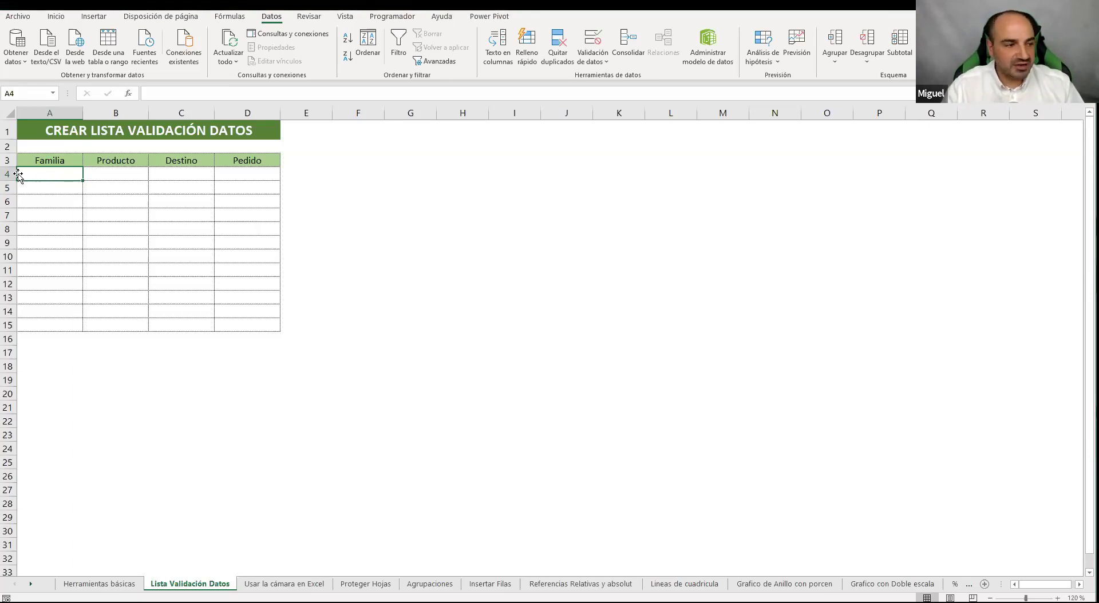
drag(69, 176, 51, 324)
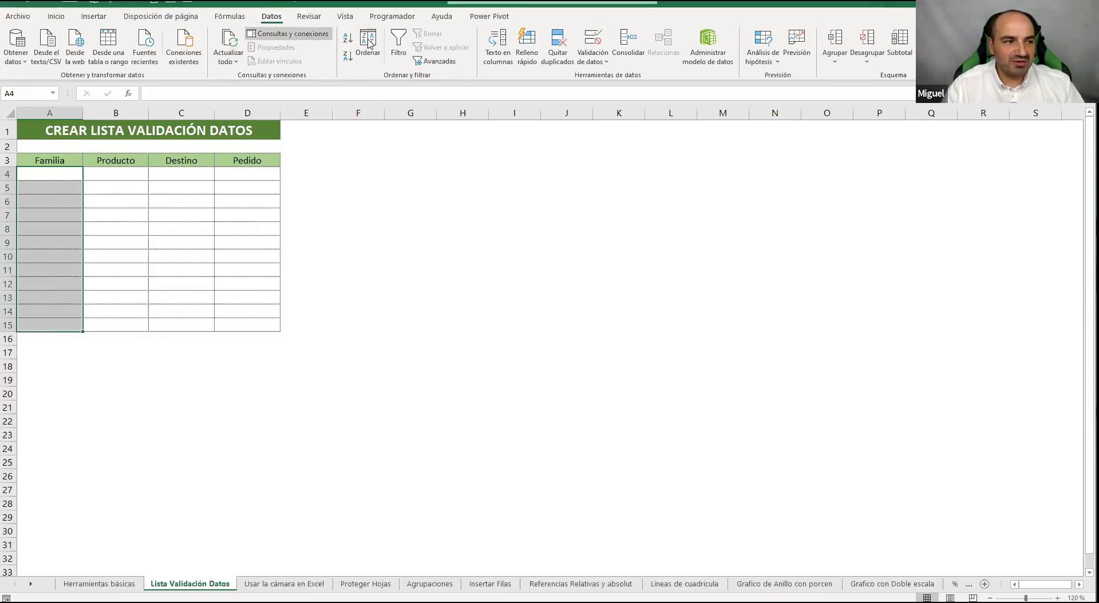
click(599, 44)
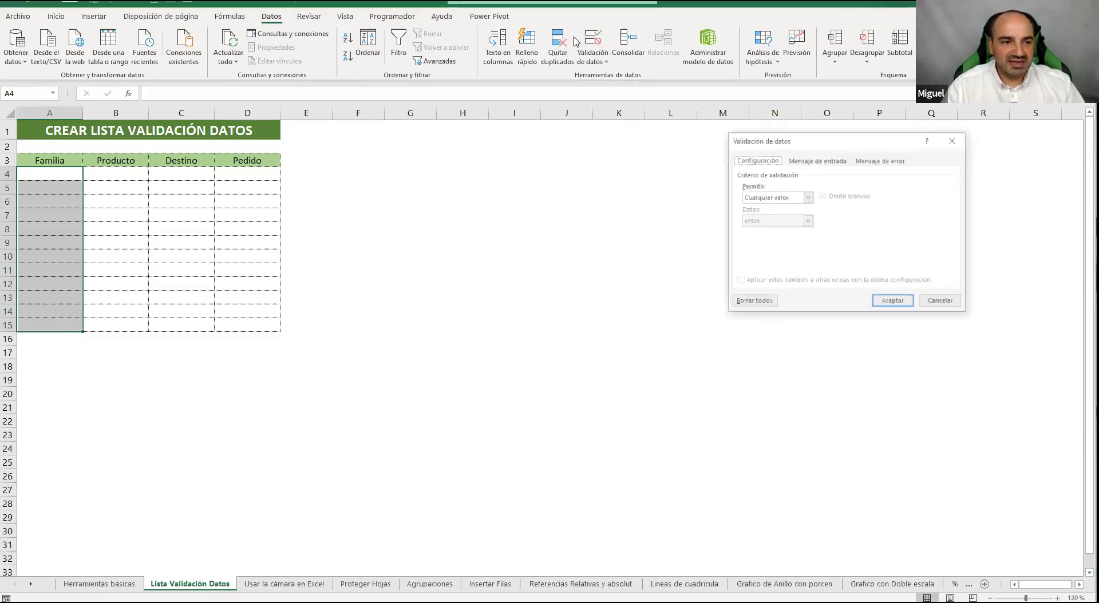
drag(875, 143, 702, 138)
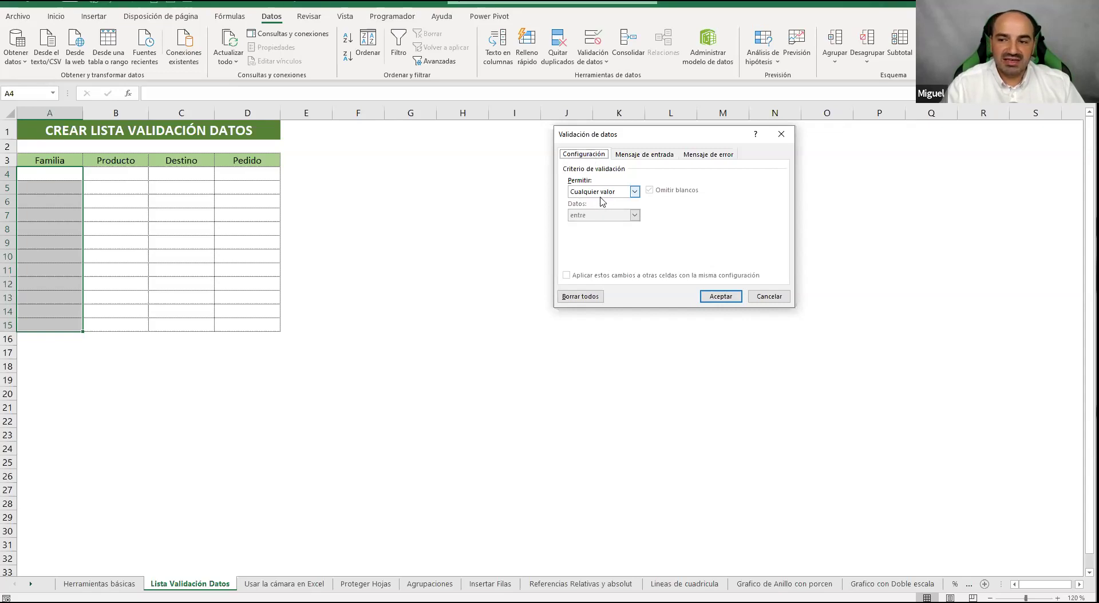
click(769, 296)
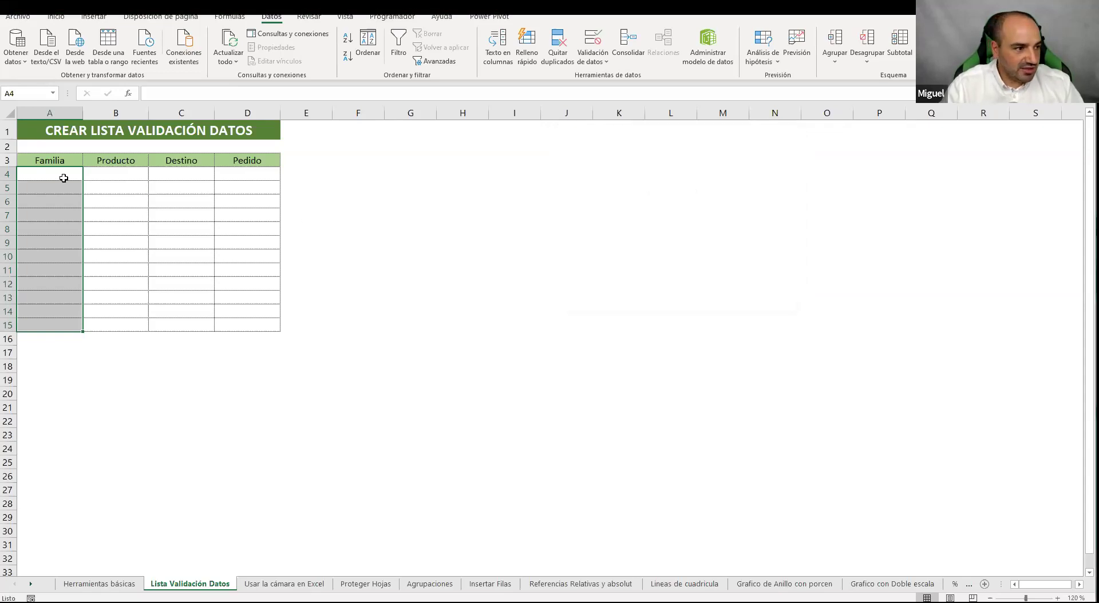
click(63, 178)
text(123123)
click(81, 200)
text(qwqw)
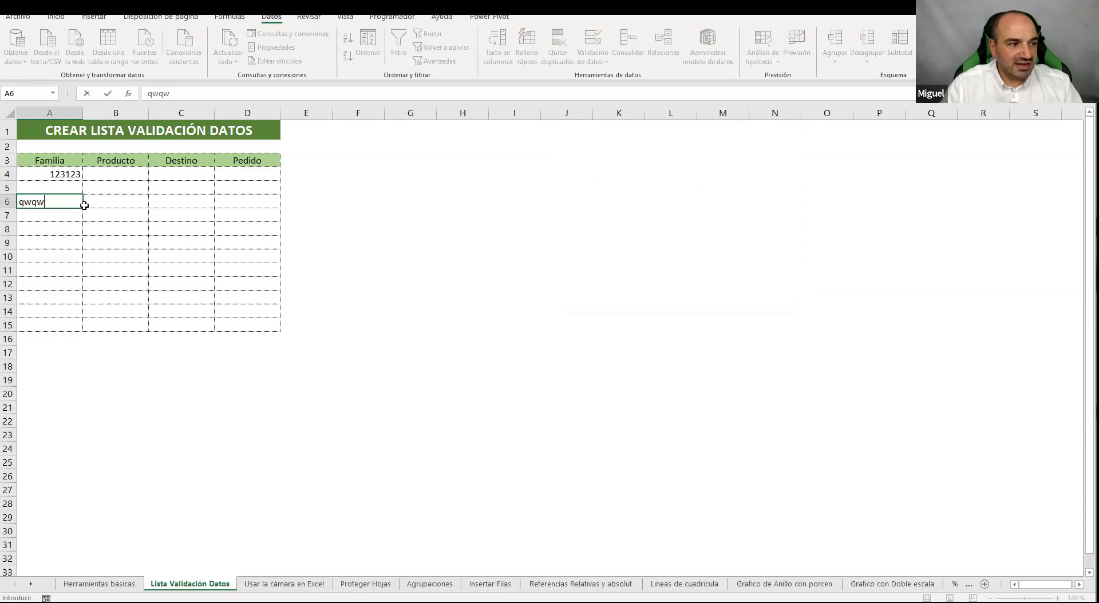
click(63, 177)
drag(59, 177, 63, 321)
key(Delete)
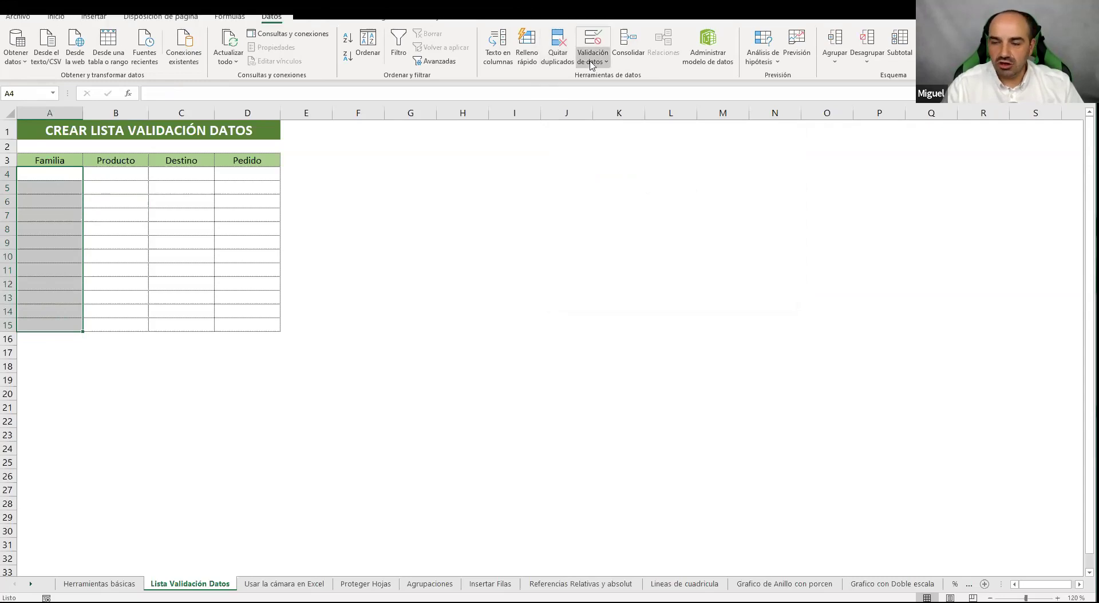
Give A4:A15 list validation with source Alimentación;Textil;Informática
click(592, 44)
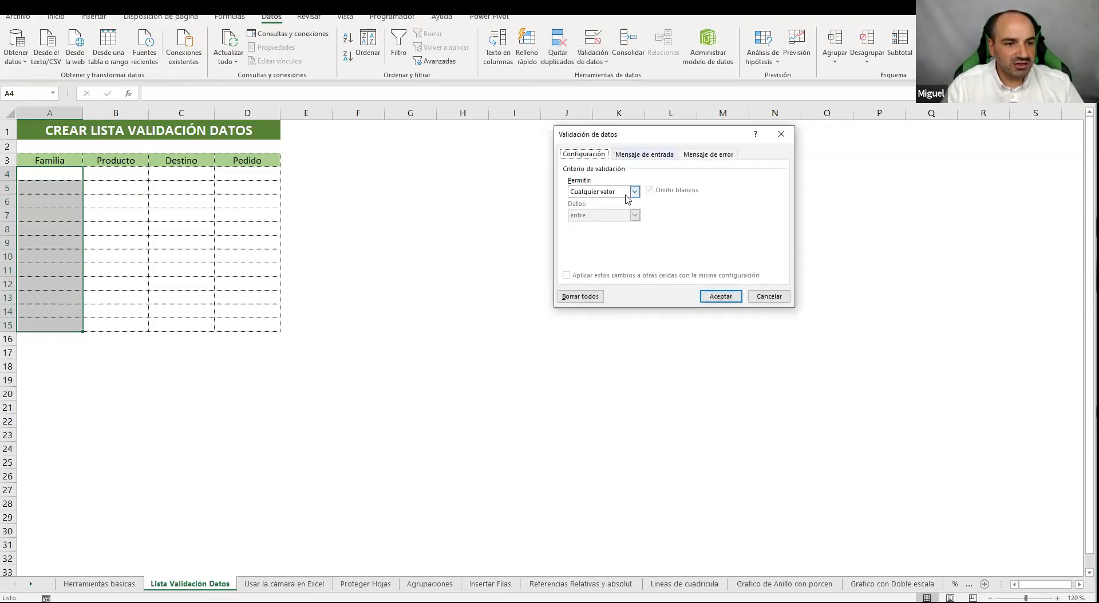
click(627, 194)
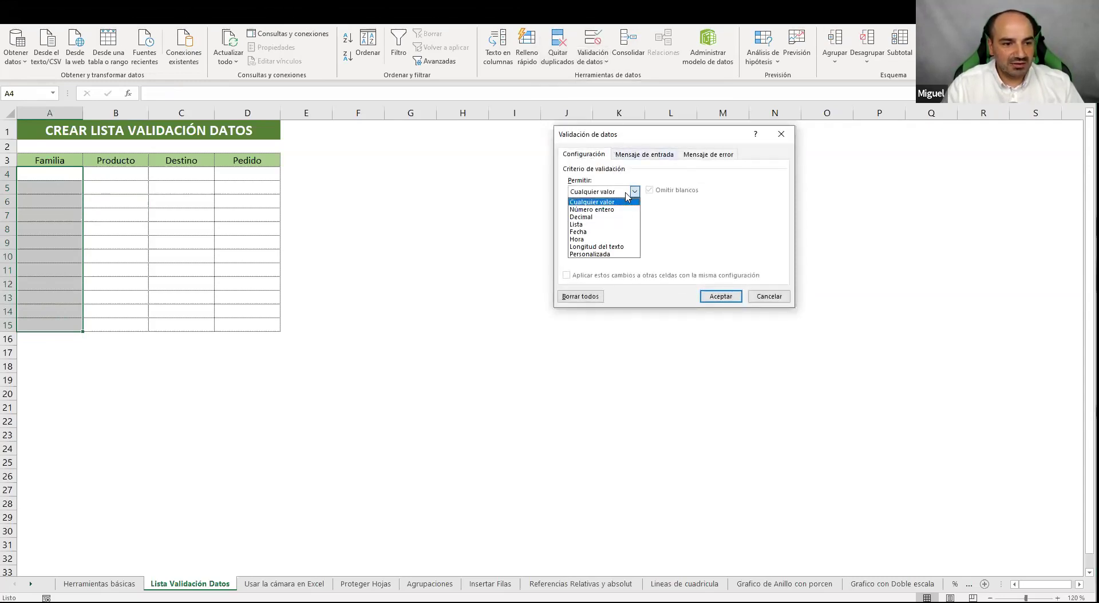
click(600, 224)
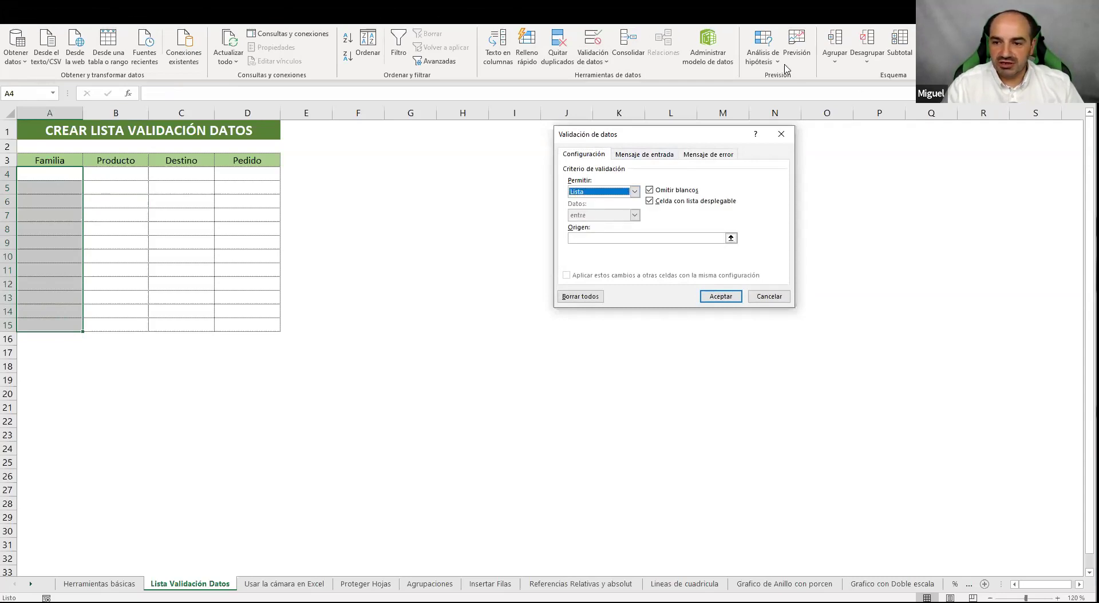
click(654, 238)
text(Alimentac)
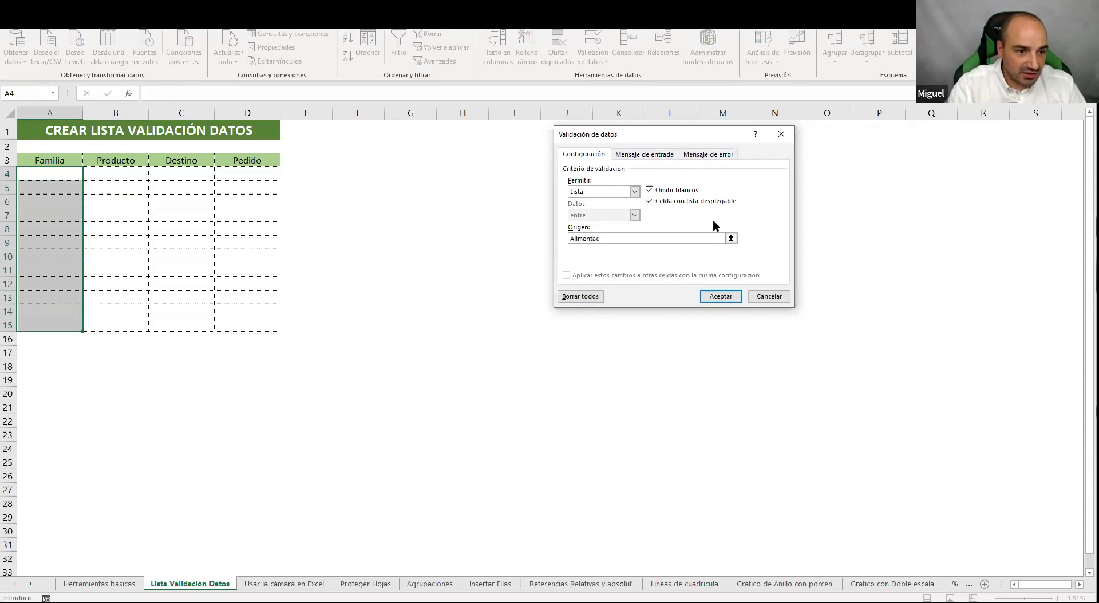
text(ión;)
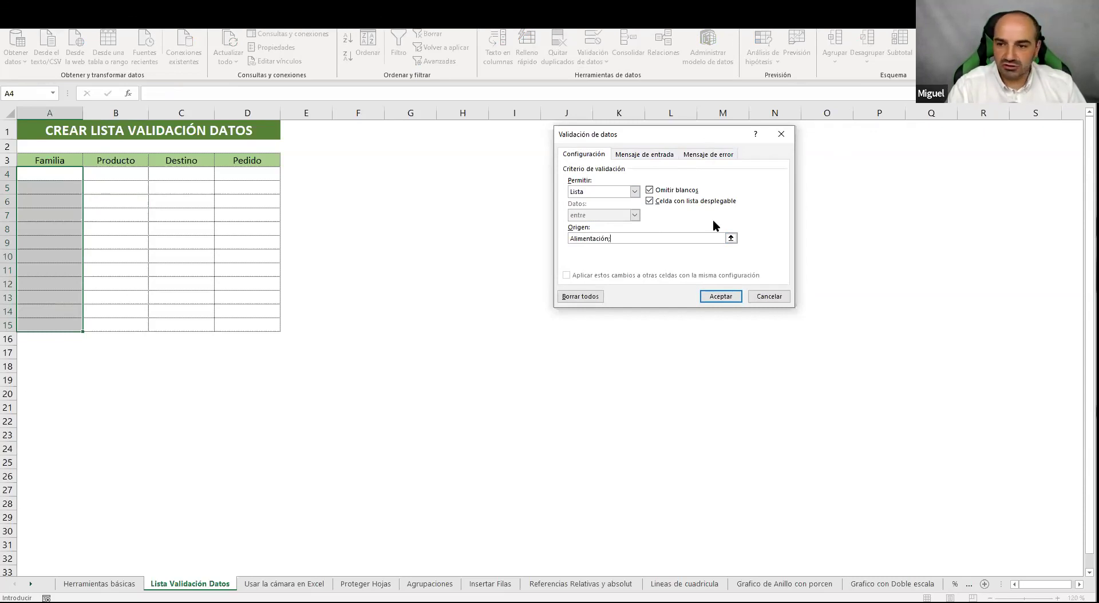
text(TRe)
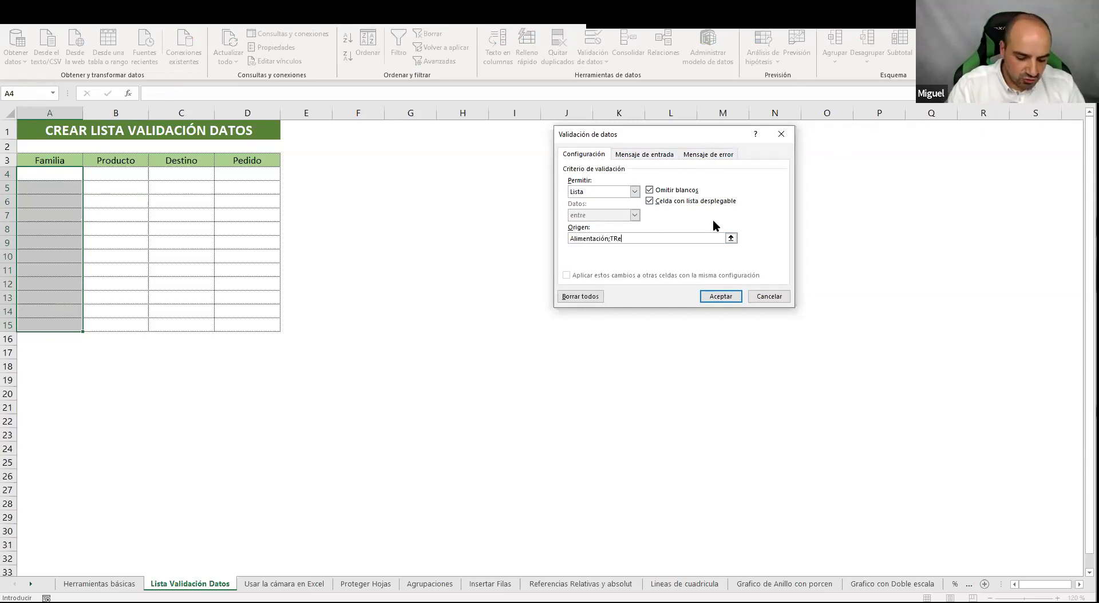
key(BackSpace)
key(BackSpace)
text(ex)
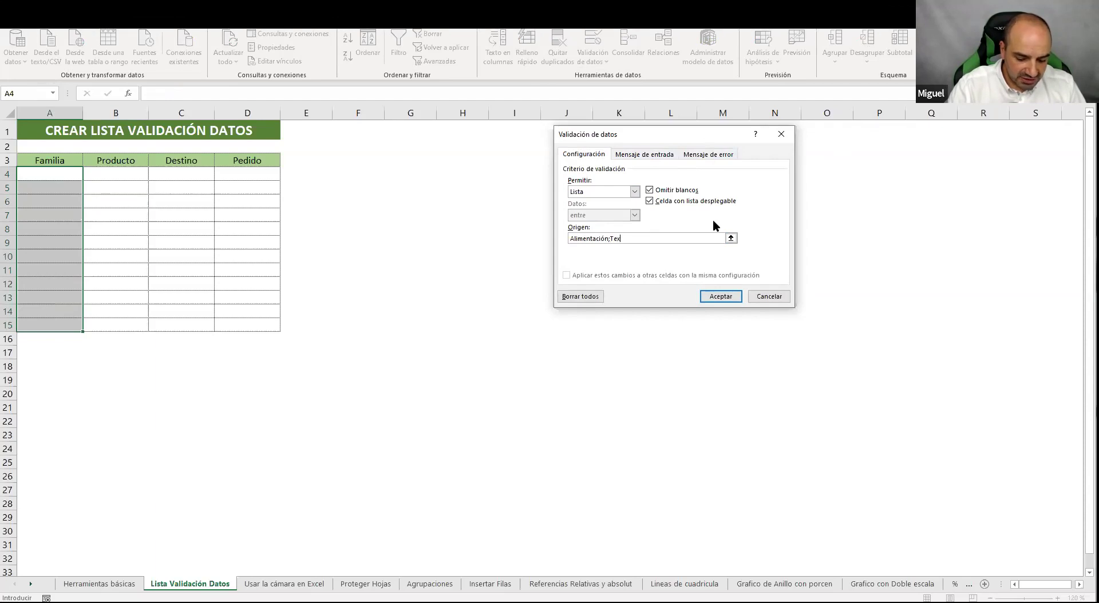
text(til;)
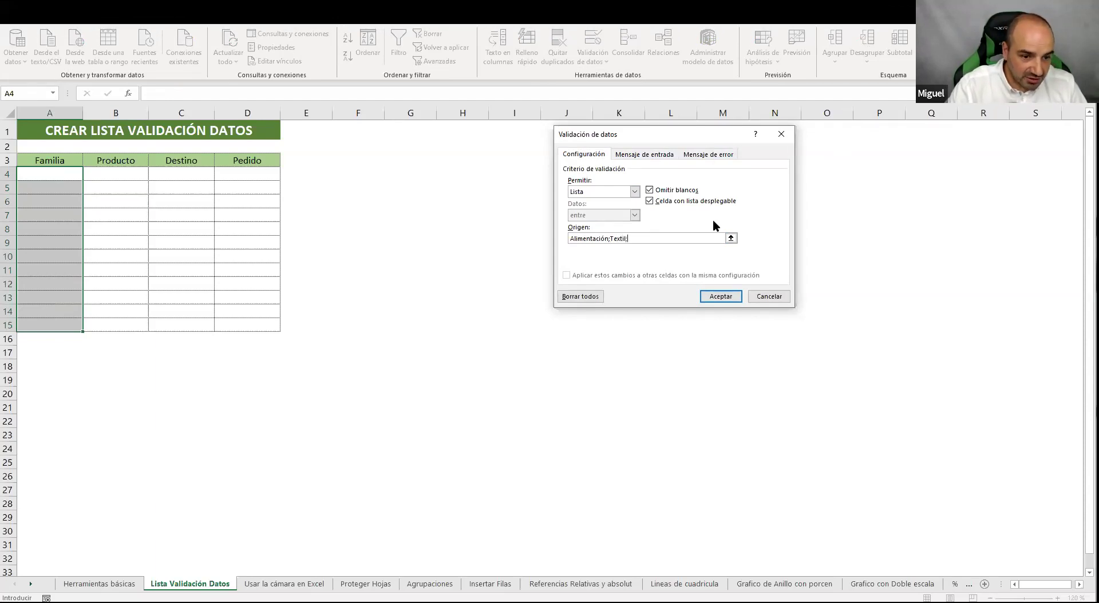
text(Inform´ña)
key(BackSpace)
key(BackSpace)
key(BackSpace)
text(át)
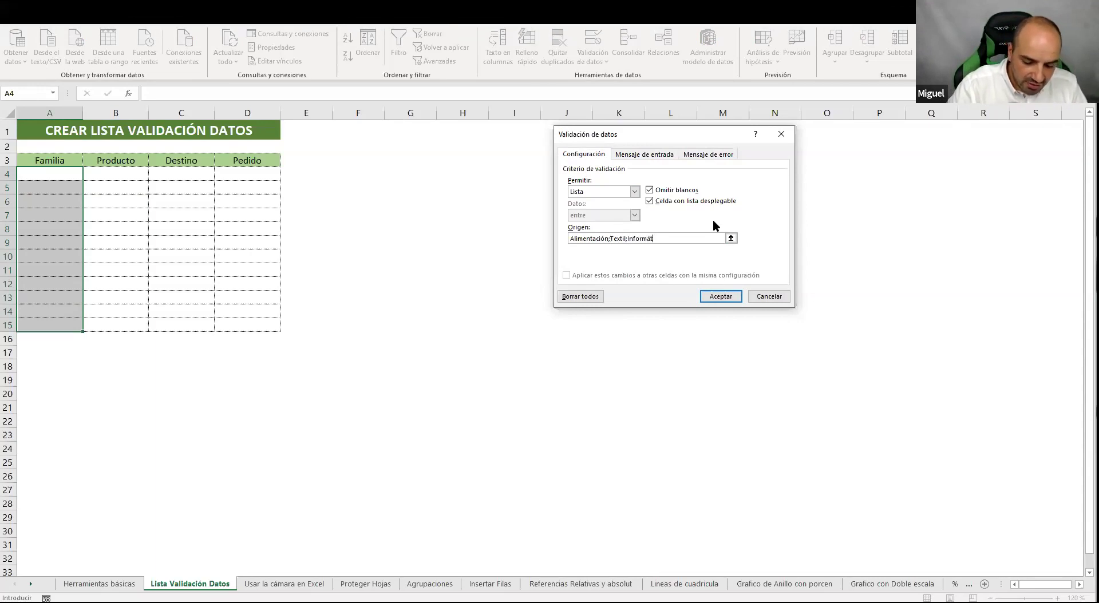
text(ica)
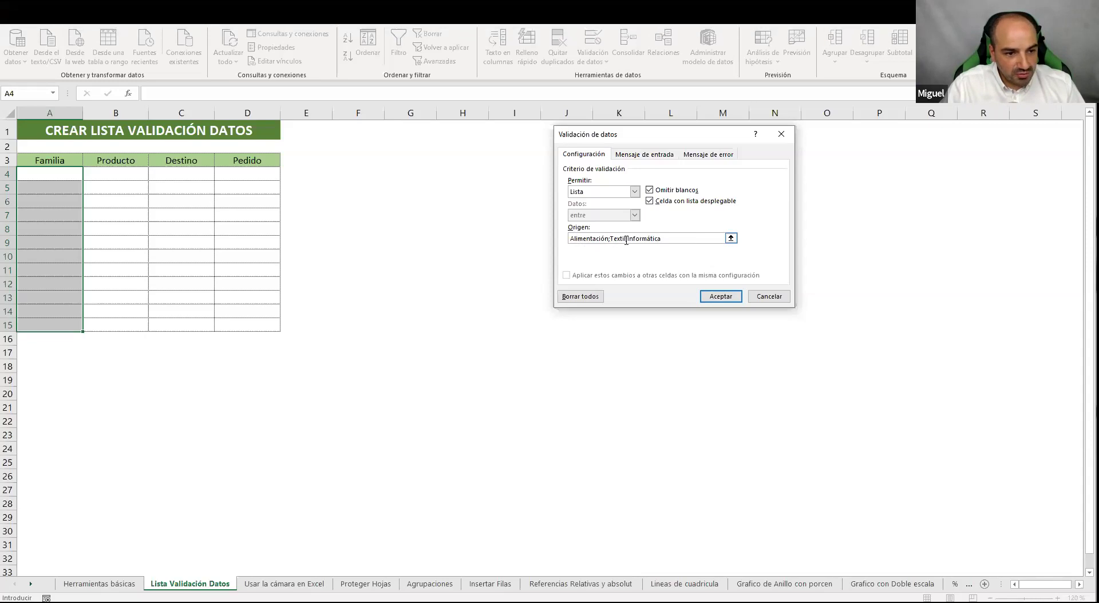
click(720, 297)
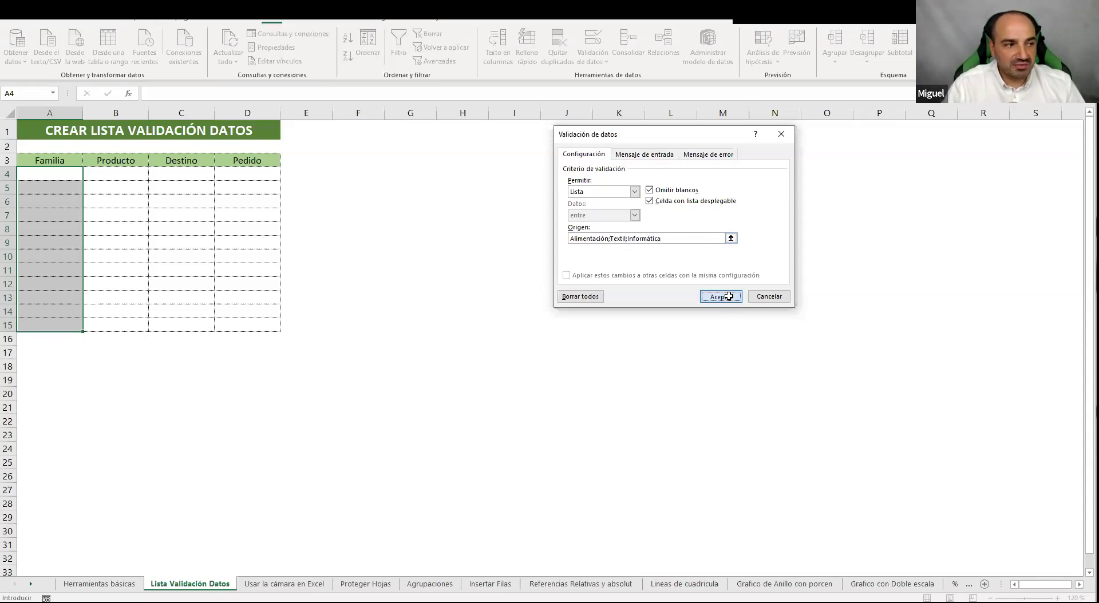
click(395, 177)
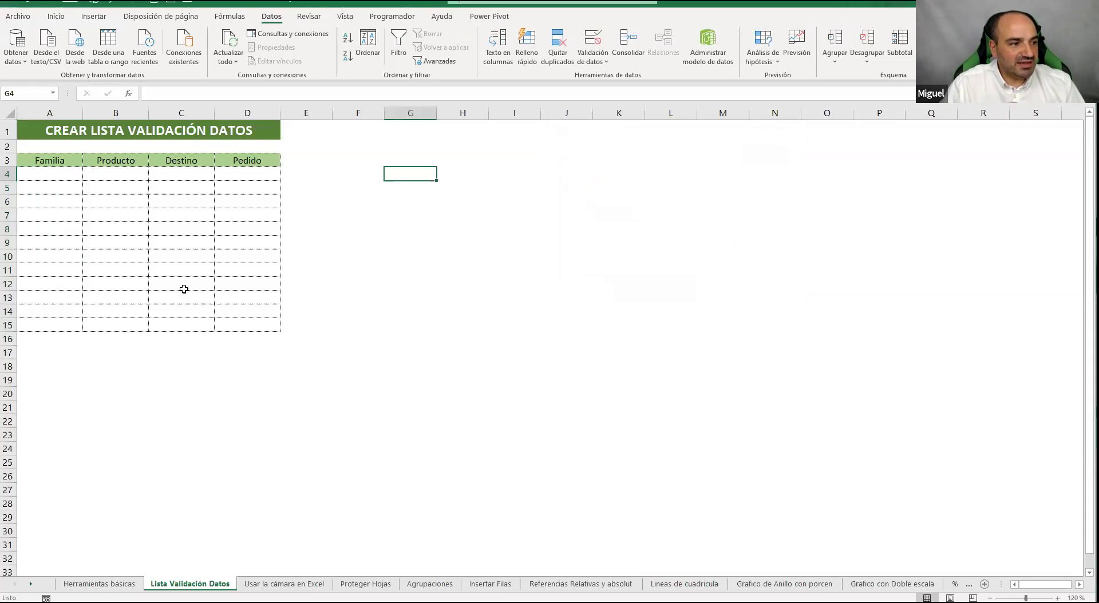
Choose Alimentación for A4 and Textil for A5 from the Familia dropdowns
click(70, 175)
click(89, 177)
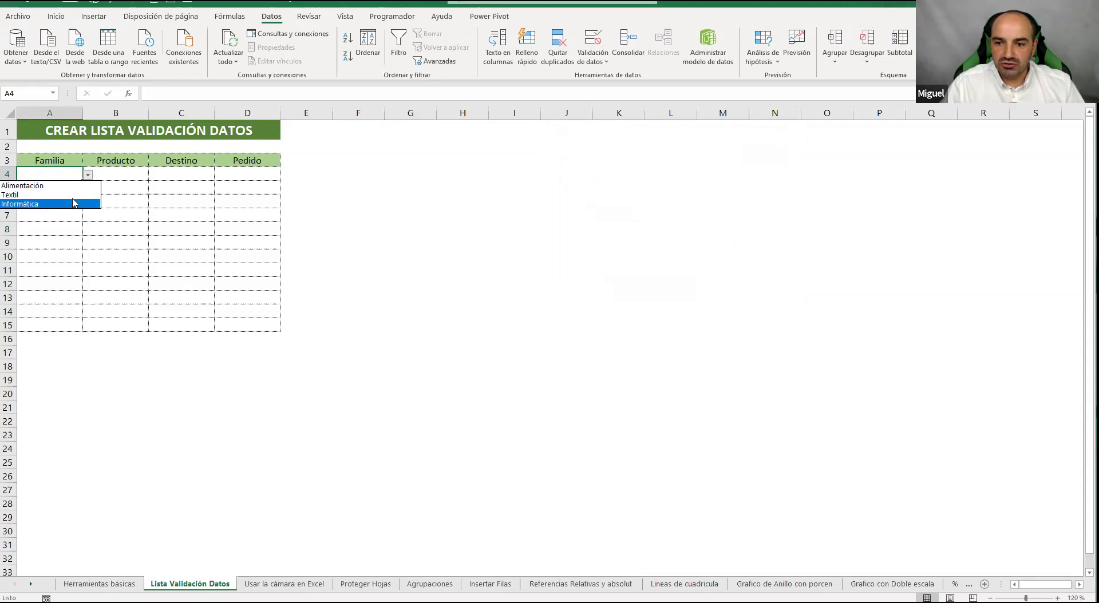
click(73, 185)
click(74, 187)
click(87, 189)
click(75, 208)
Enter Deporte in A6 and cancel the validation error, leaving A6 empty
click(77, 202)
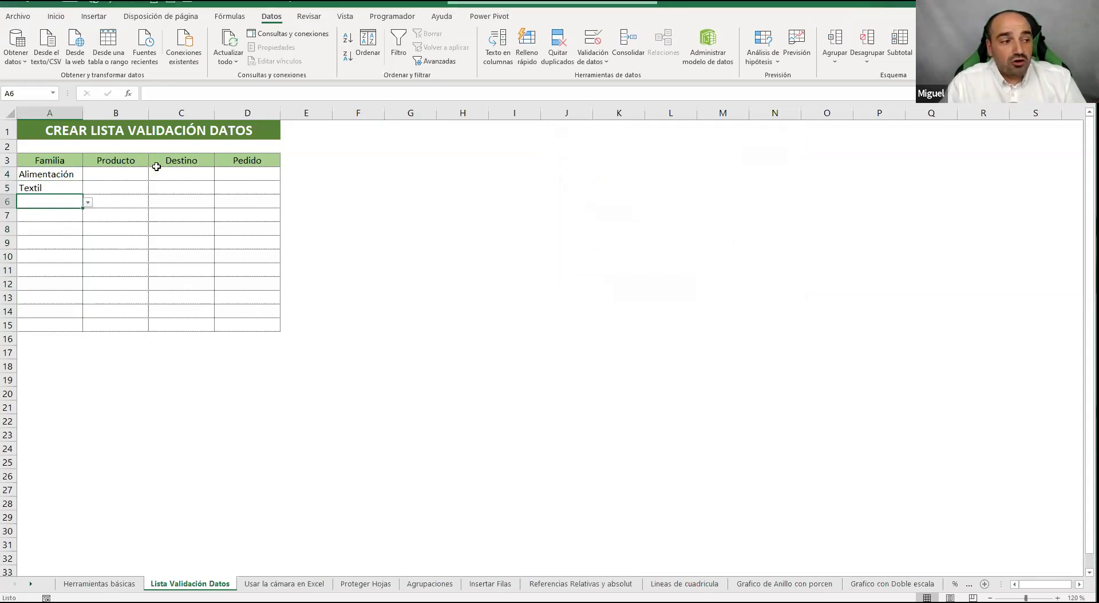
click(87, 202)
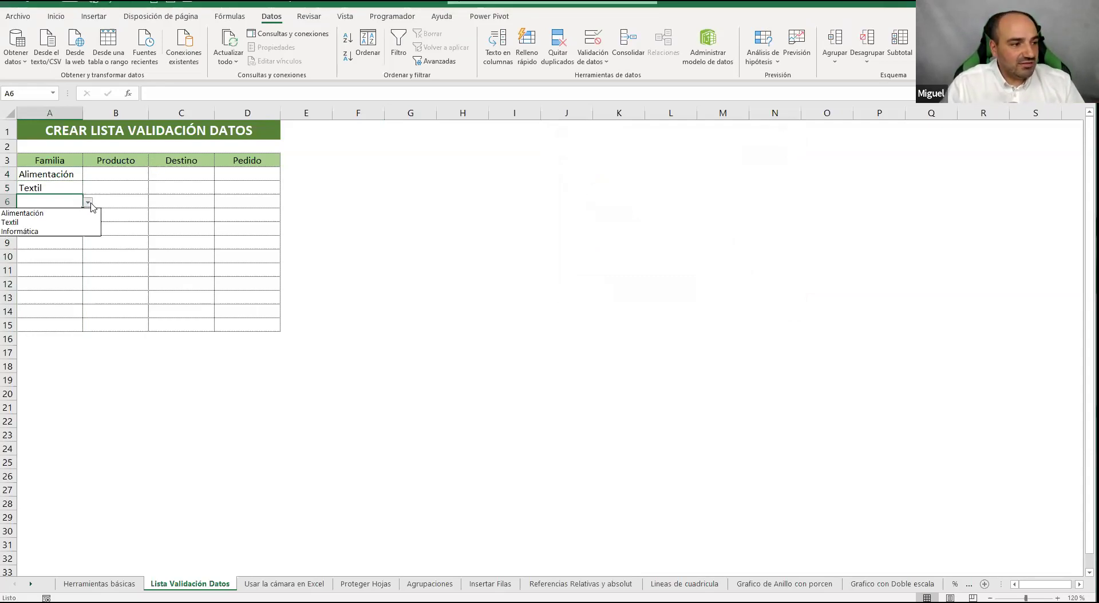
click(73, 199)
text(Deporte)
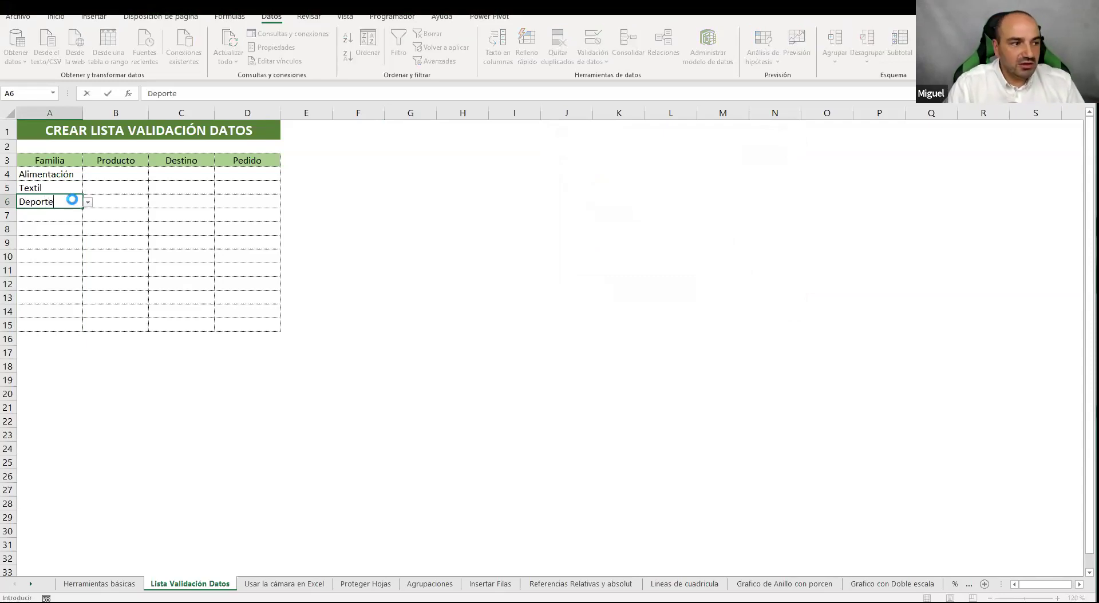
key(Return)
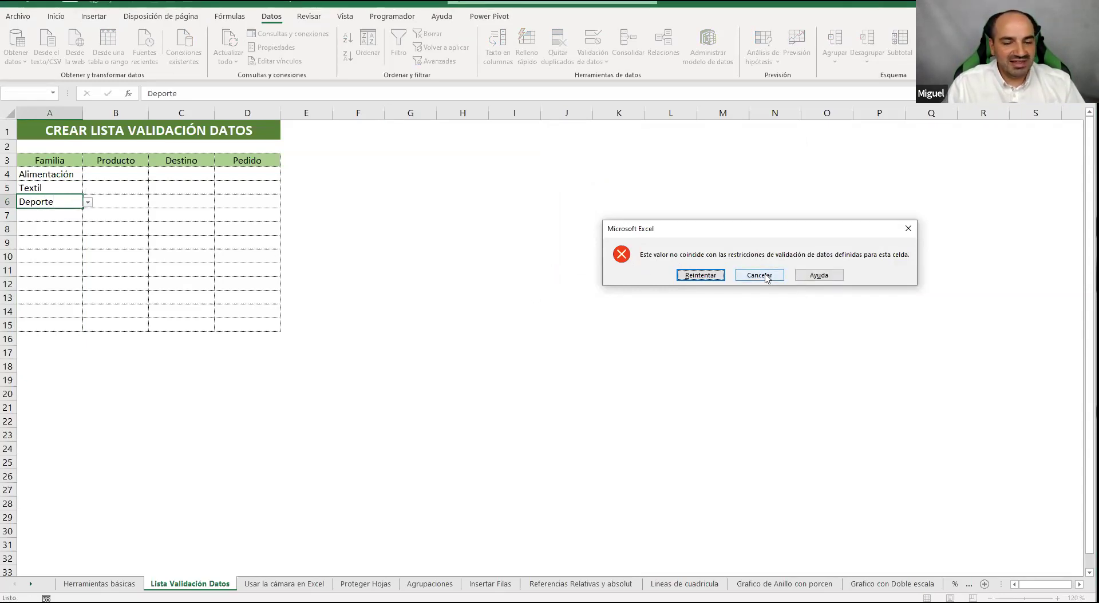
click(764, 276)
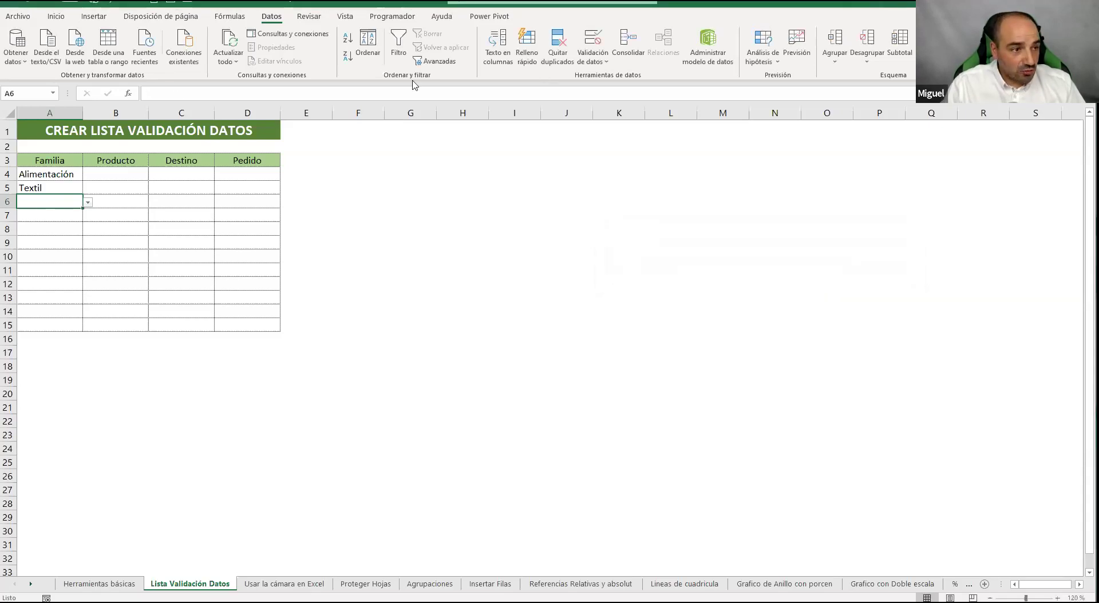
drag(69, 172, 67, 322)
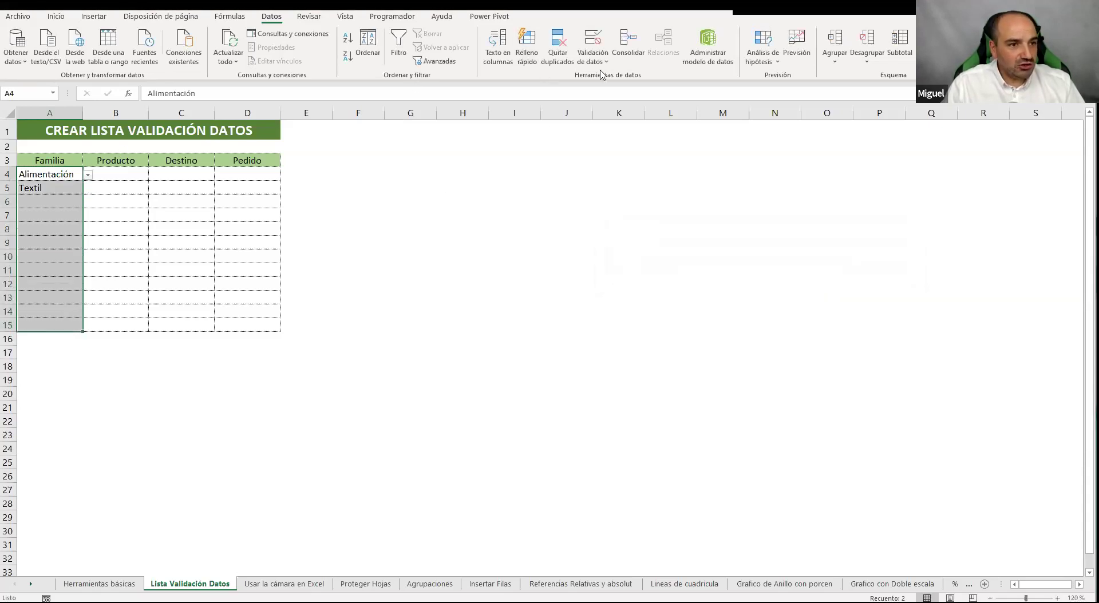
click(593, 39)
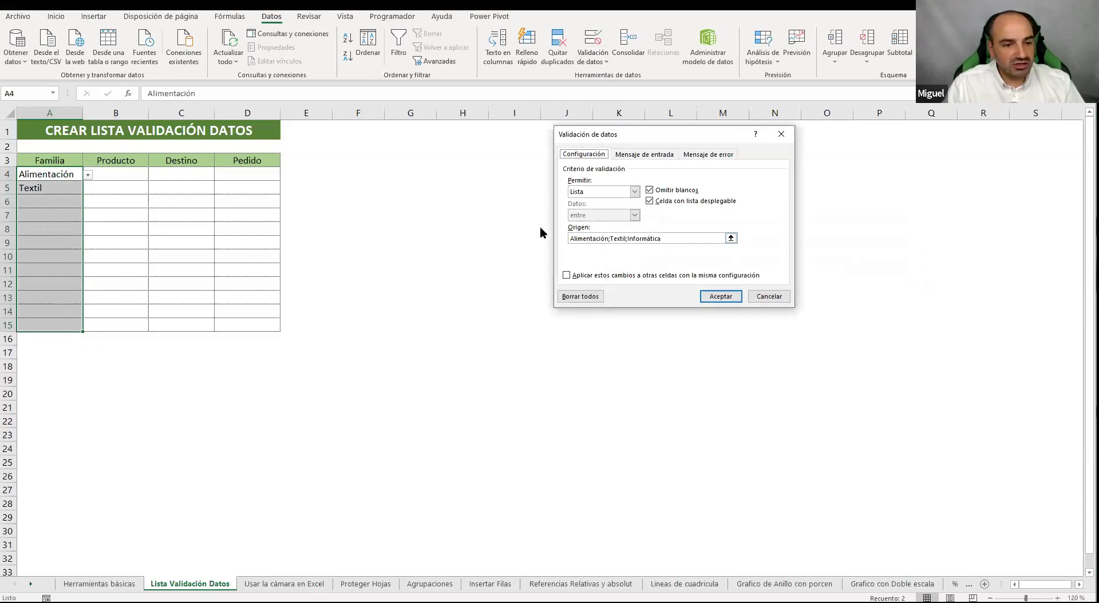
click(681, 237)
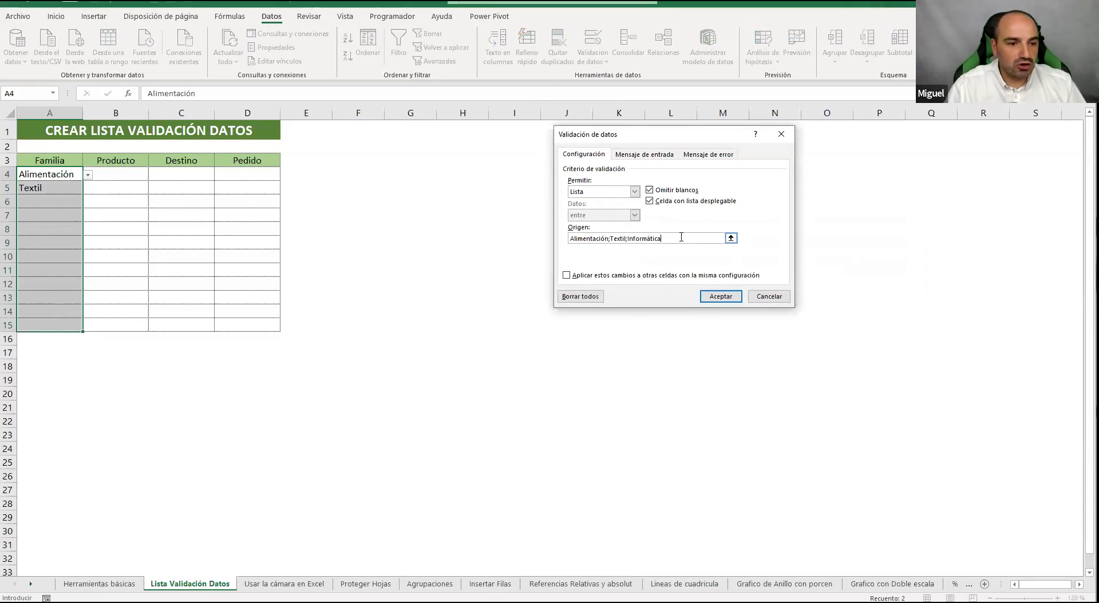
click(733, 293)
click(289, 217)
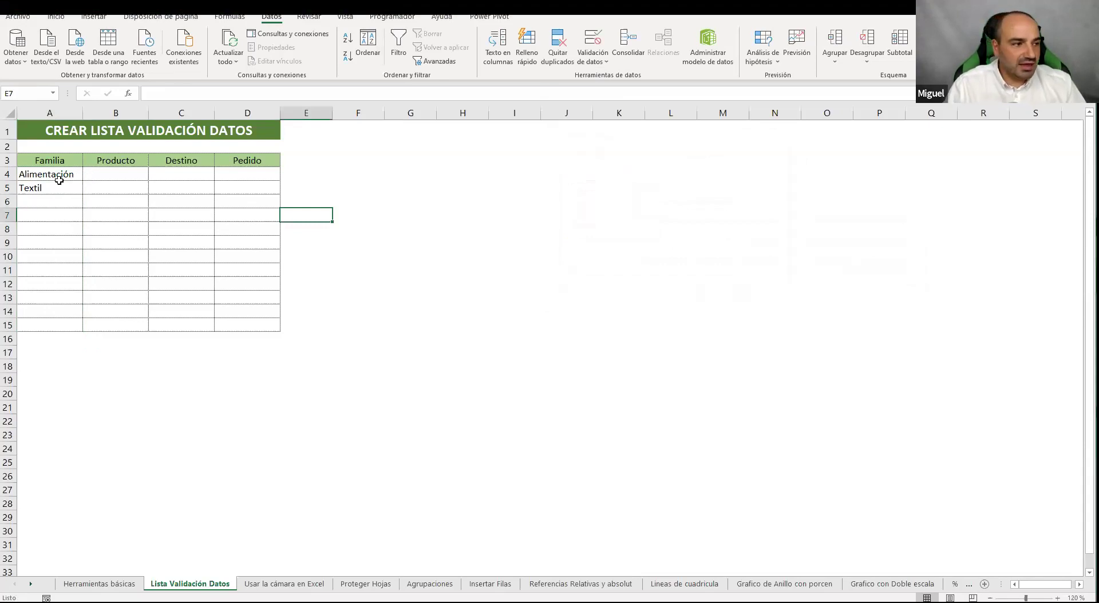
Choose Informática for A6 from the Familia dropdown and review the Familia cells A4:A9
click(72, 200)
click(88, 202)
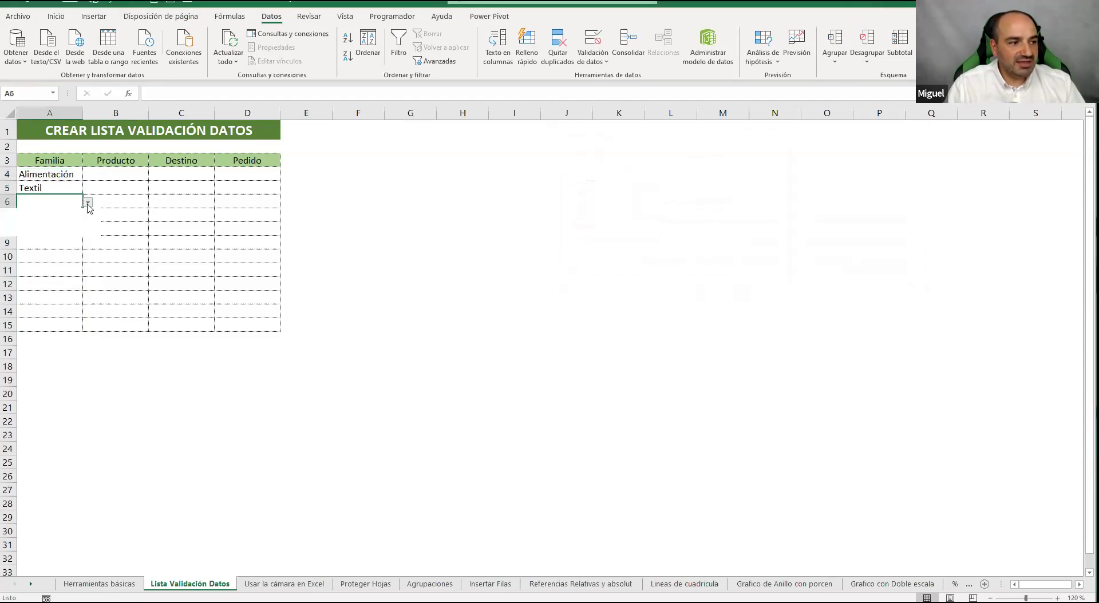
click(69, 232)
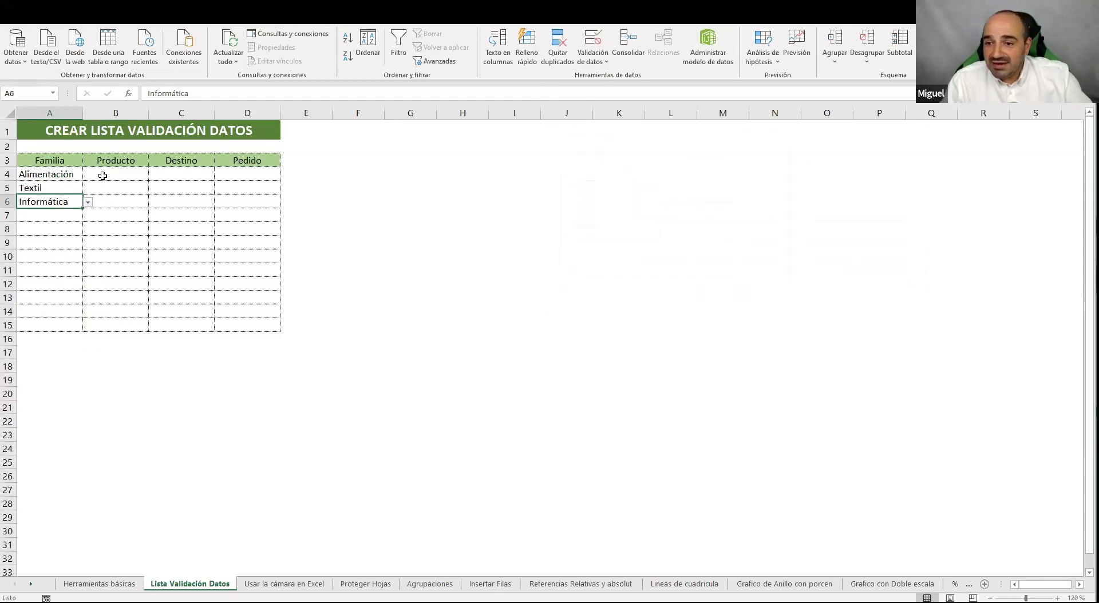
click(31, 215)
click(36, 231)
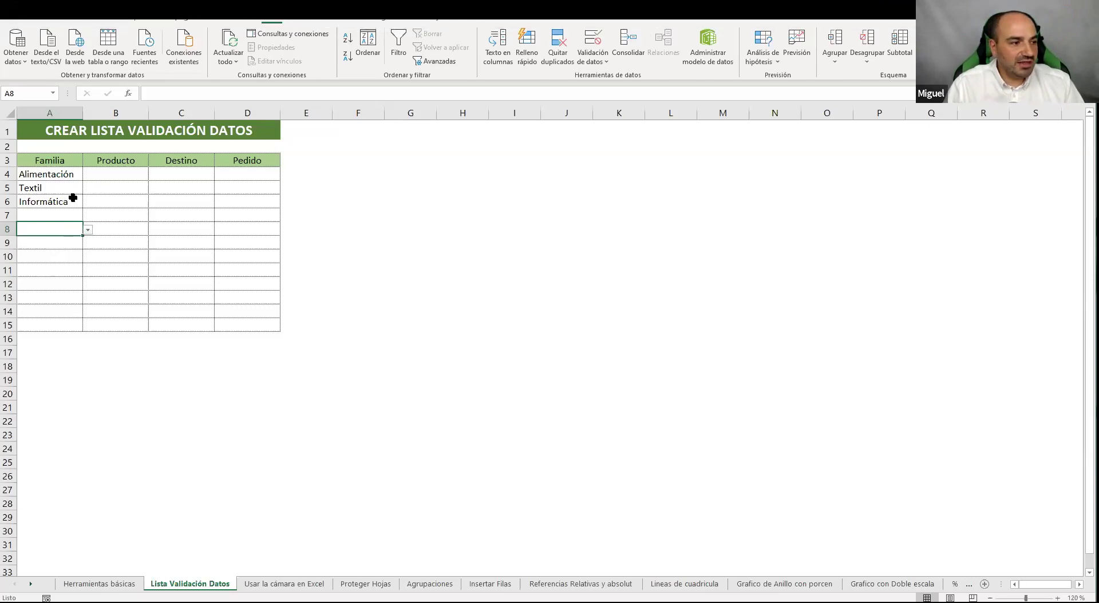
drag(67, 174, 40, 242)
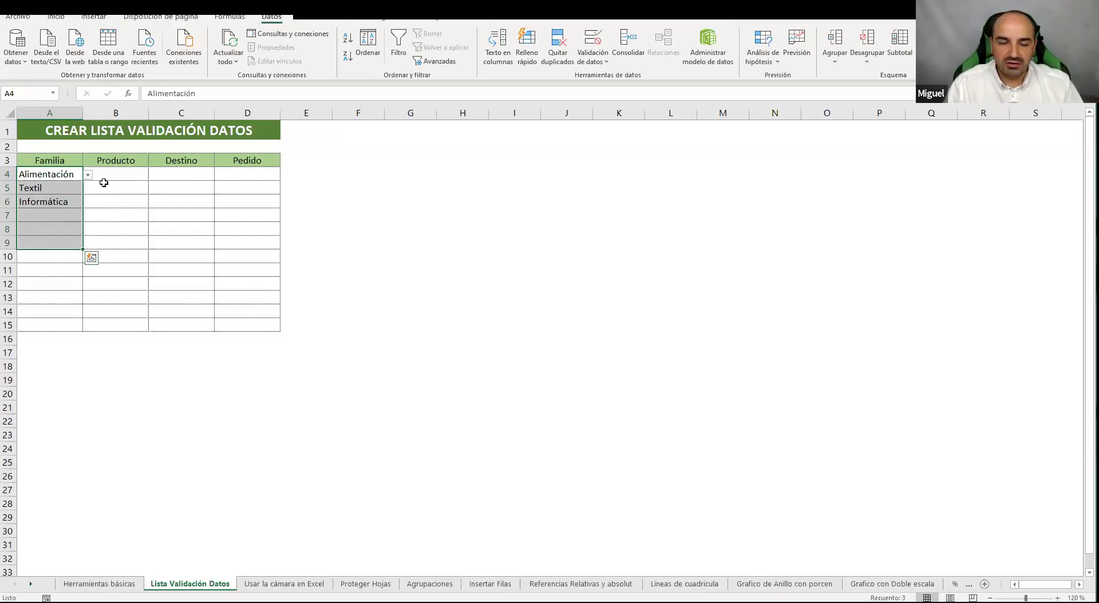
click(553, 259)
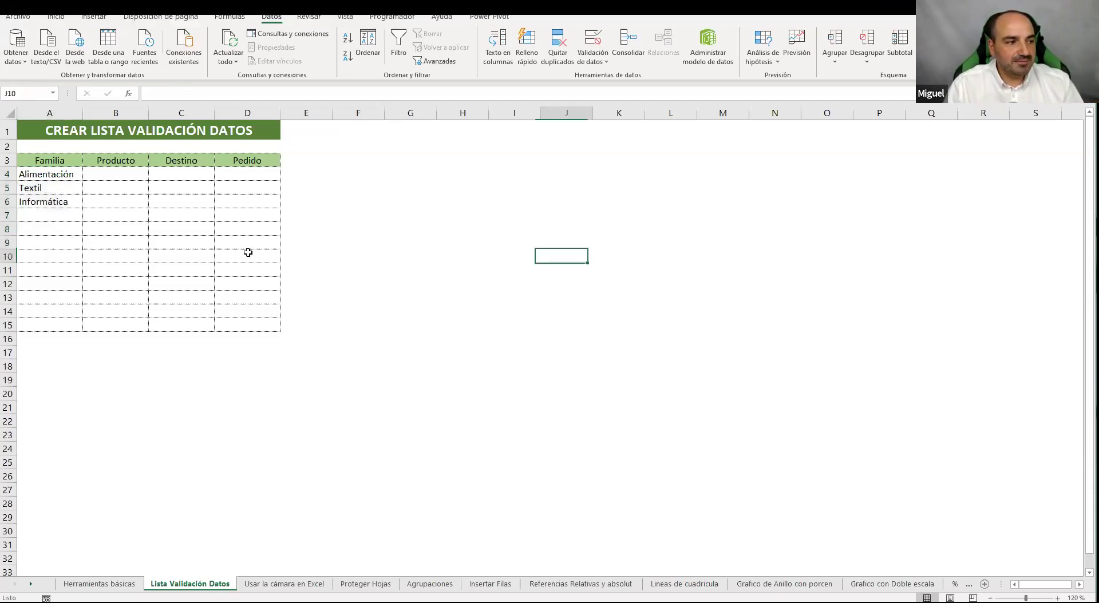
click(64, 188)
click(66, 173)
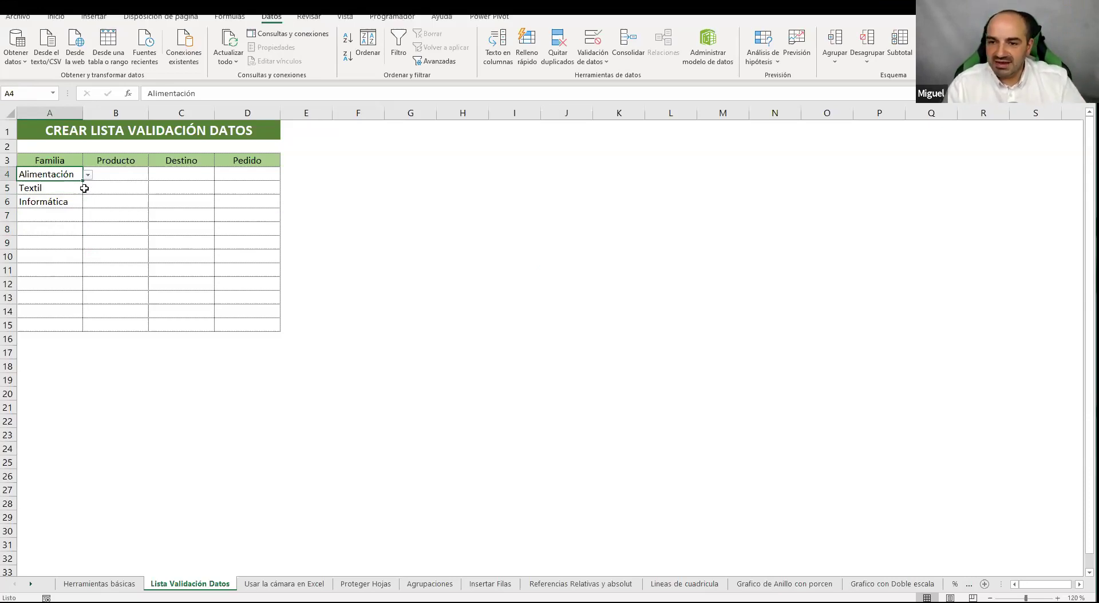
drag(129, 175, 140, 226)
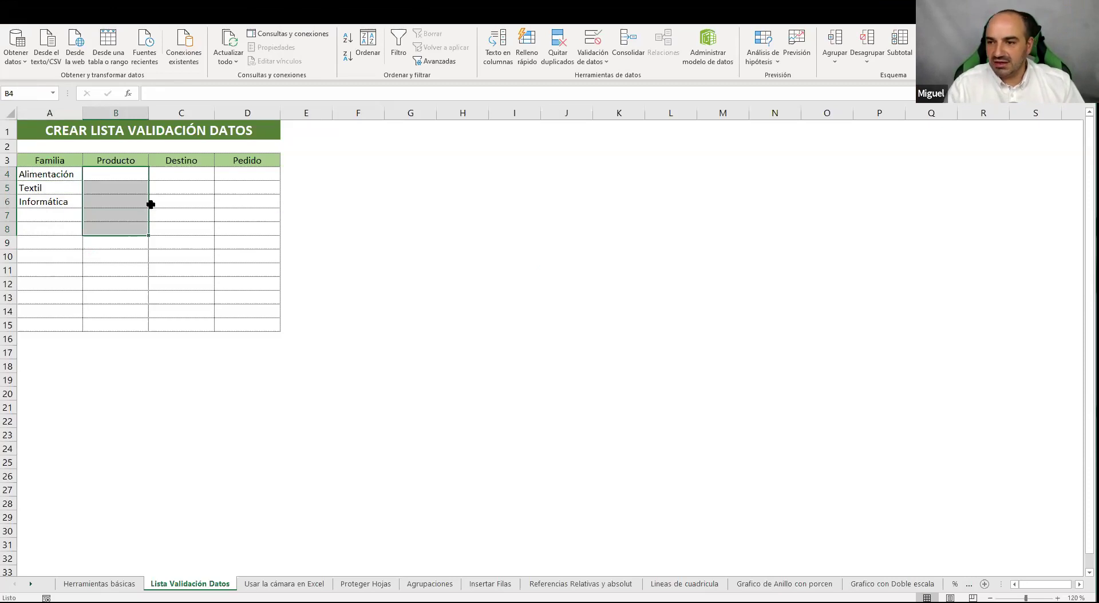
drag(108, 173, 117, 321)
click(595, 43)
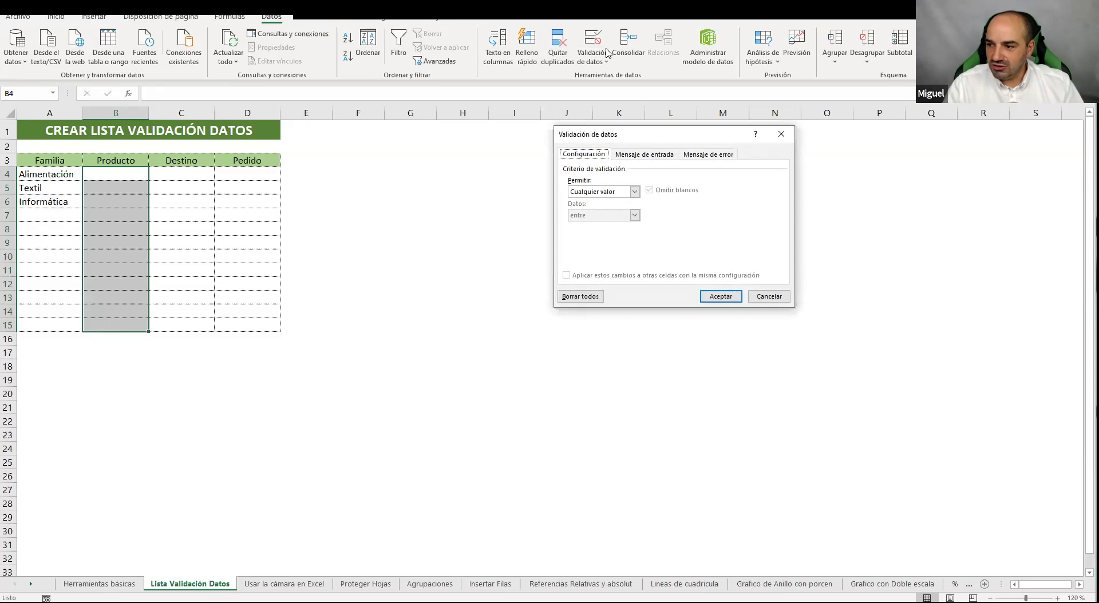
click(634, 192)
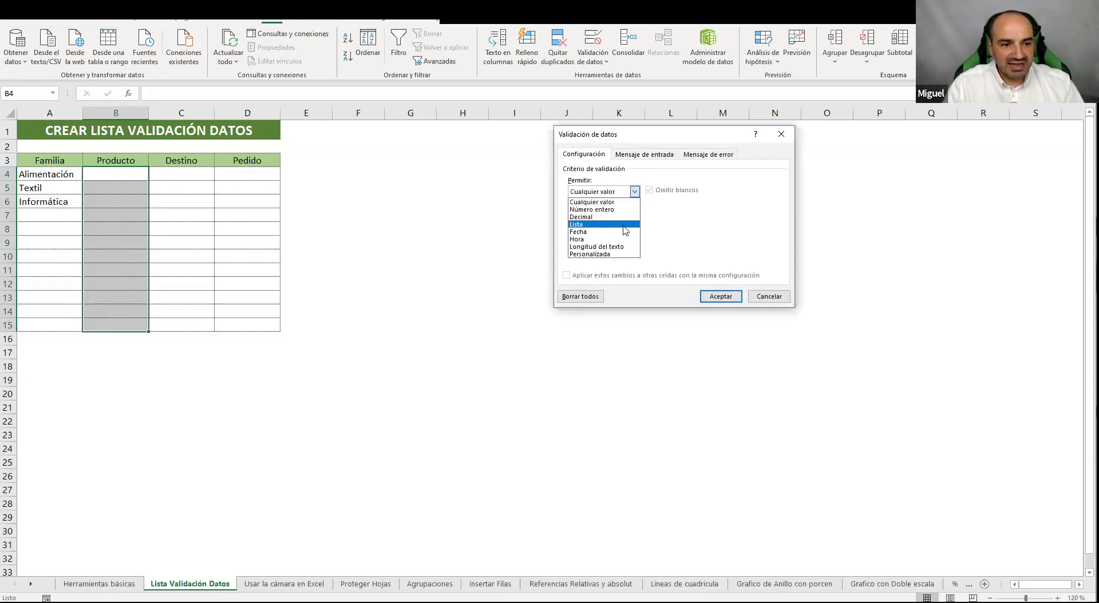
click(588, 222)
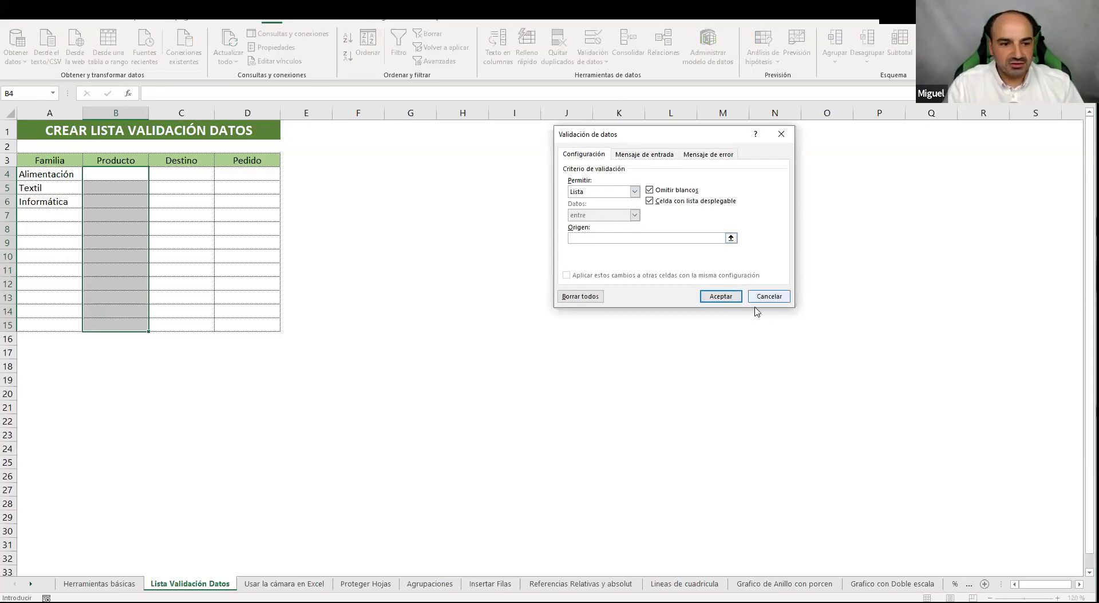
click(767, 296)
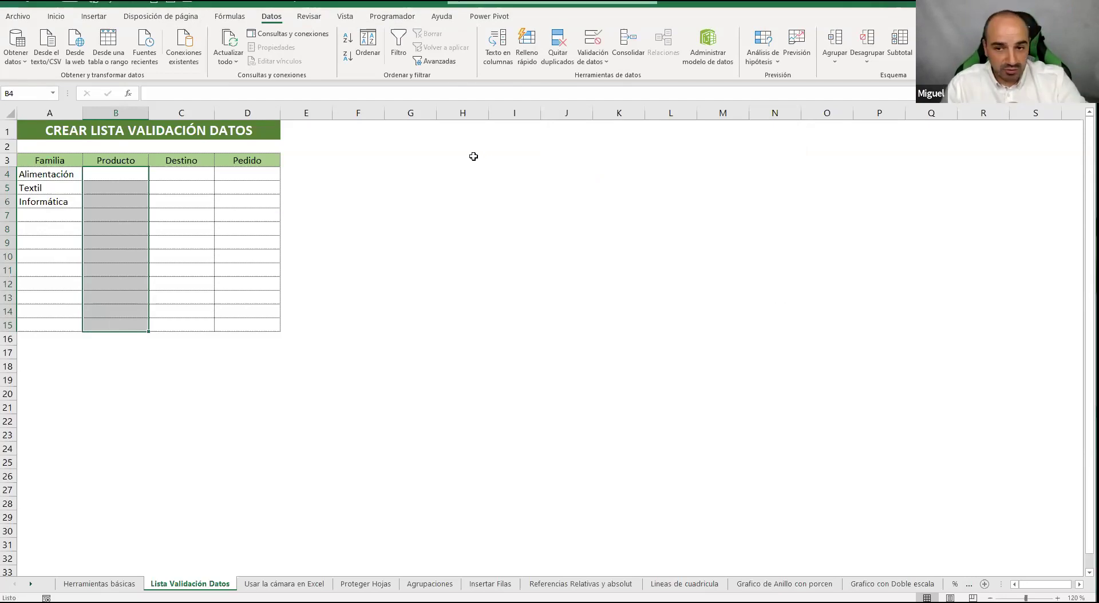
Enter Leche and Cacao as the first products in G3 and G4
click(419, 161)
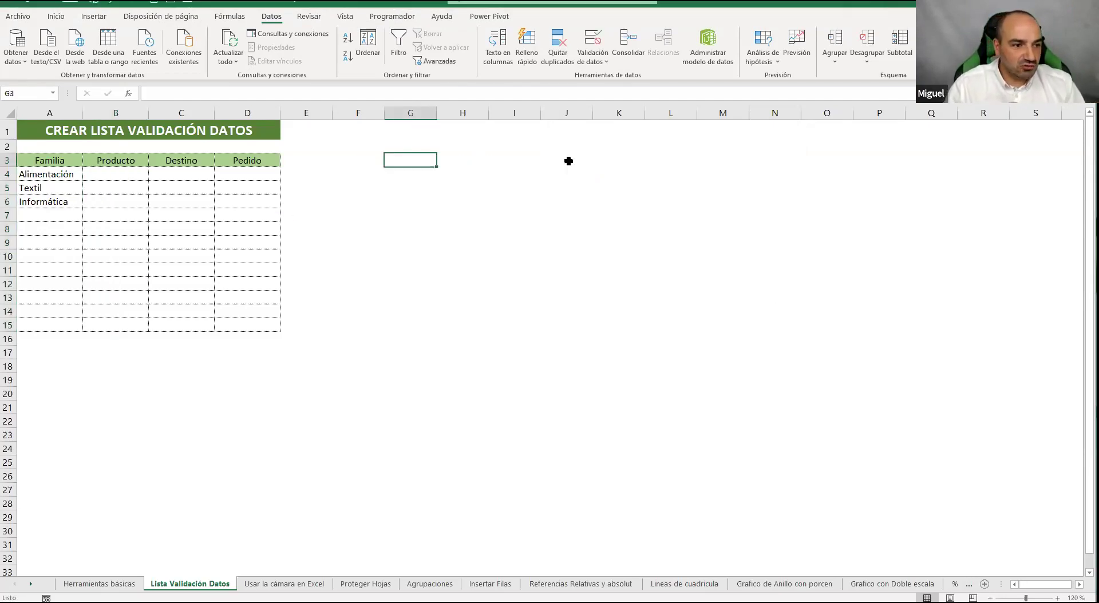
text(Leche)
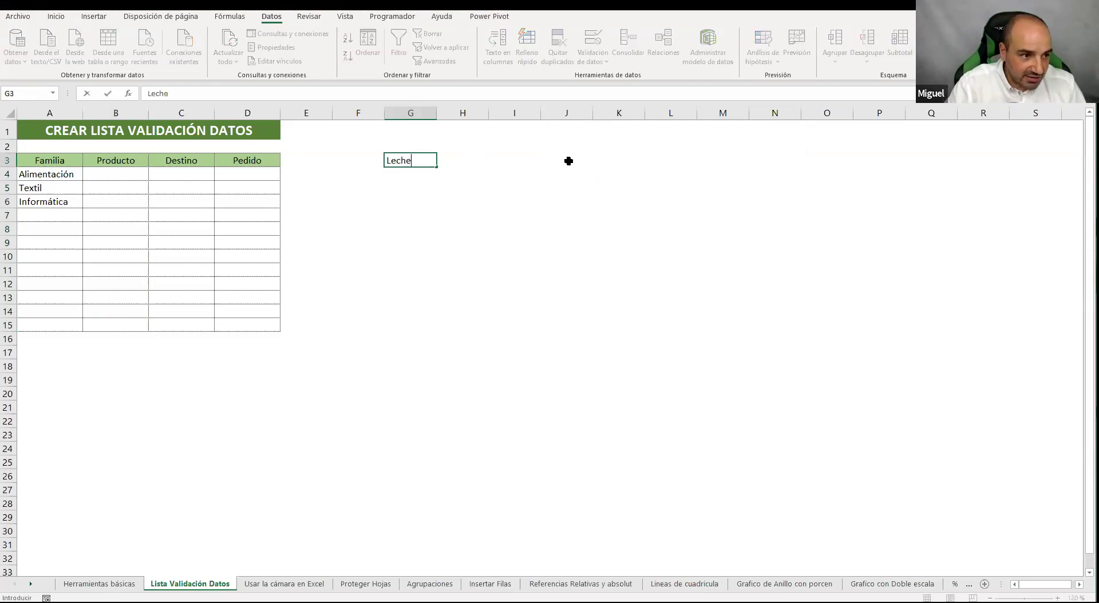
key(Return)
text(Caa)
key(BackSpace)
text(cao)
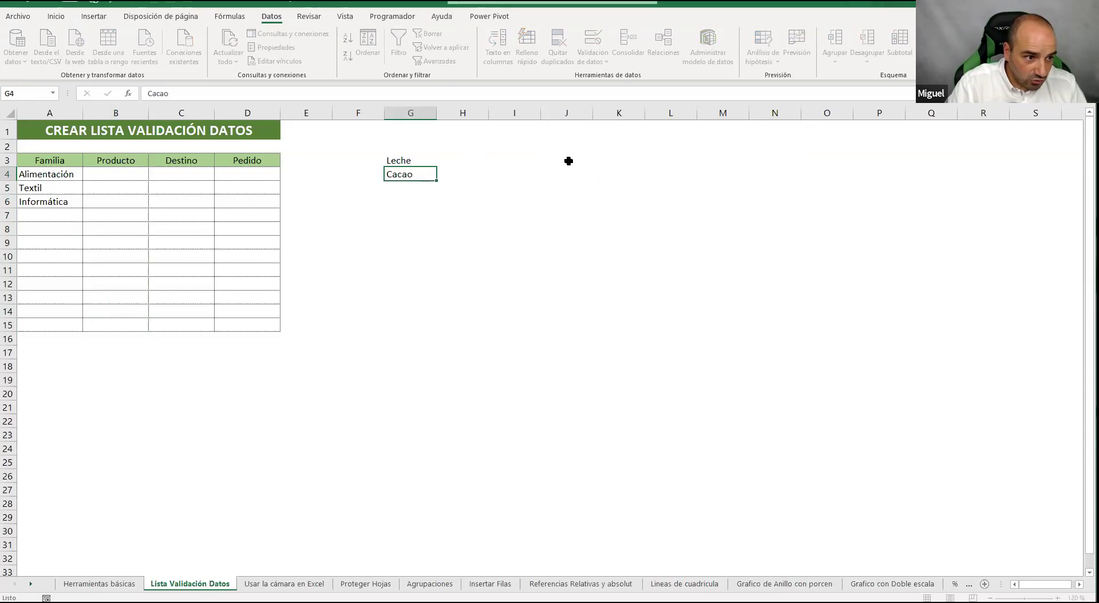
key(Return)
Add Avellanas and Azucar in G5 and G6, then select the Producto cells B4:B15
text(Ael)
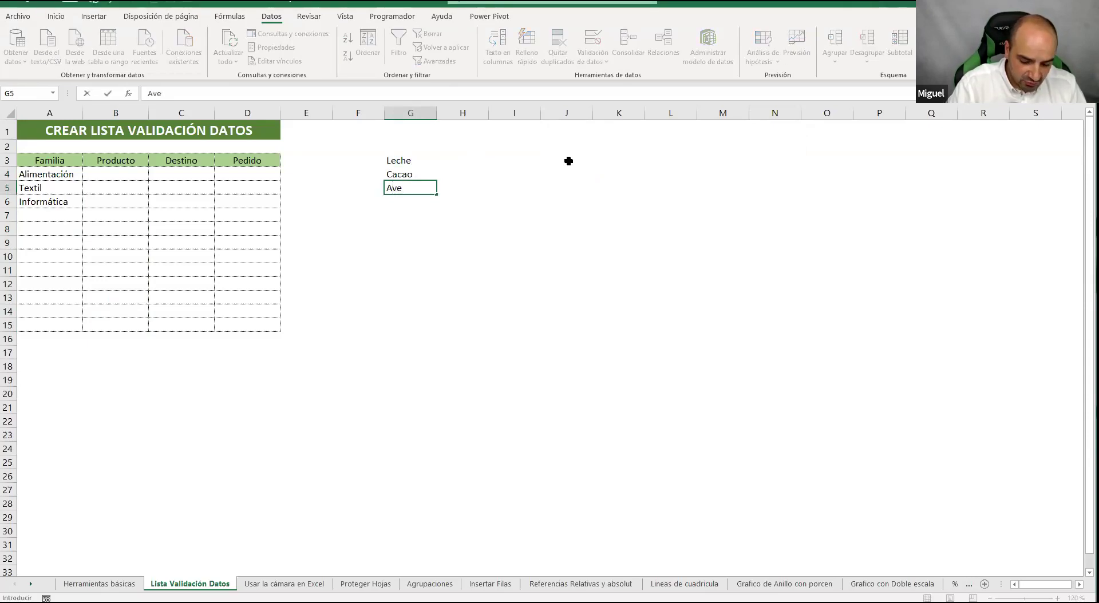
key(BackSpace)
text(as)
key(Return)
text(Azucar)
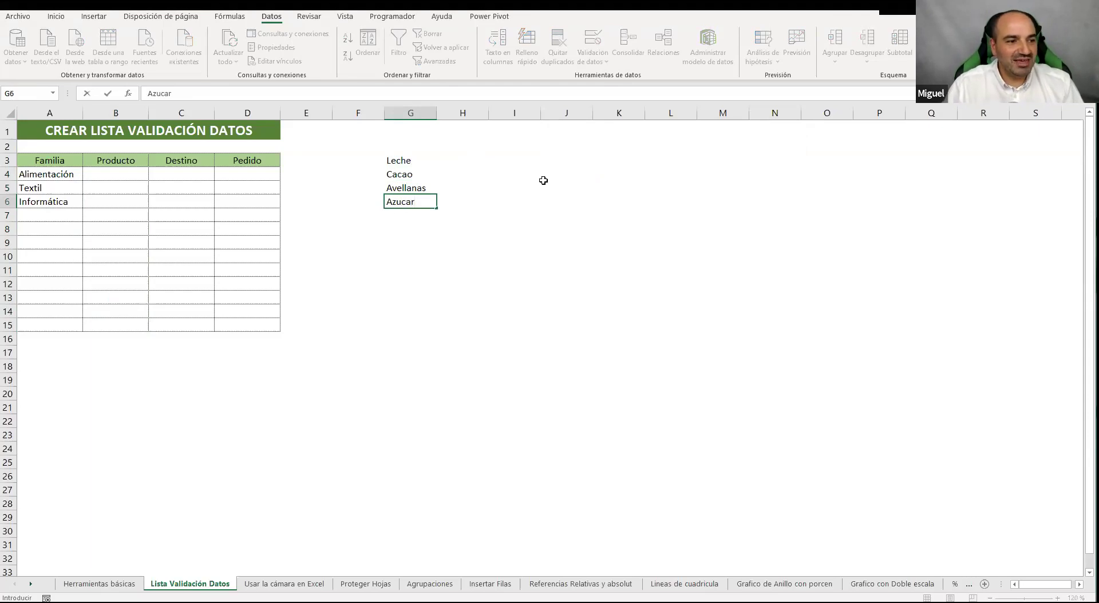
click(555, 186)
drag(397, 160, 400, 203)
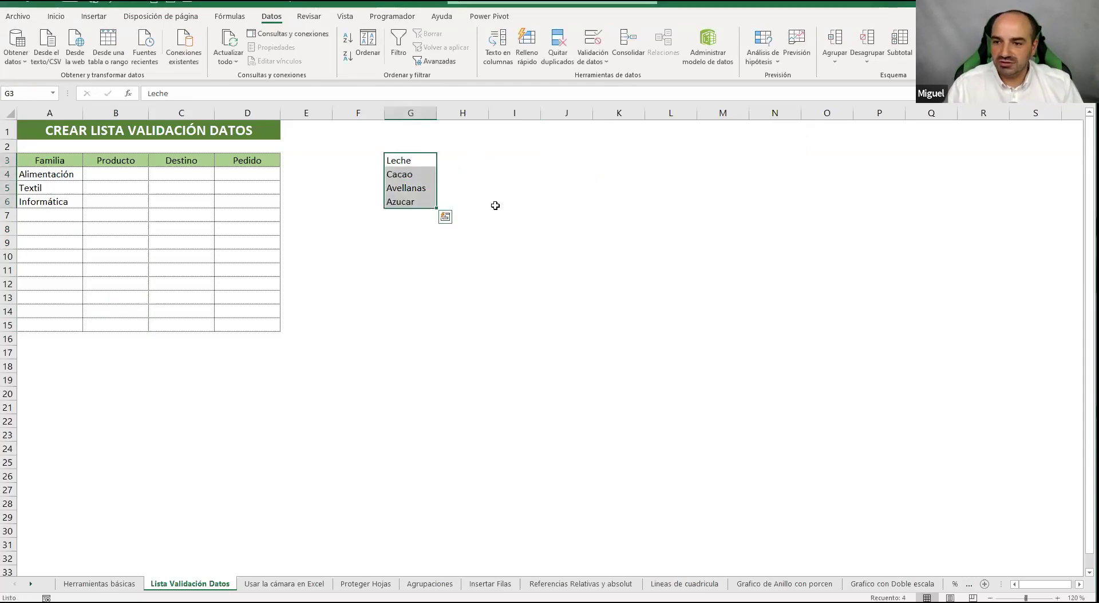
drag(419, 162, 398, 201)
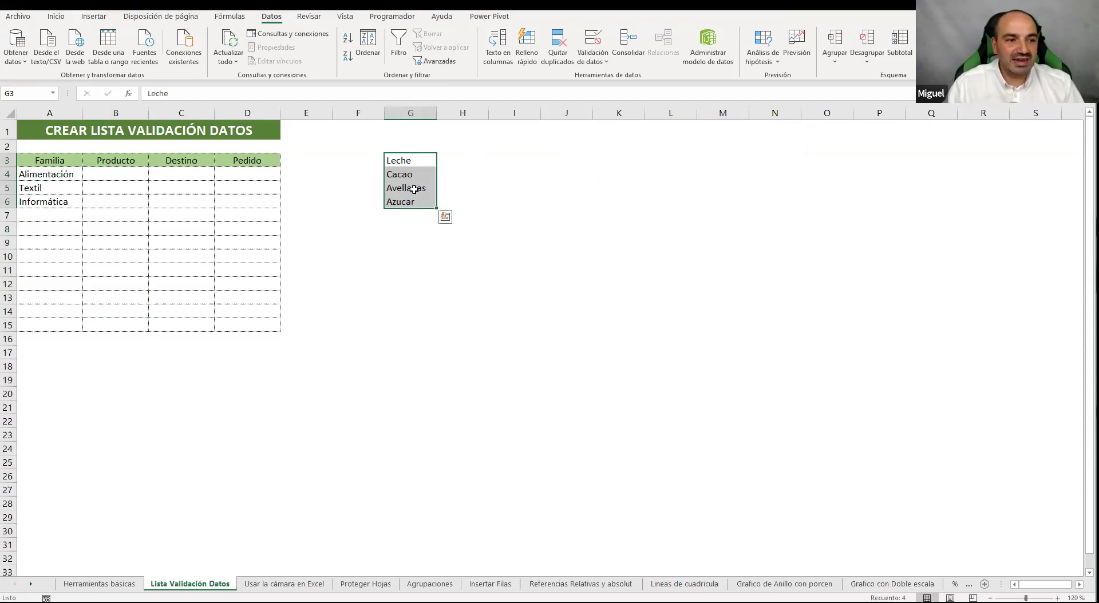
drag(113, 174, 118, 322)
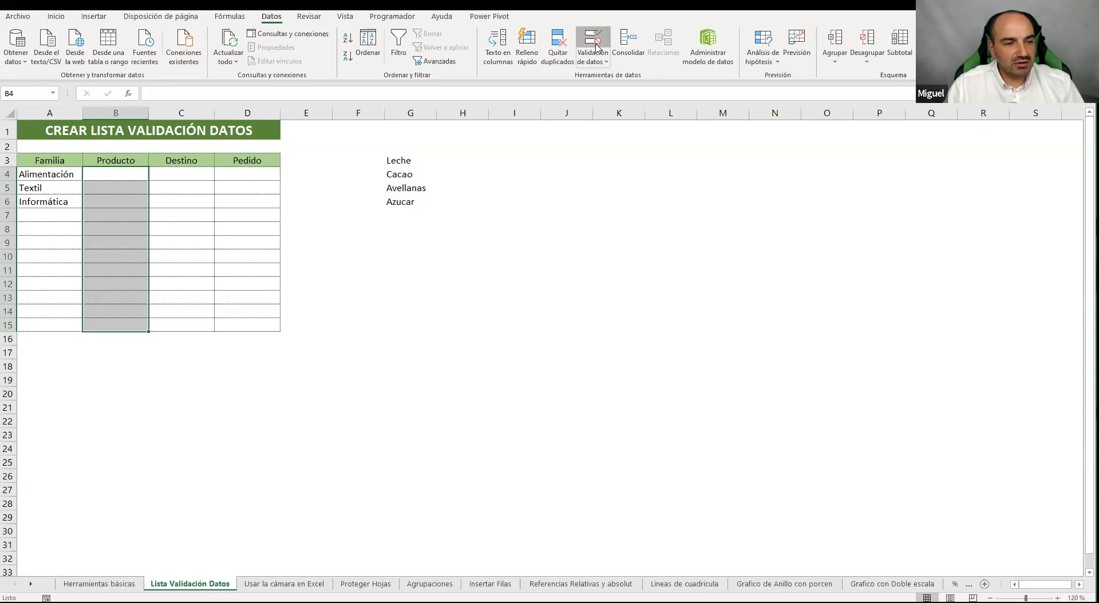
Apply List data validation to B4:B15 with source =$G$3:$G$6
click(597, 47)
click(614, 192)
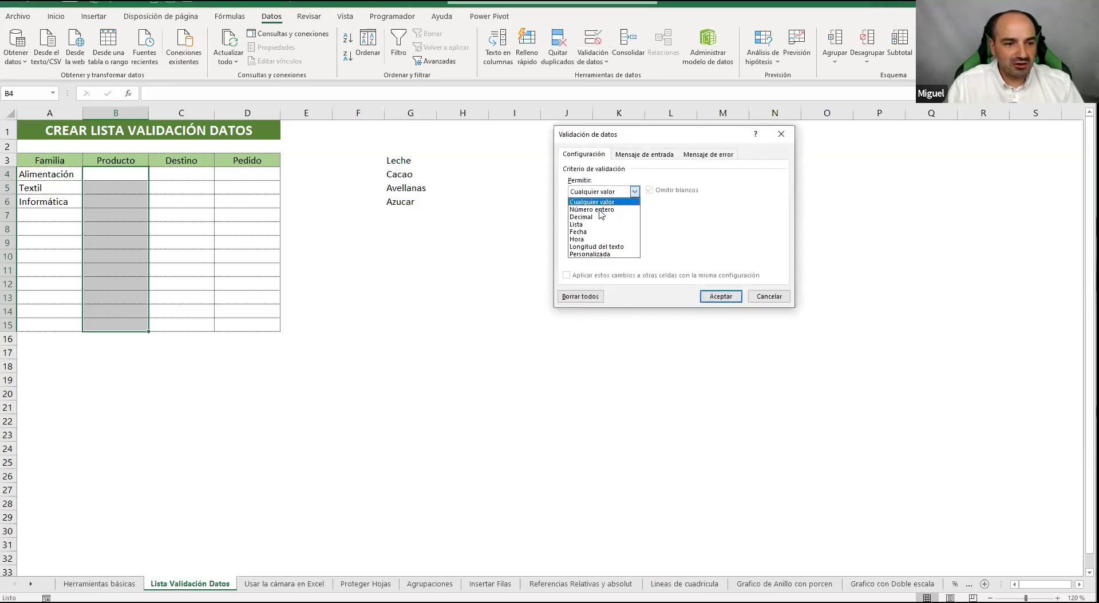
click(596, 221)
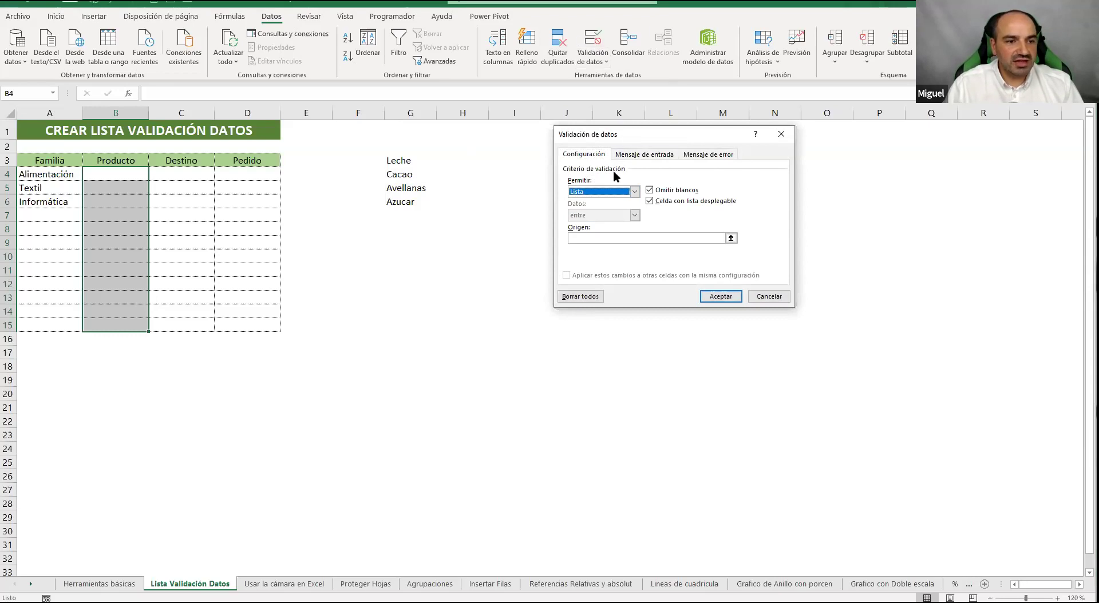
click(615, 238)
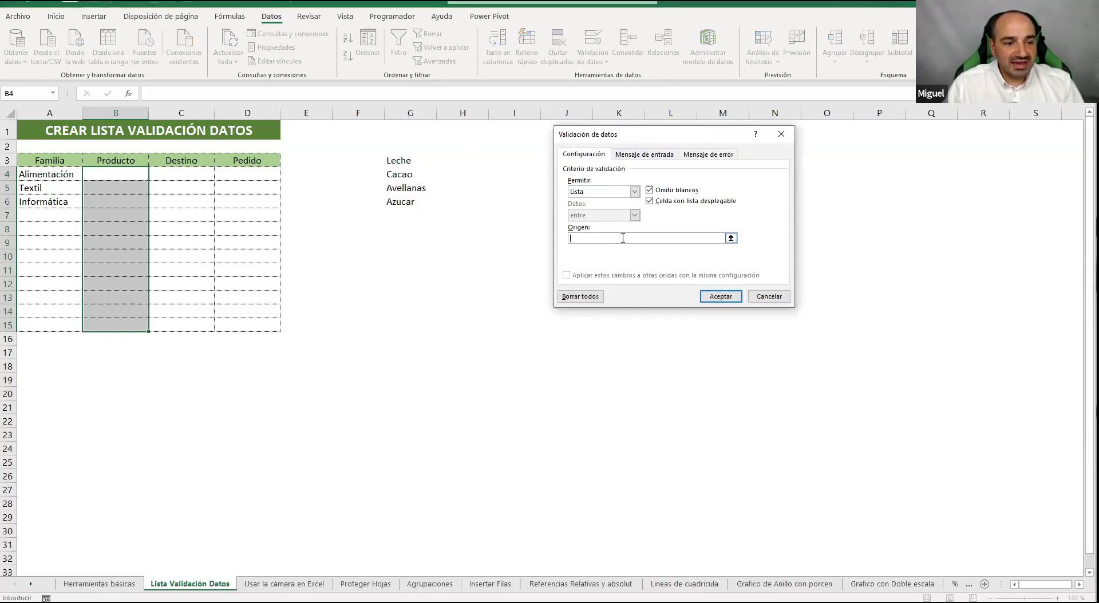
click(730, 238)
drag(412, 161, 436, 201)
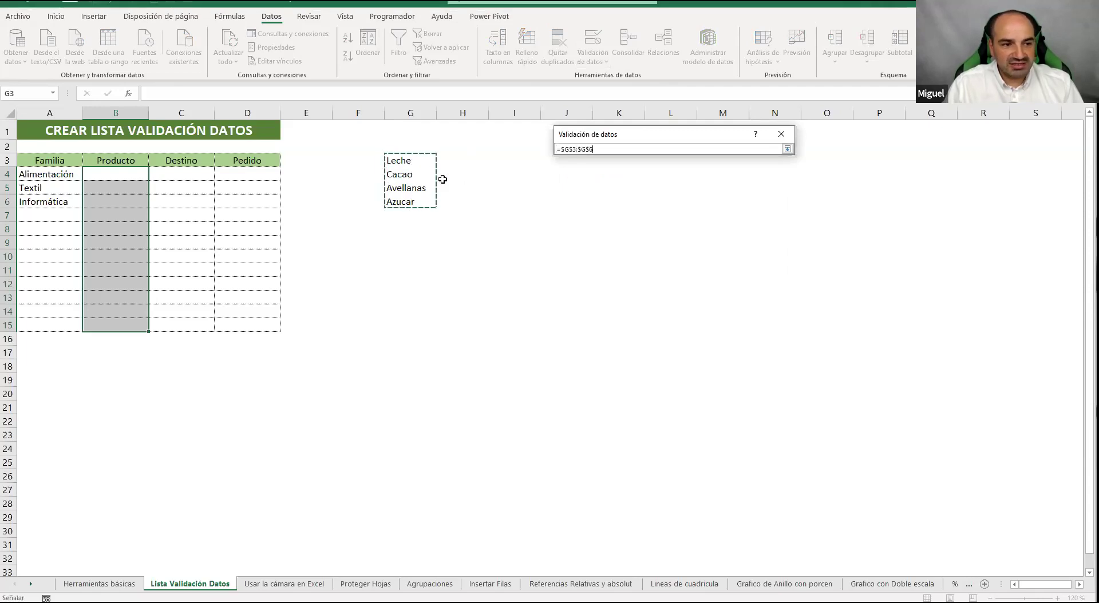
click(787, 149)
click(721, 296)
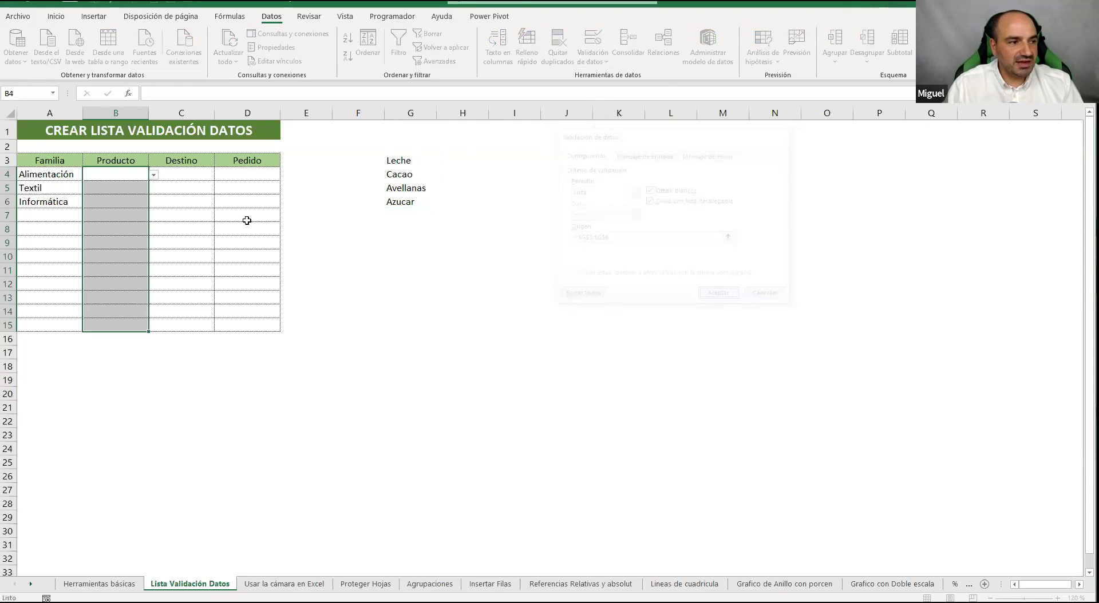
Choose Leche, Cacao and Avellanas for B4, B5 and B6 from the product dropdowns
click(153, 174)
click(145, 186)
click(140, 189)
click(153, 189)
click(132, 209)
click(146, 202)
click(153, 202)
click(123, 232)
Type an invalid value in B8 and discard it when validation rejects it
click(129, 225)
text(<z)
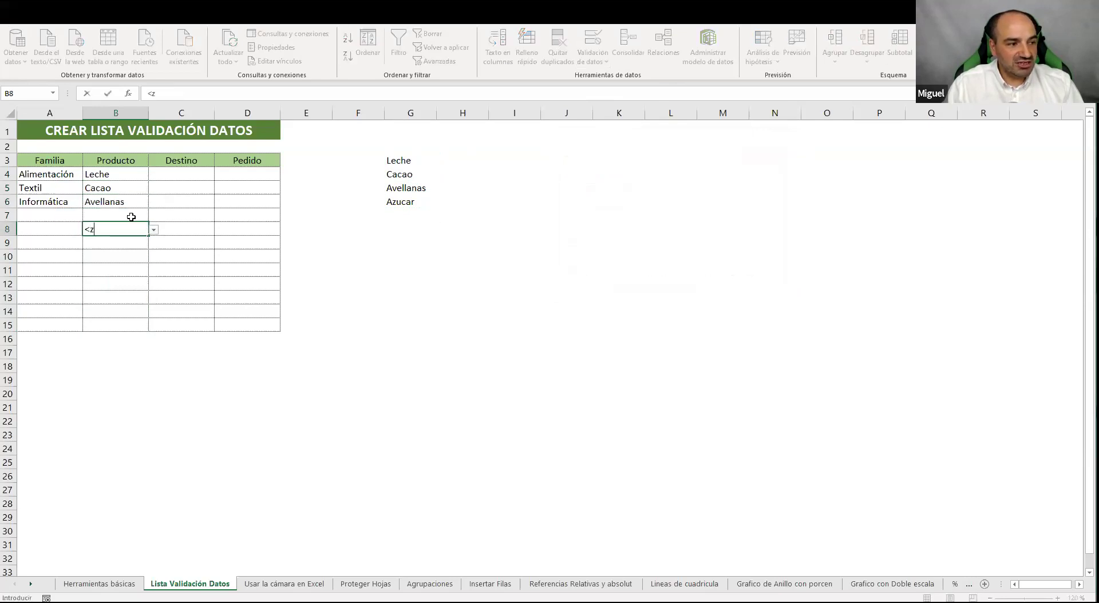
text(c<)
key(Return)
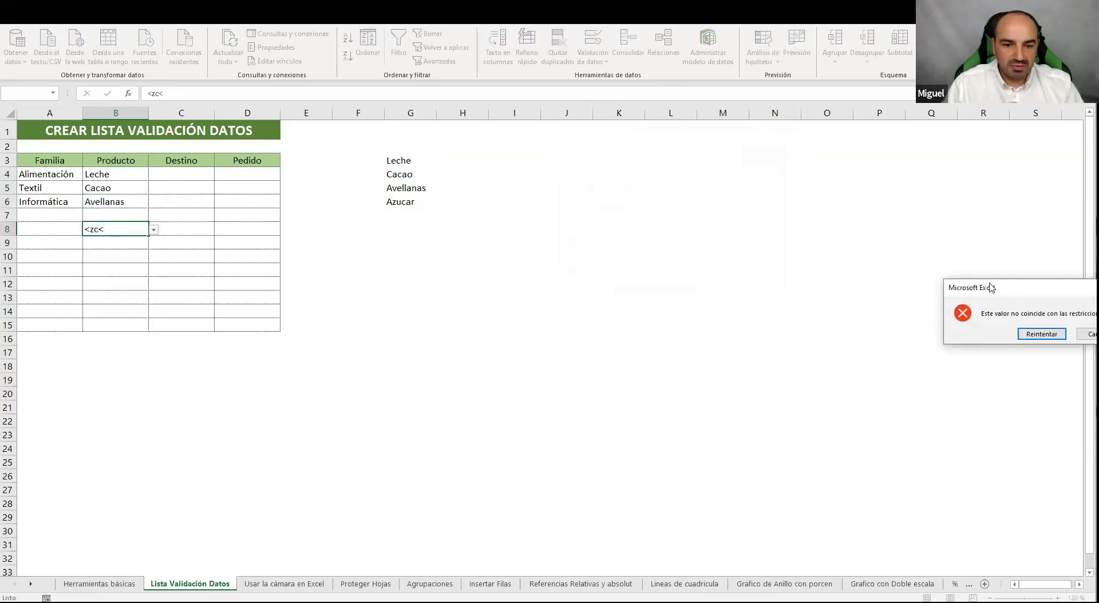
click(701, 280)
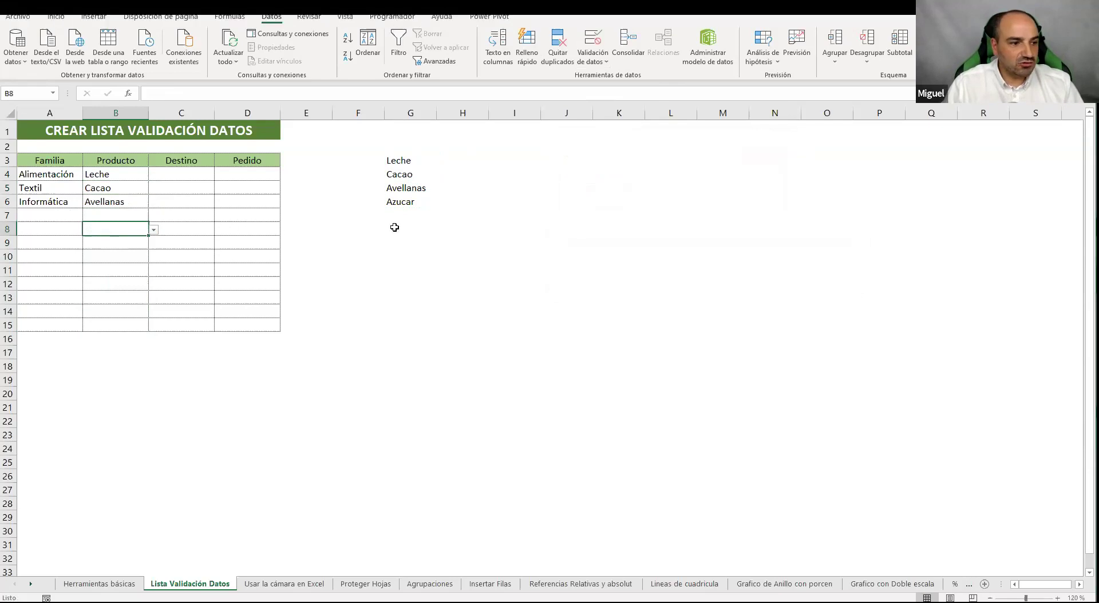
Replace Azucar in G6 with Ordenador and check the updated product lists in B7 and B4
click(409, 202)
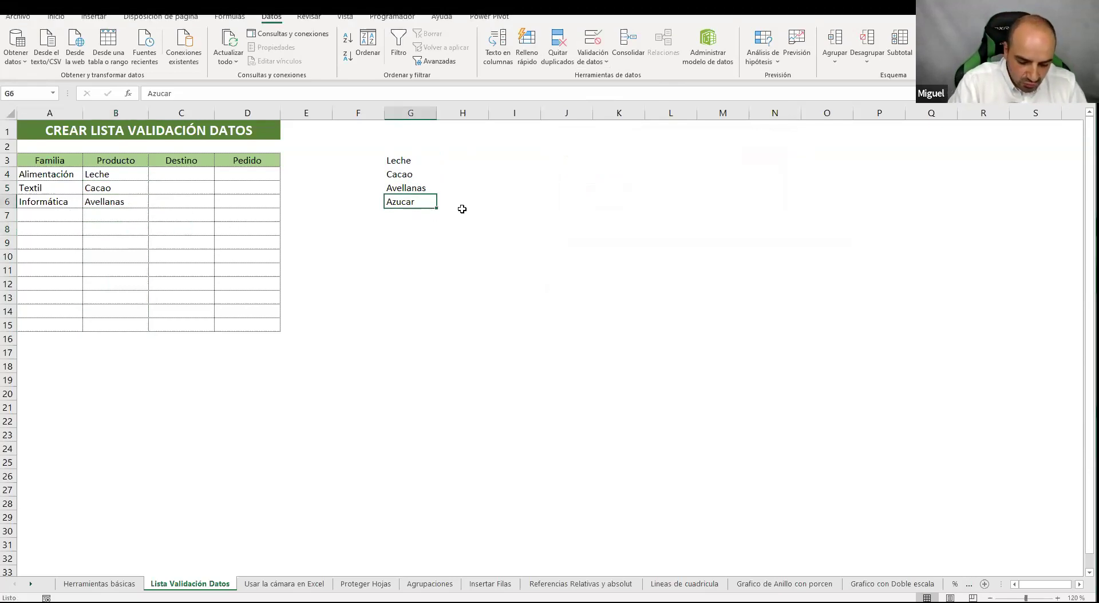
text(Ordena)
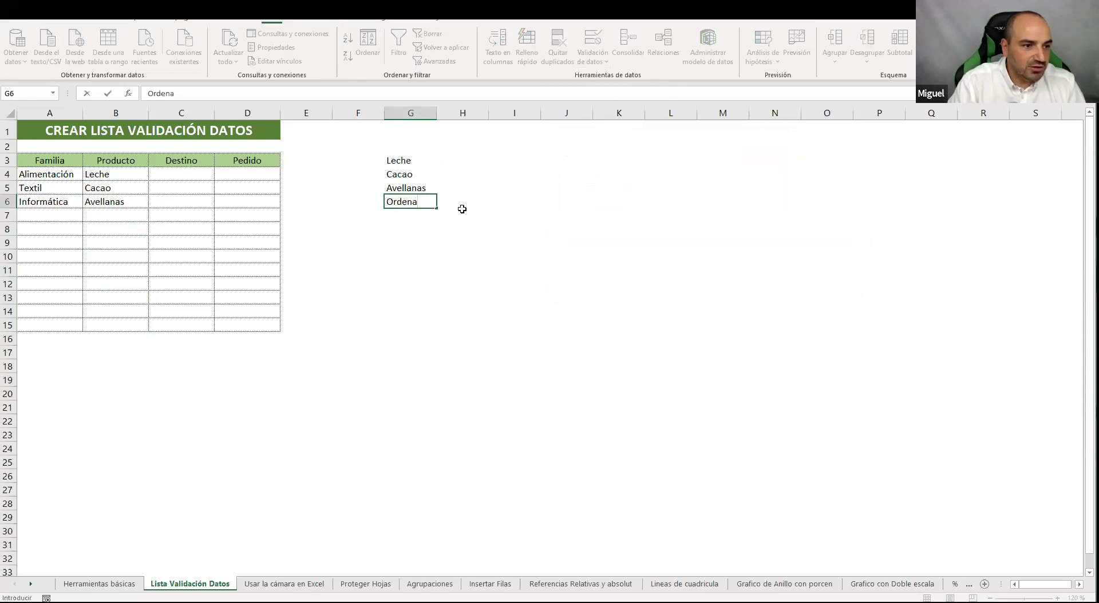
key(Return)
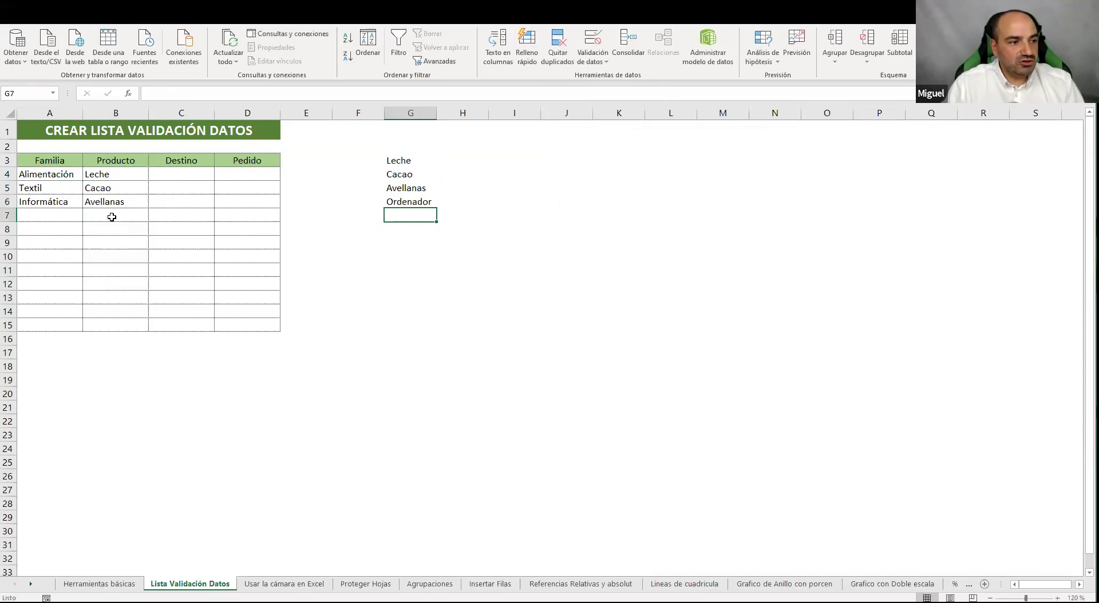
click(112, 217)
click(153, 215)
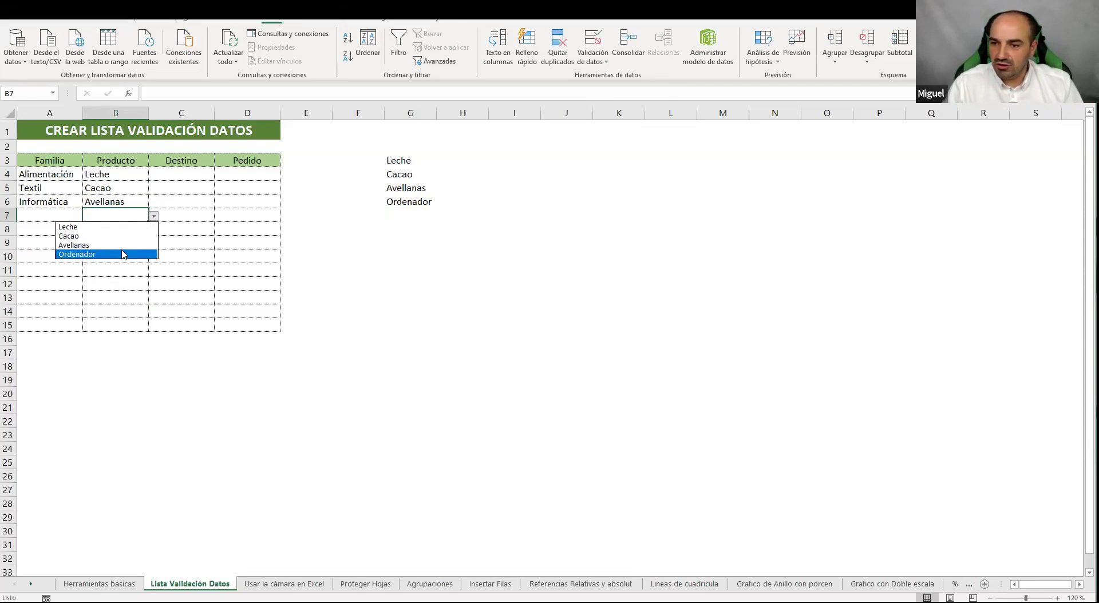
key(Escape)
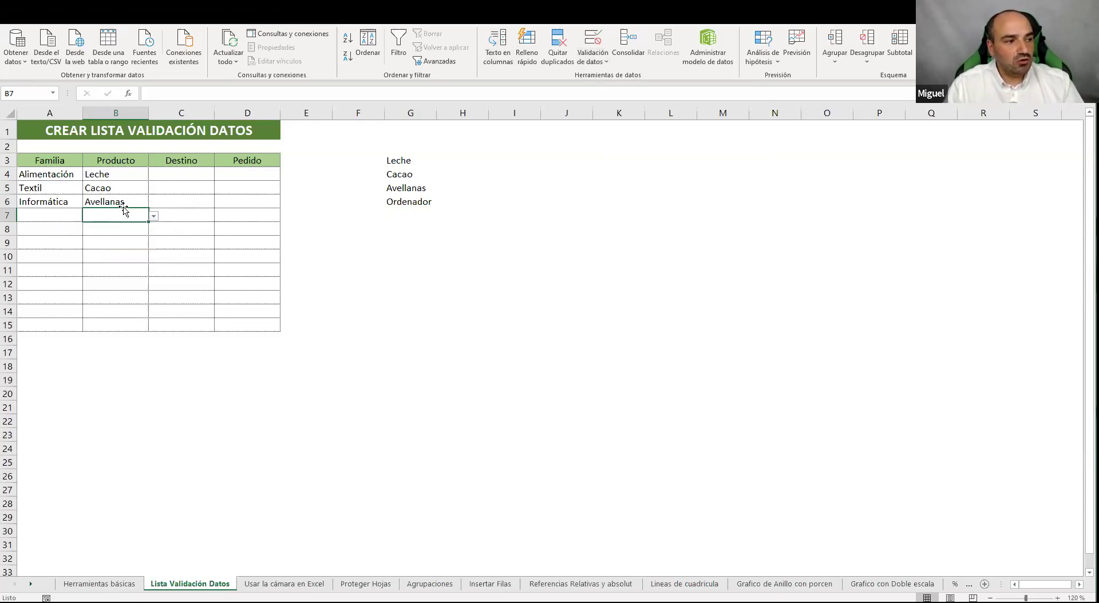
click(46, 176)
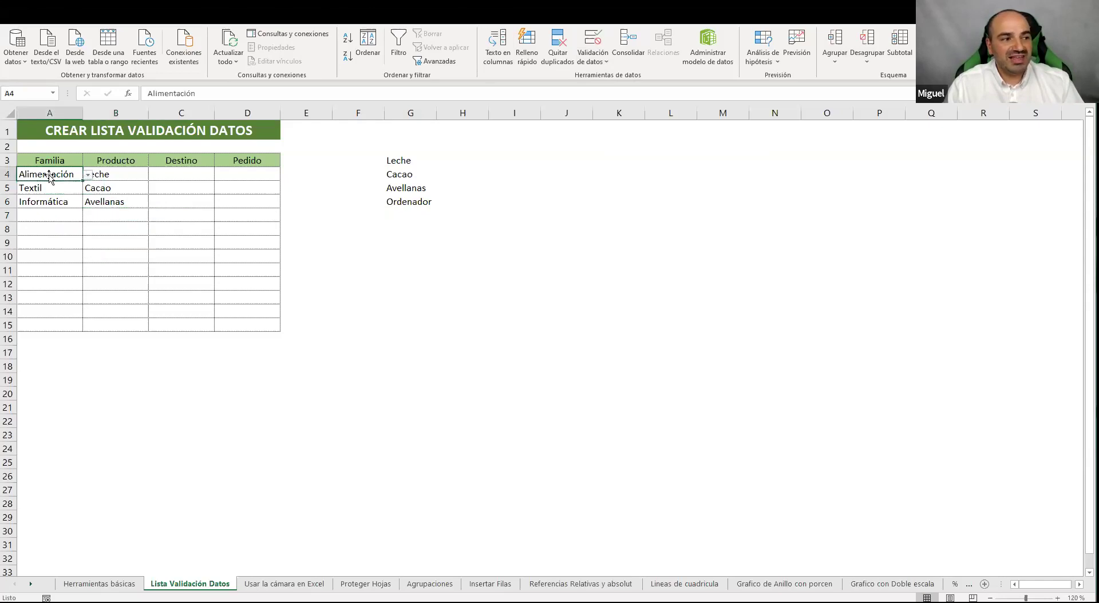
click(114, 176)
click(154, 176)
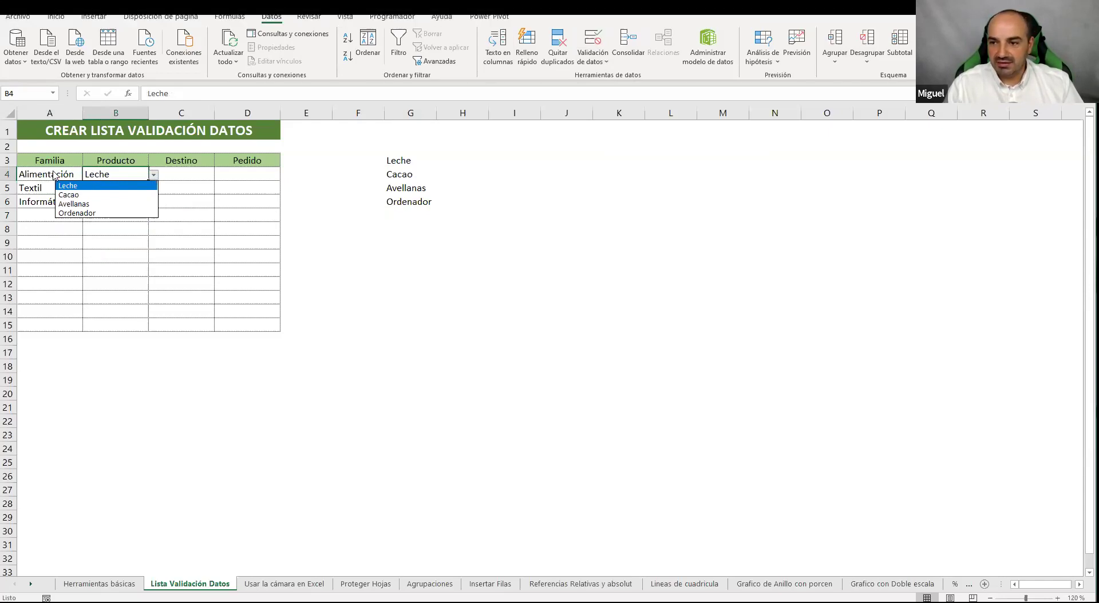
key(Escape)
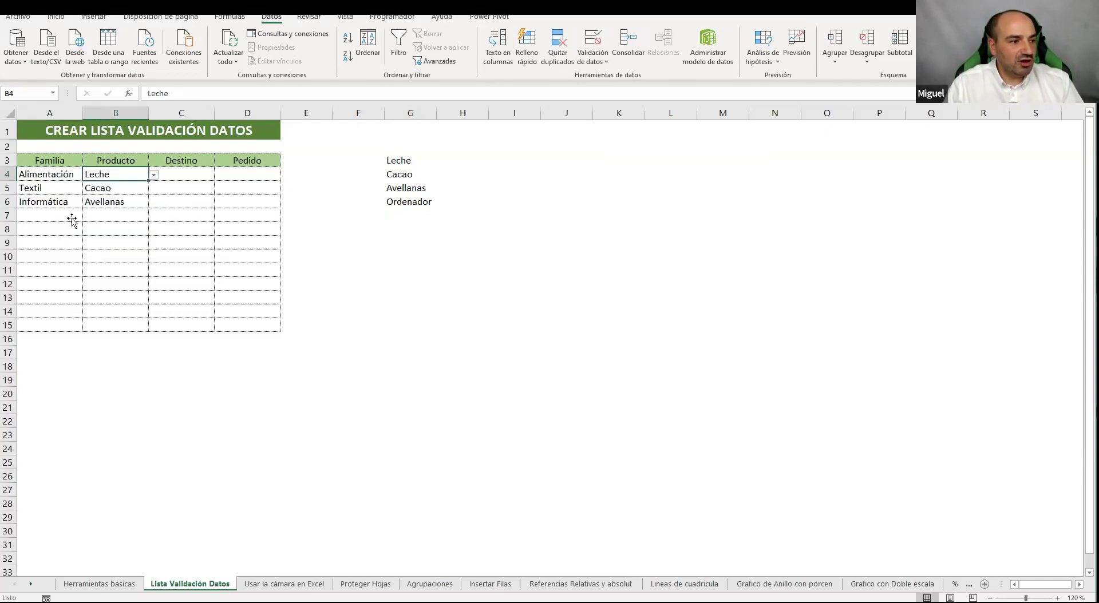
Choose Textil for A7, then move to the Usar la cámara en Excel sheet
click(71, 221)
click(88, 215)
click(94, 236)
click(130, 216)
click(153, 216)
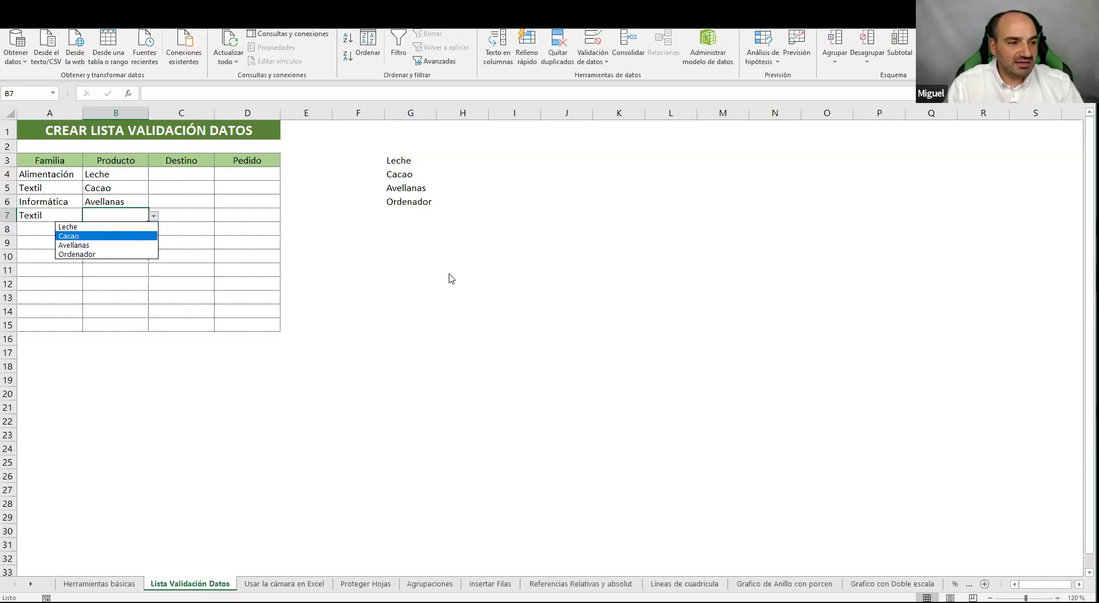
key(Escape)
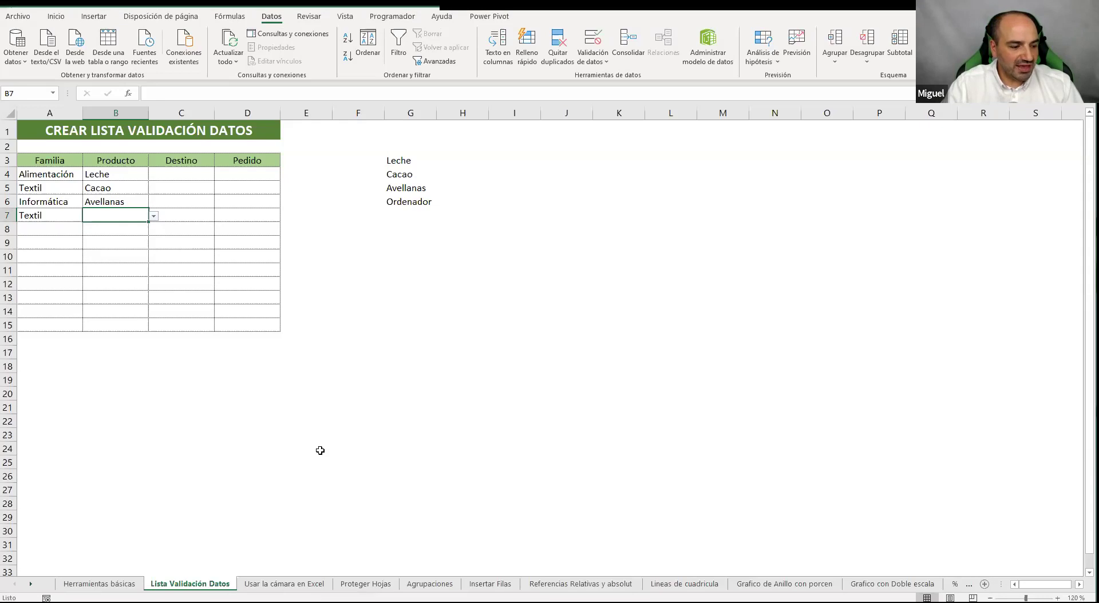
click(284, 584)
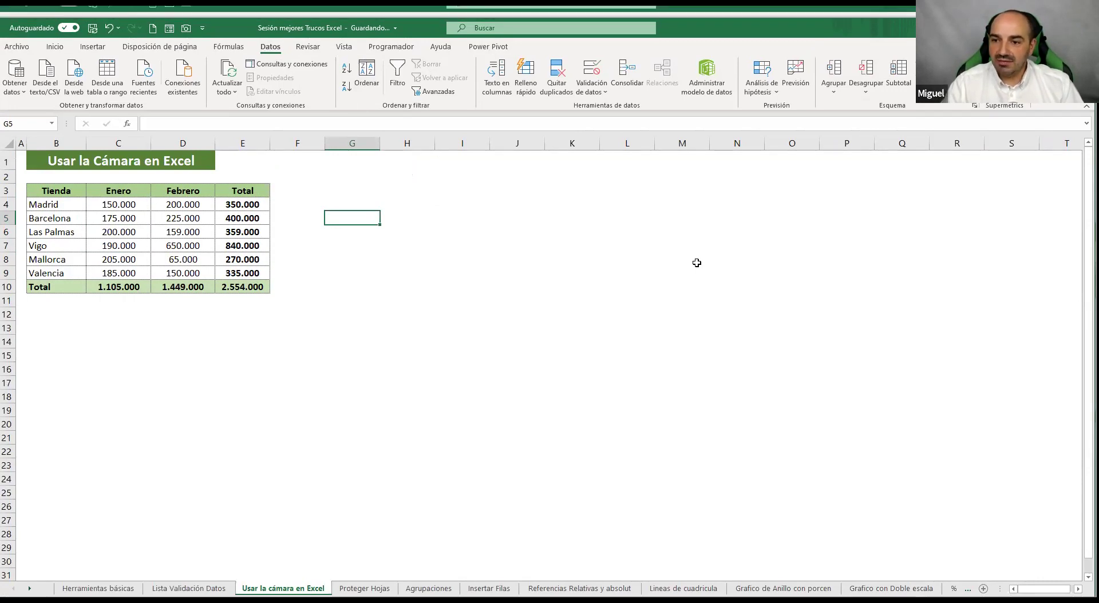
Inspect the store table's Total formulas, committing D10's SUMA formula unchanged
click(517, 258)
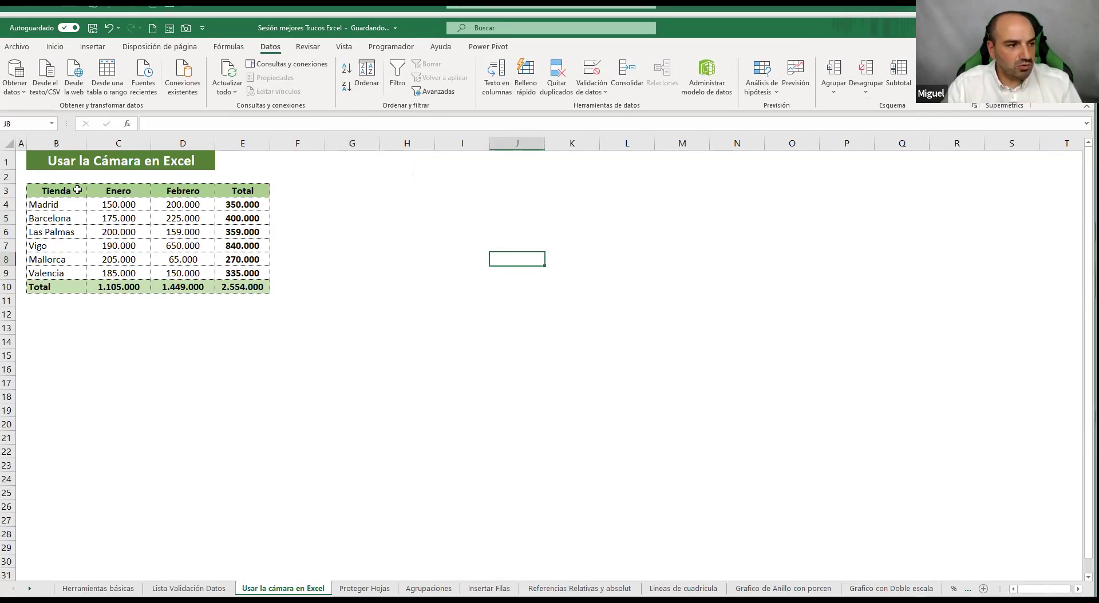
click(59, 189)
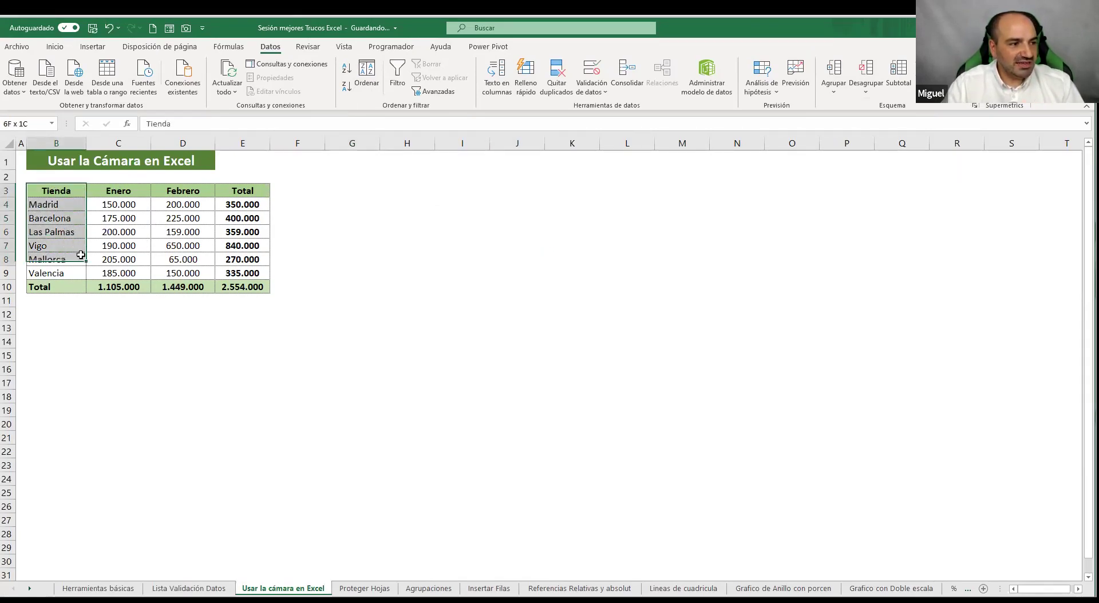
drag(128, 189, 188, 232)
click(247, 218)
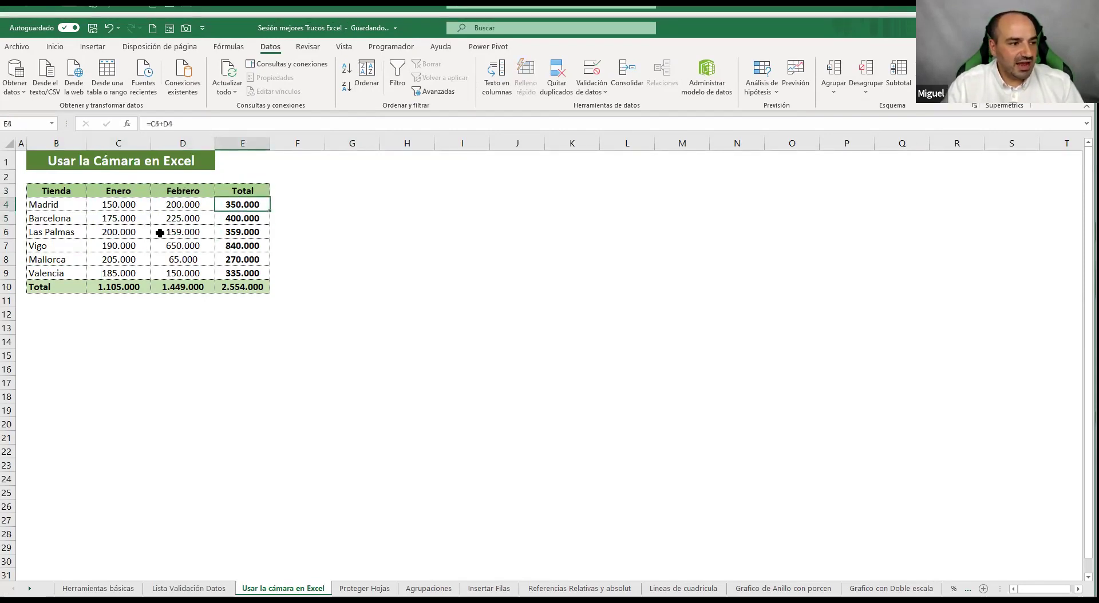
click(182, 218)
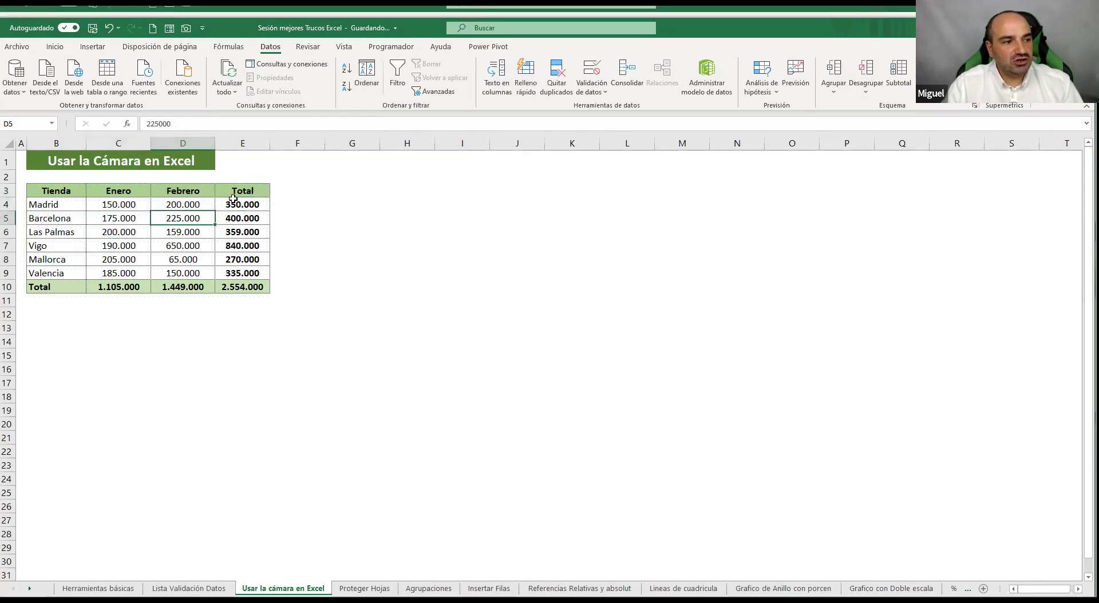
key(Right)
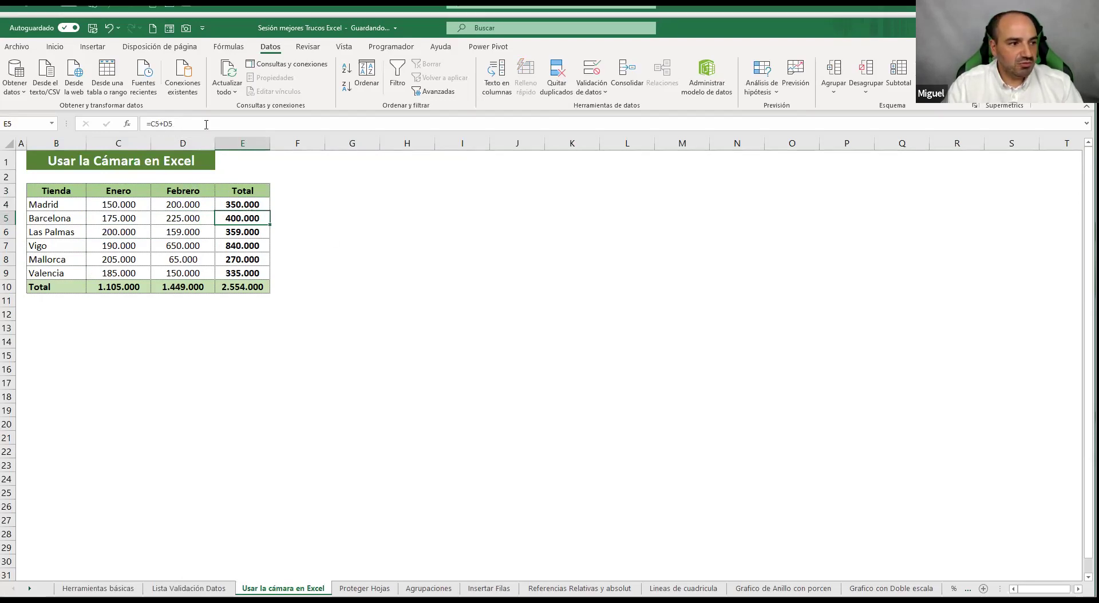
click(206, 124)
click(200, 285)
click(213, 125)
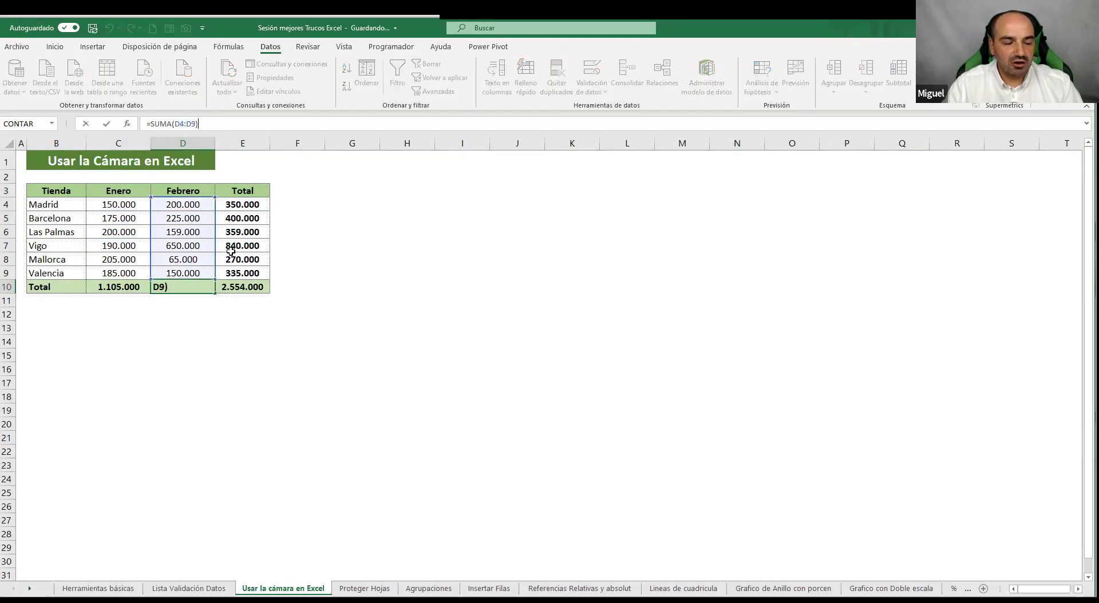
click(460, 286)
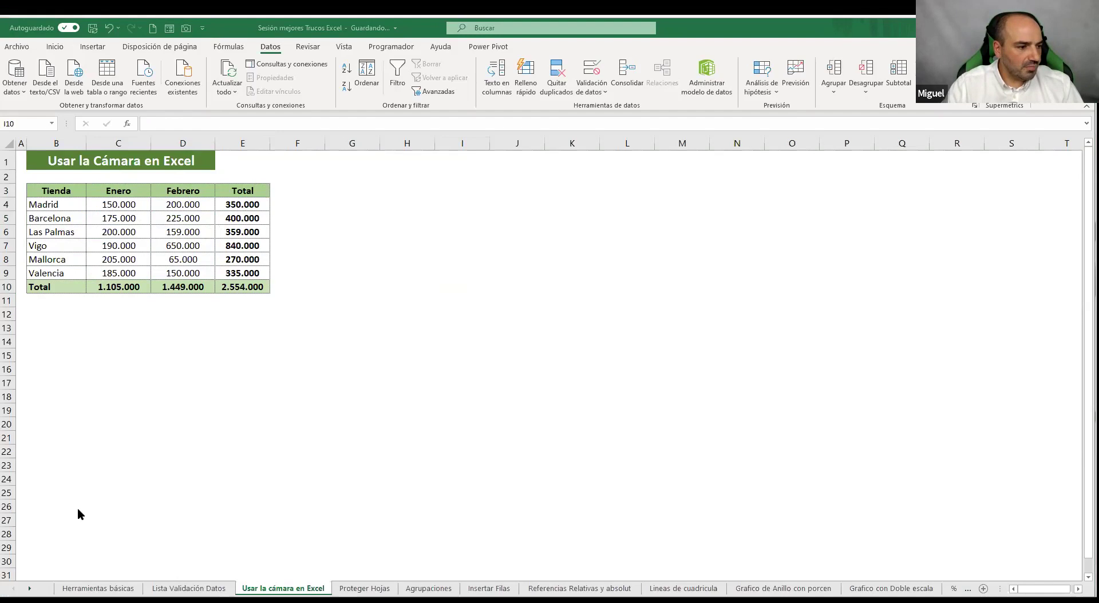
Launch PowerPoint from the Start menu and create a blank presentation
click(10, 596)
click(327, 301)
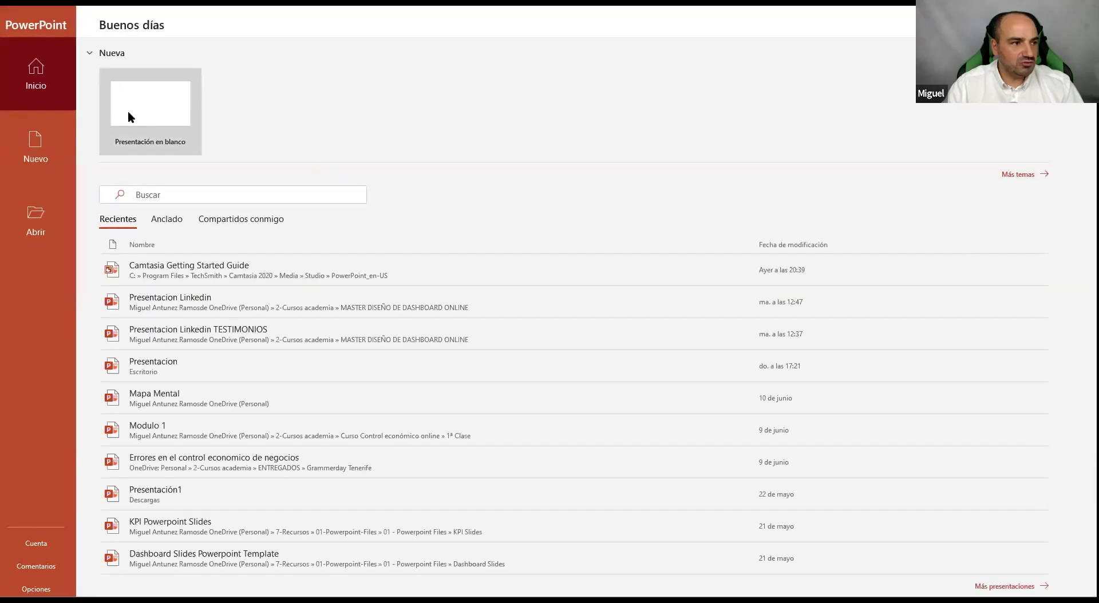
click(127, 107)
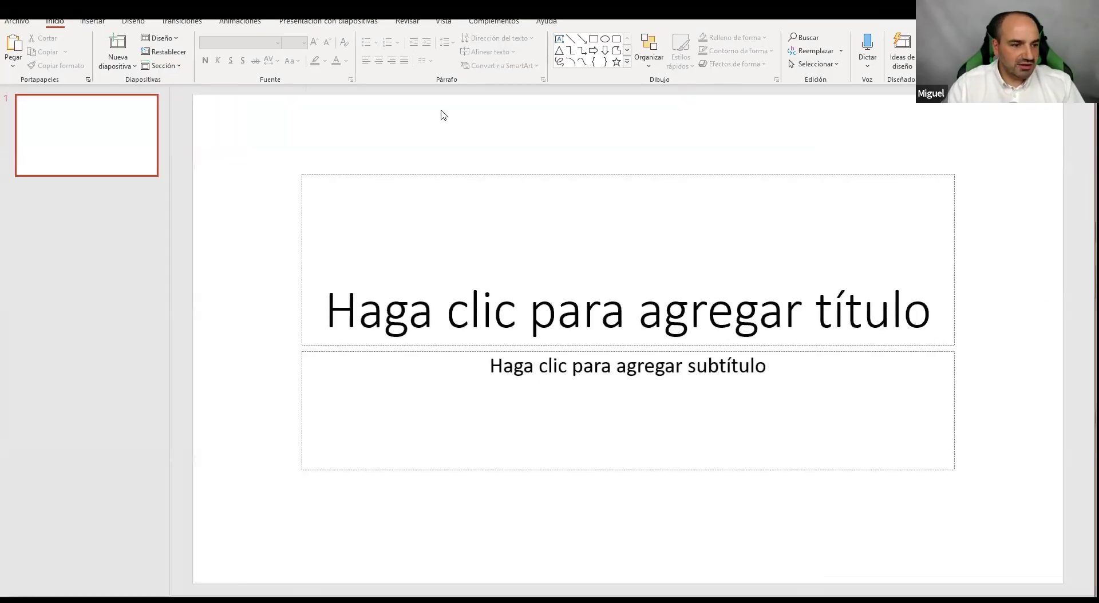
Clear the slide's title and subtitle placeholders, then copy the Excel store table B3:E10
click(621, 173)
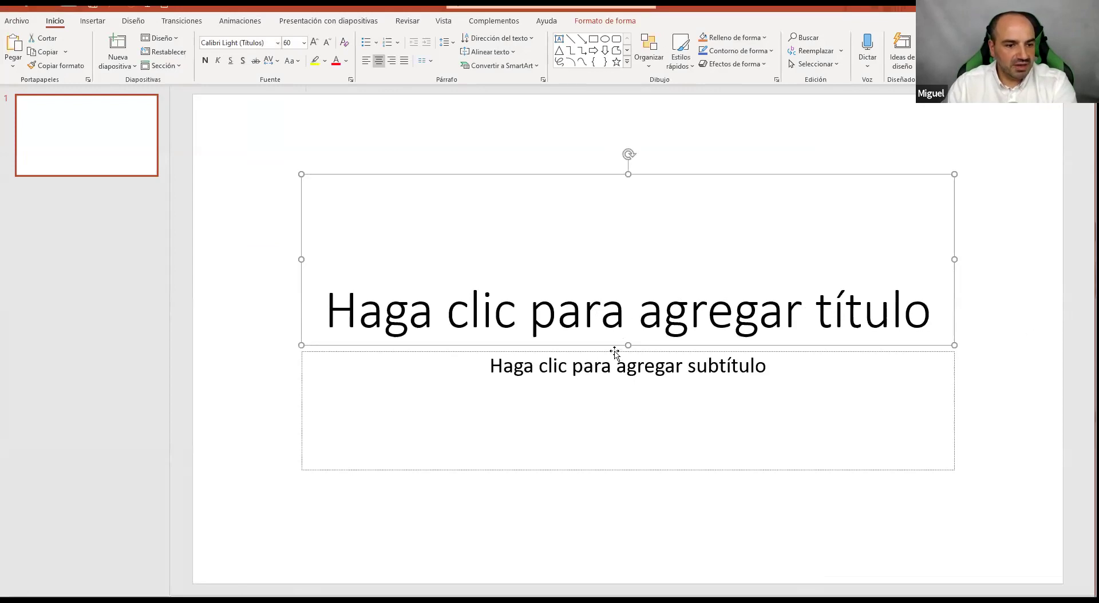
key(Delete)
key(Delete)
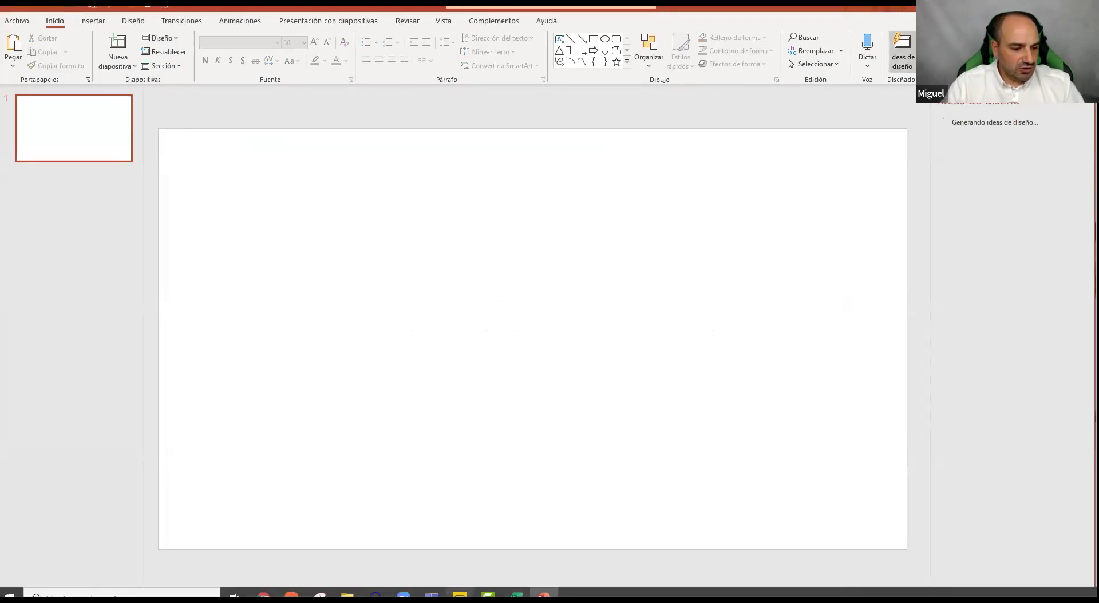
mouse_move(514, 595)
click(488, 576)
drag(242, 286, 51, 190)
key(ctrl+c)
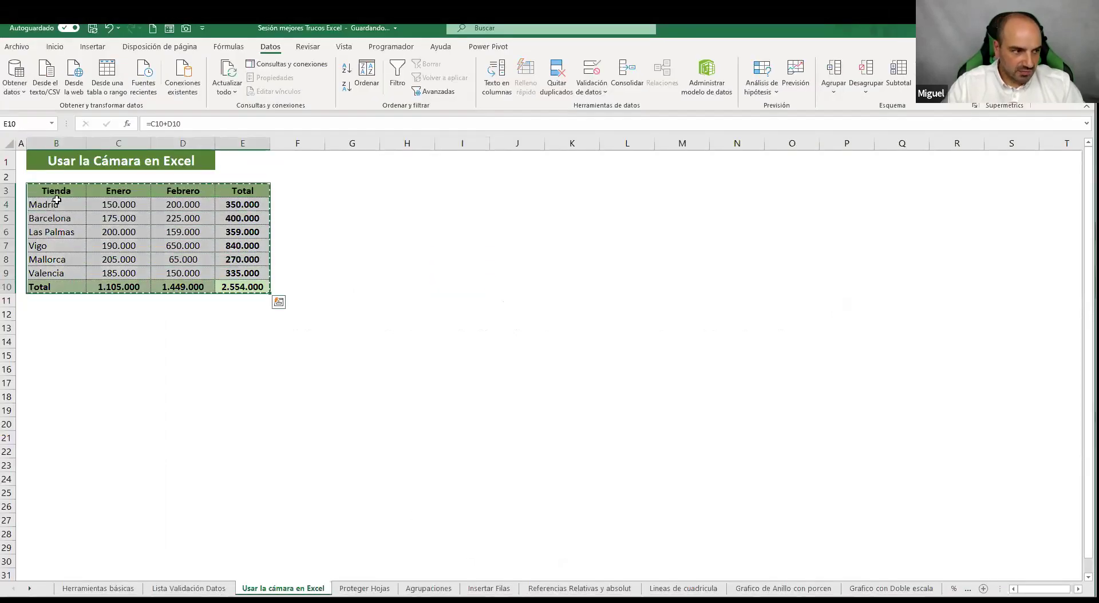
Paste the store table onto the slide and enlarge it
click(543, 595)
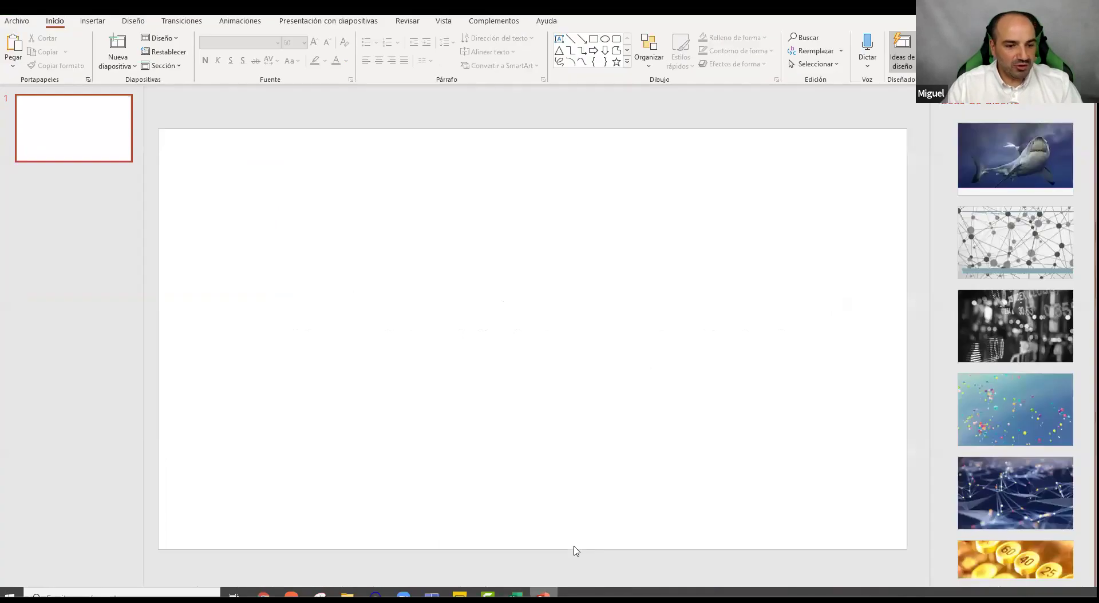
key(ctrl+v)
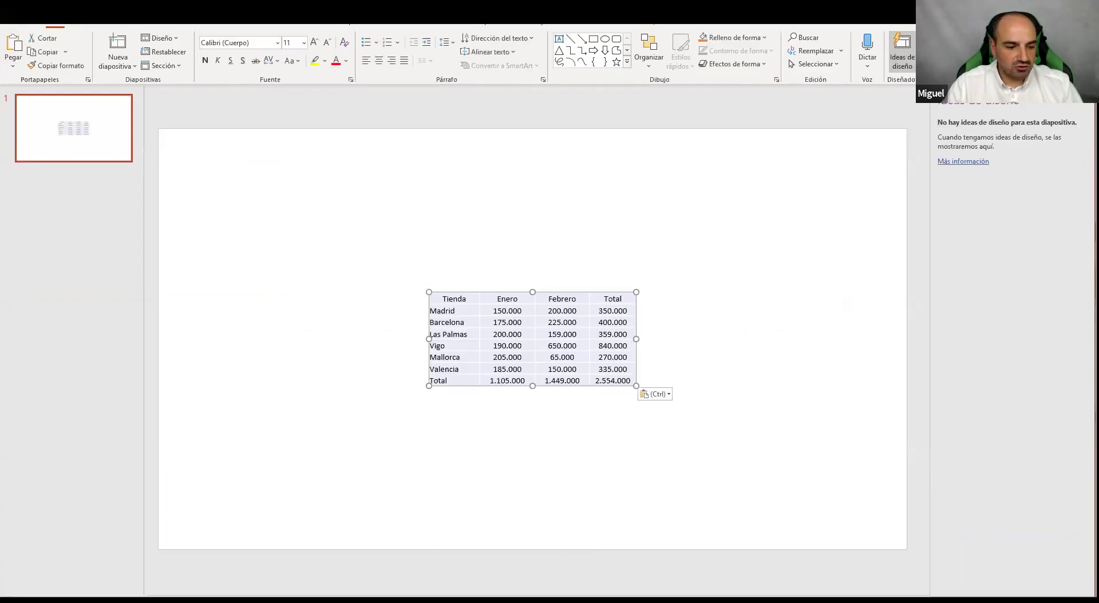
click(480, 561)
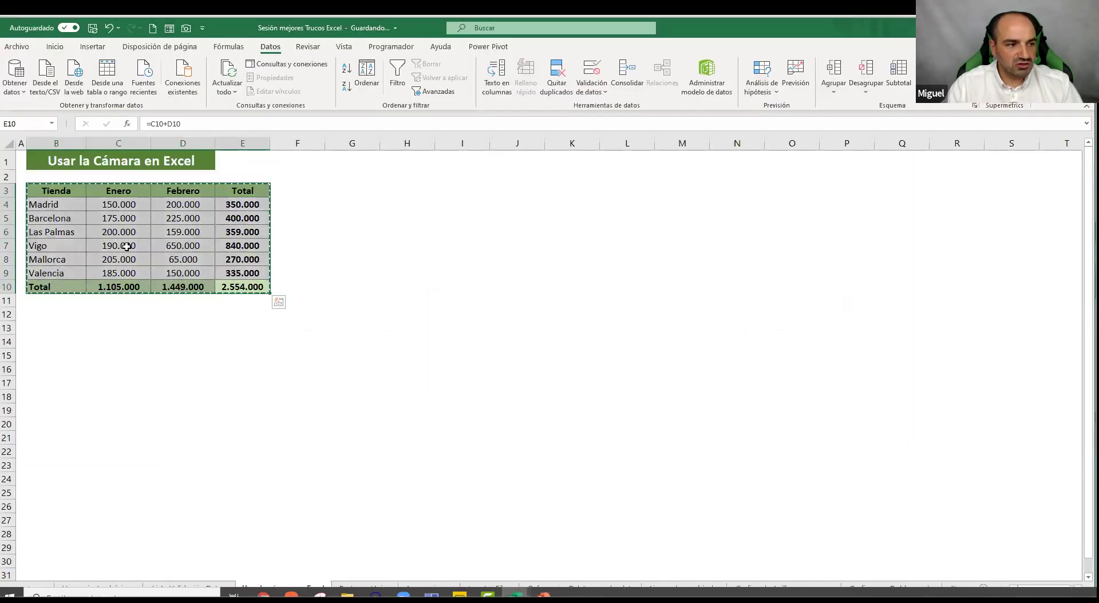
click(462, 300)
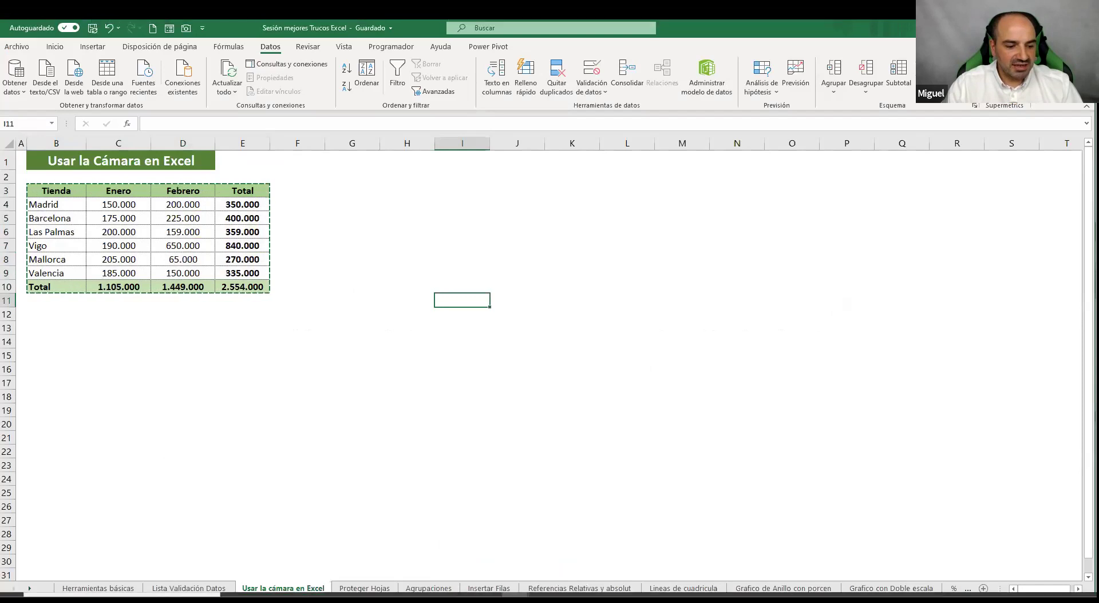
key(alt+Tab)
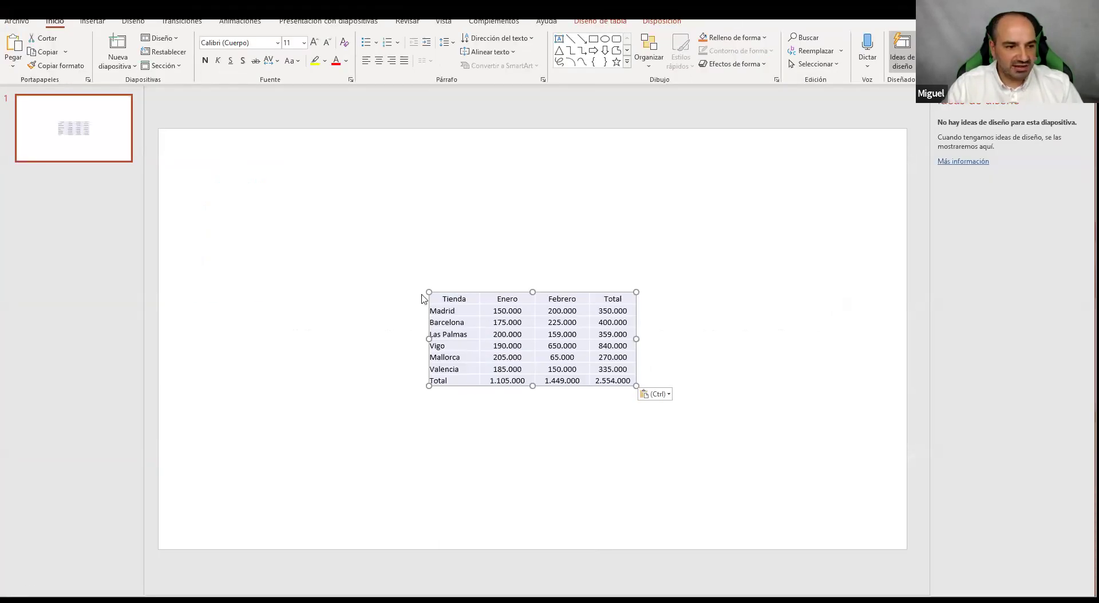
drag(428, 292, 316, 214)
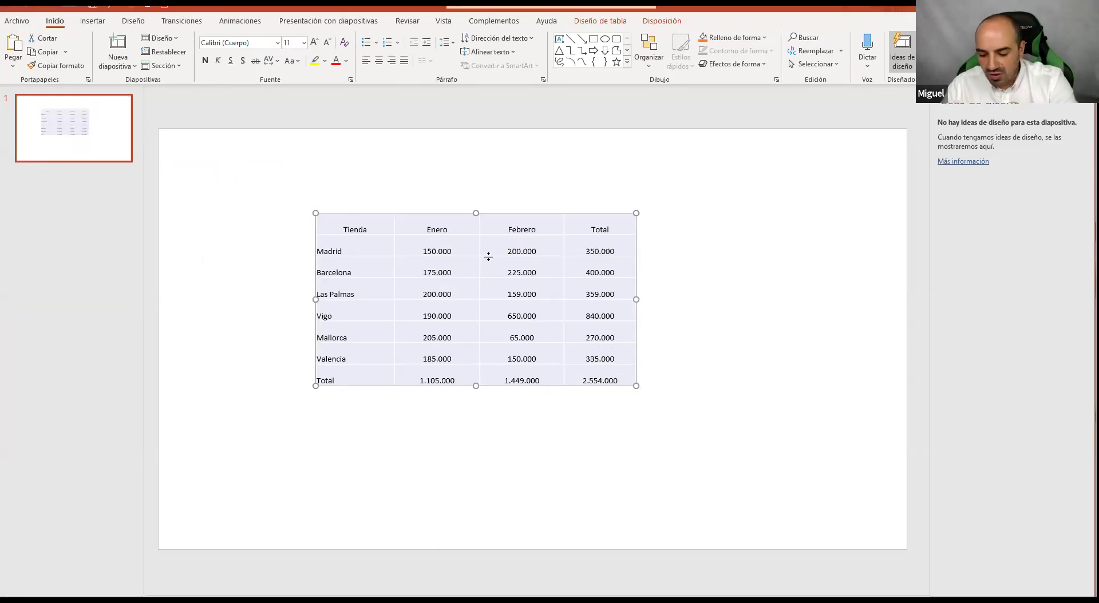
Delete the pasted table and close the presentation without saving, returning to Excel
key(Delete)
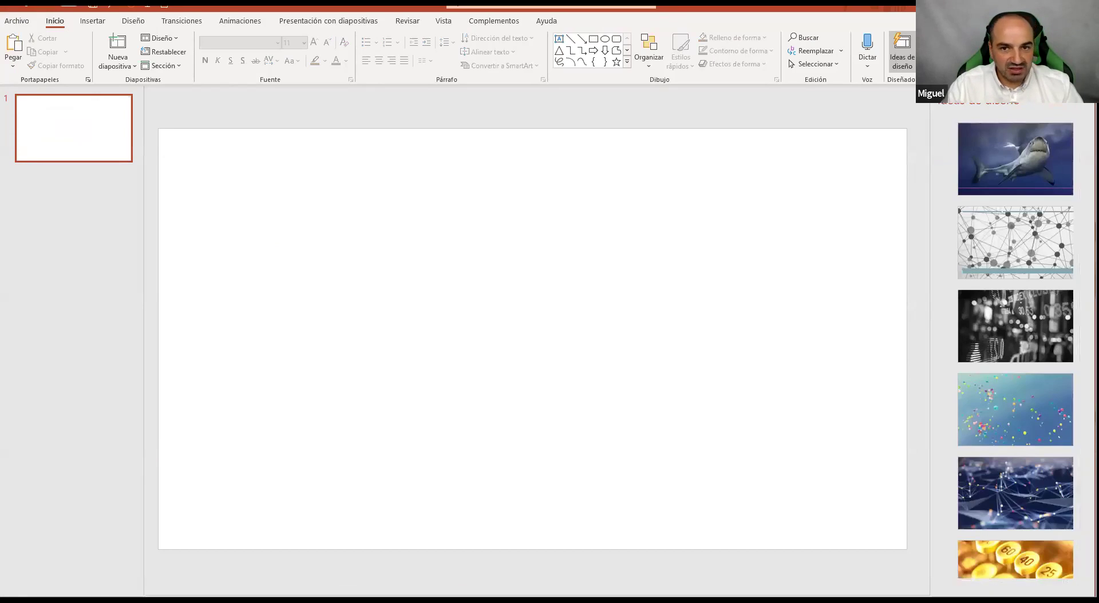
key(ctrl+w)
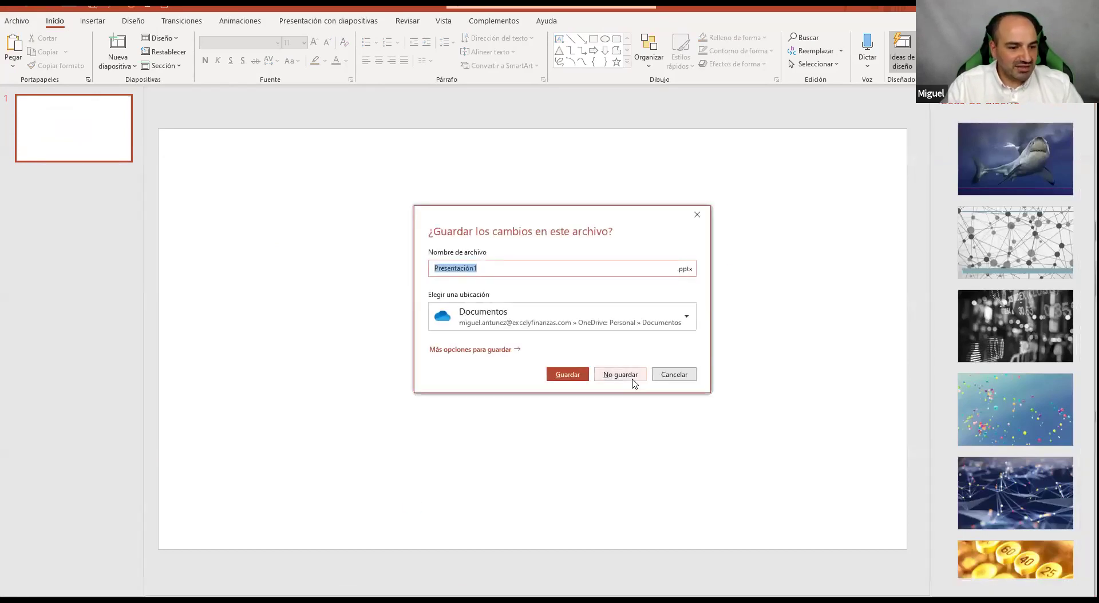
click(630, 379)
mouse_move(515, 595)
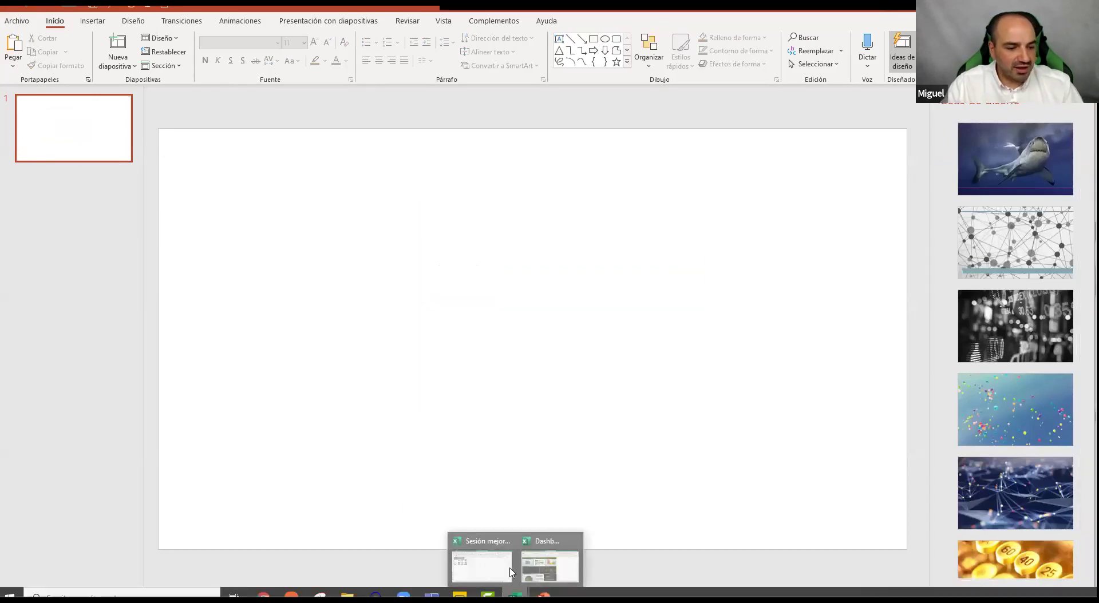
click(488, 563)
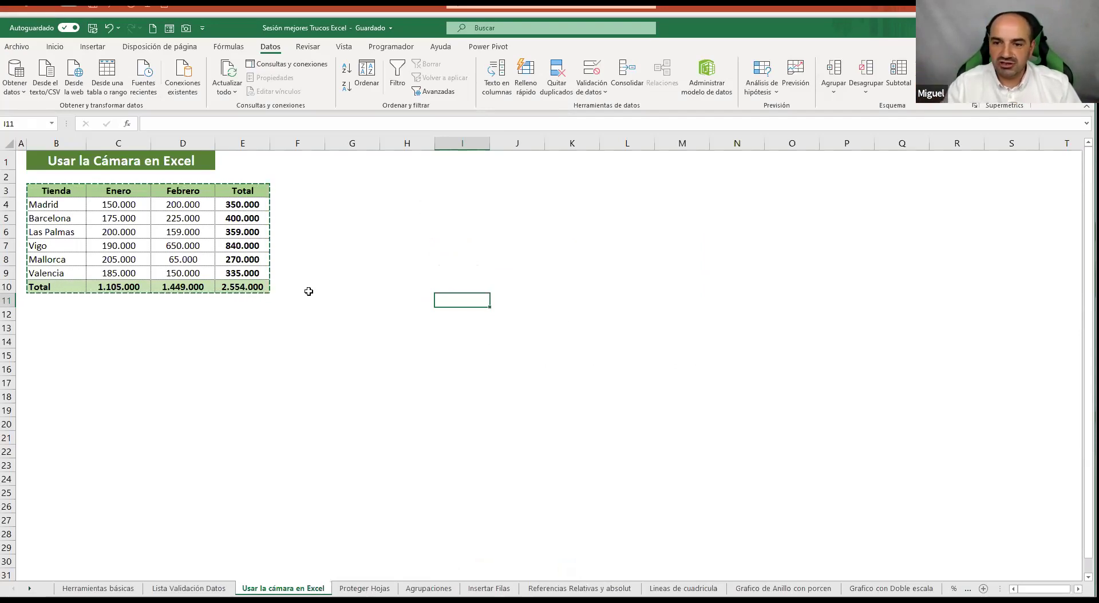
click(398, 367)
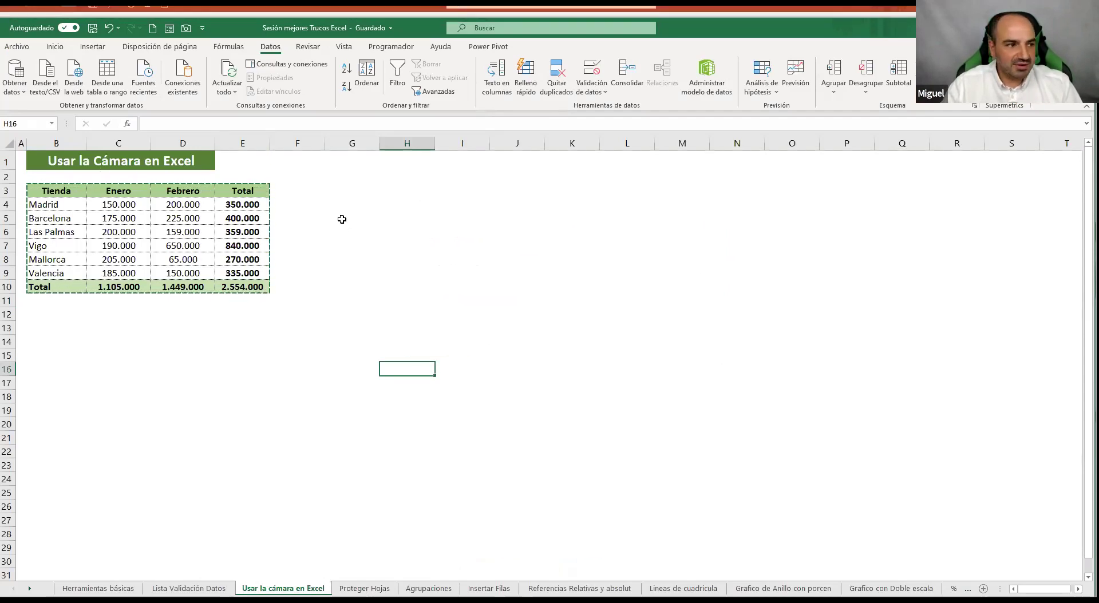
click(465, 245)
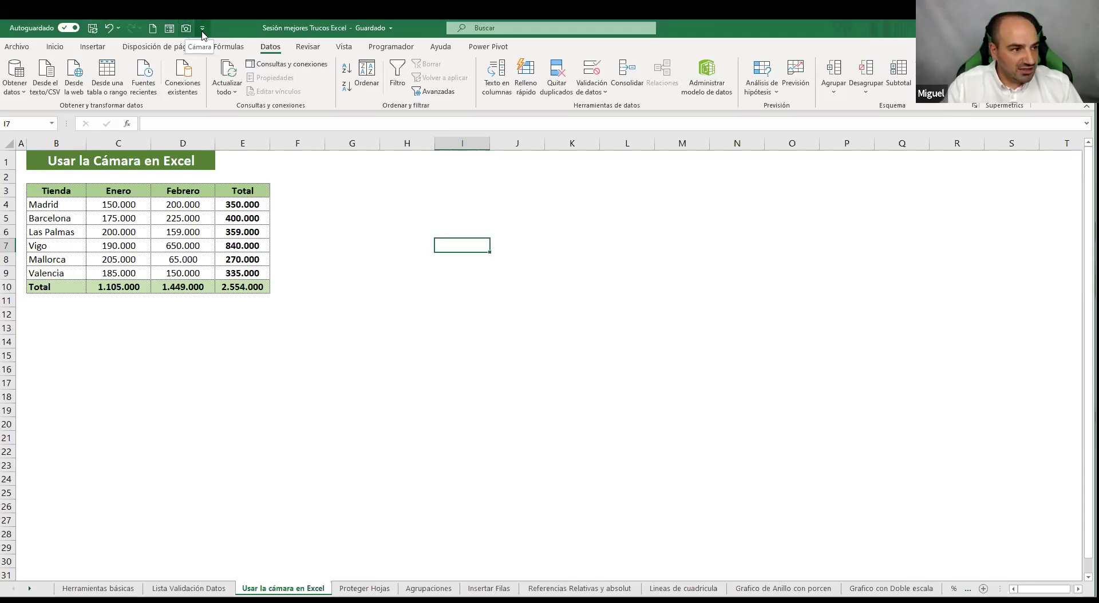
click(203, 30)
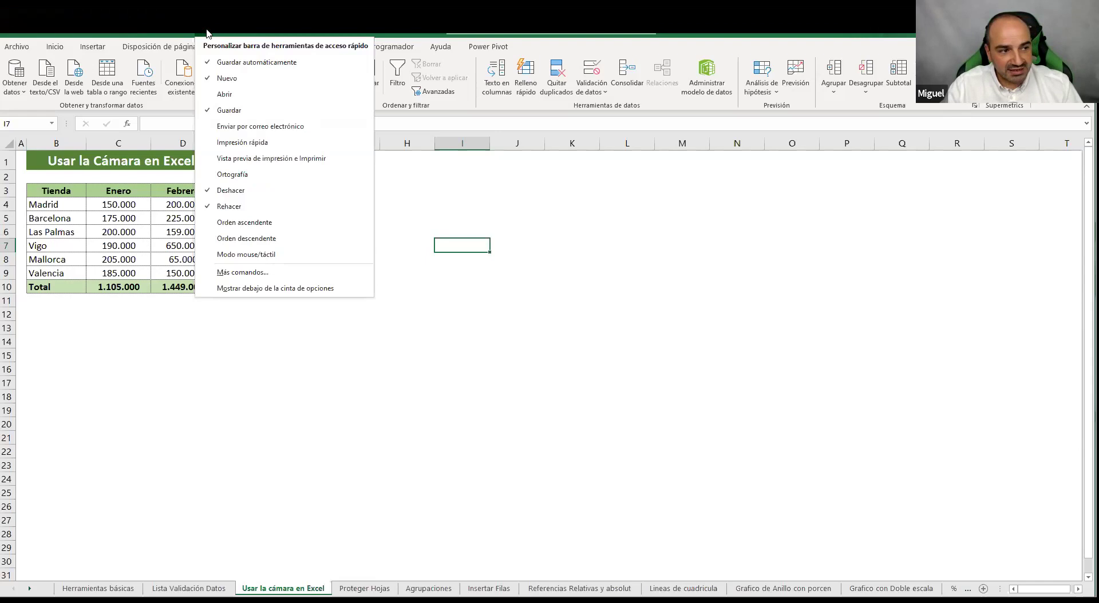
click(235, 273)
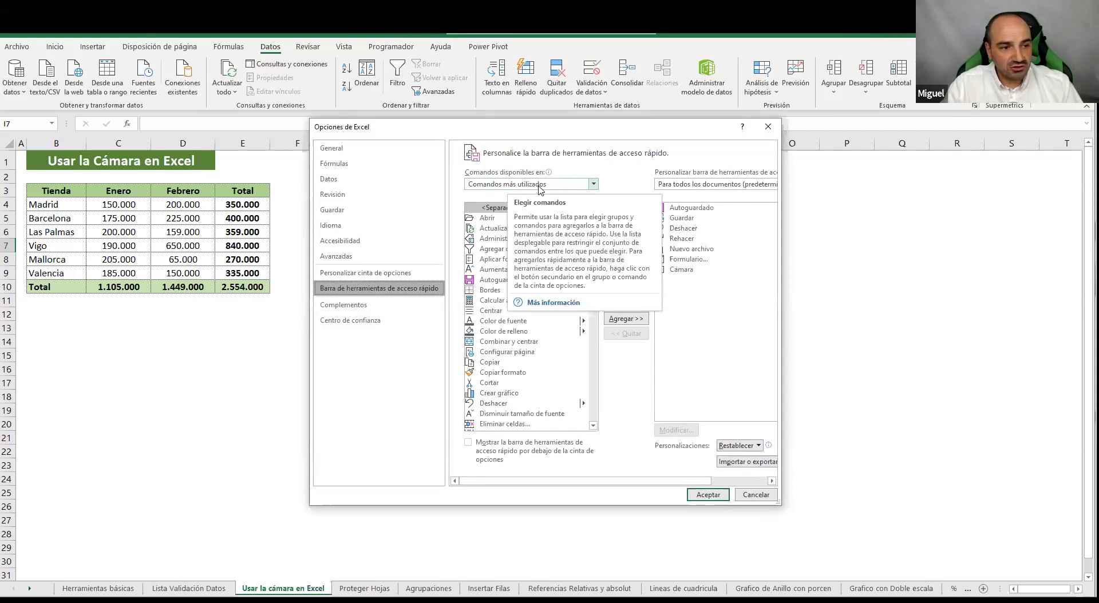
click(539, 184)
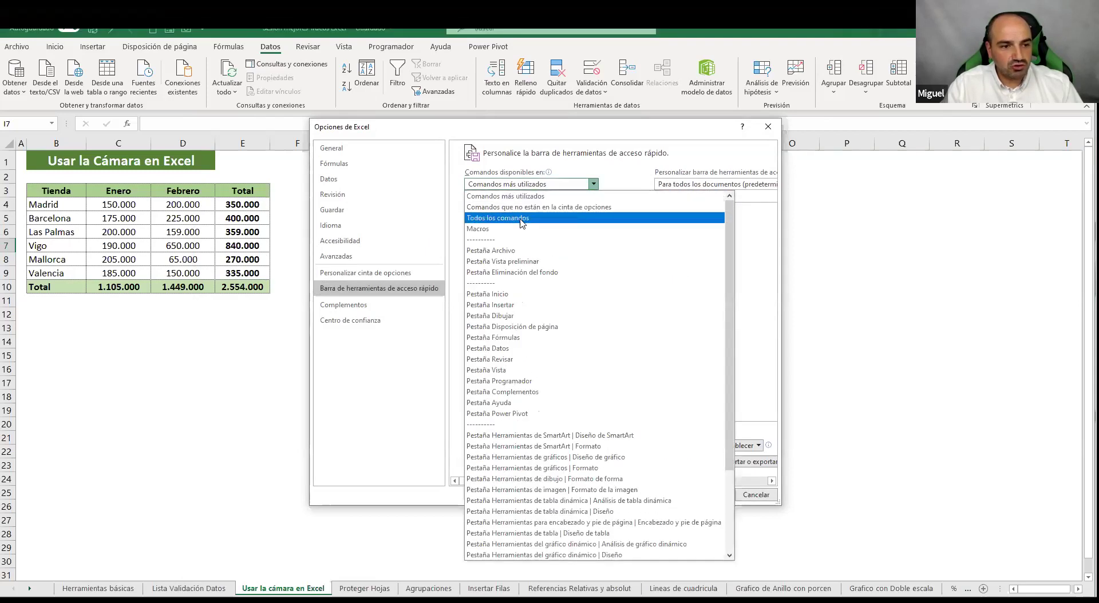
click(473, 198)
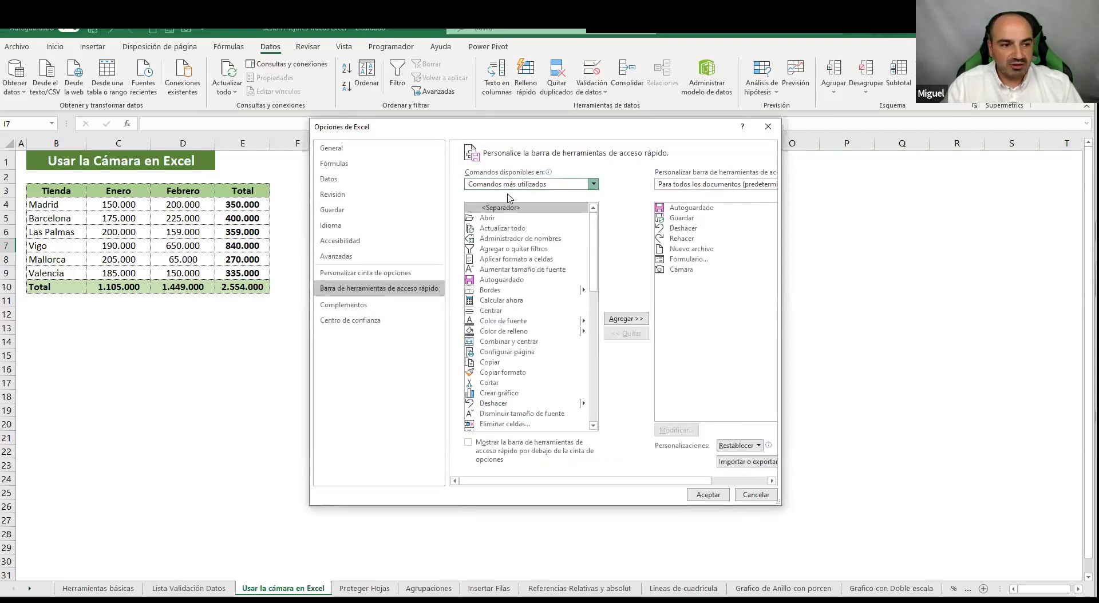
click(507, 211)
mouse_move(595, 217)
mouse_down()
mouse_move(594, 254)
mouse_move(595, 237)
mouse_up()
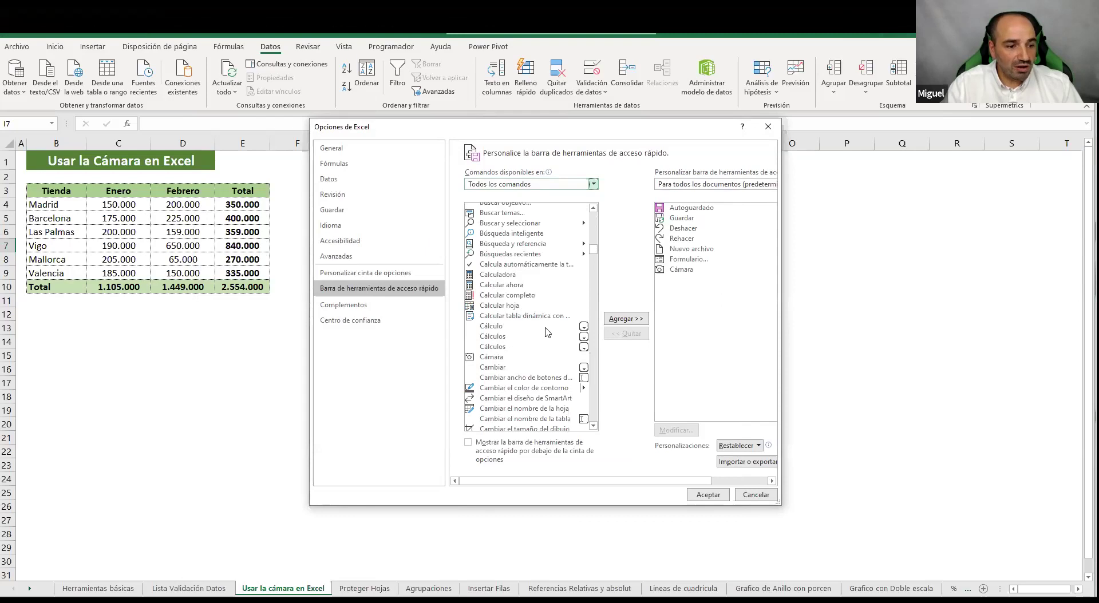
click(495, 357)
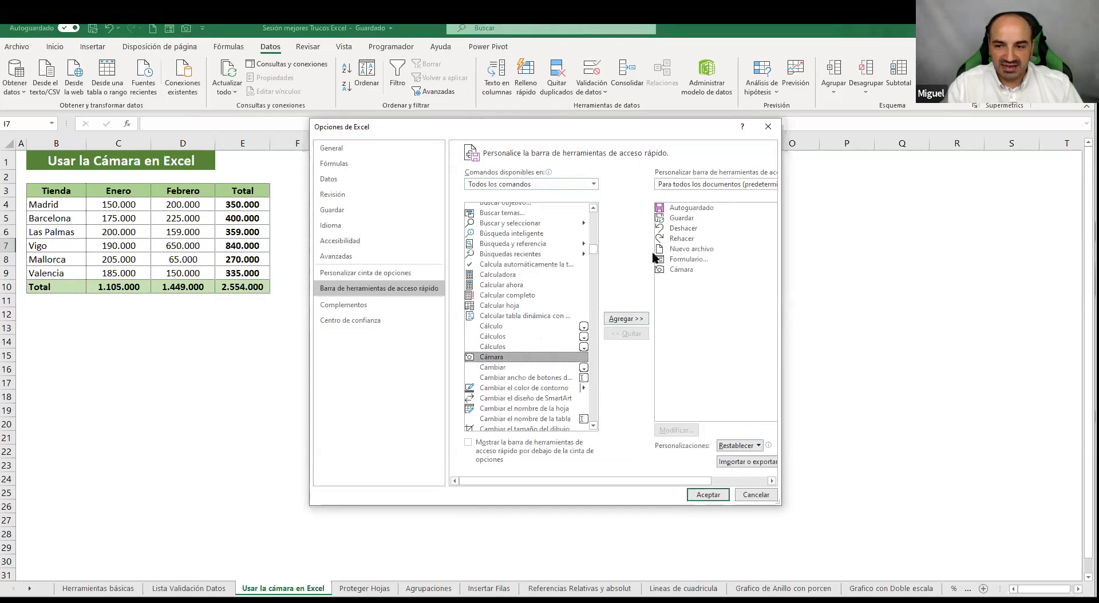
click(747, 496)
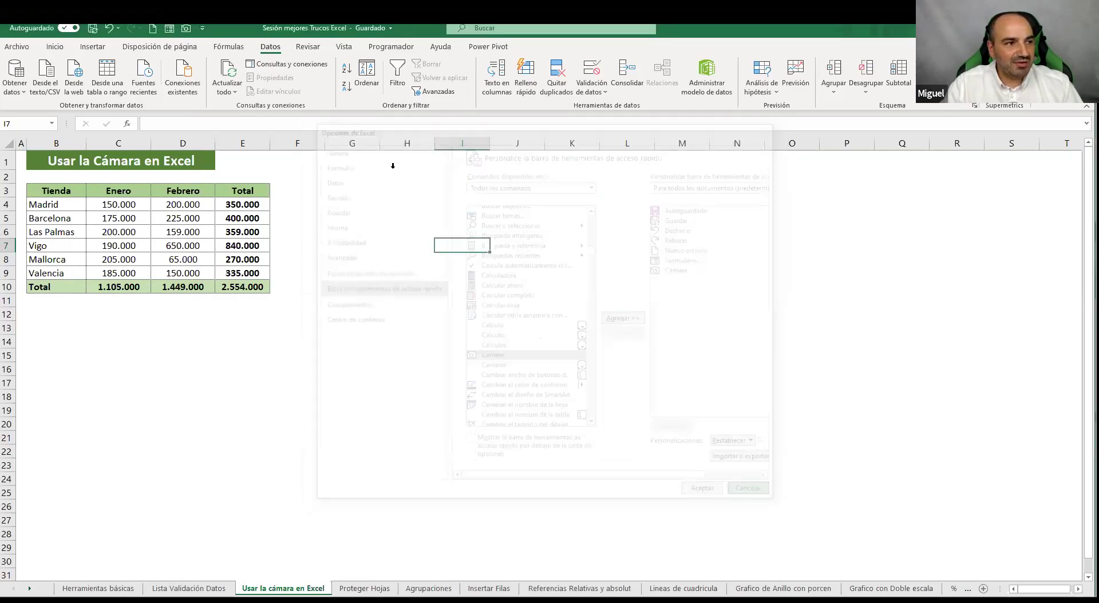
click(203, 30)
click(487, 278)
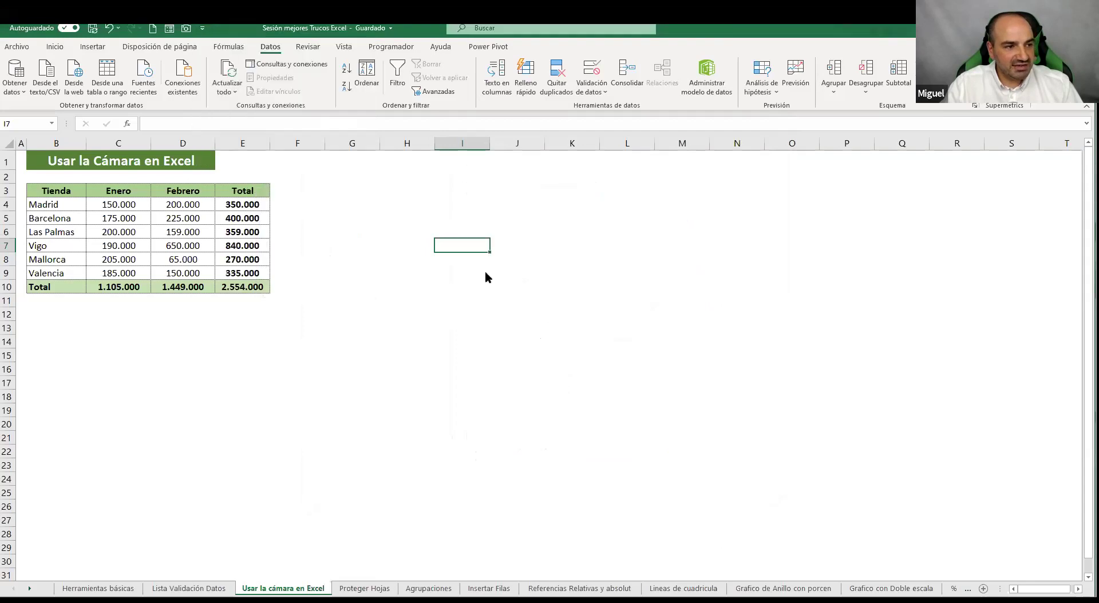
click(524, 185)
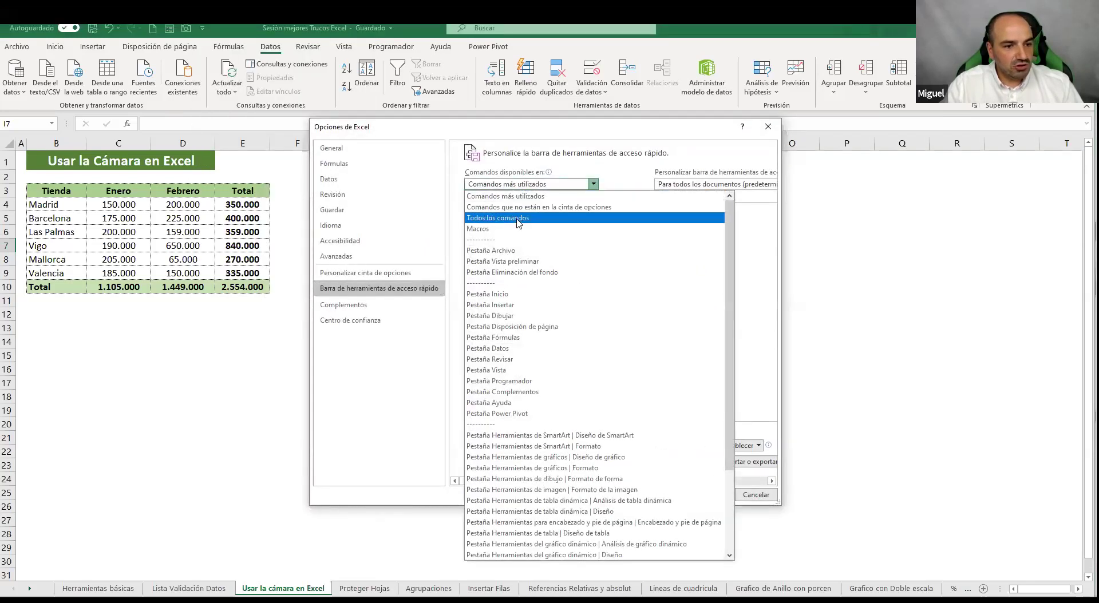
click(517, 218)
drag(597, 221, 595, 243)
click(492, 357)
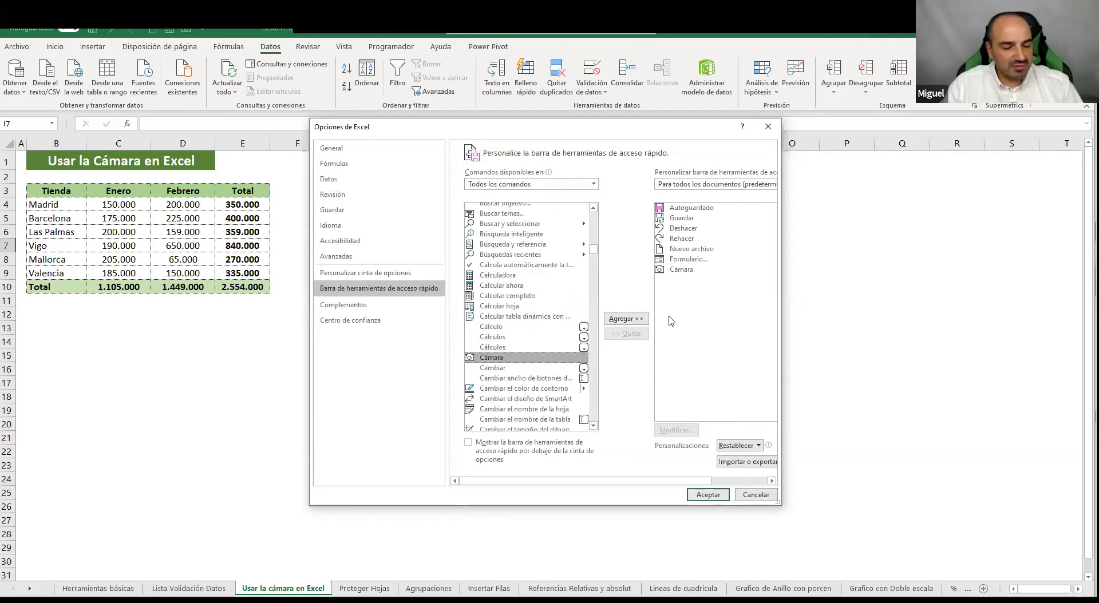
click(708, 494)
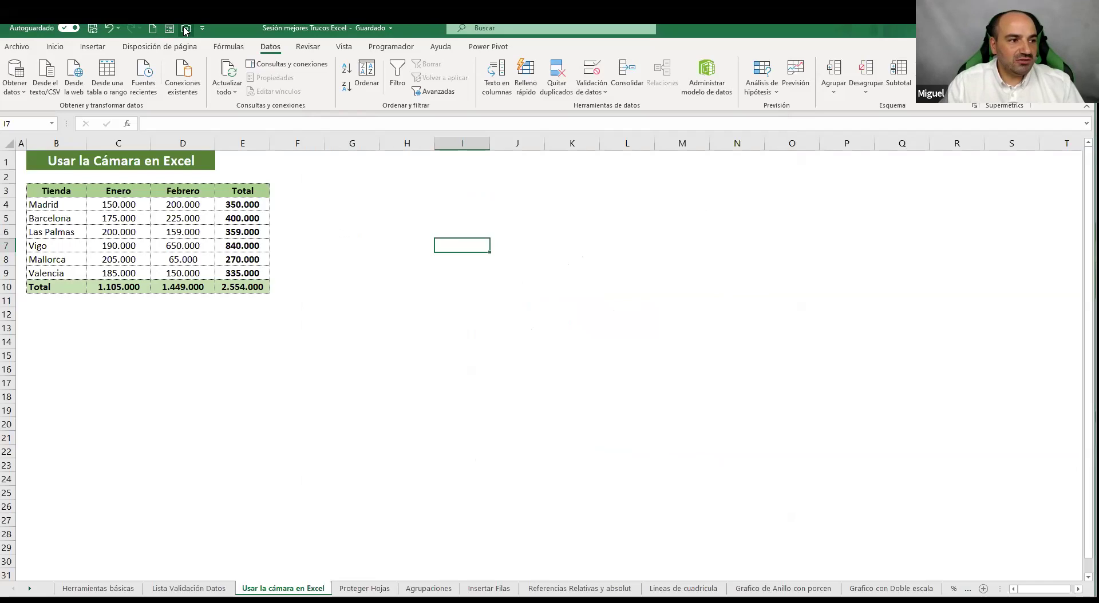
Place a linked Cámara picture of the store table B3:E10 beside the original
drag(377, 246, 408, 246)
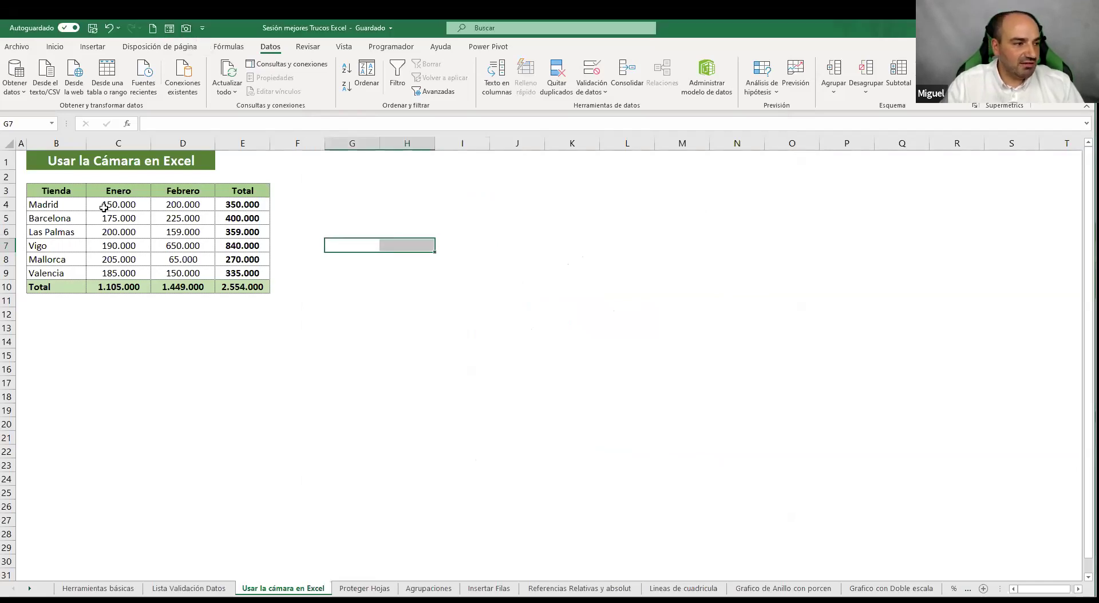
drag(64, 190, 269, 289)
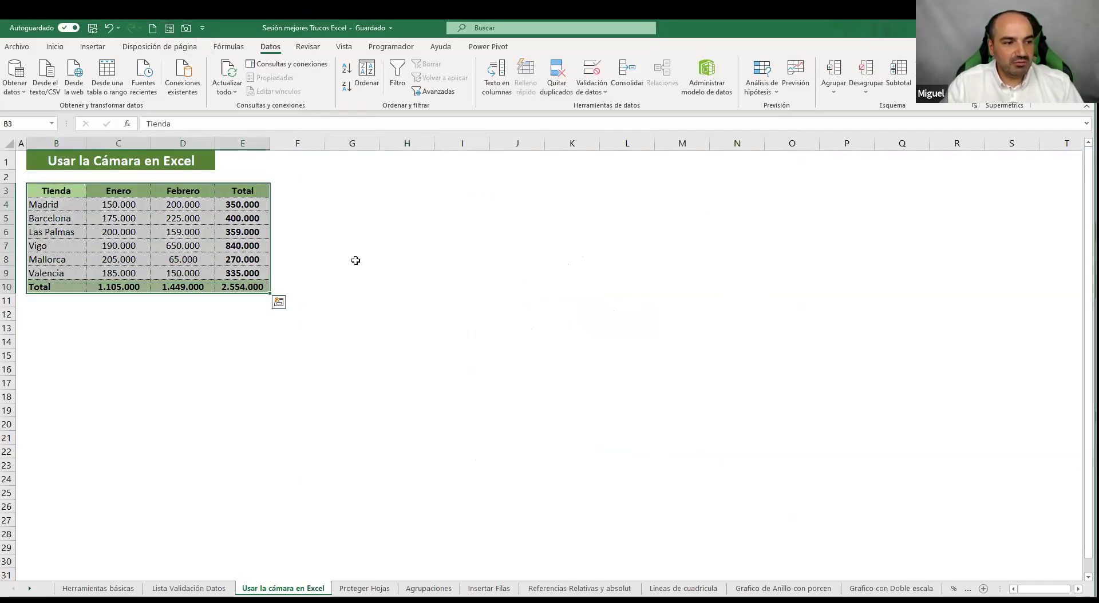
click(185, 28)
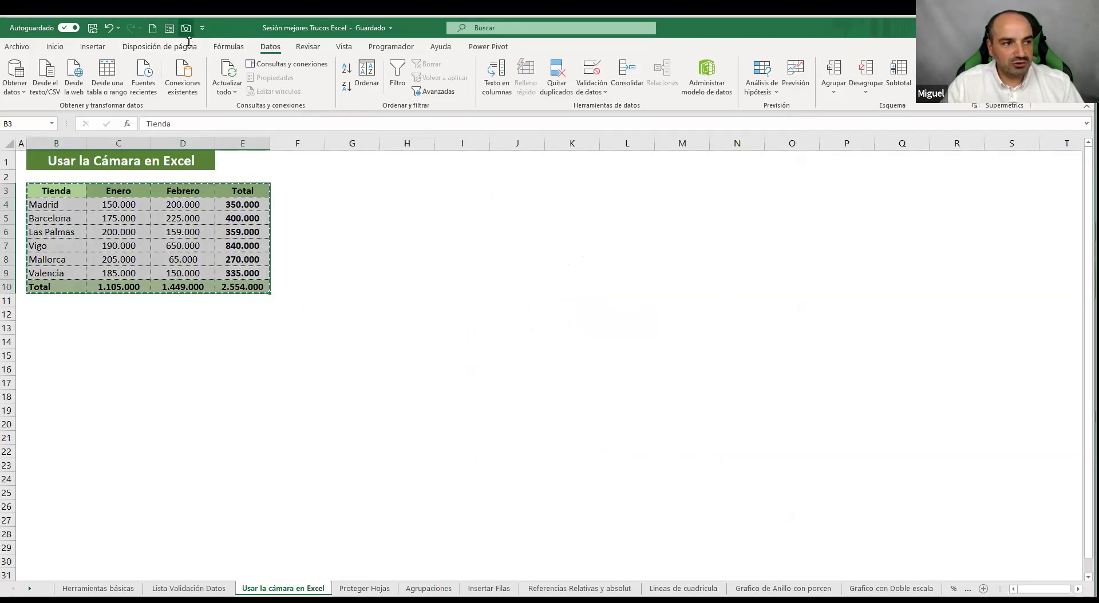
click(367, 182)
drag(453, 202, 467, 231)
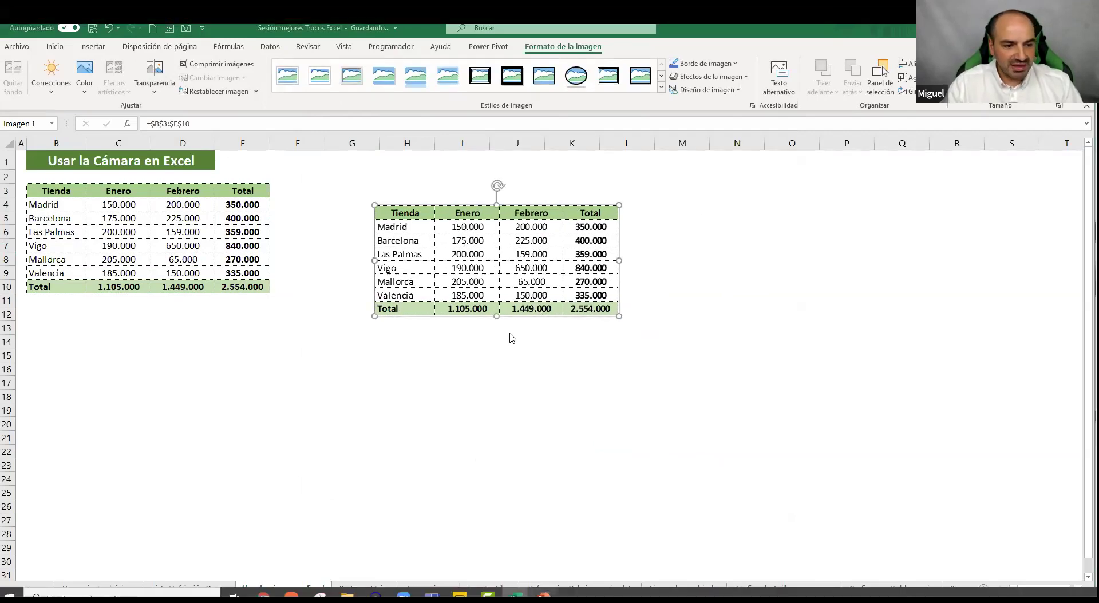
Paste the table picture onto the PowerPoint slide, enlarge it, then close without saving
key(alt+Tab)
key(ctrl+v)
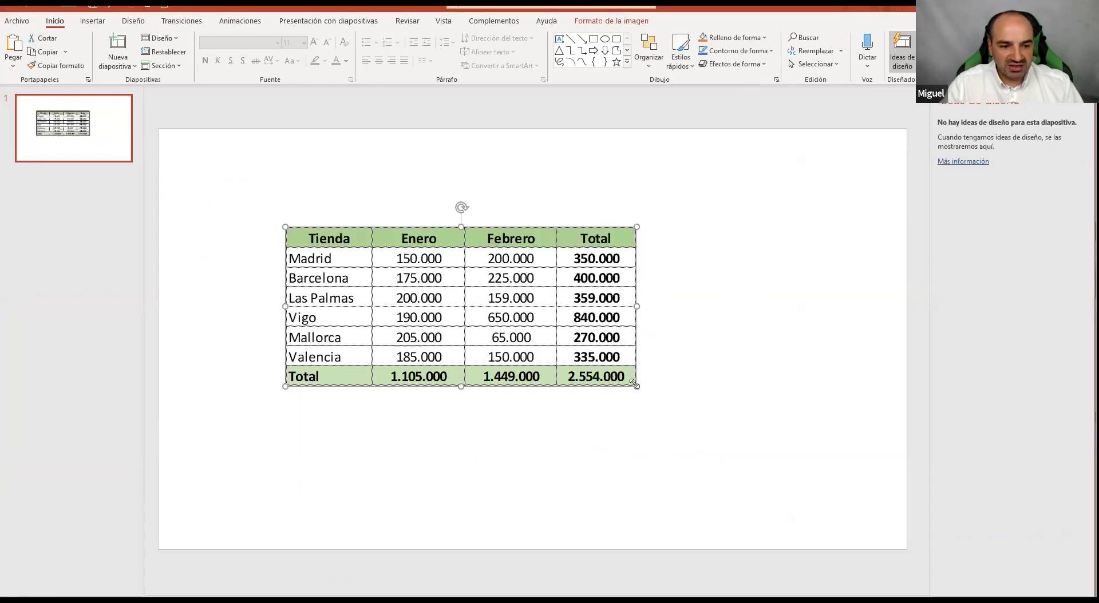
drag(773, 457, 781, 463)
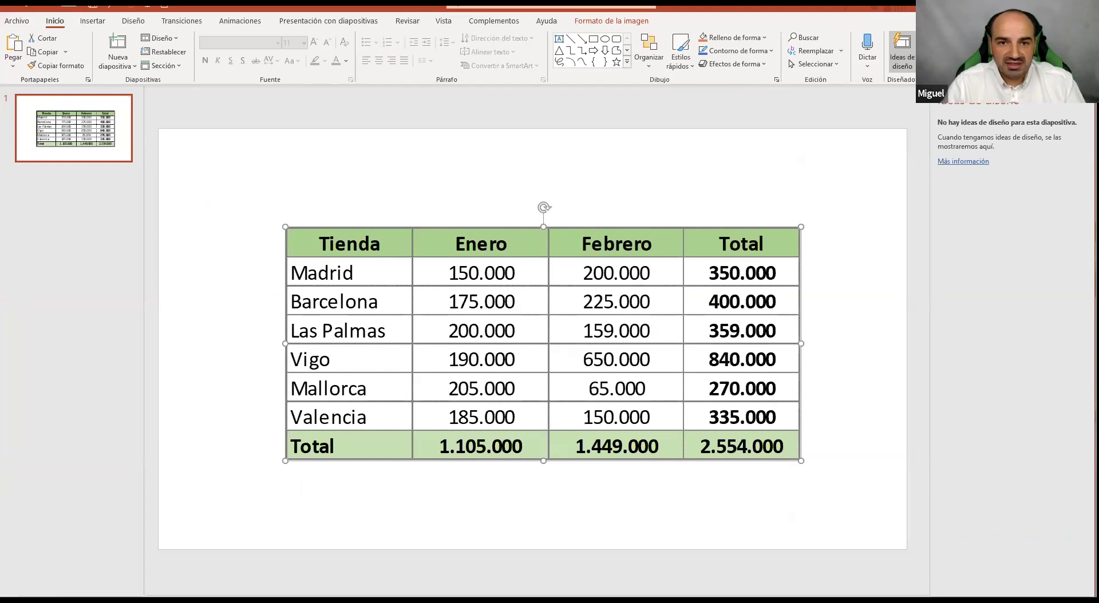
key(alt+F4)
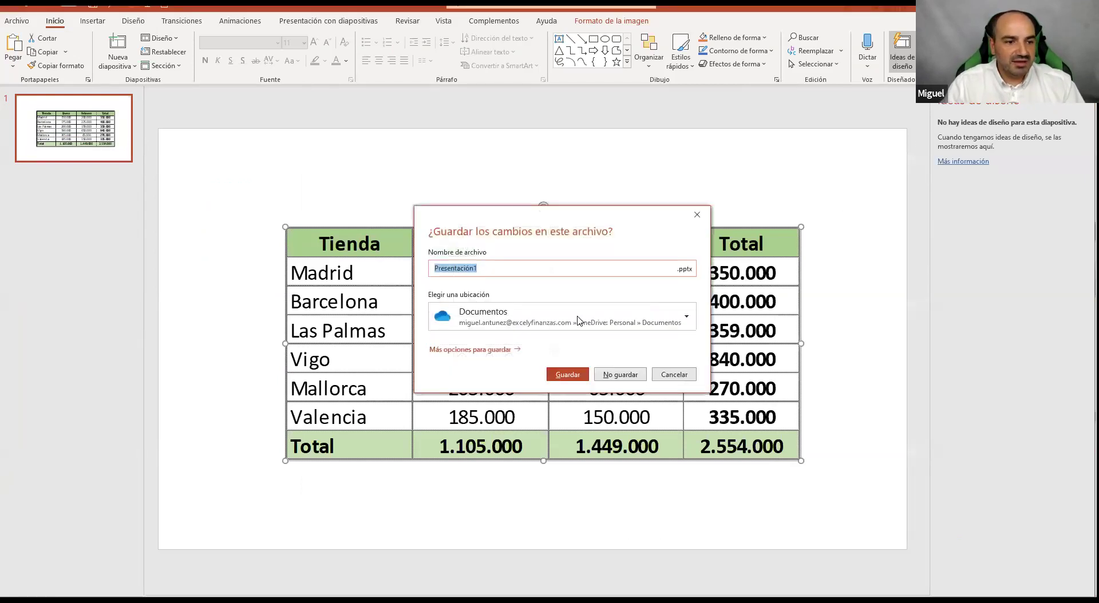
click(620, 375)
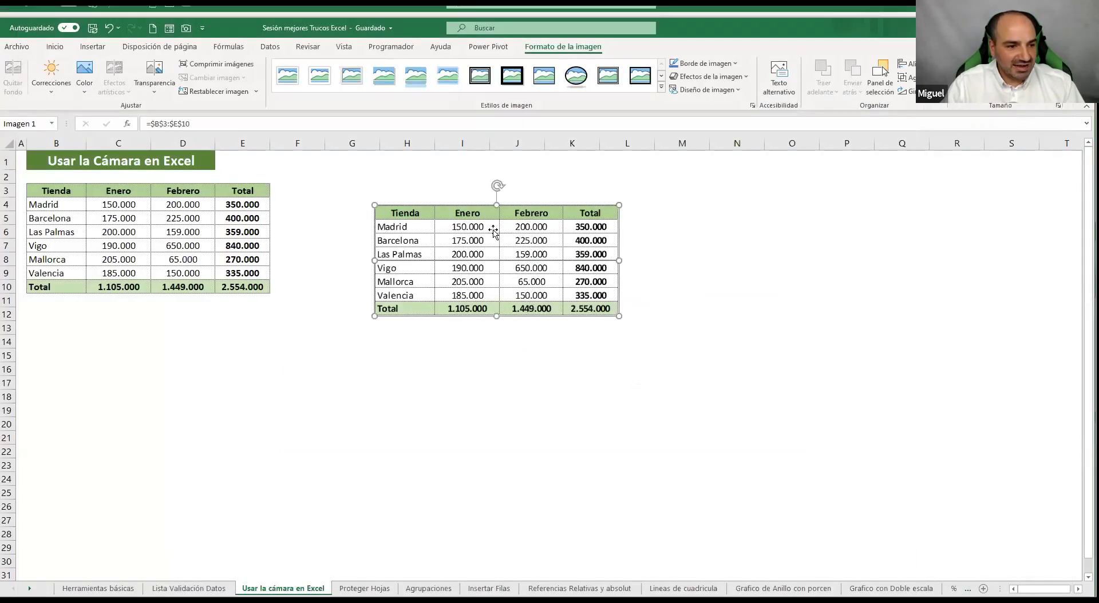
Set Madrid's Enero to 500.000 and Barcelona's Febrero to 350.000
drag(452, 199, 431, 206)
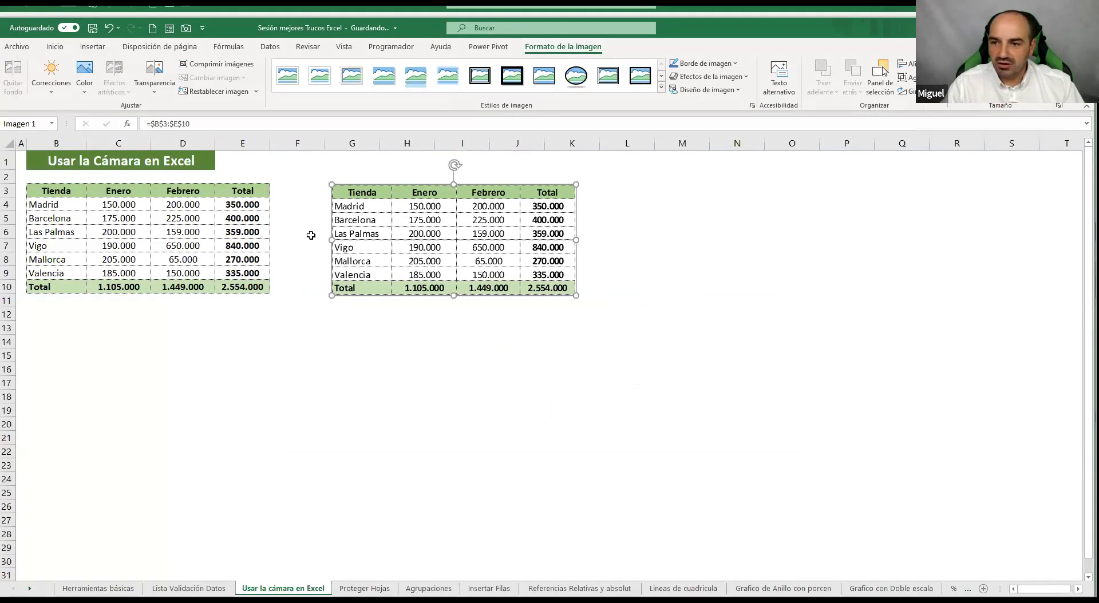
click(126, 207)
text(50)
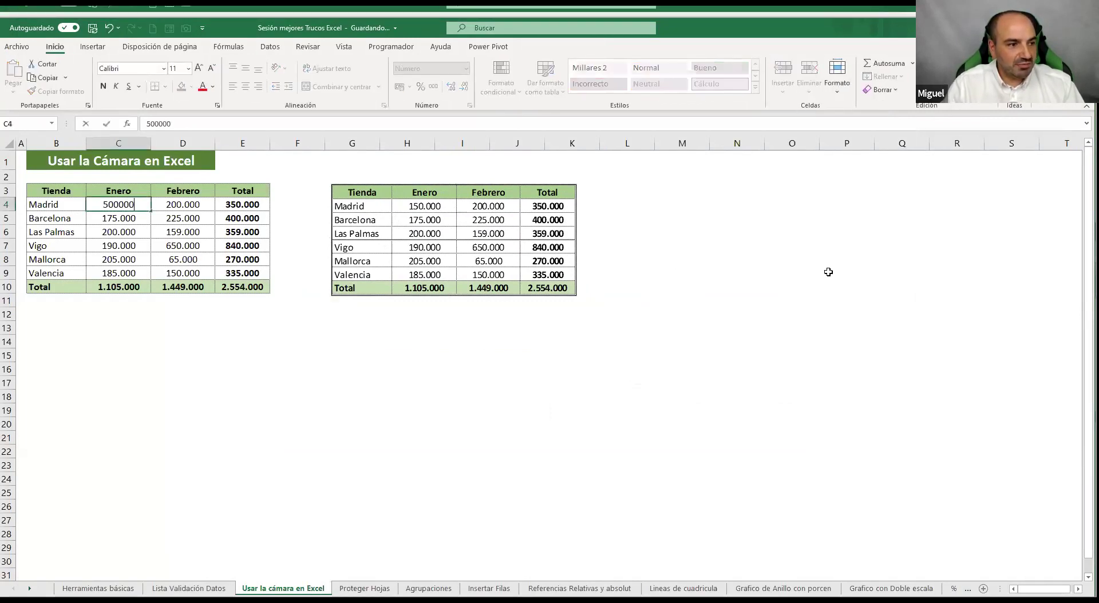
key(Return)
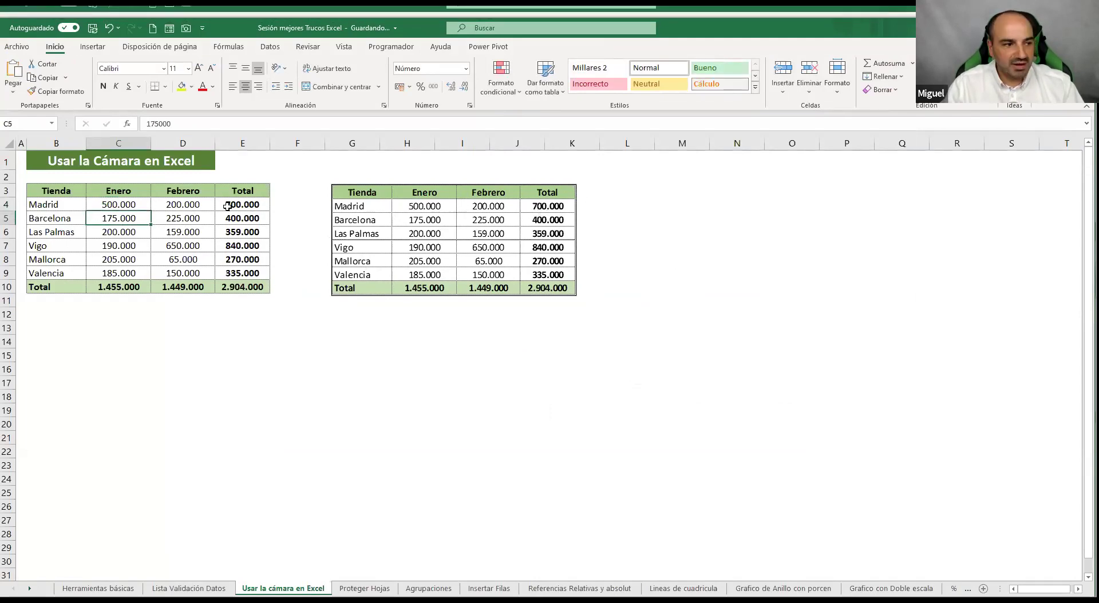
click(177, 217)
text(350.000)
key(Return)
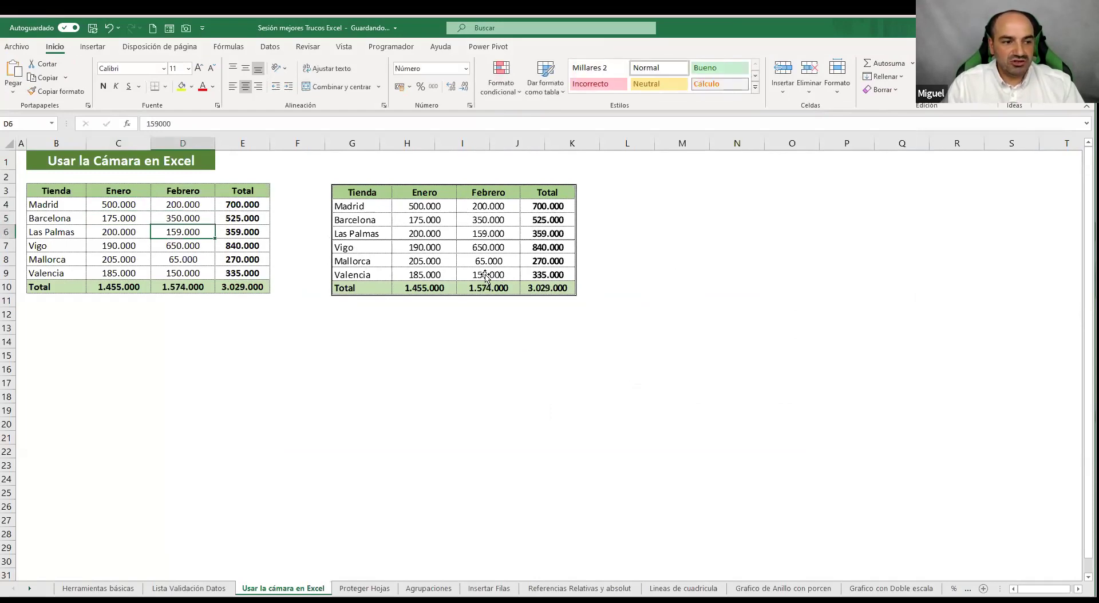
Reposition the camera picture beside the table and deselect it
mouse_move(512, 216)
mouse_down()
mouse_move(535, 224)
mouse_move(504, 203)
mouse_move(505, 213)
mouse_up()
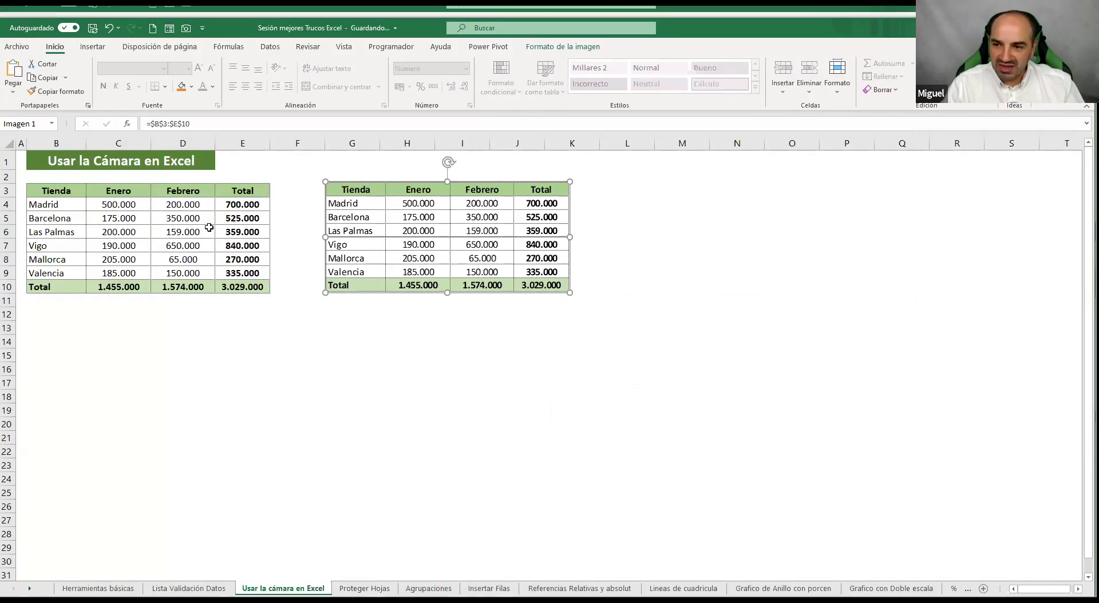
drag(426, 197, 437, 197)
key(Escape)
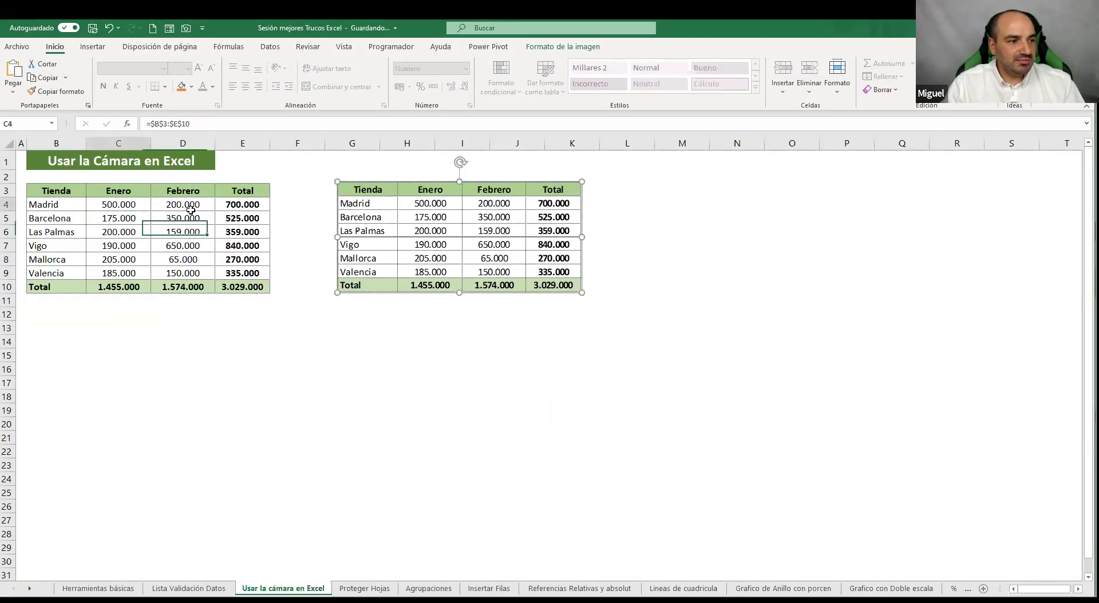
click(485, 197)
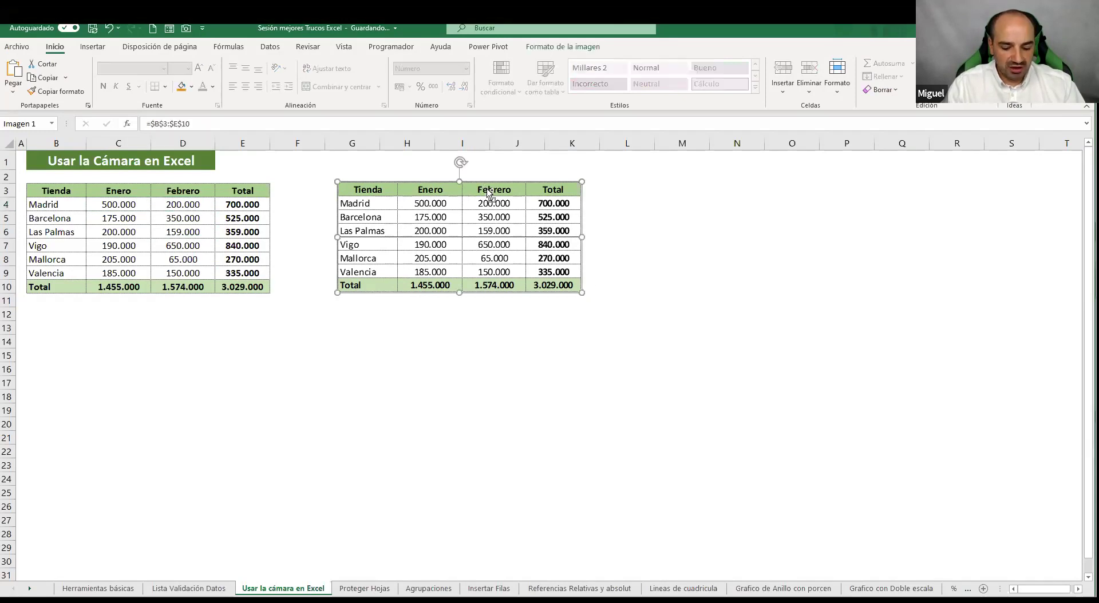
click(669, 296)
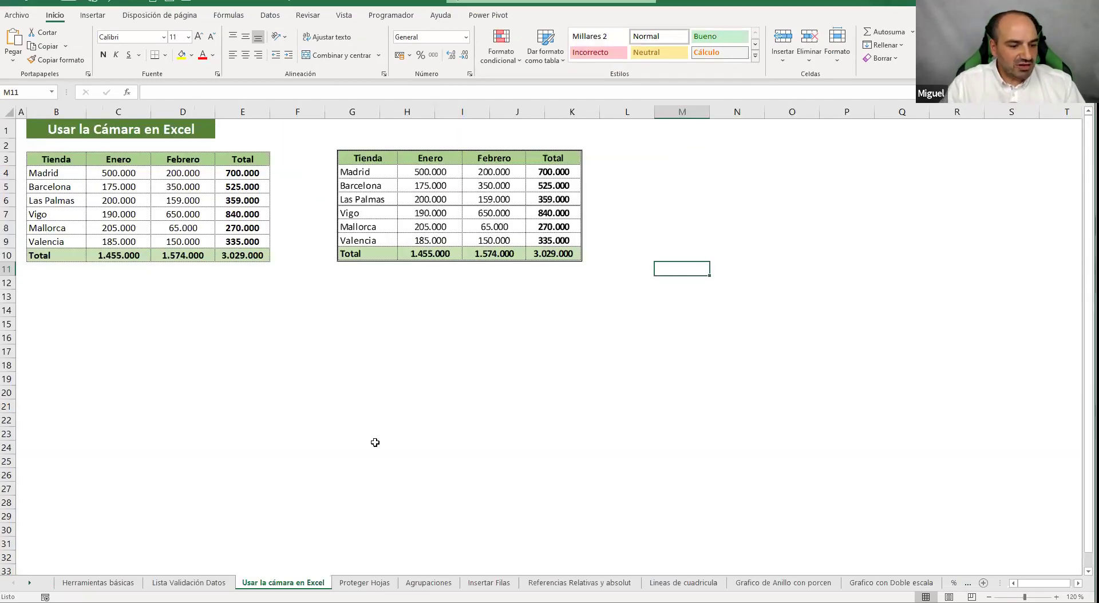
Go to the Proteger Hojas sheet with its empty Marzo column
click(365, 583)
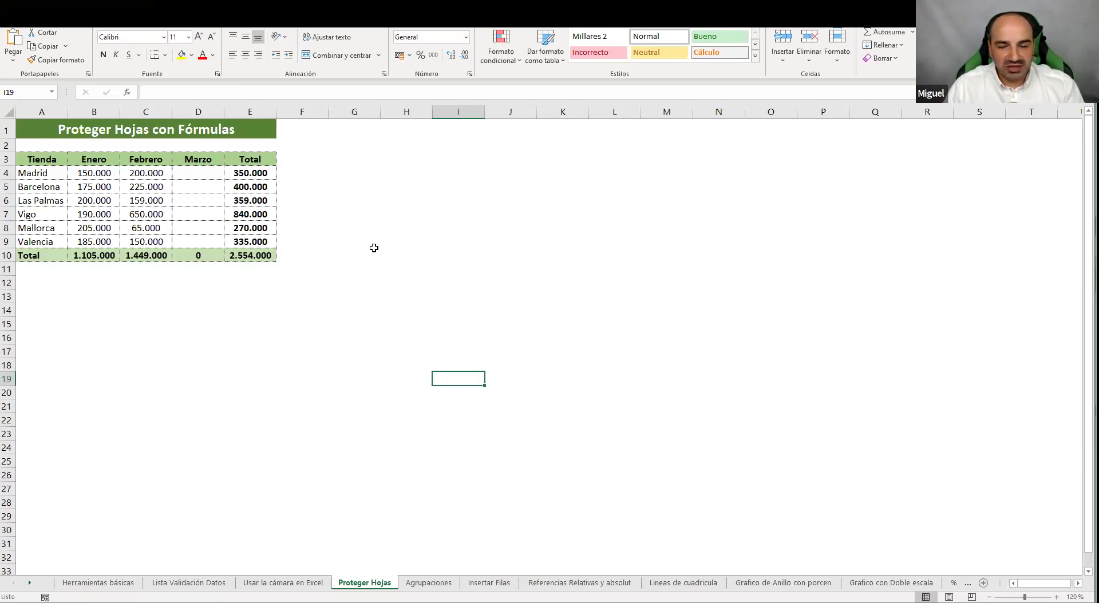
Select the input cells: the store names, the Enero and Febrero values, and the Marzo cells
click(407, 225)
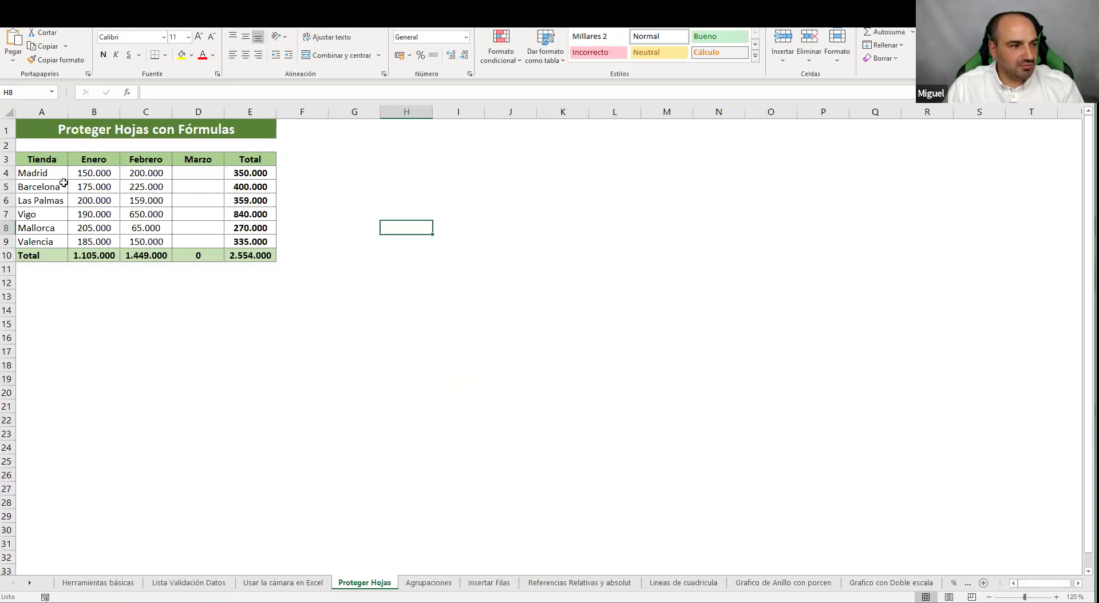
drag(53, 163, 45, 254)
drag(95, 163, 99, 229)
click(160, 168)
drag(195, 171, 198, 243)
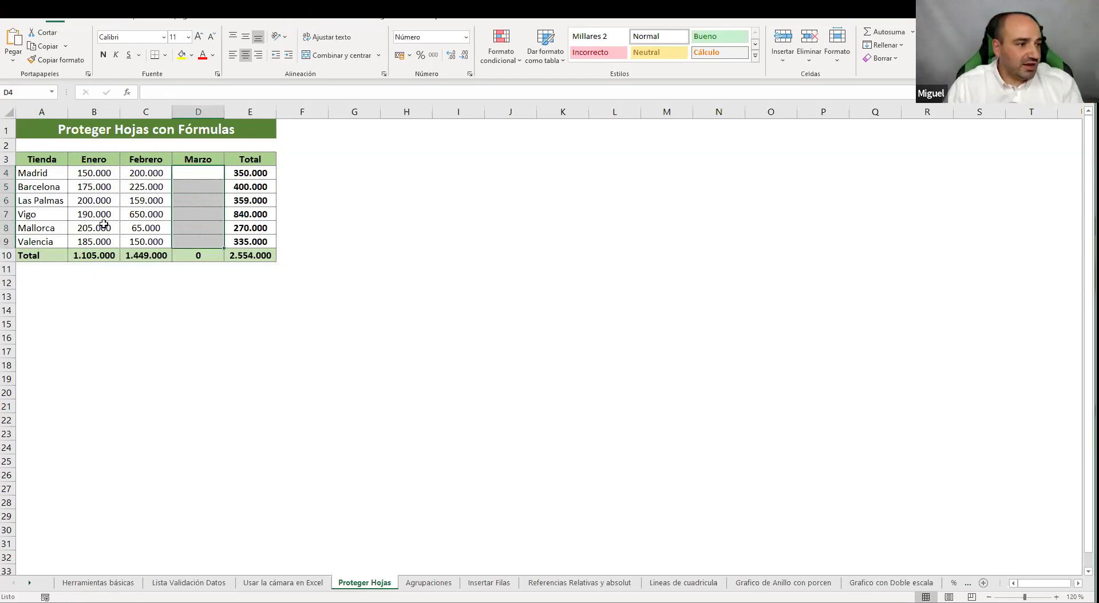
click(40, 173)
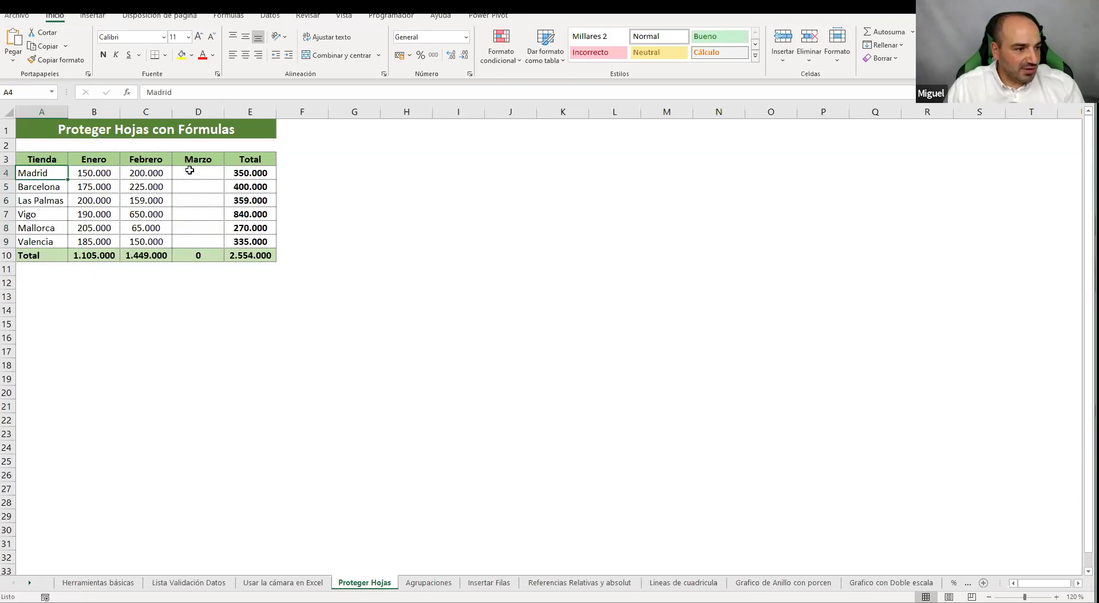
click(189, 170)
click(49, 185)
click(183, 185)
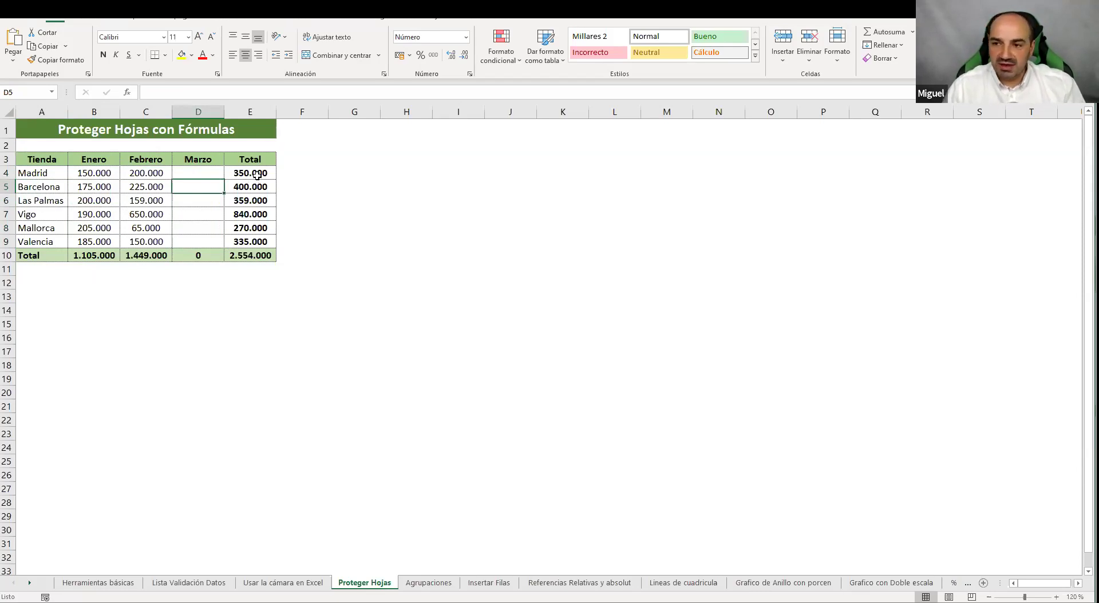
Select the Total formula cells, inspect Madrid's Total formula, then show the Revisar tab
drag(257, 170, 103, 255)
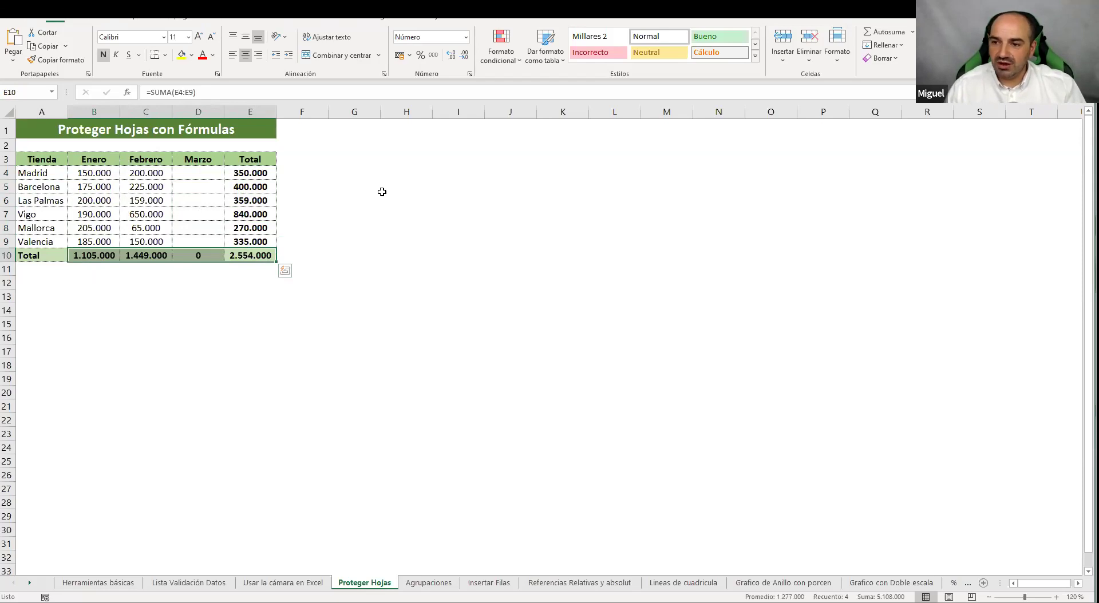
click(260, 177)
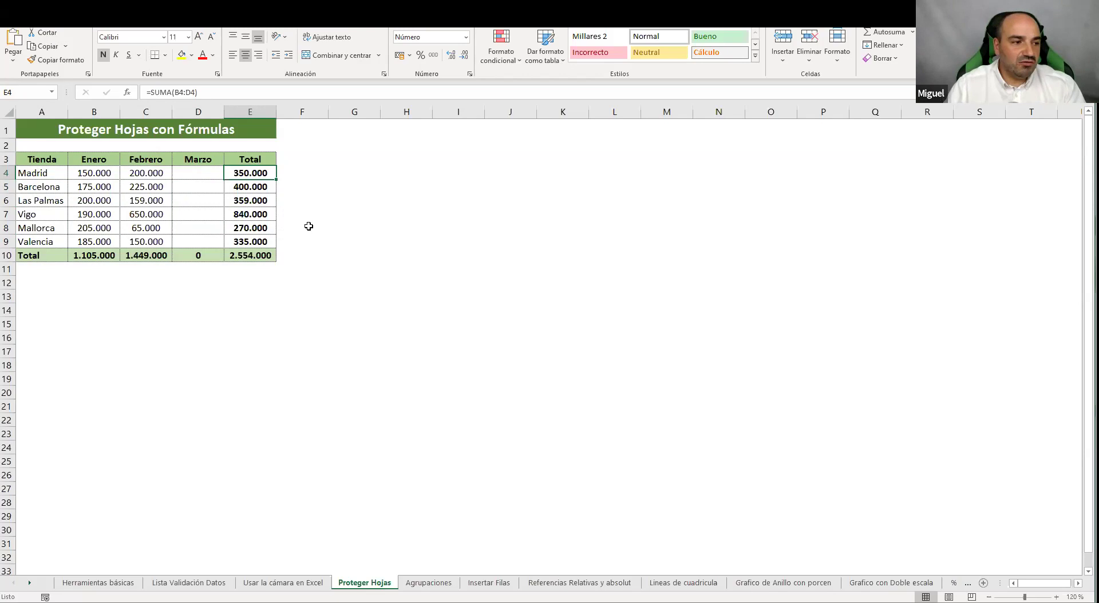
click(367, 215)
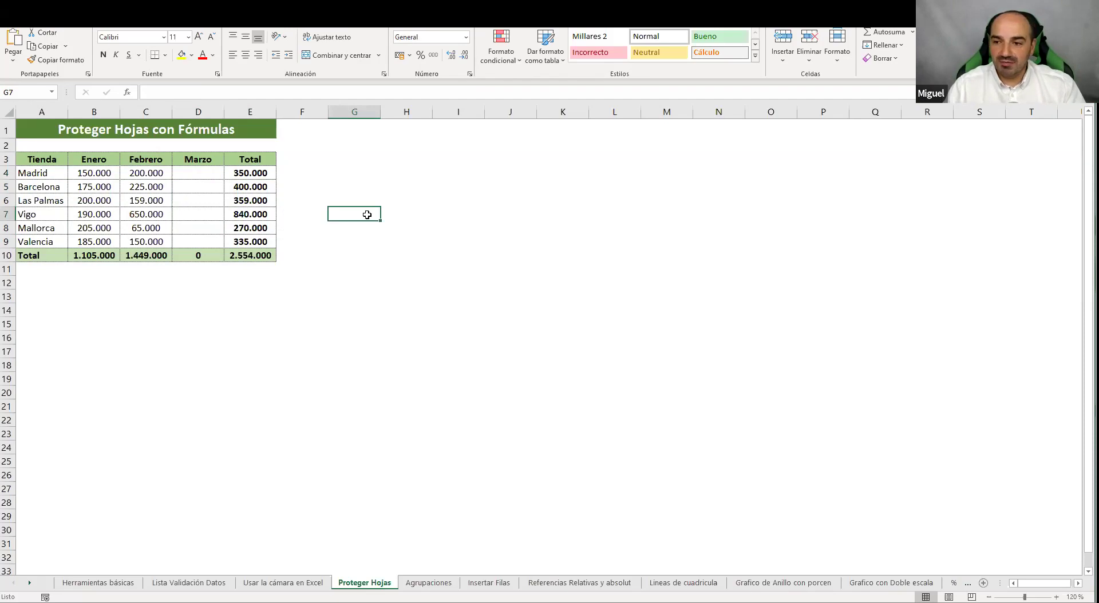
click(338, 204)
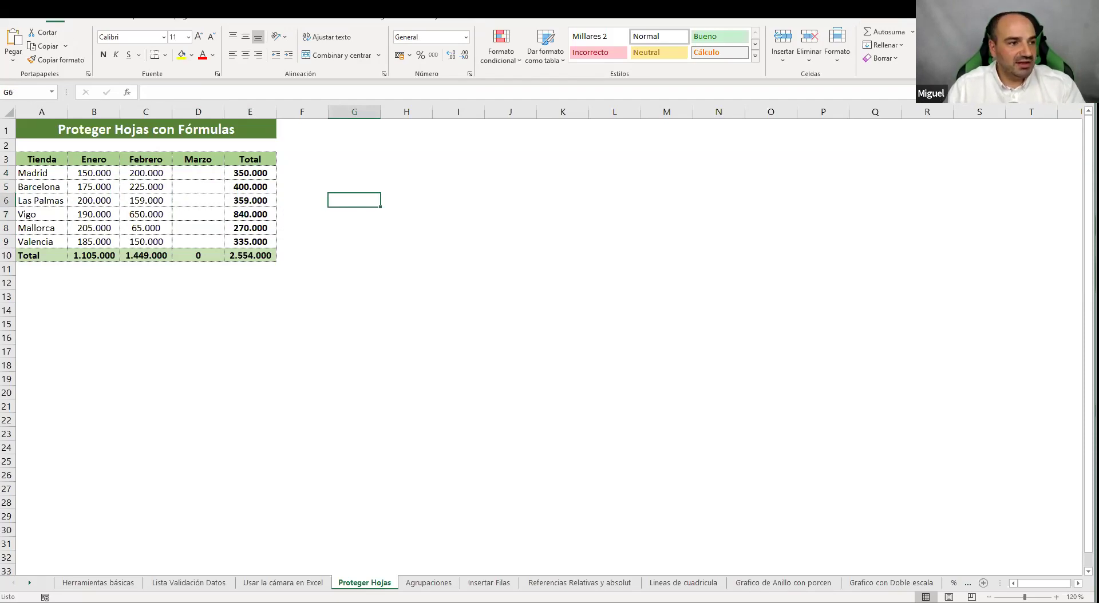
click(309, 12)
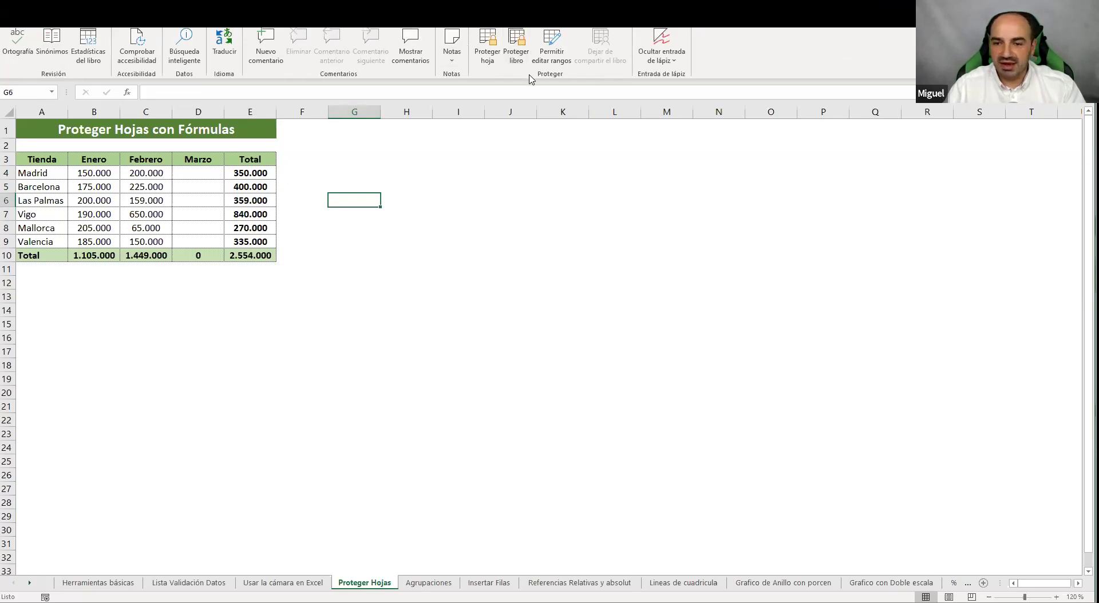
click(487, 43)
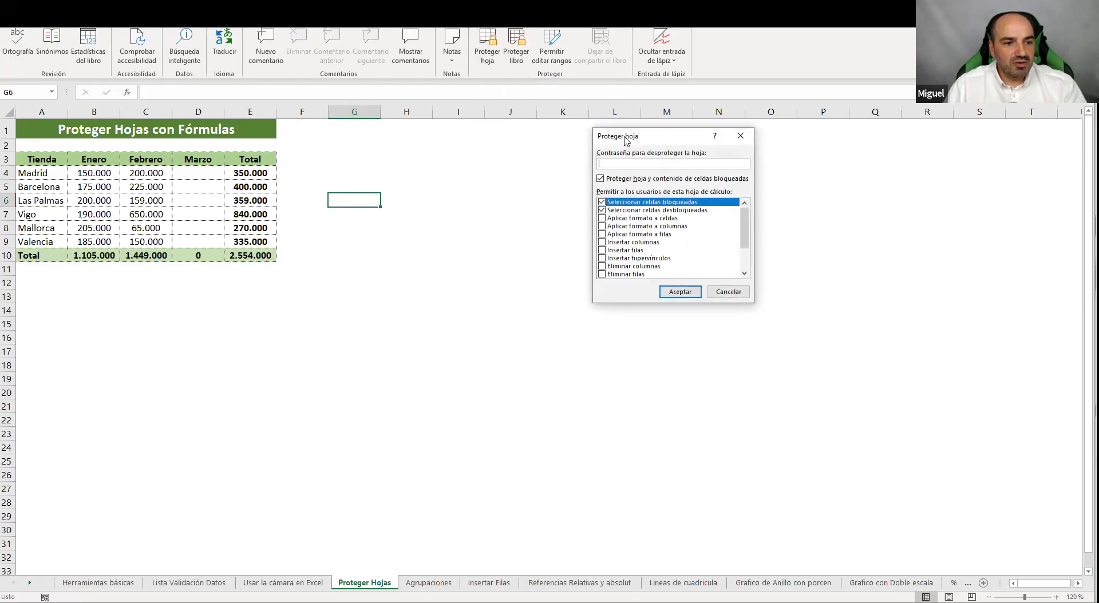
drag(625, 137, 579, 135)
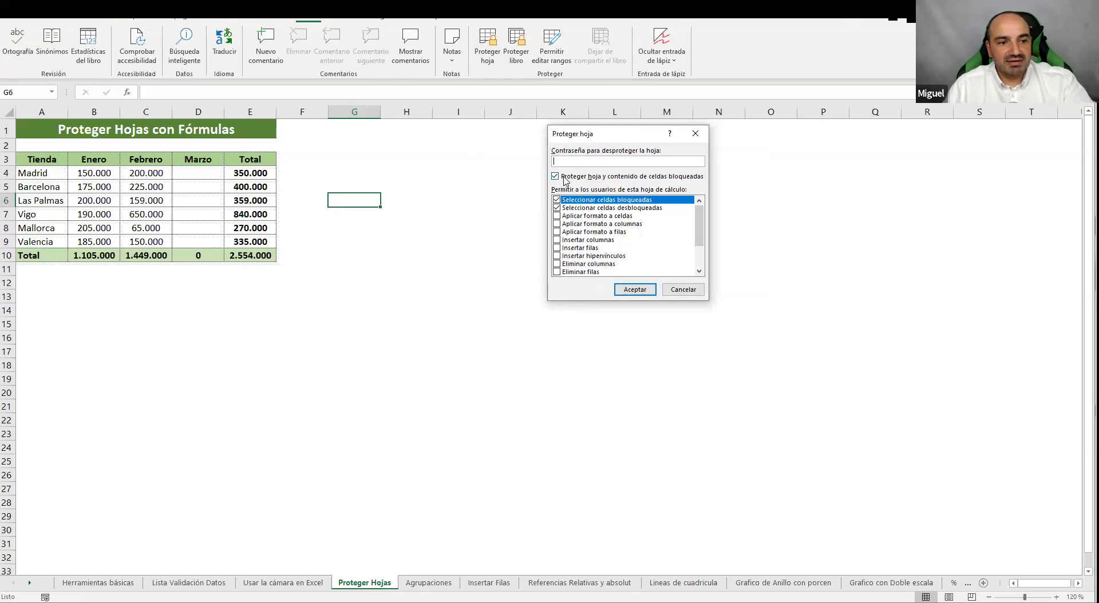
click(649, 291)
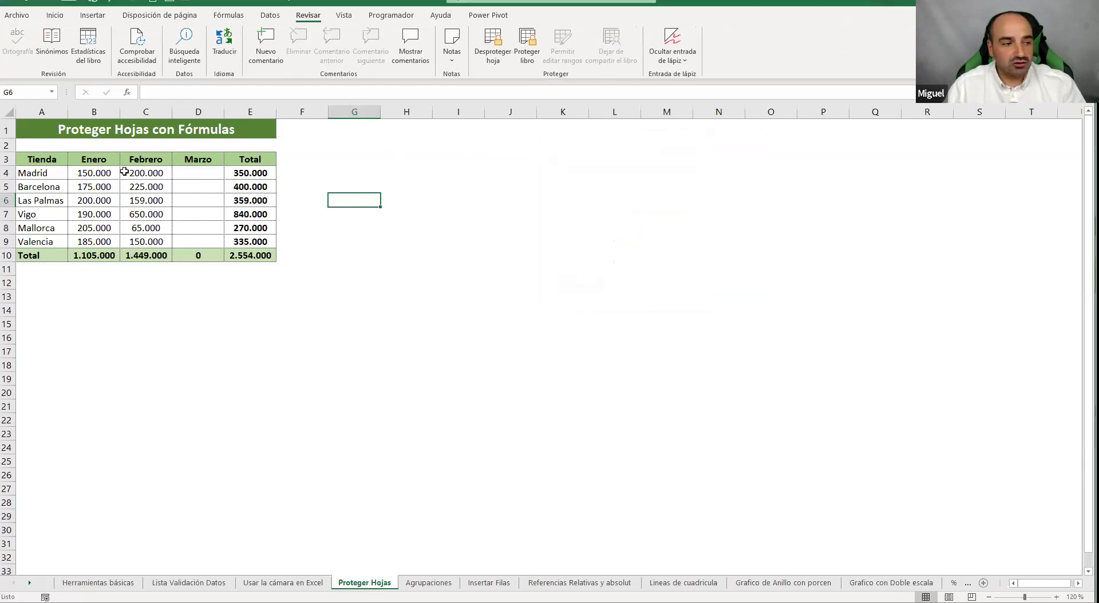
double_click(88, 171)
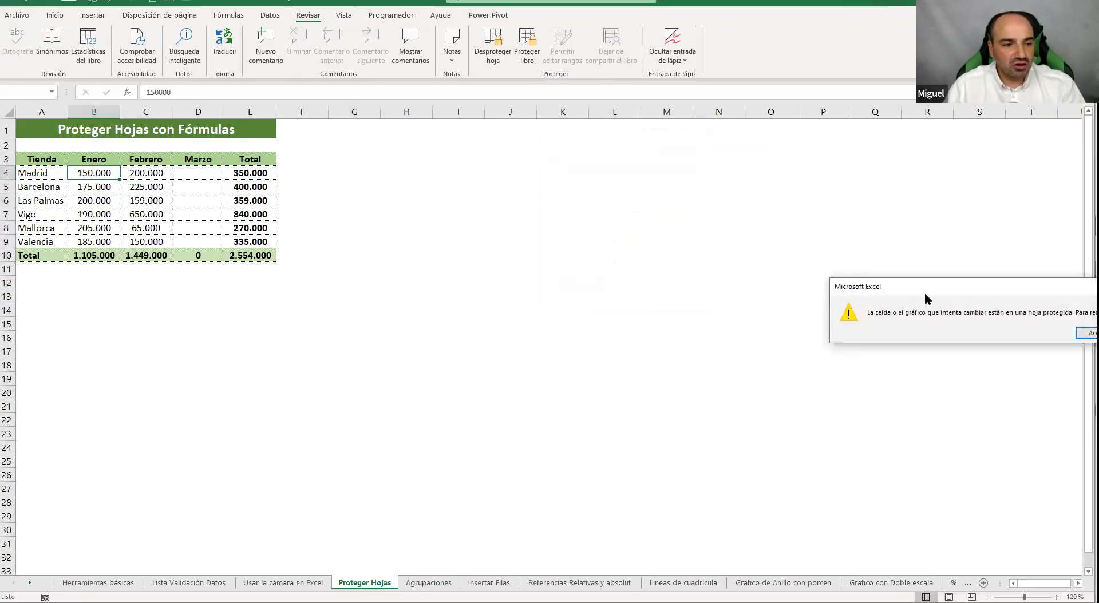
click(656, 259)
click(319, 201)
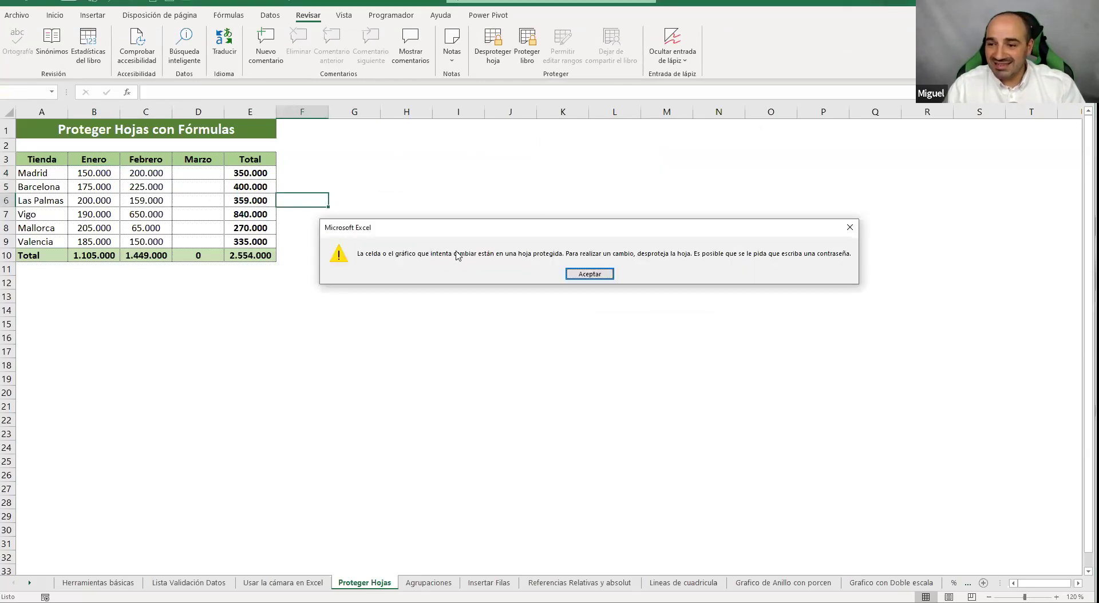
click(587, 272)
click(491, 44)
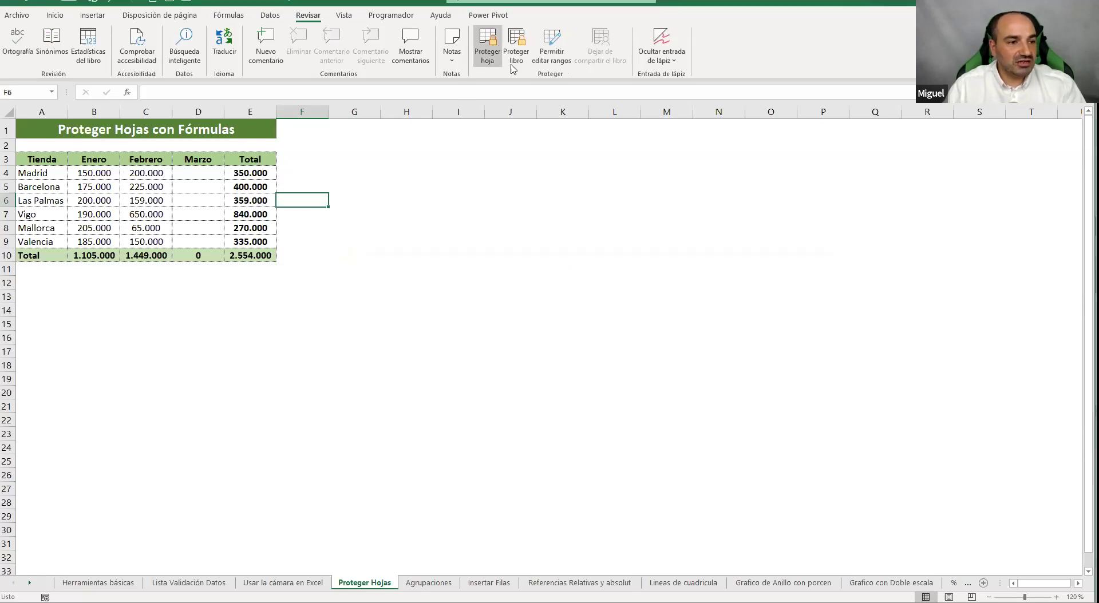
click(393, 215)
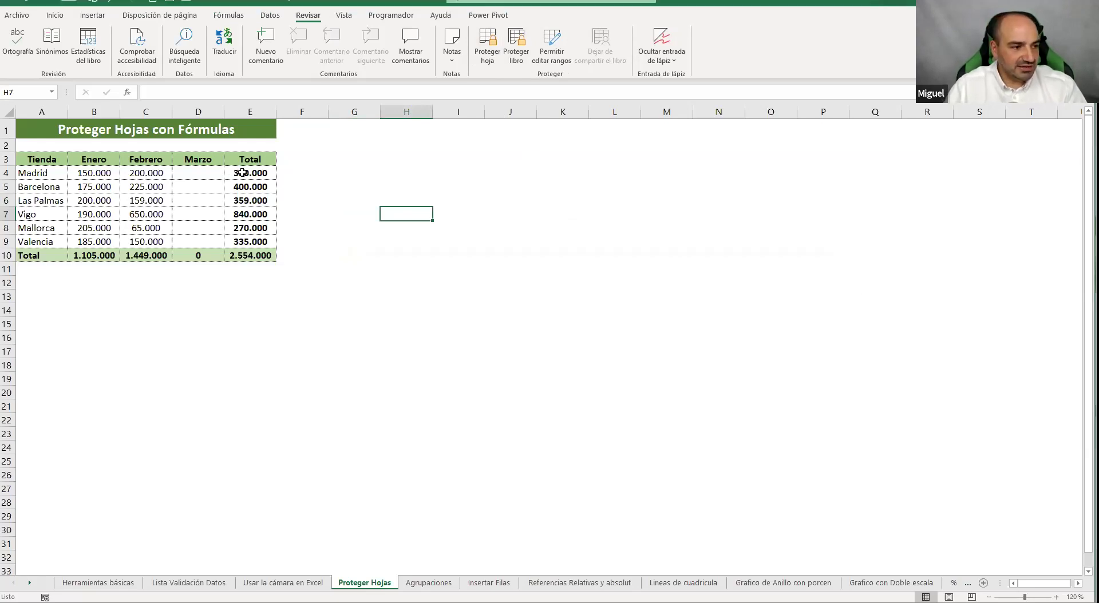
Select Total formulas E4:E10 plus totals row B10:D10, then close Proteger hoja unapplied
drag(242, 173, 246, 254)
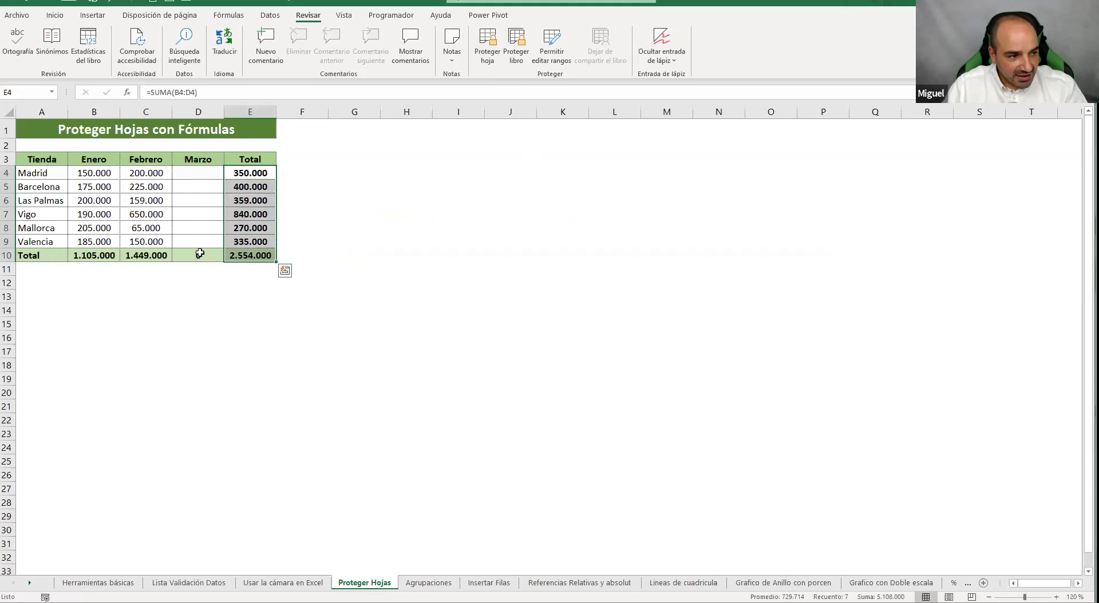
drag(97, 255, 195, 256)
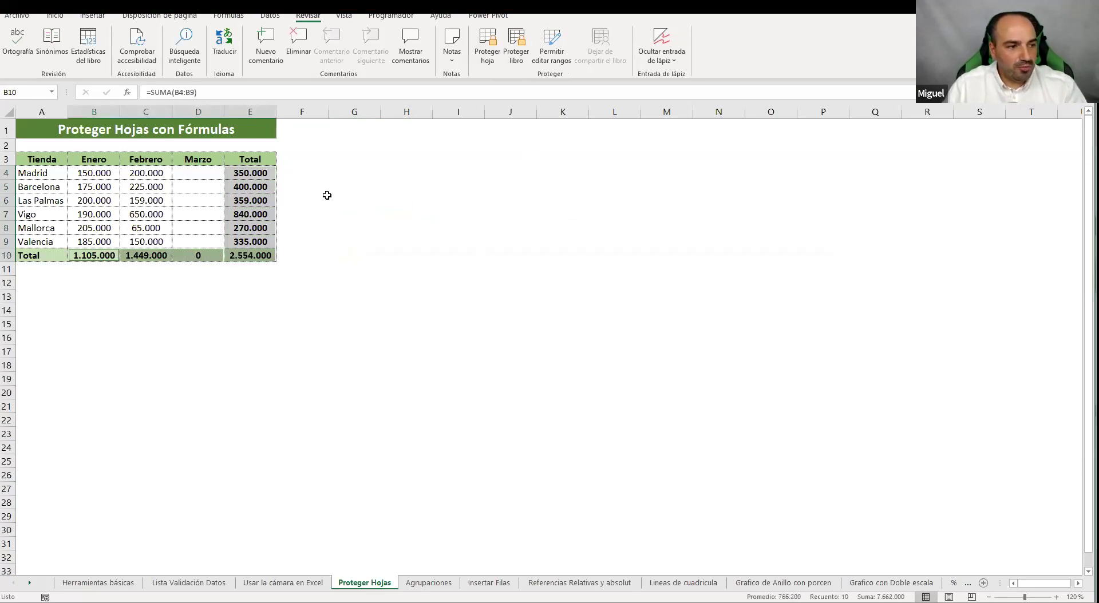
click(535, 171)
click(504, 243)
drag(262, 175, 260, 255)
drag(80, 256, 194, 256)
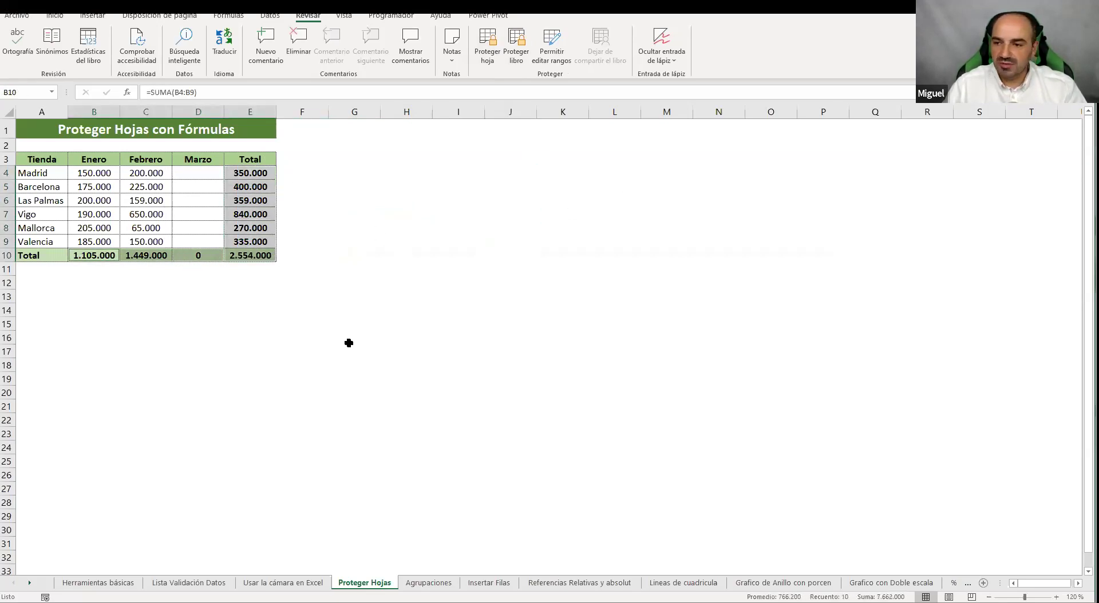
click(526, 252)
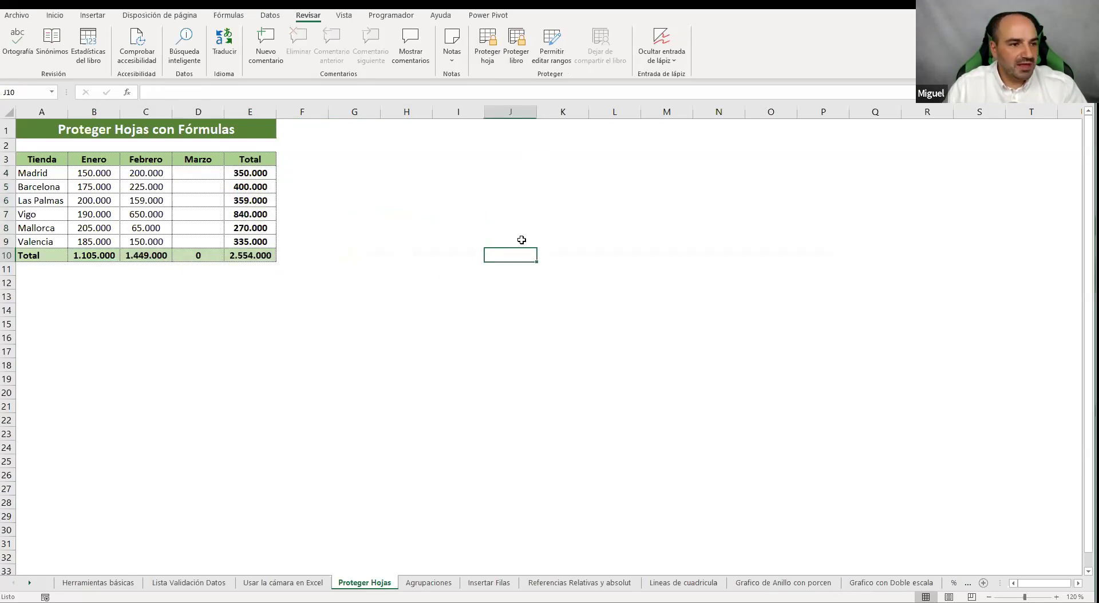
click(488, 58)
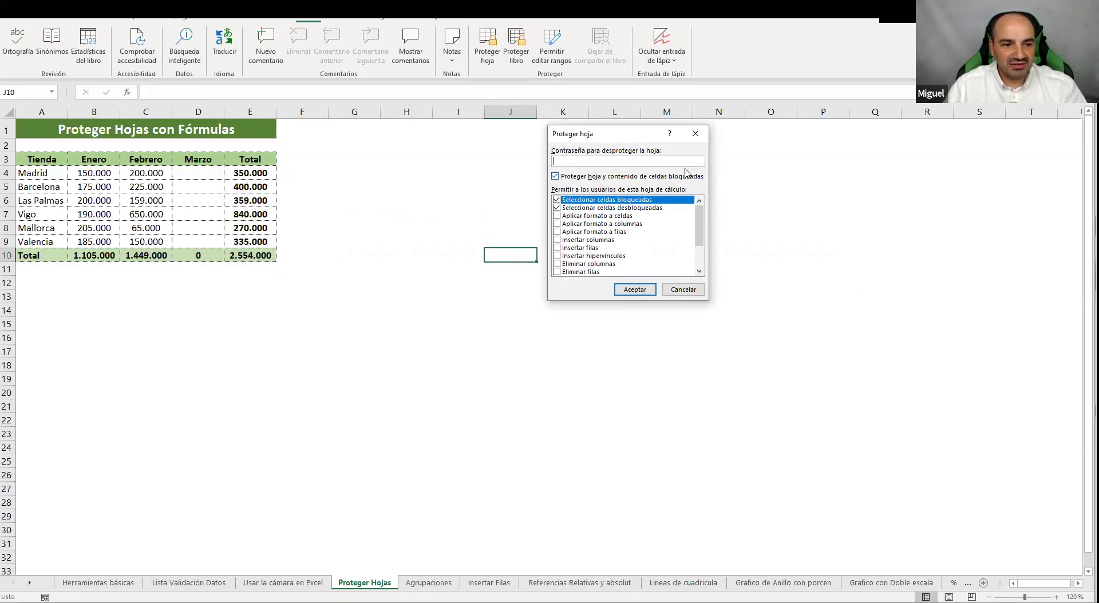
click(634, 289)
Test editing by entering 'xzaaz' in an empty cell, delete it, then select the whole sheet
click(403, 197)
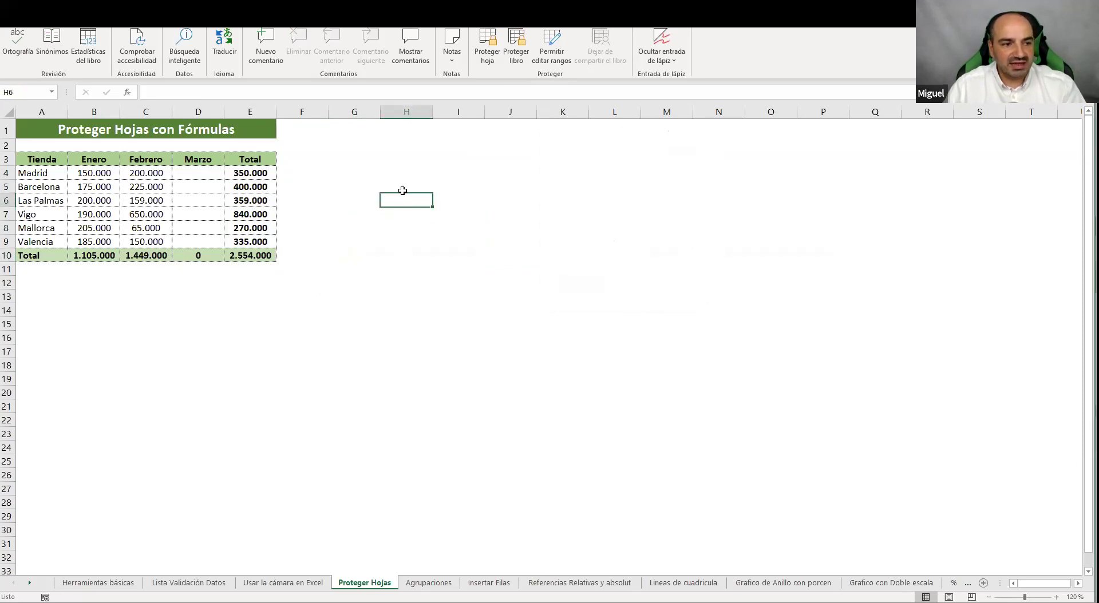
text(xzaaz)
key(Return)
key(Up)
key(Delete)
click(461, 187)
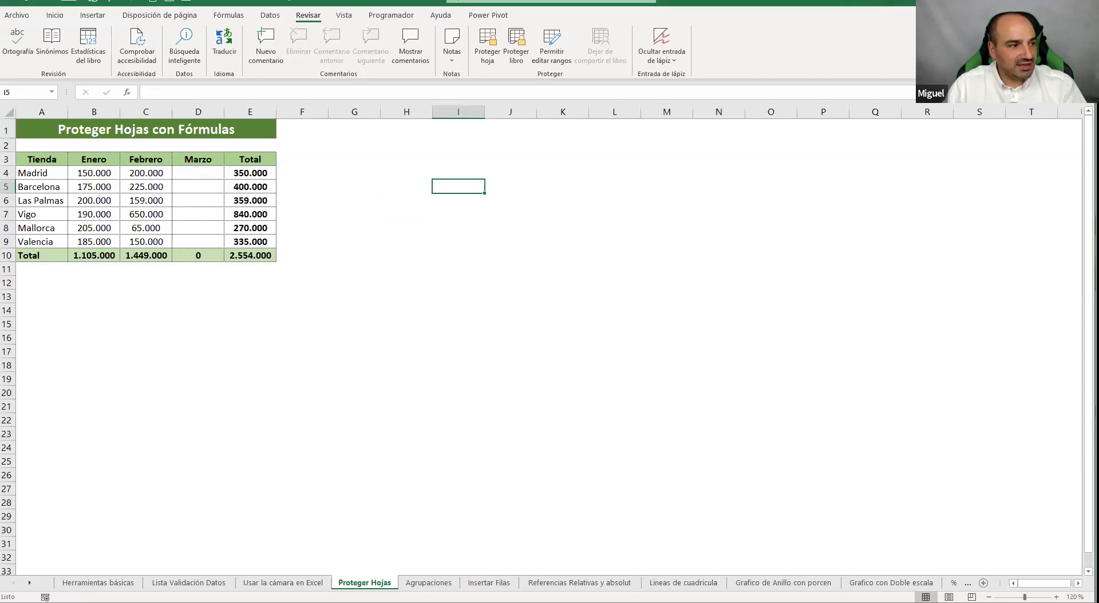
click(7, 113)
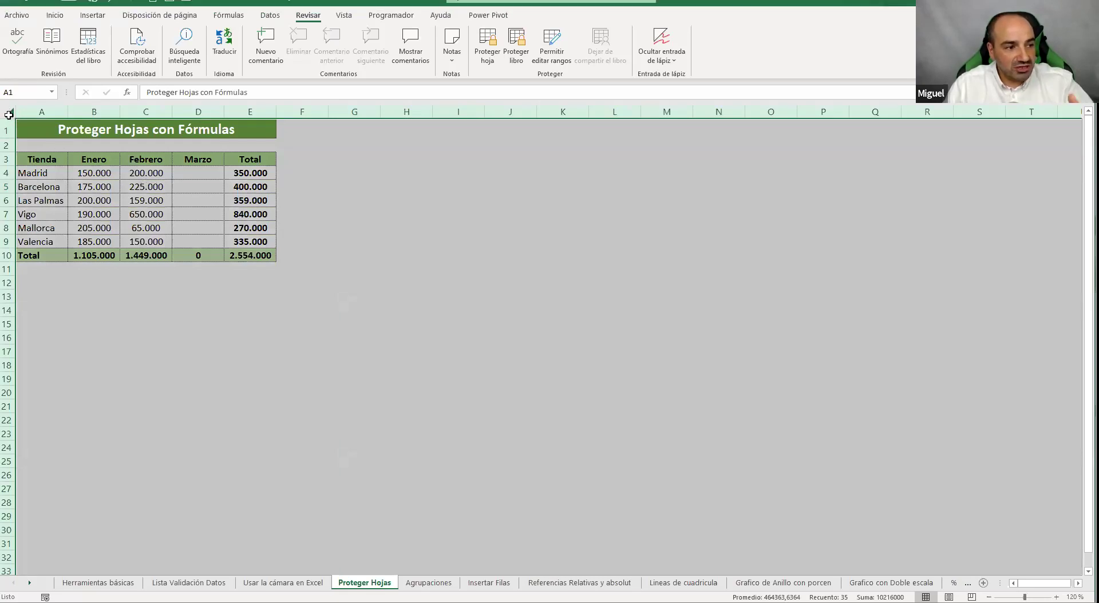
click(146, 111)
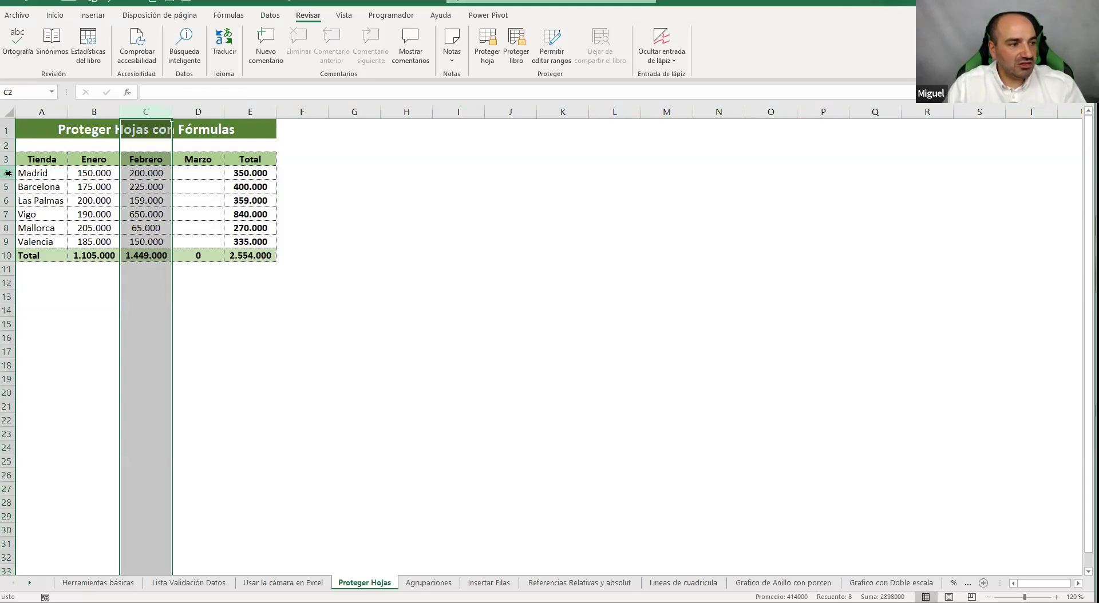
click(8, 173)
click(8, 112)
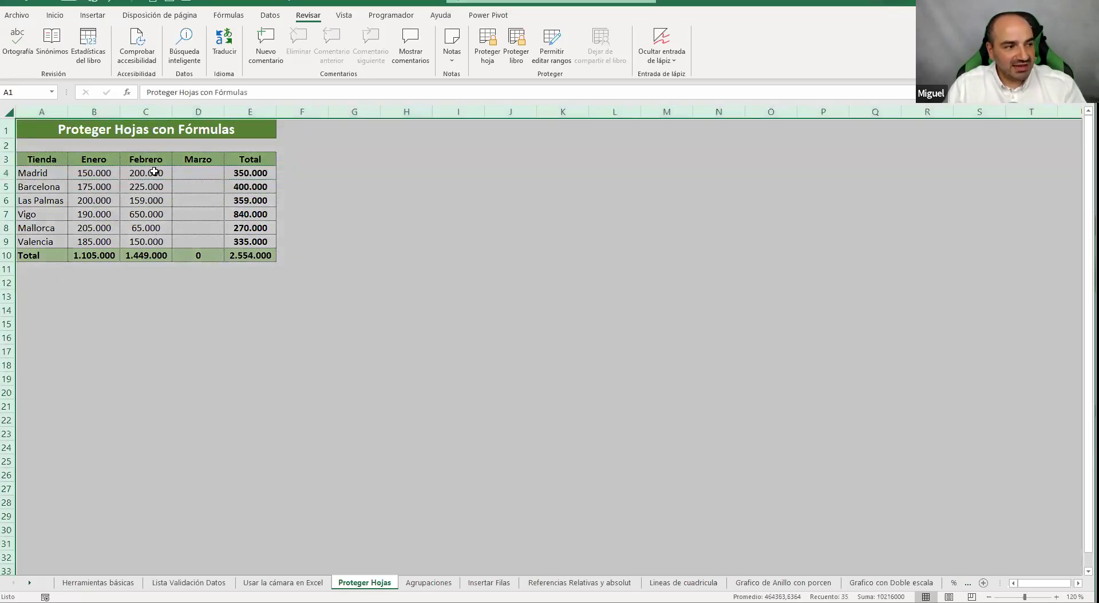
right_click(244, 212)
click(313, 355)
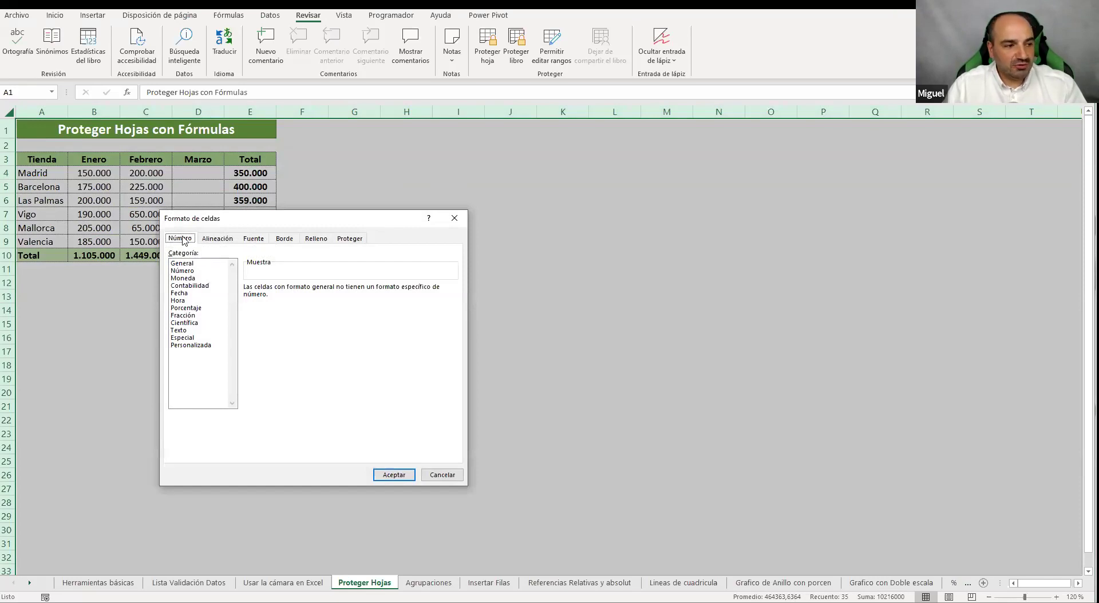
click(224, 240)
click(260, 246)
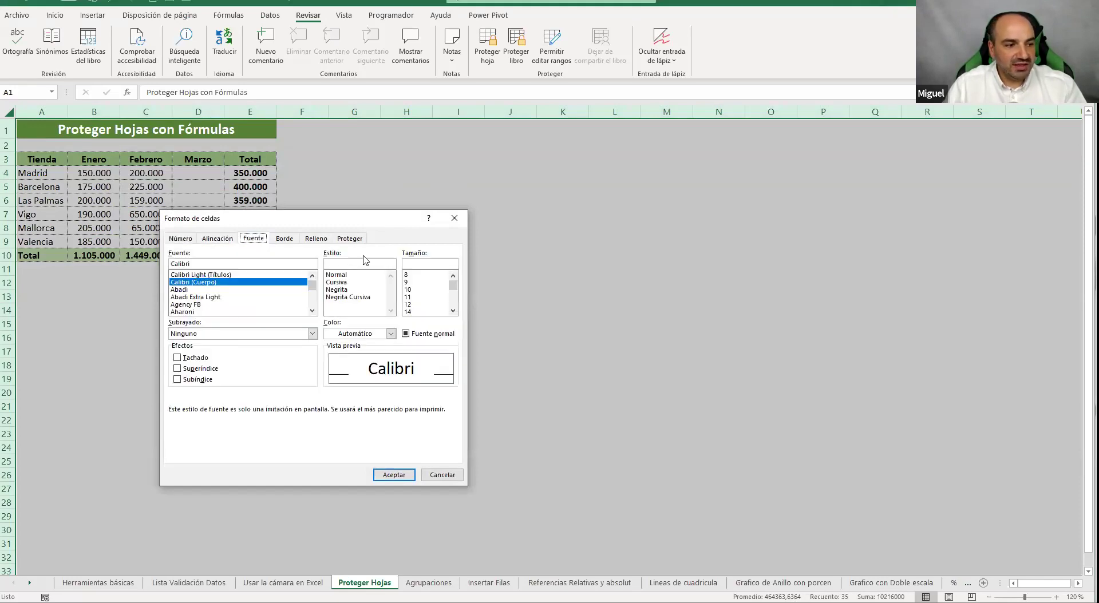
click(349, 239)
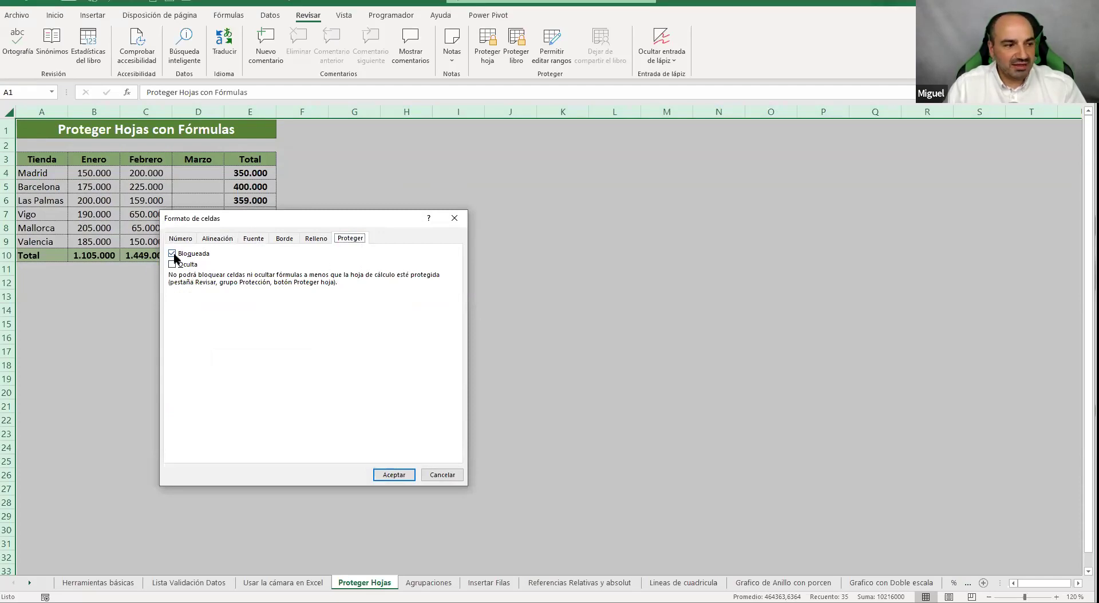
drag(371, 223, 482, 215)
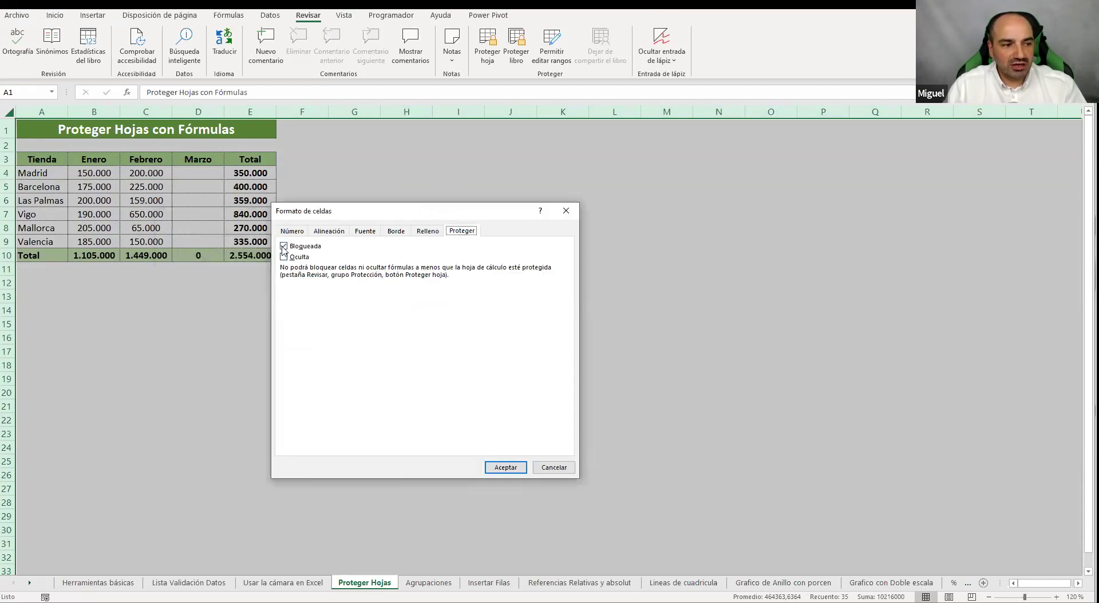
click(487, 464)
click(375, 217)
text(aSDFA)
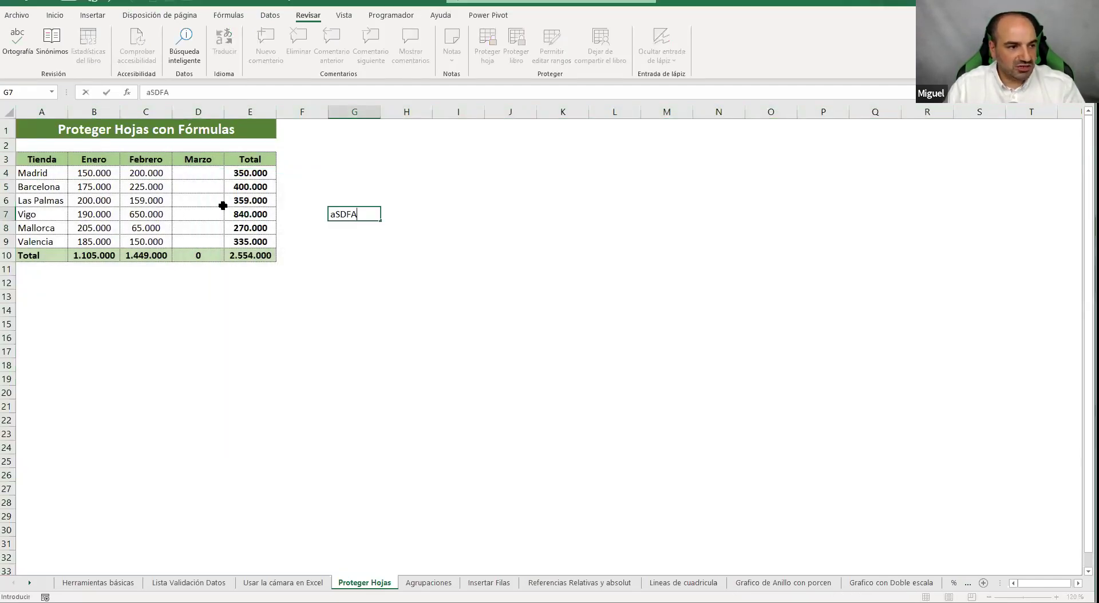
click(222, 205)
text(234234)
click(458, 296)
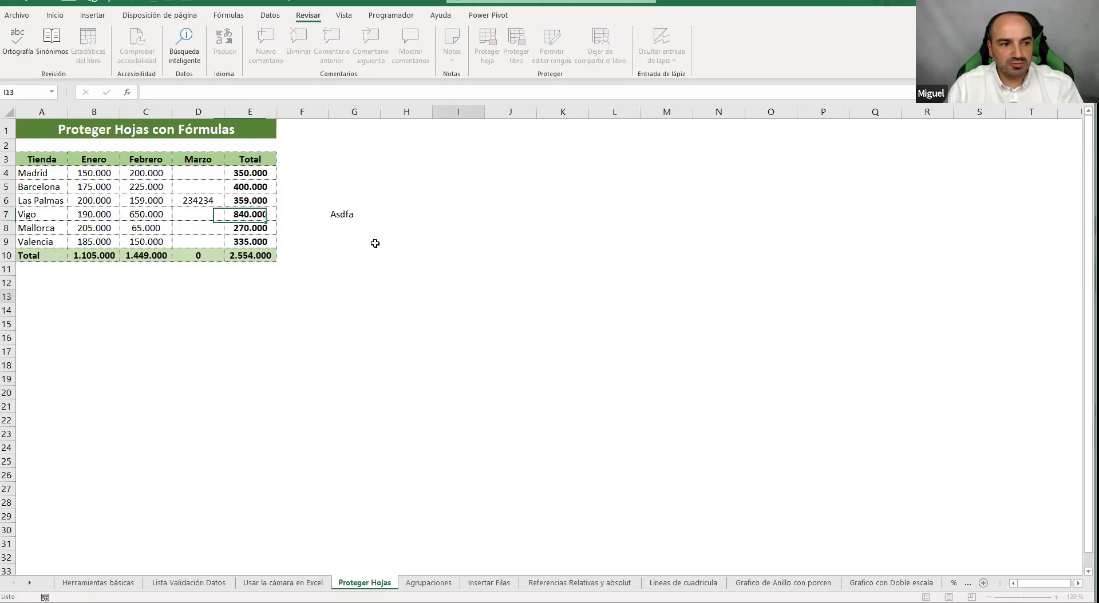
click(342, 215)
key(Delete)
click(217, 203)
key(Delete)
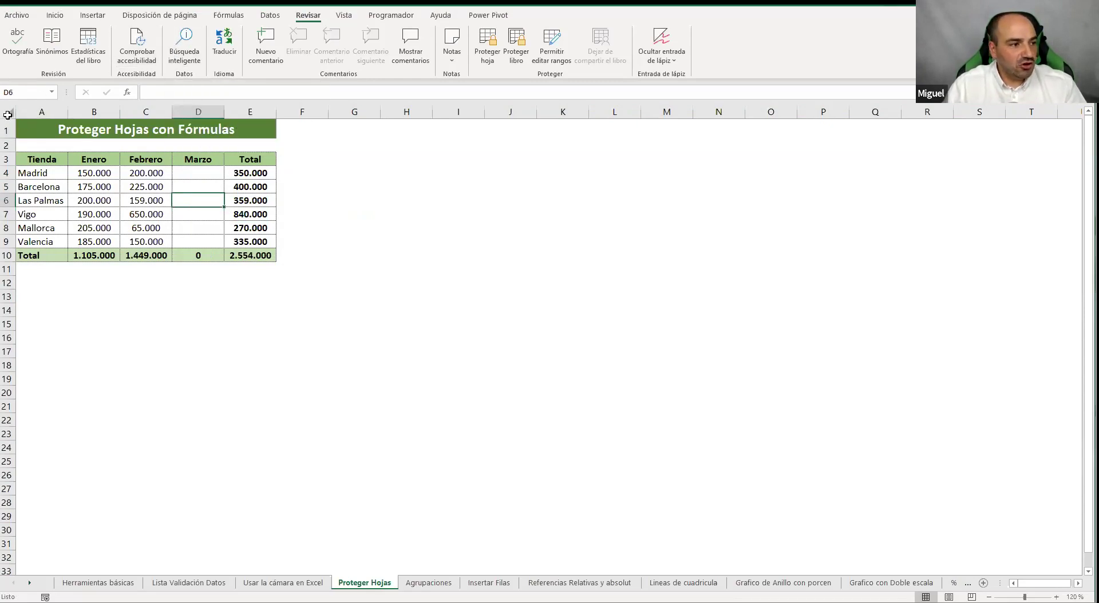
Uncheck Bloqueada for the whole sheet in Formato de celdas > Proteger
click(7, 112)
right_click(134, 186)
click(206, 331)
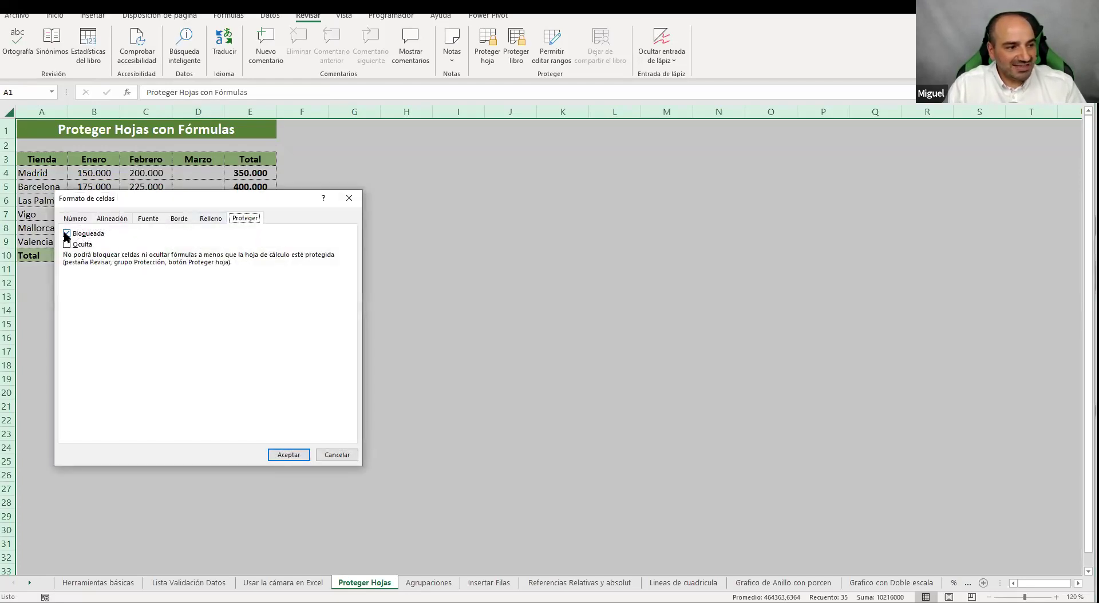
click(67, 234)
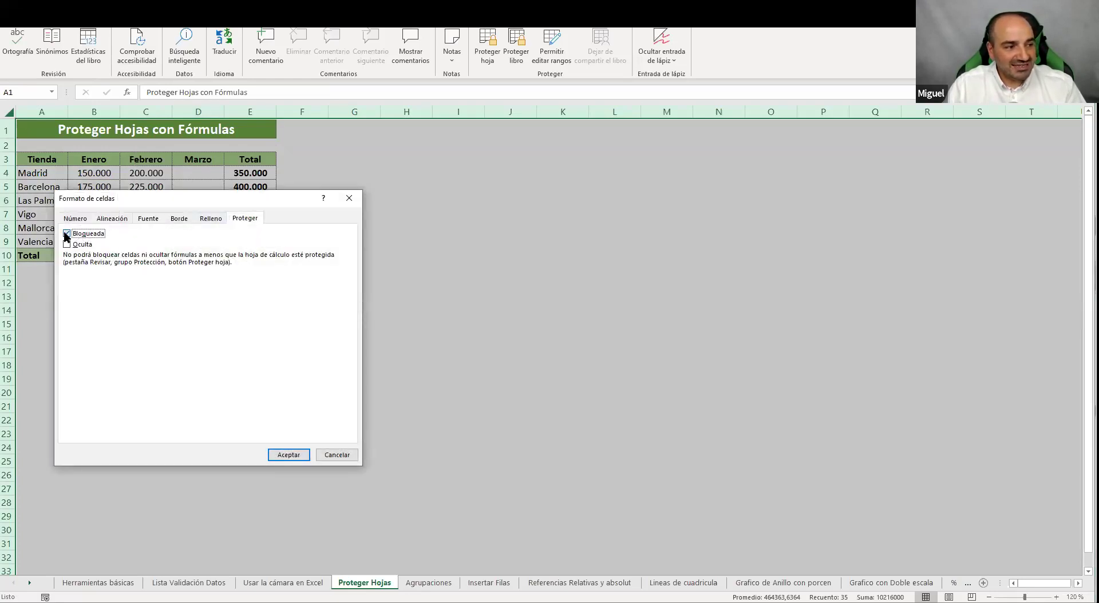
click(289, 456)
Cancel Proteger hoja, recheck the cell protection setting unchanged, and deselect the sheet
click(486, 58)
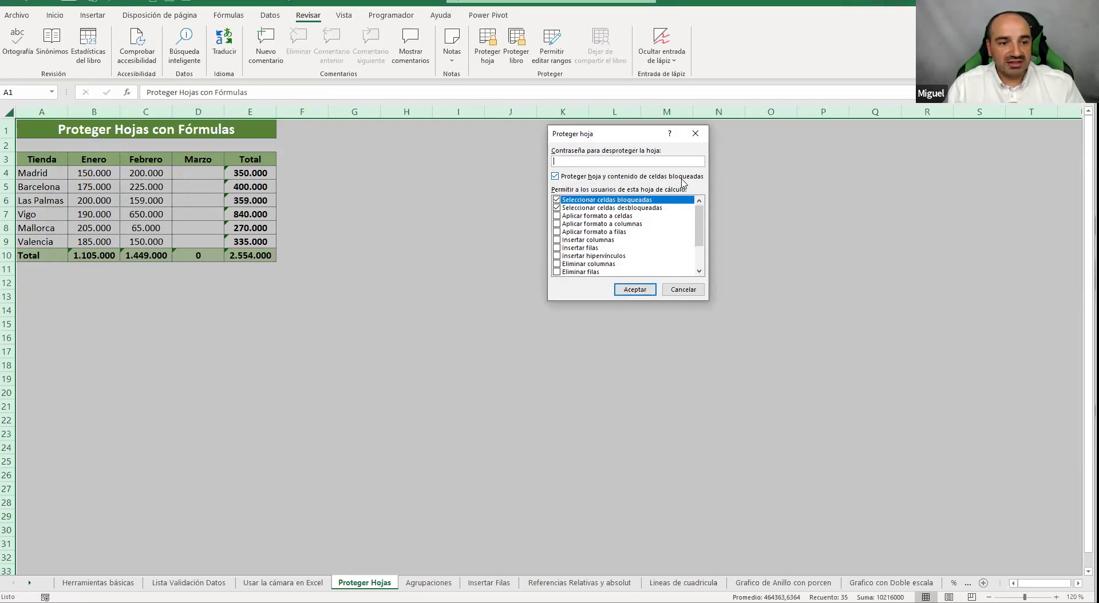
click(682, 288)
right_click(297, 231)
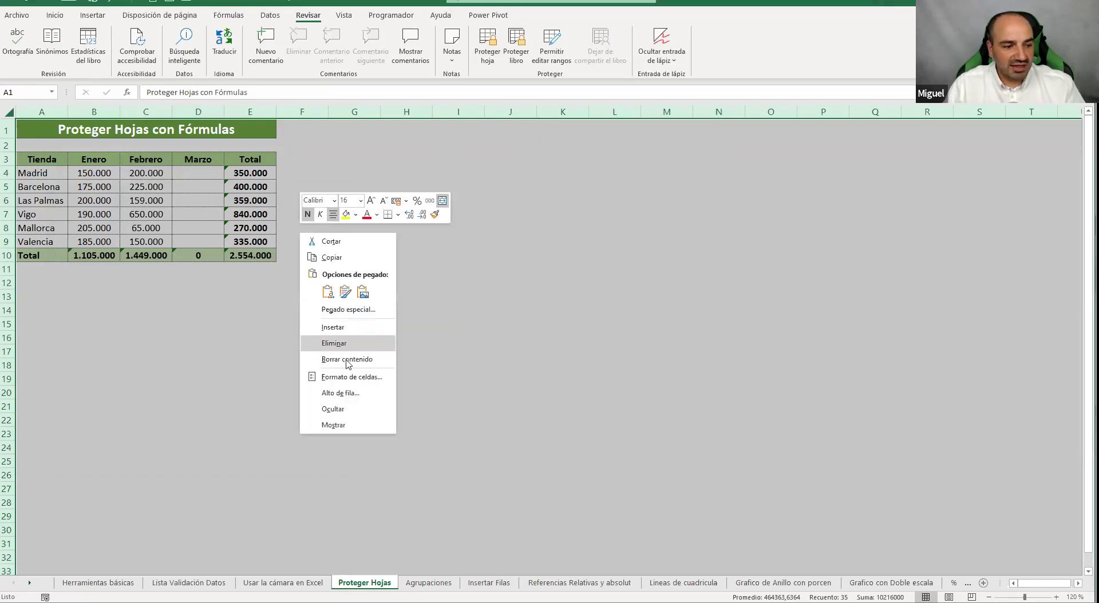
click(347, 376)
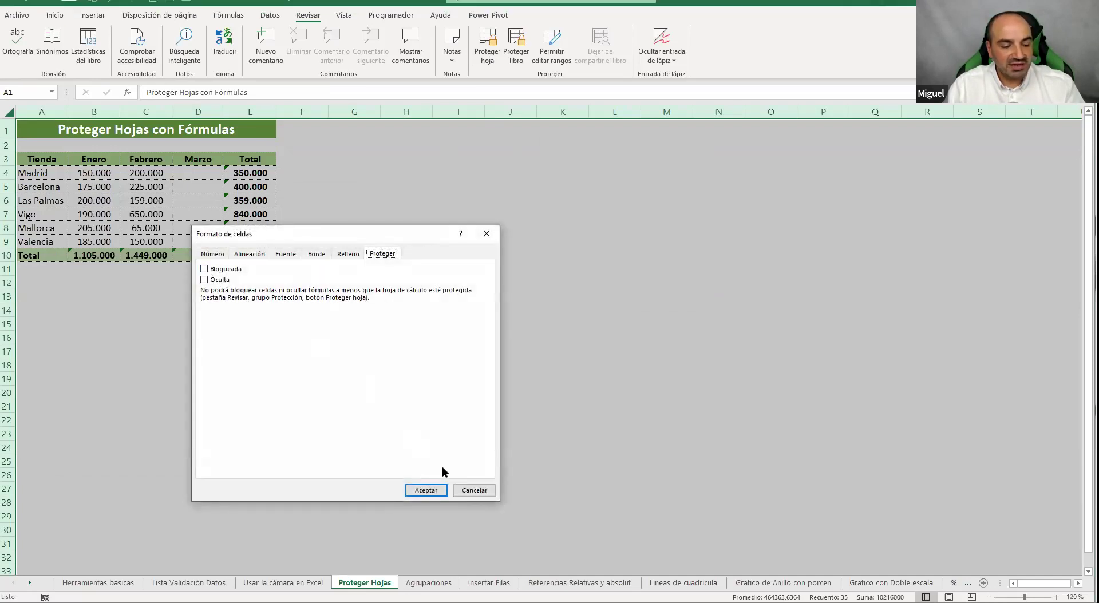
click(481, 490)
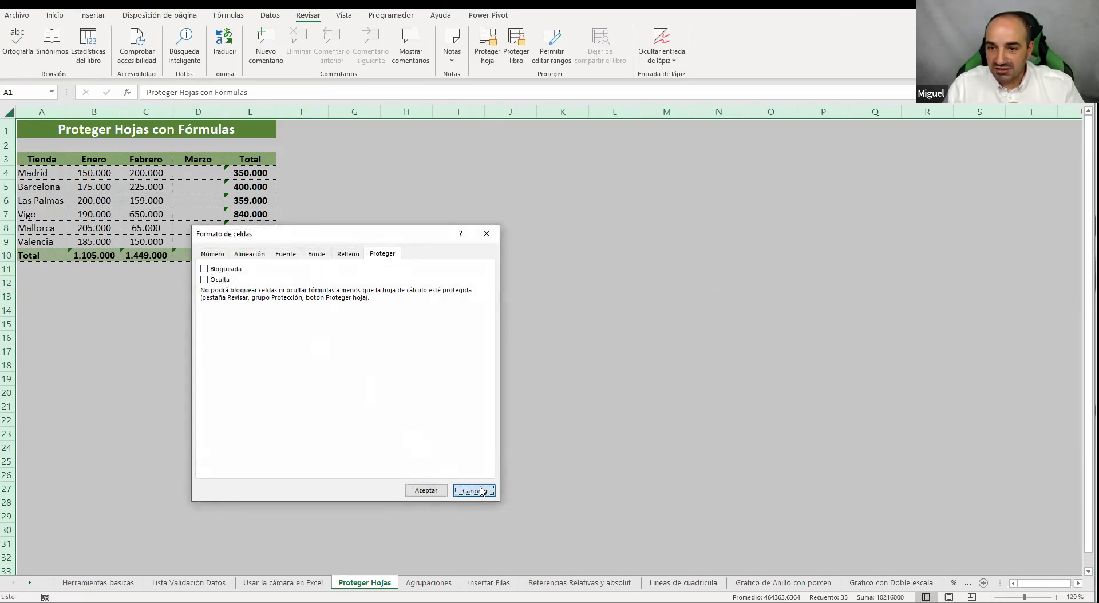
click(458, 406)
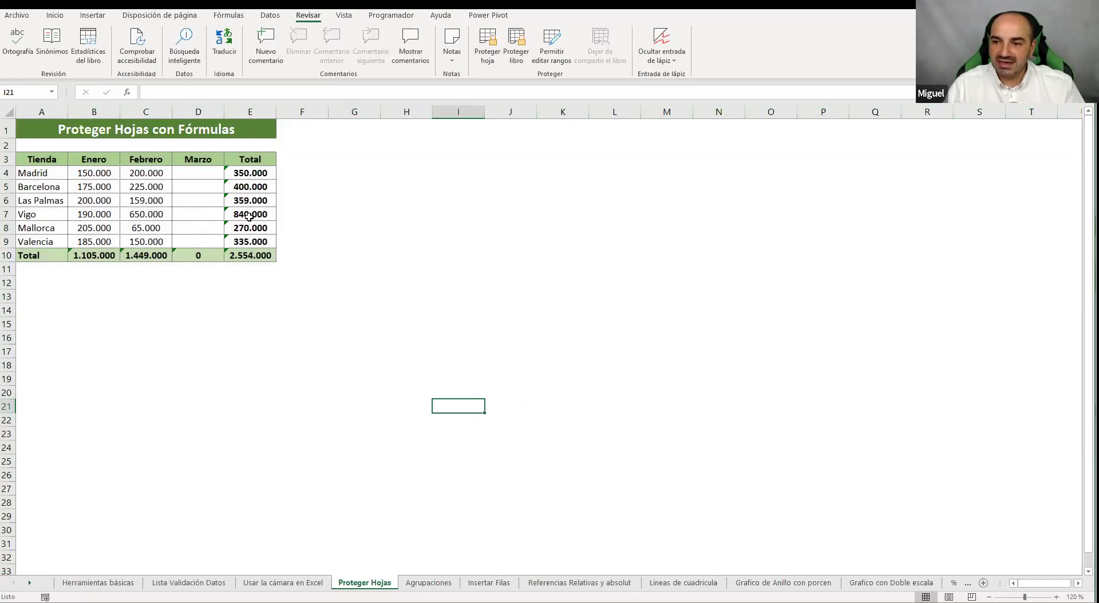
Select the Total column and Total row formulas by dragging, then select empty range J14:N14
click(371, 225)
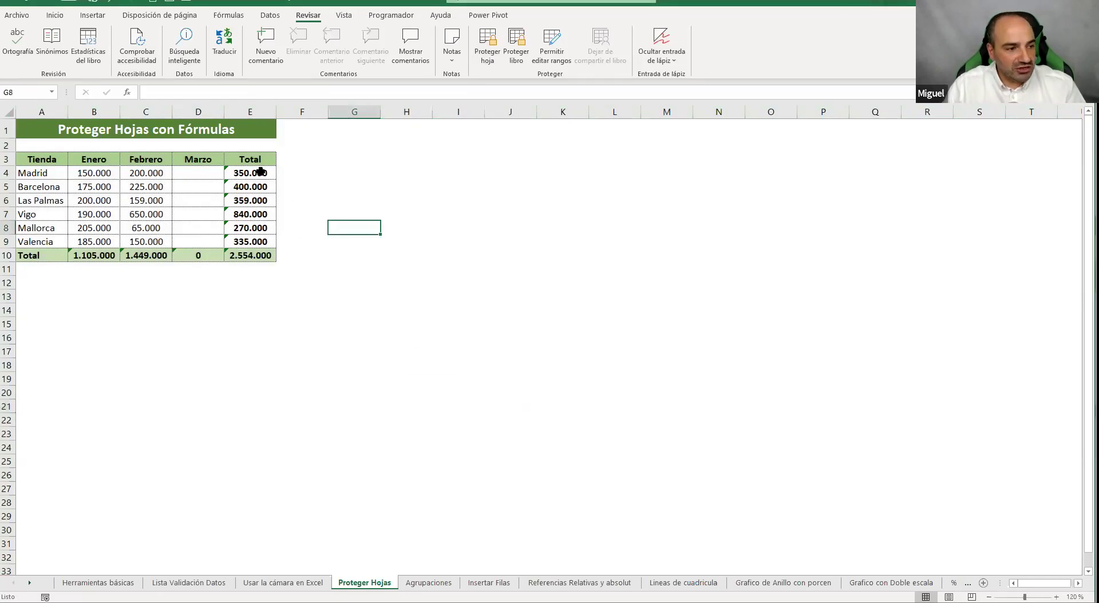
drag(250, 173, 258, 252)
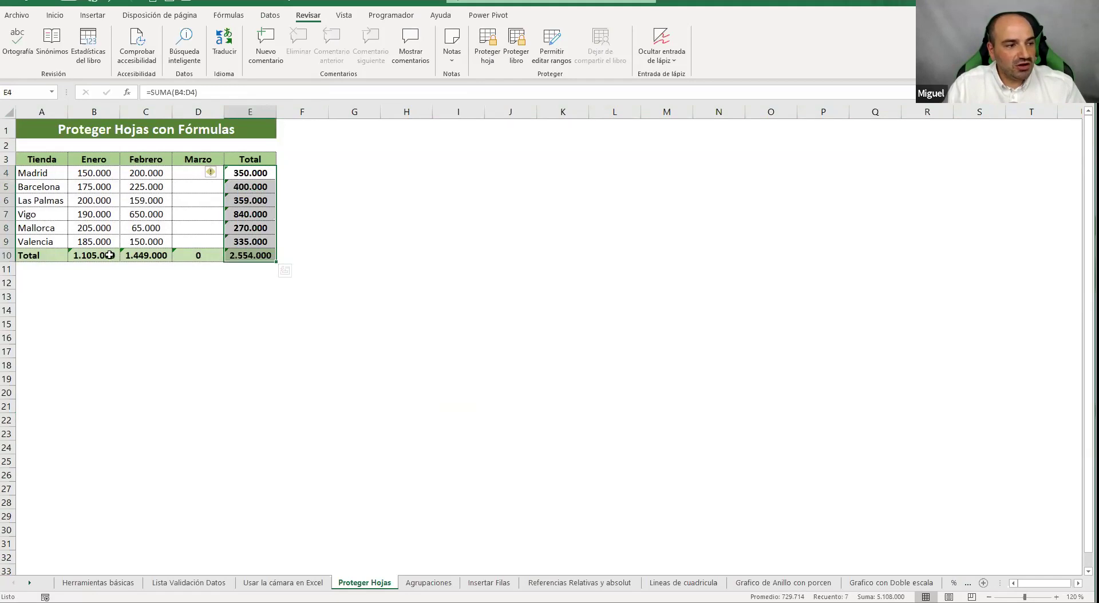
drag(96, 255, 208, 255)
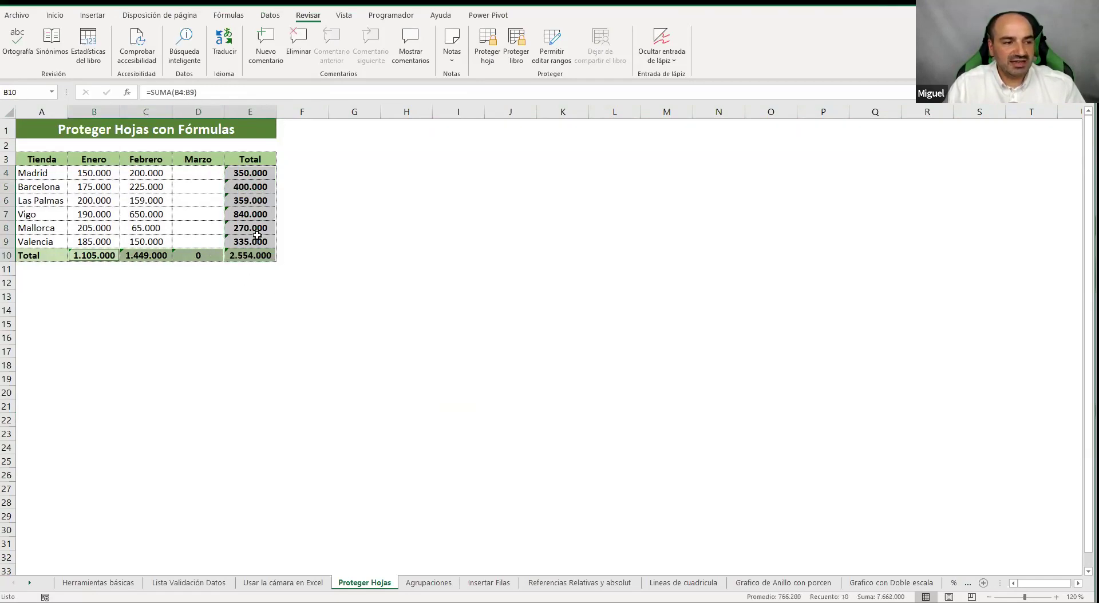
click(395, 230)
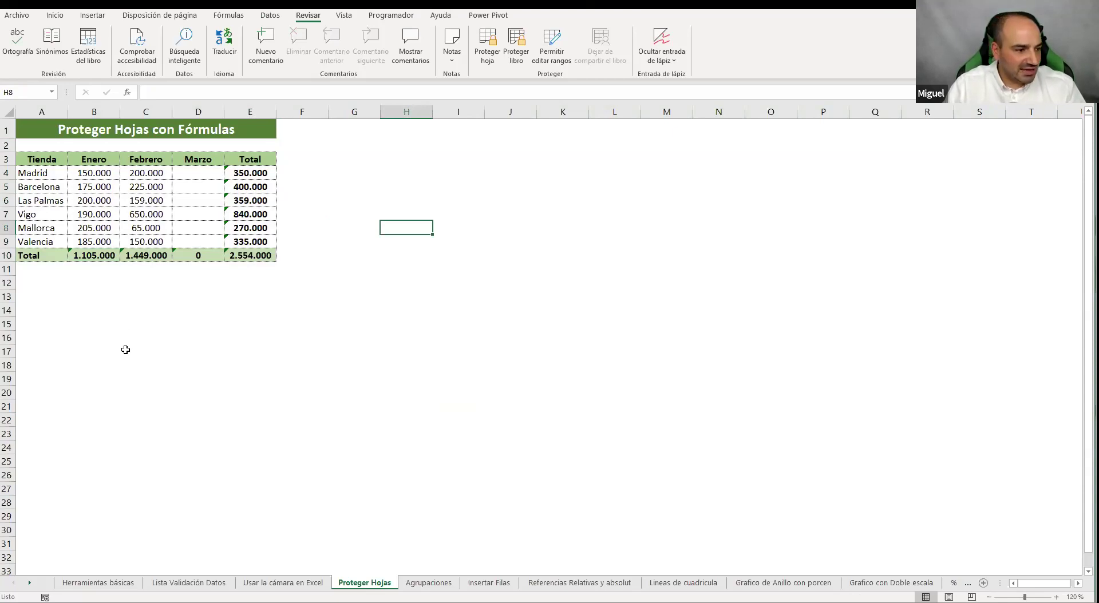
drag(122, 348, 270, 344)
drag(410, 160, 407, 201)
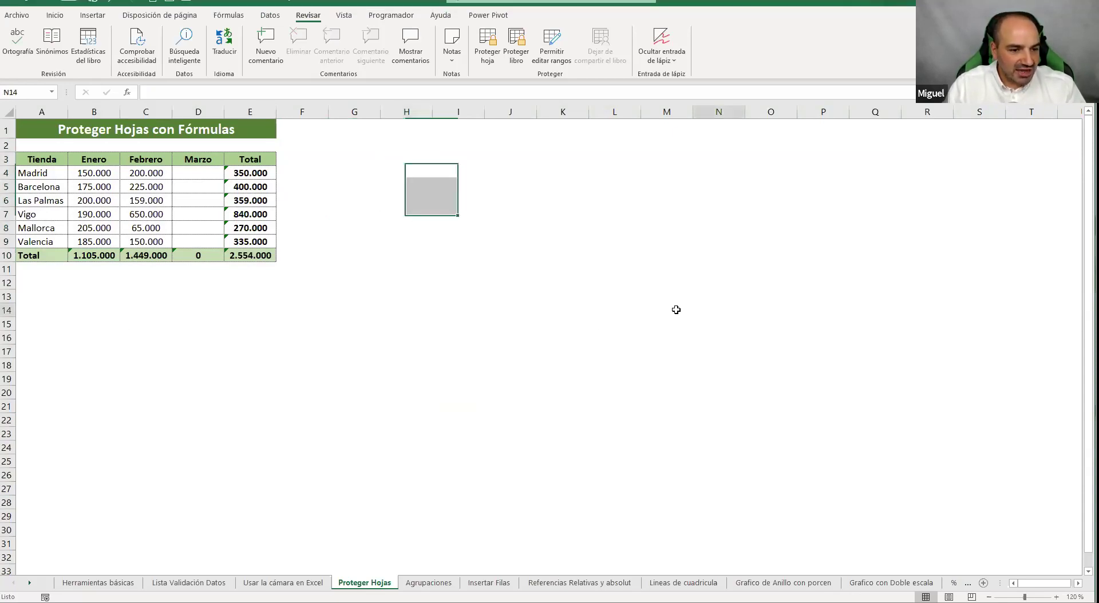
drag(710, 311, 540, 319)
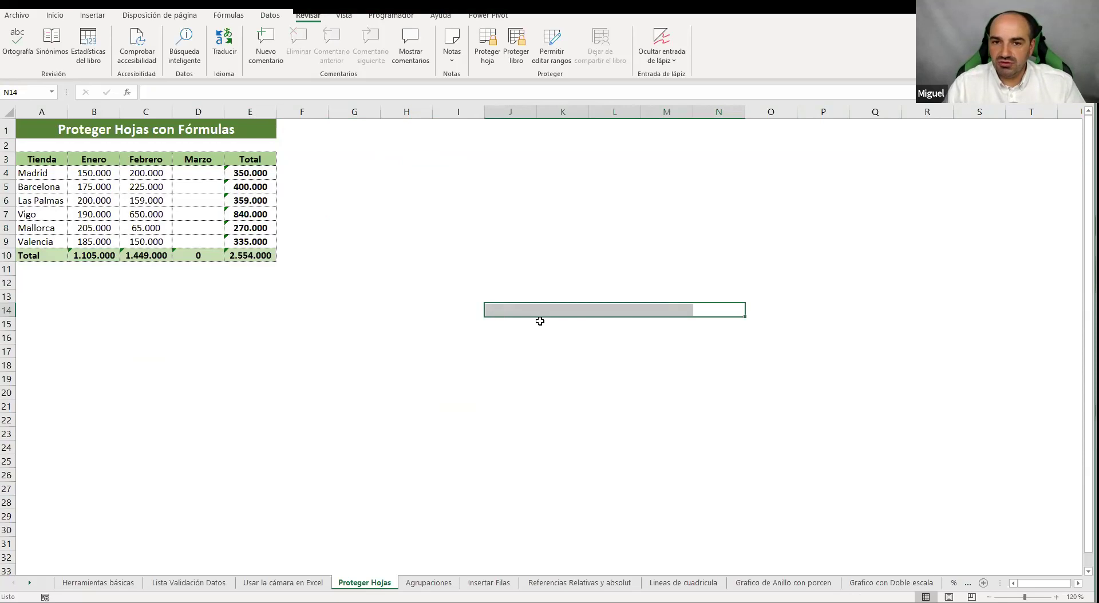
Use Inicio > Buscar y seleccionar > Fórmulas to select every formula cell on the sheet
click(55, 15)
click(967, 54)
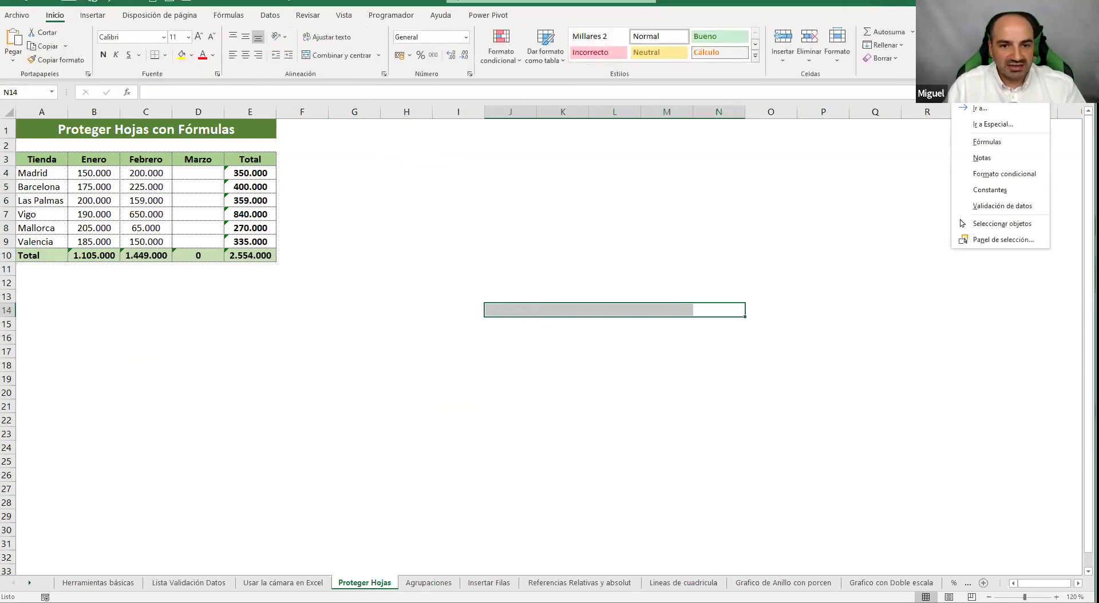
click(993, 143)
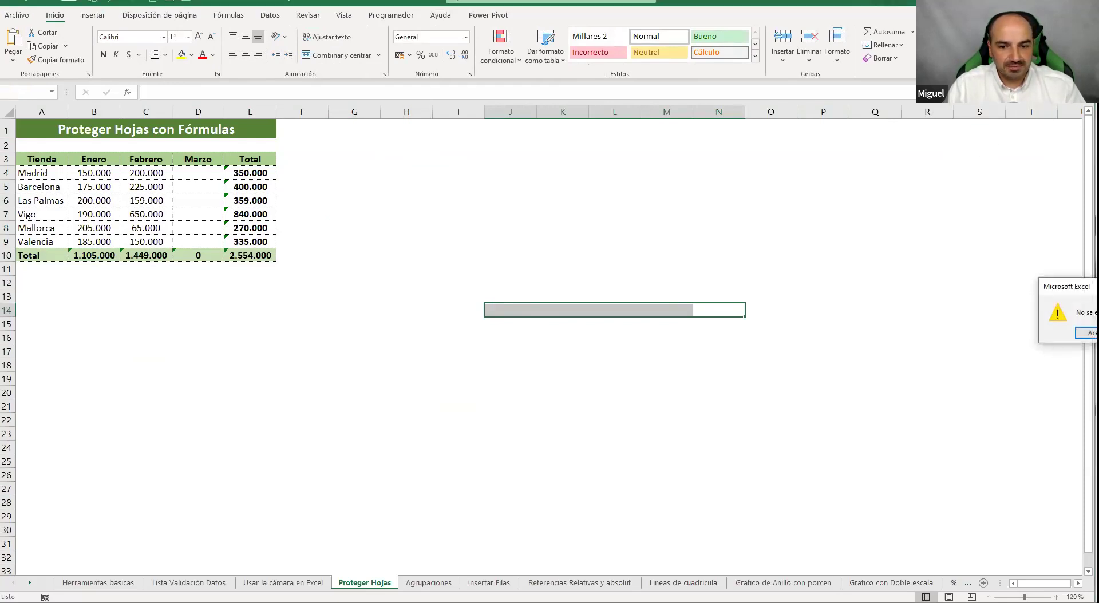
click(1086, 332)
click(967, 54)
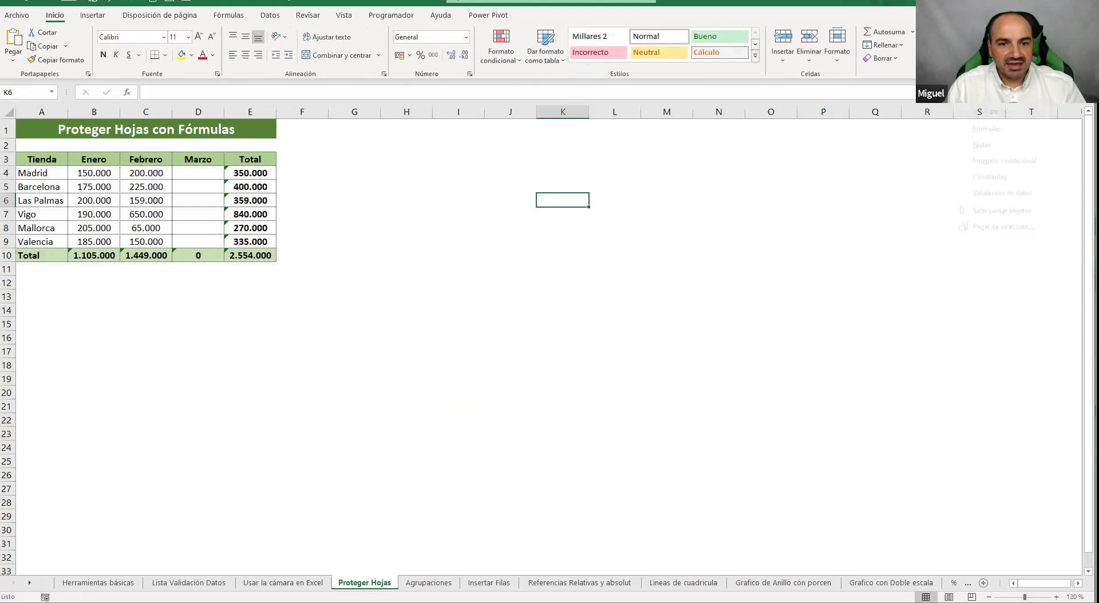
click(993, 143)
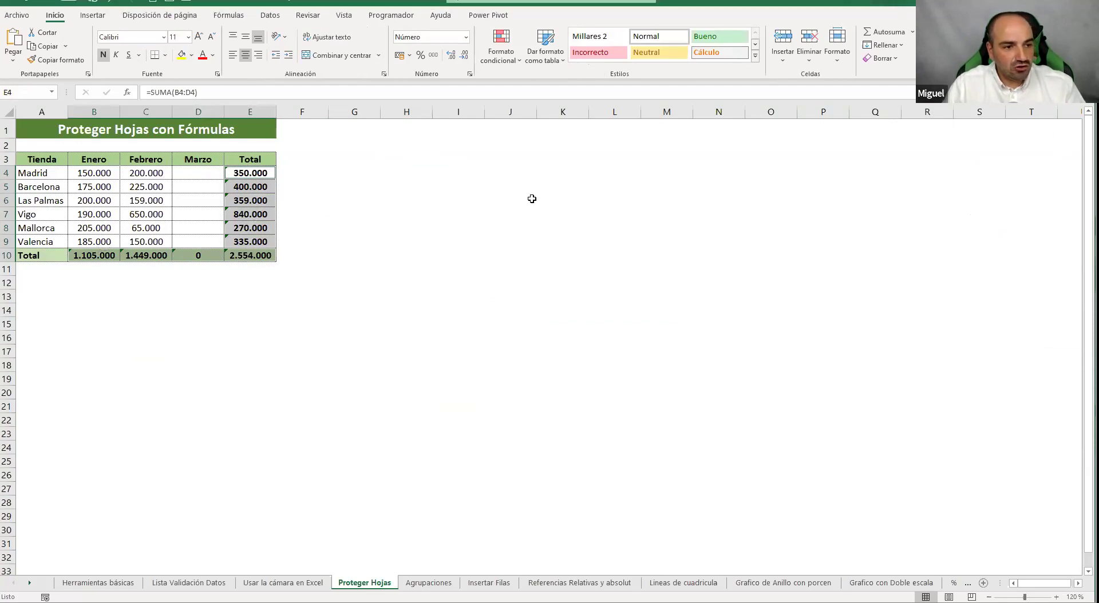
Check Locked for the selected Total formula cells in Format Cells > Protection, then deselect them
right_click(258, 201)
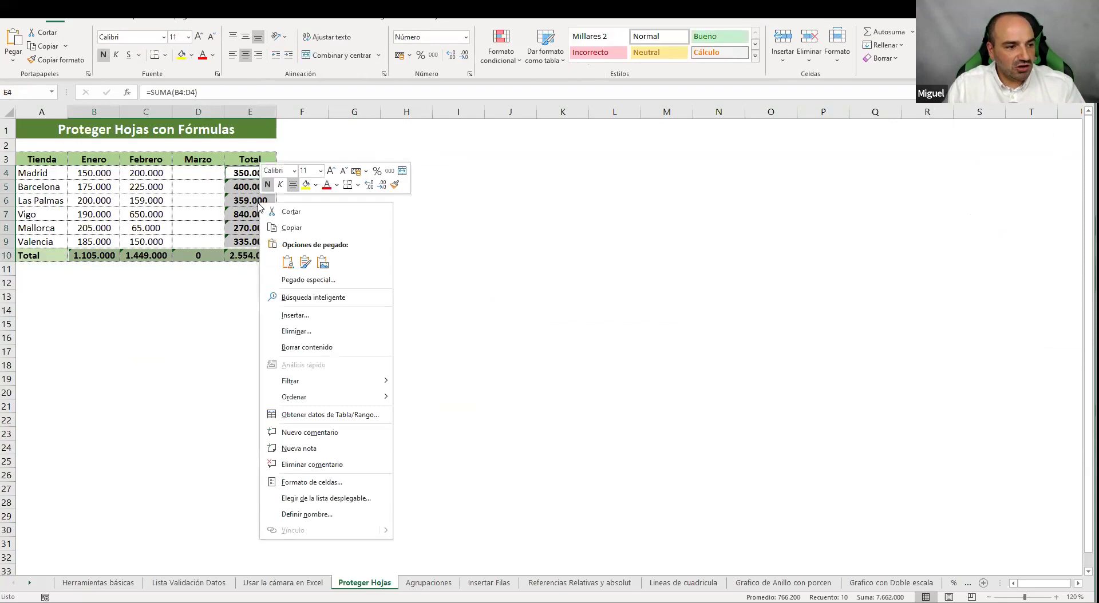
click(330, 482)
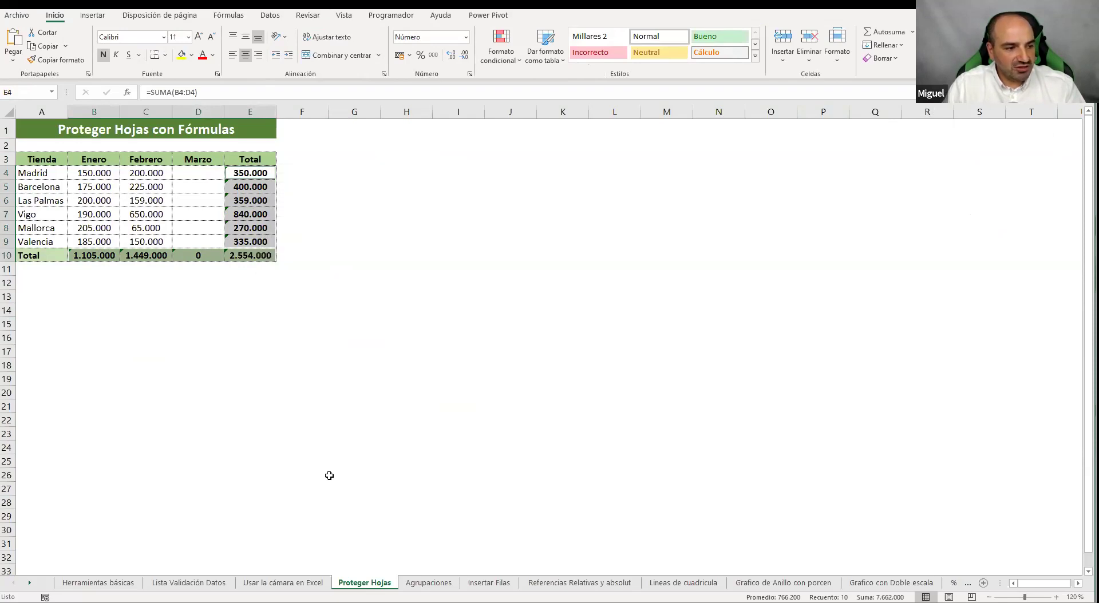
click(188, 367)
click(188, 368)
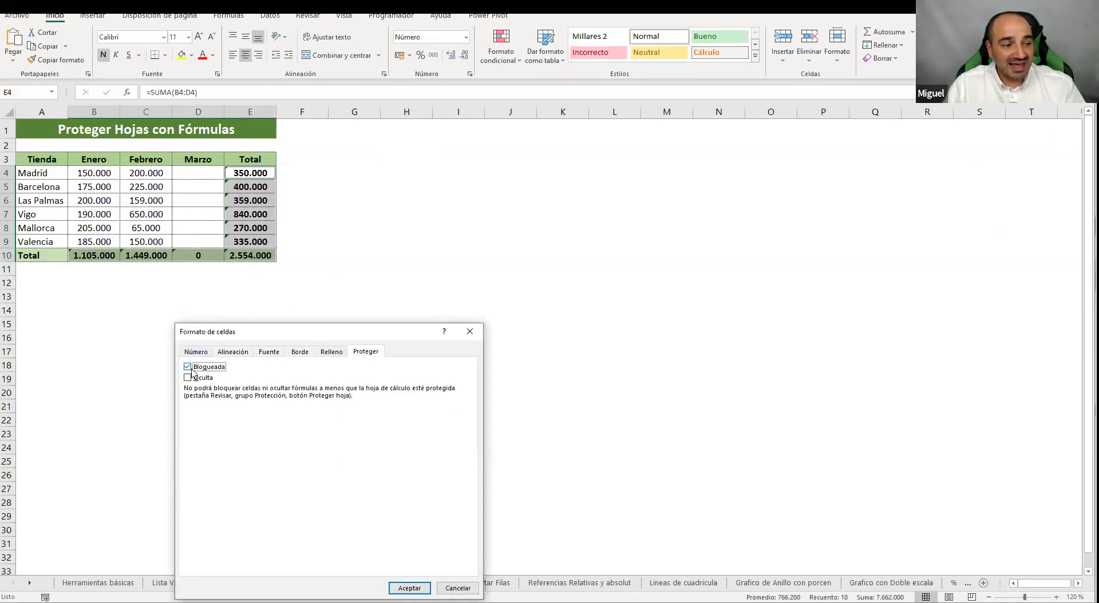
drag(335, 330, 574, 195)
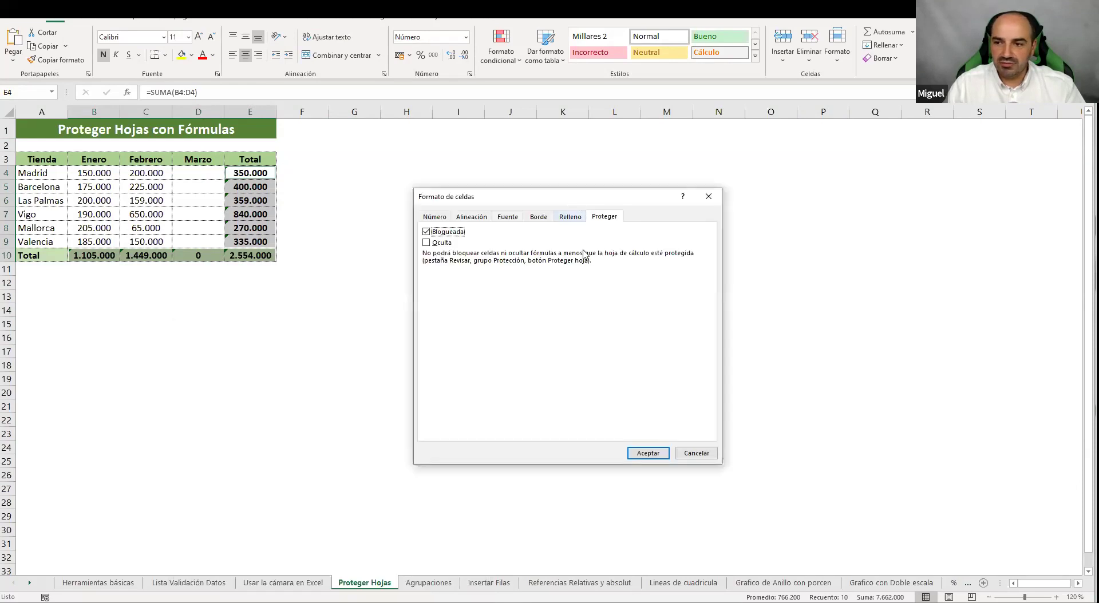
click(646, 453)
drag(458, 241, 510, 241)
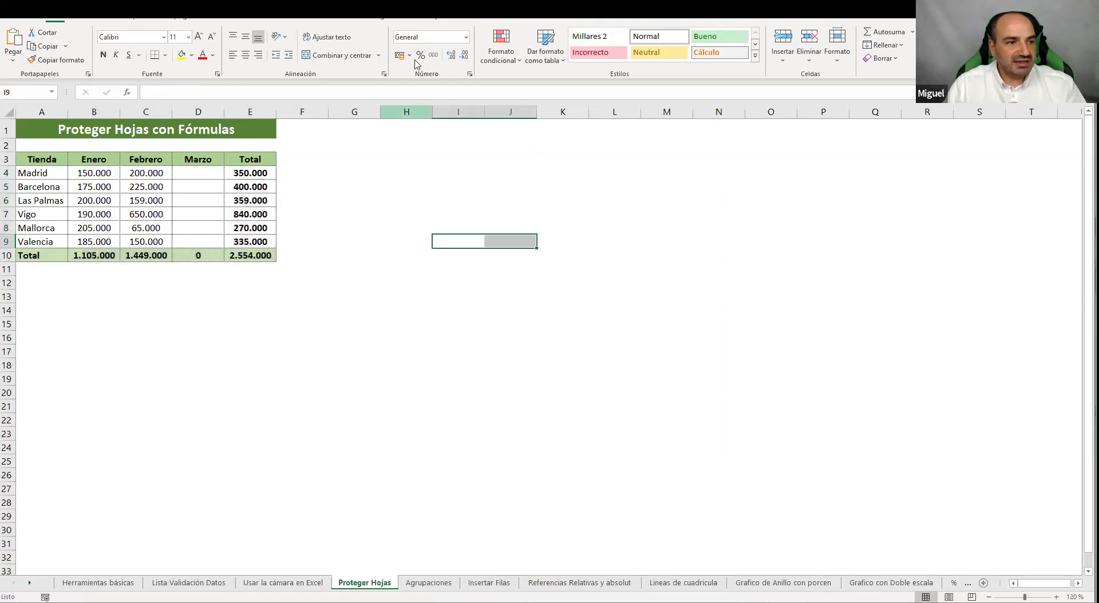
click(397, 274)
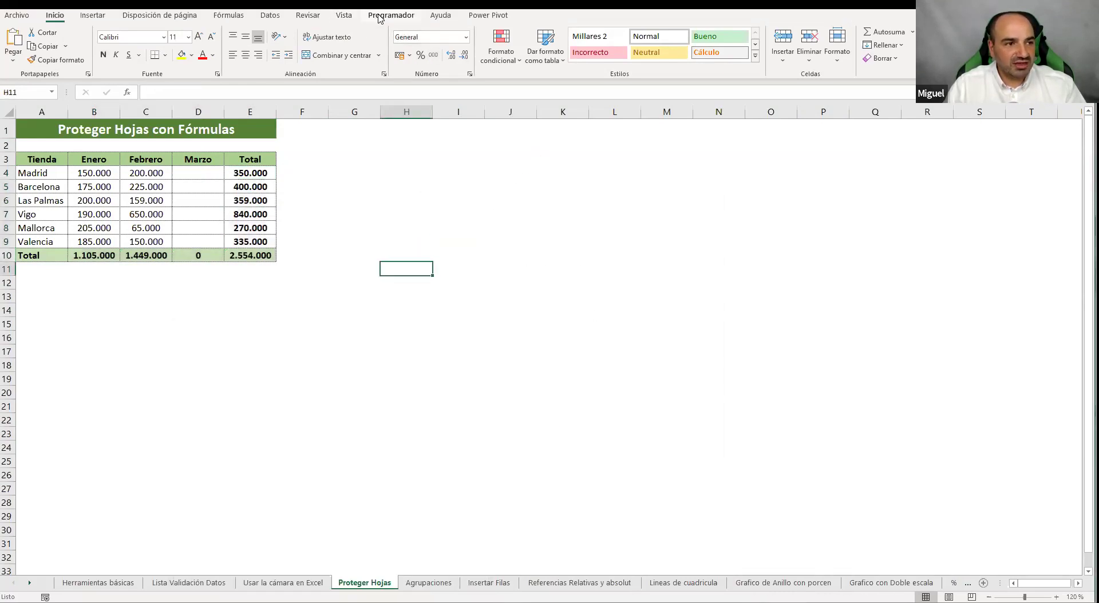
Protect the Proteger Hojas sheet from the Revisar tab, entering and confirming a password
click(308, 16)
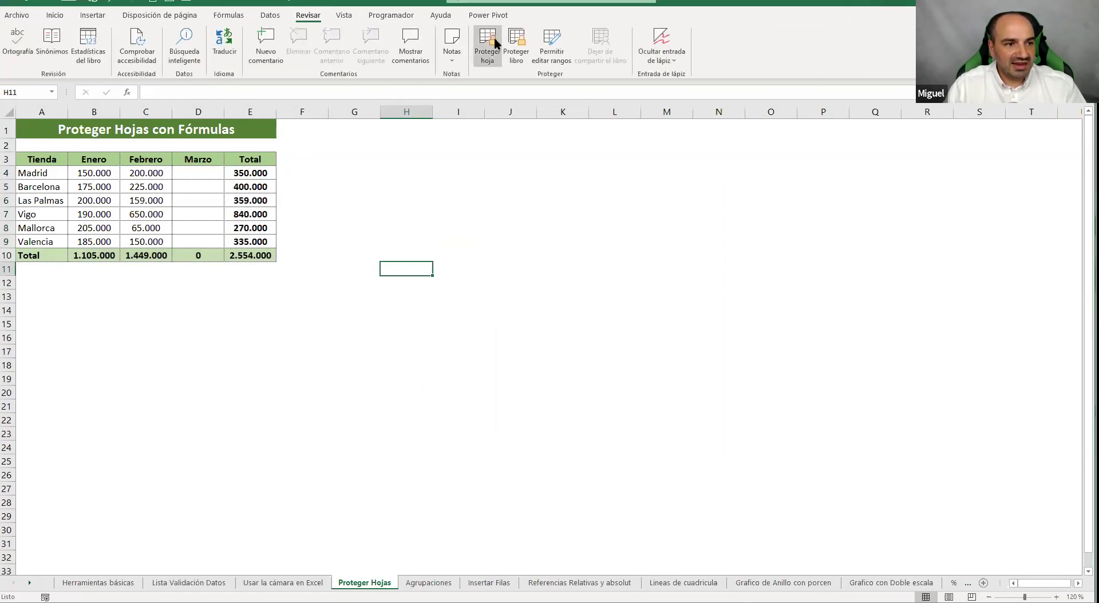
click(494, 38)
text(1234)
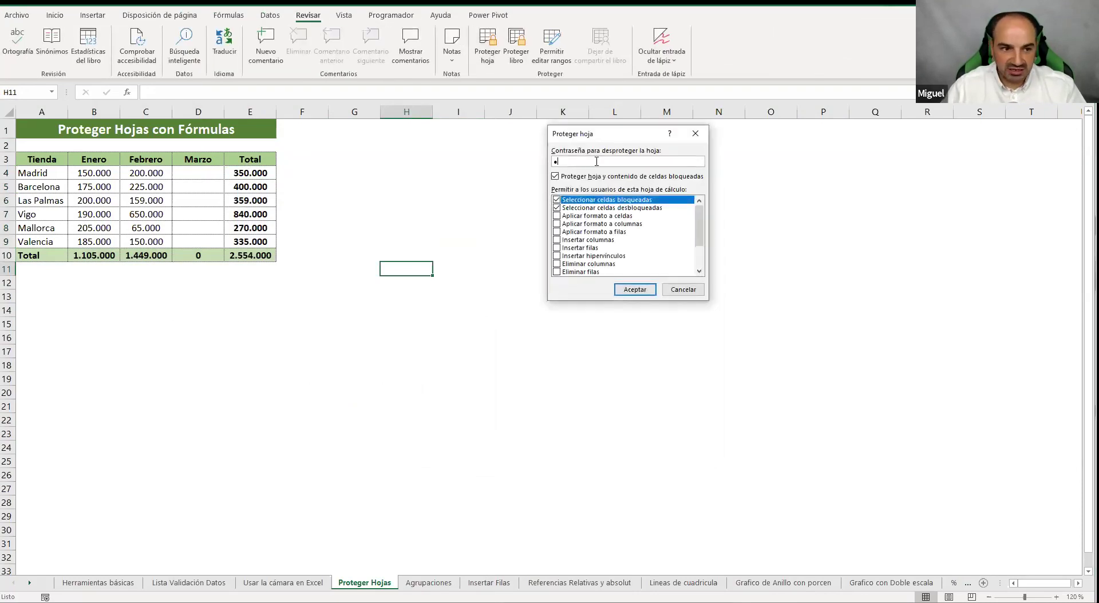
key(Return)
text(1234)
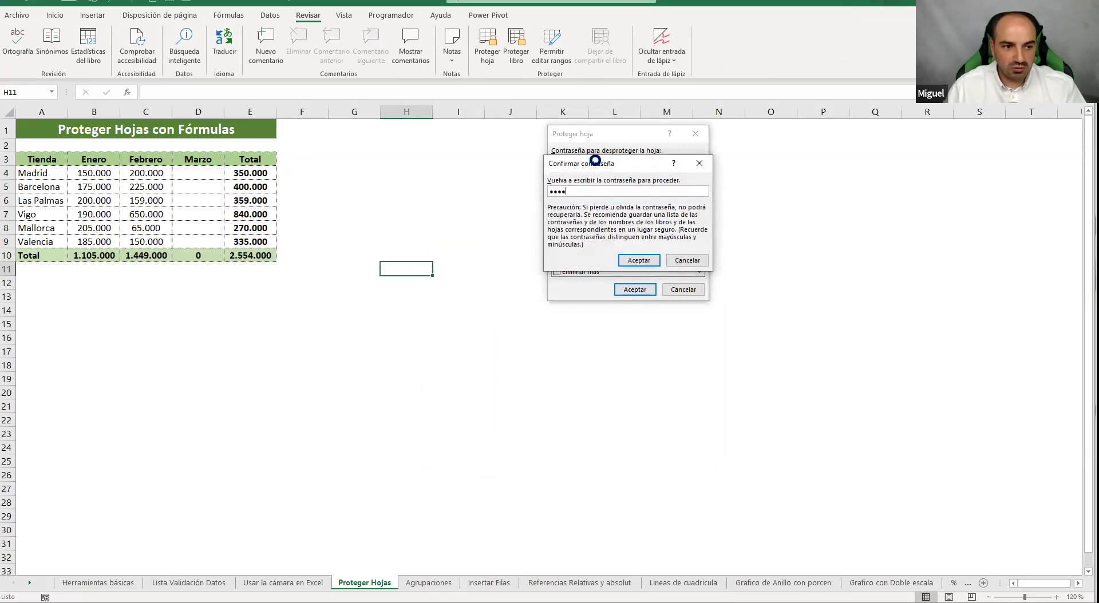
key(Return)
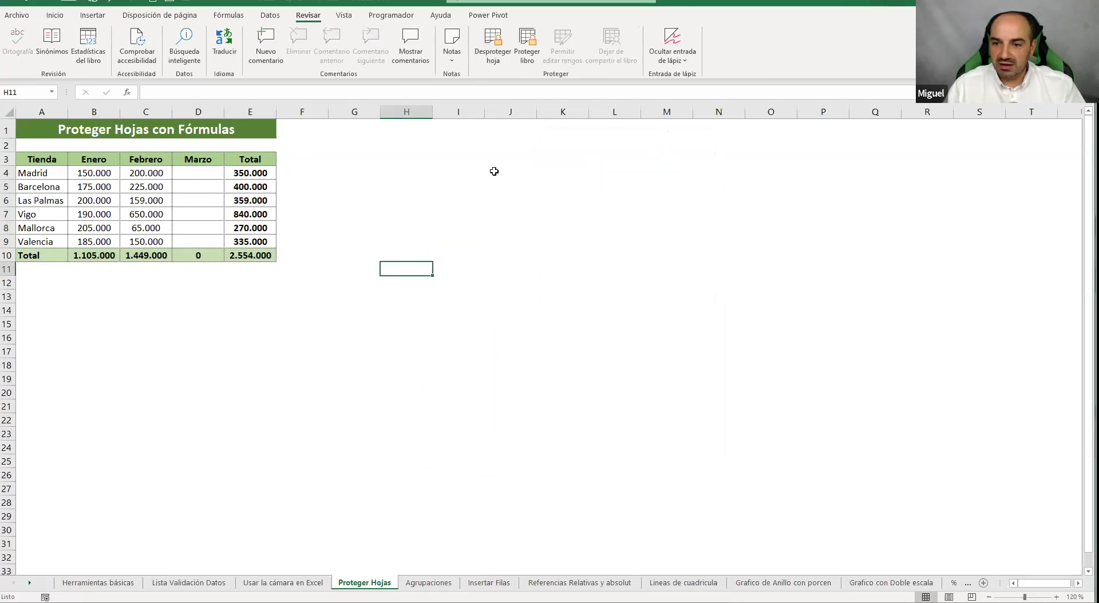
Enter 456.456 in Madrid's Marzo cell D4, then confirm E6 refuses editing; cancel unprotecting
click(198, 176)
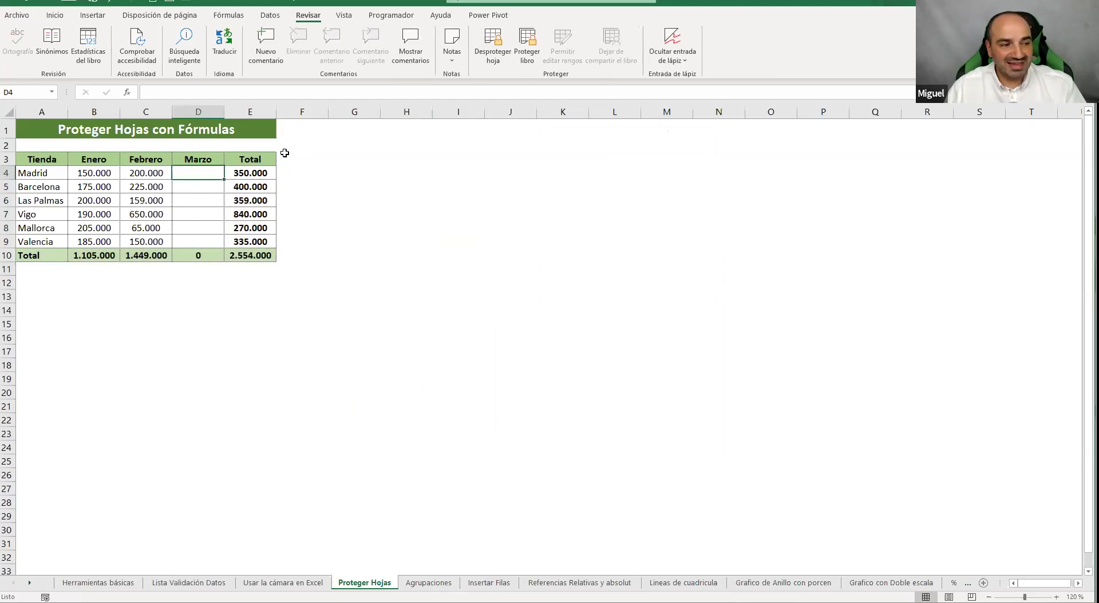
text(456.456)
key(Return)
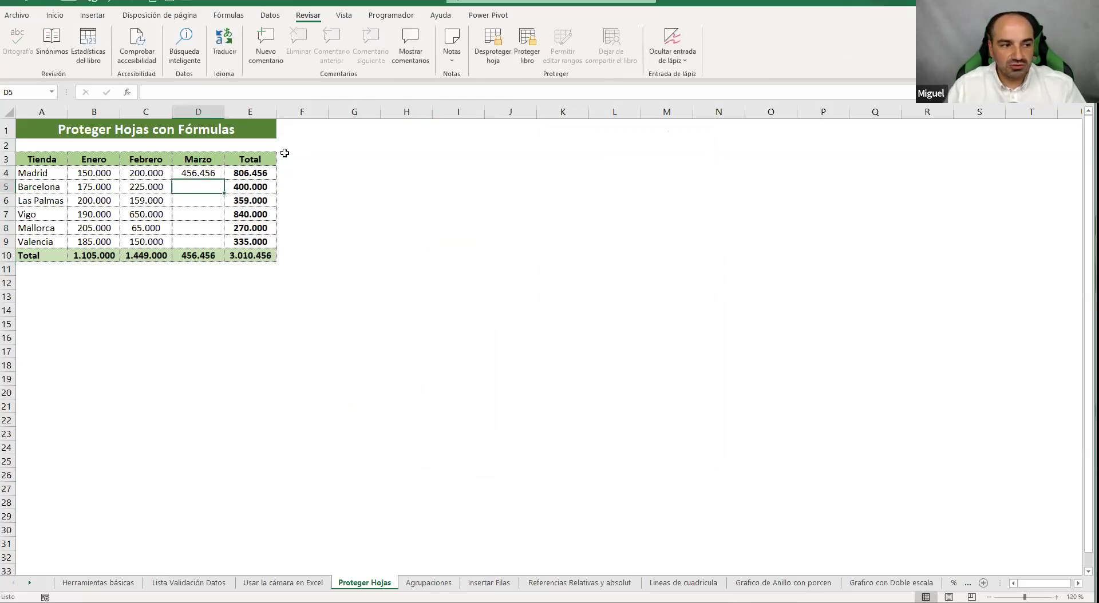
click(262, 198)
key(Delete)
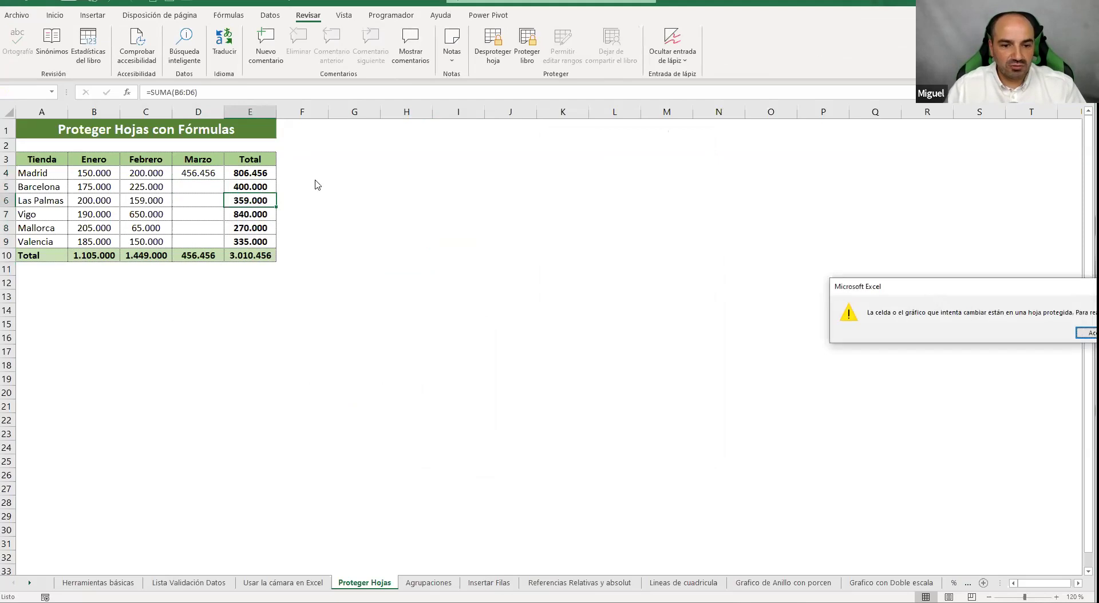
drag(927, 291, 517, 240)
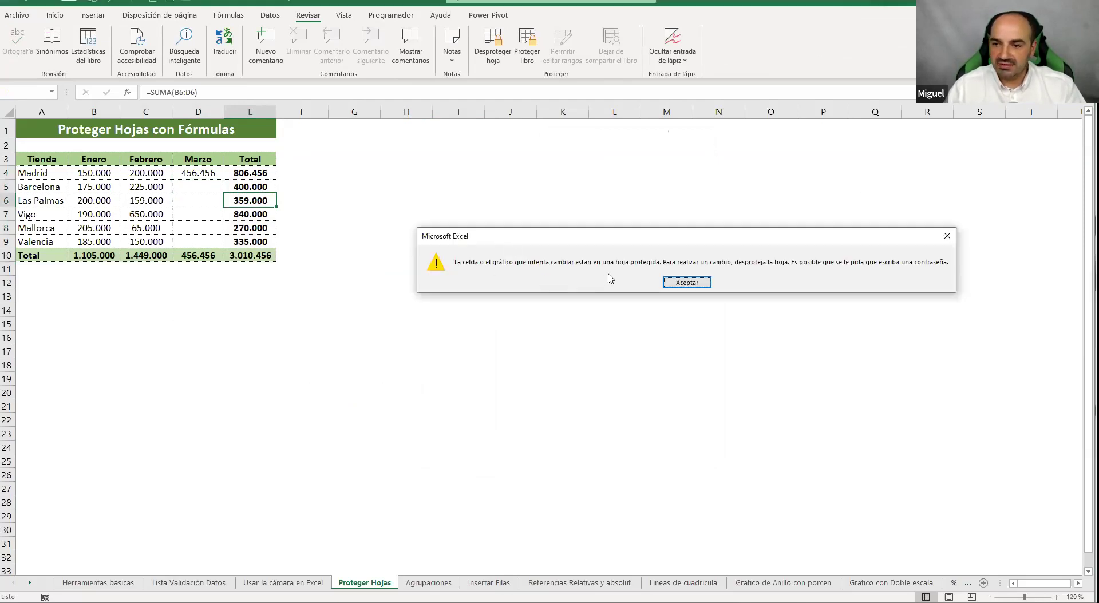
click(685, 282)
click(493, 57)
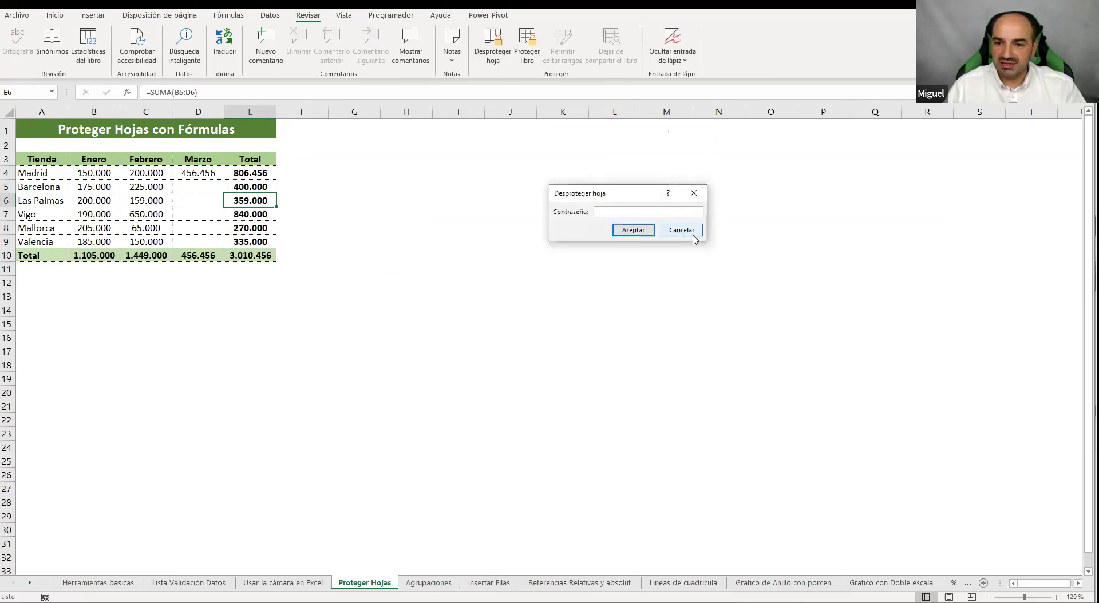
click(691, 234)
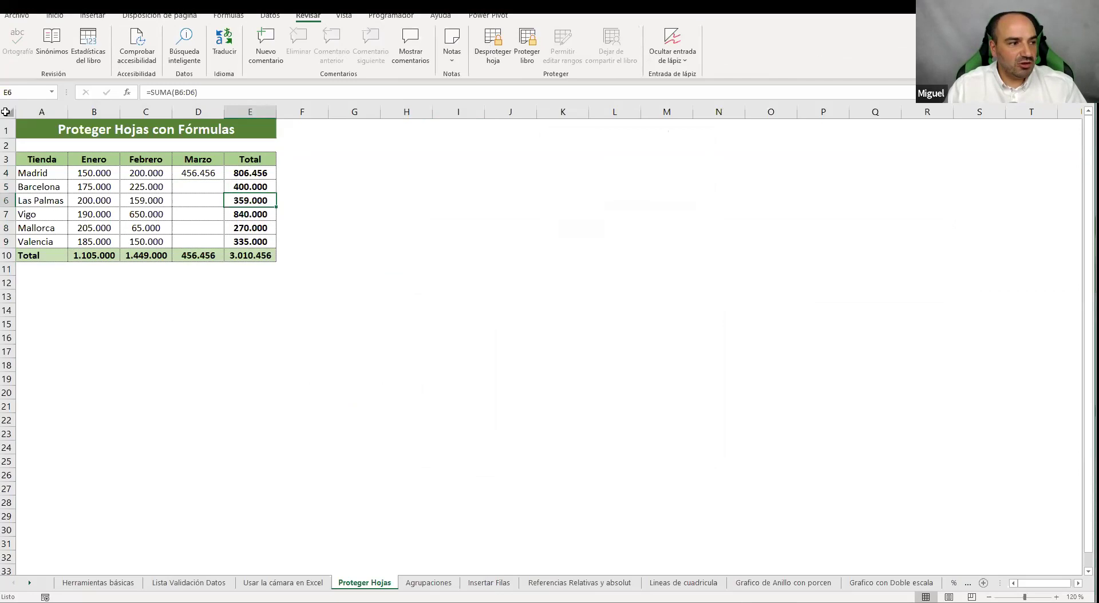
Select the whole sheet and unprotect it with the password
click(5, 112)
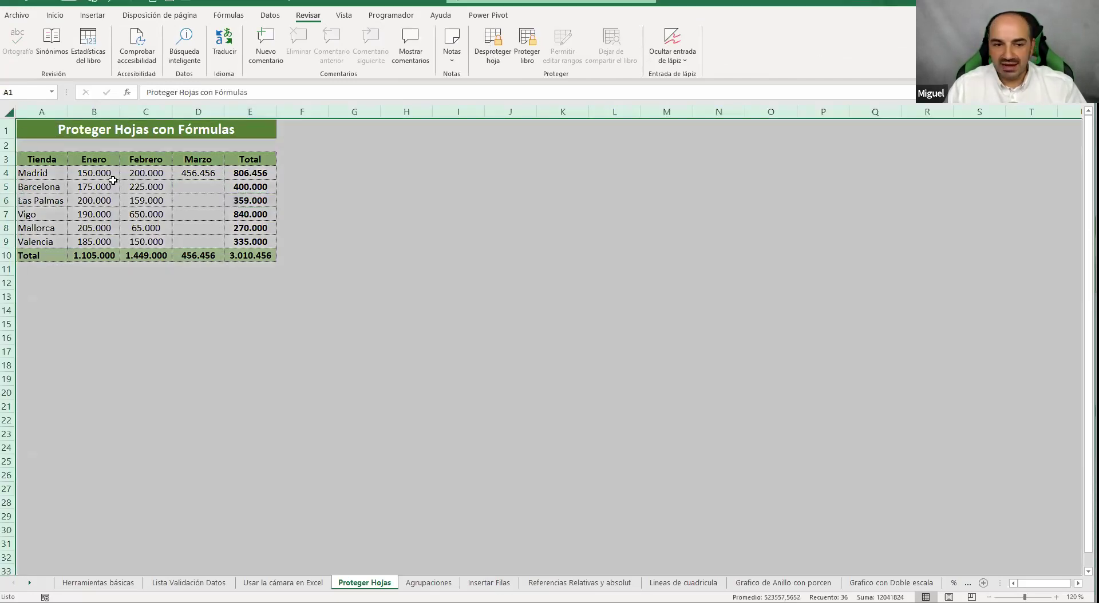
right_click(154, 200)
key(Escape)
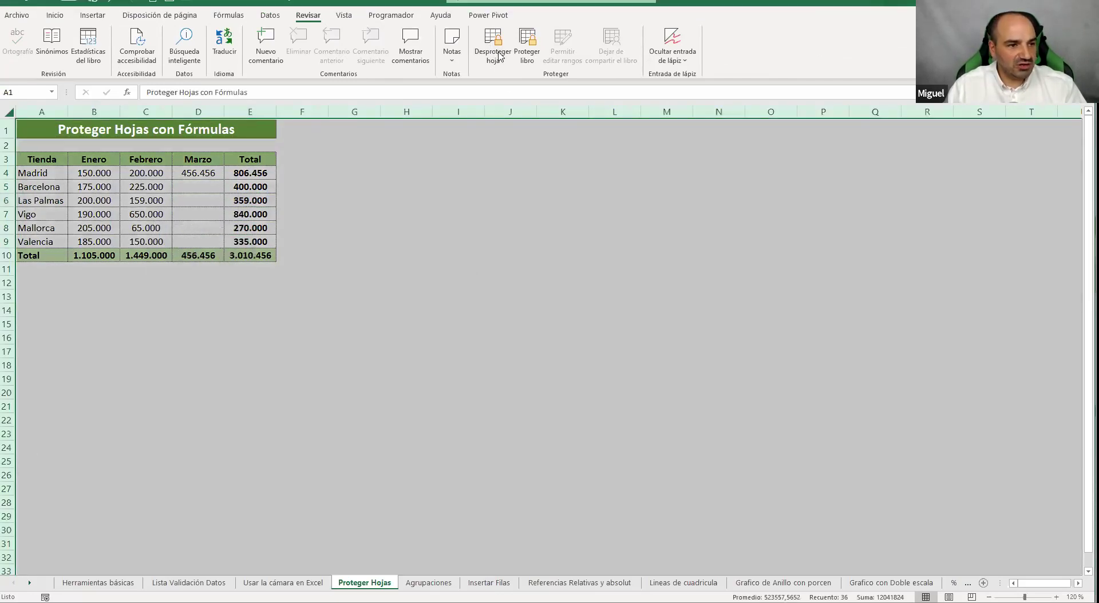
click(493, 42)
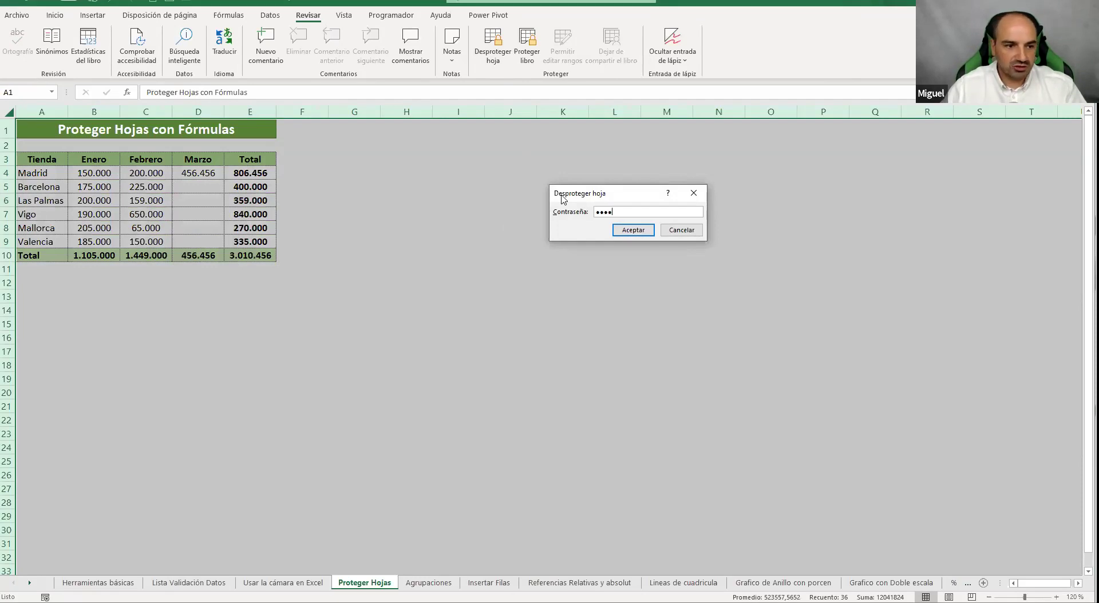
key(Return)
Review all cells' protection settings without changes, then clear Madrid's Marzo value in D4
right_click(131, 186)
click(189, 330)
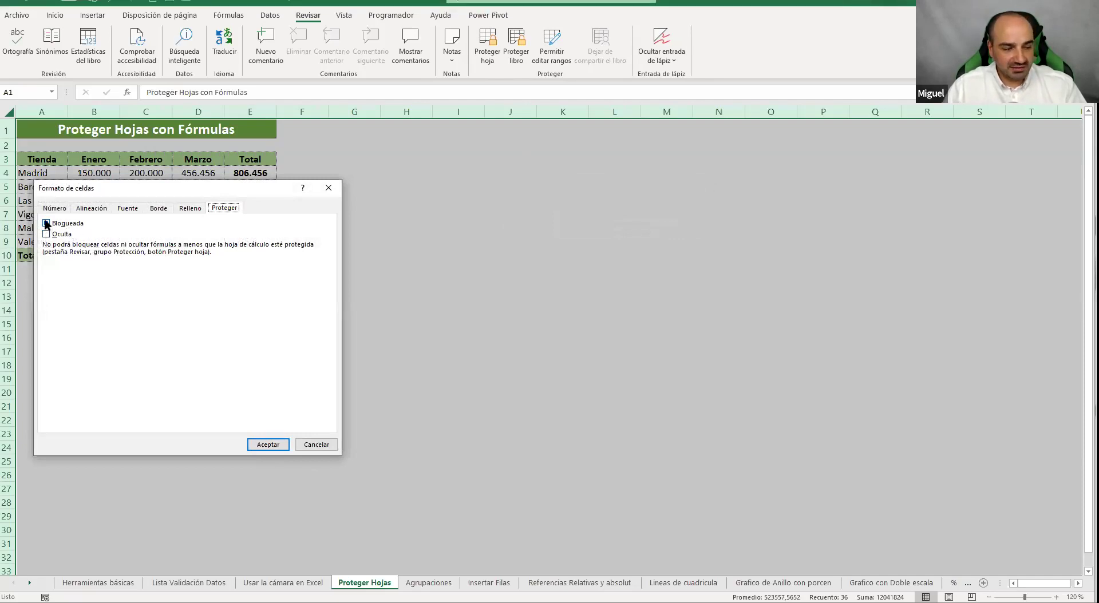
click(46, 222)
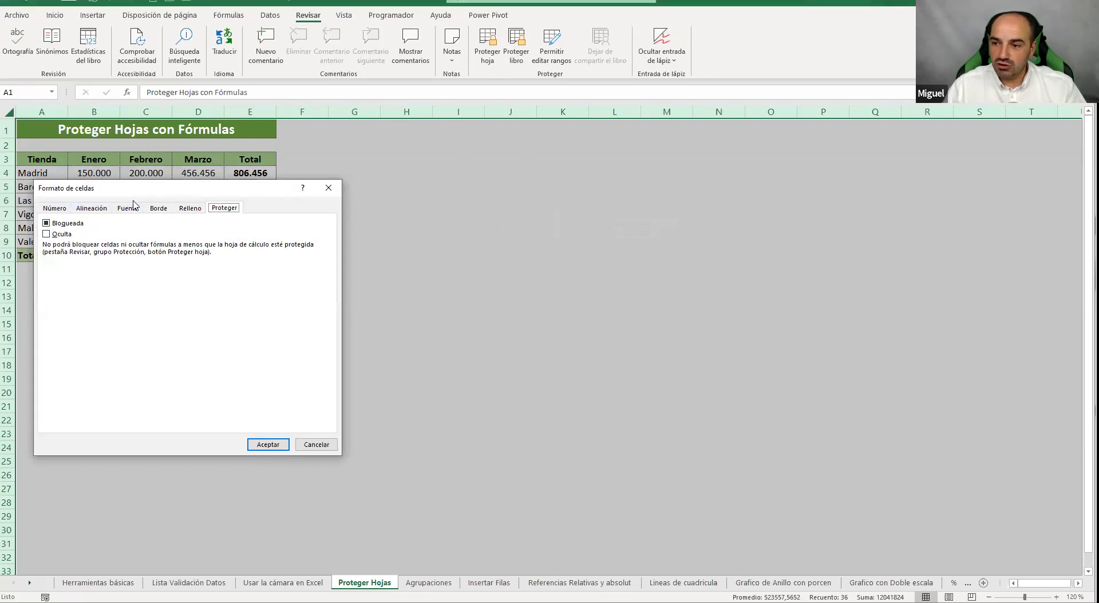
click(315, 445)
click(331, 284)
click(208, 174)
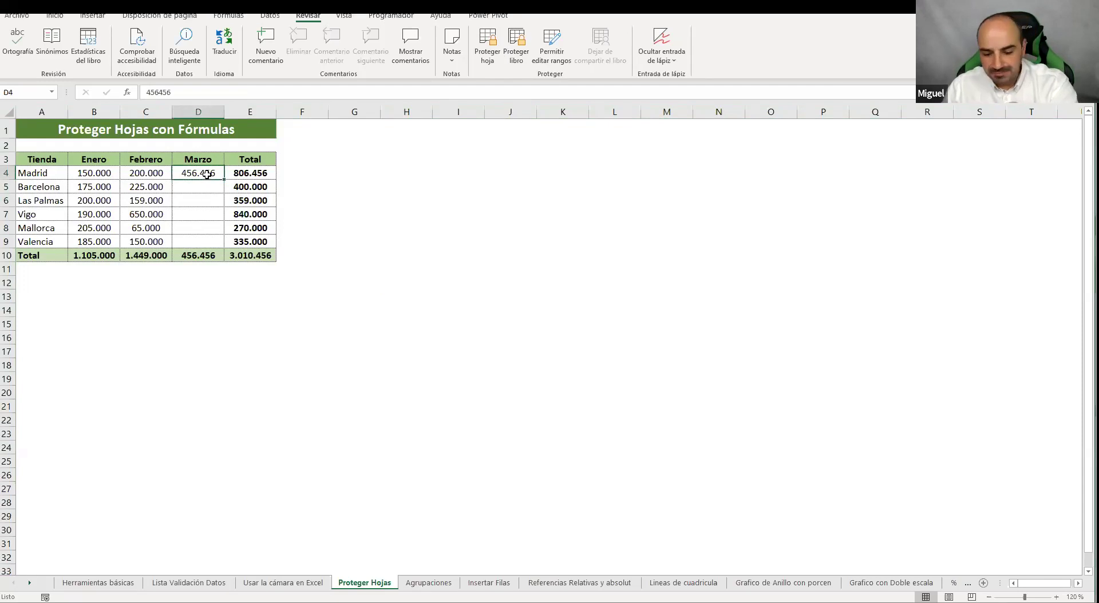
key(Delete)
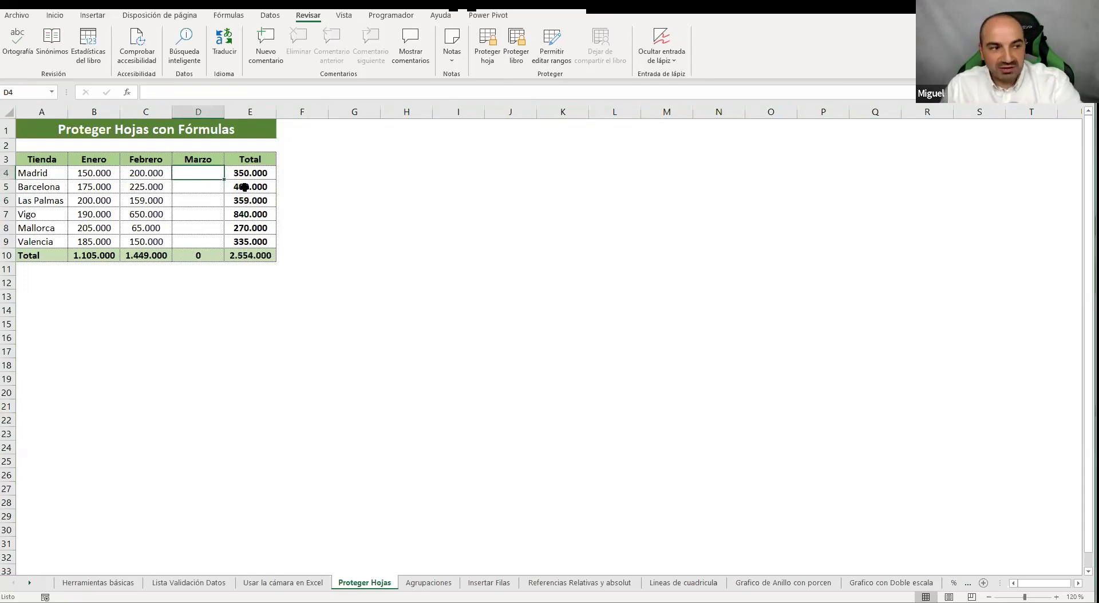
click(389, 228)
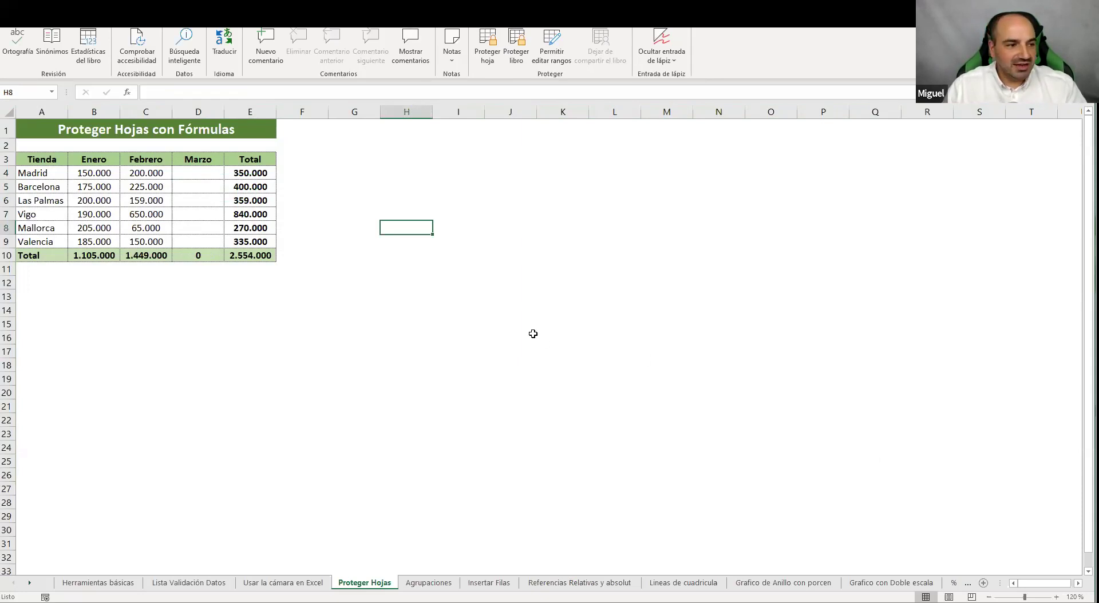
Protect the sheet again, entering and confirming the password
click(489, 55)
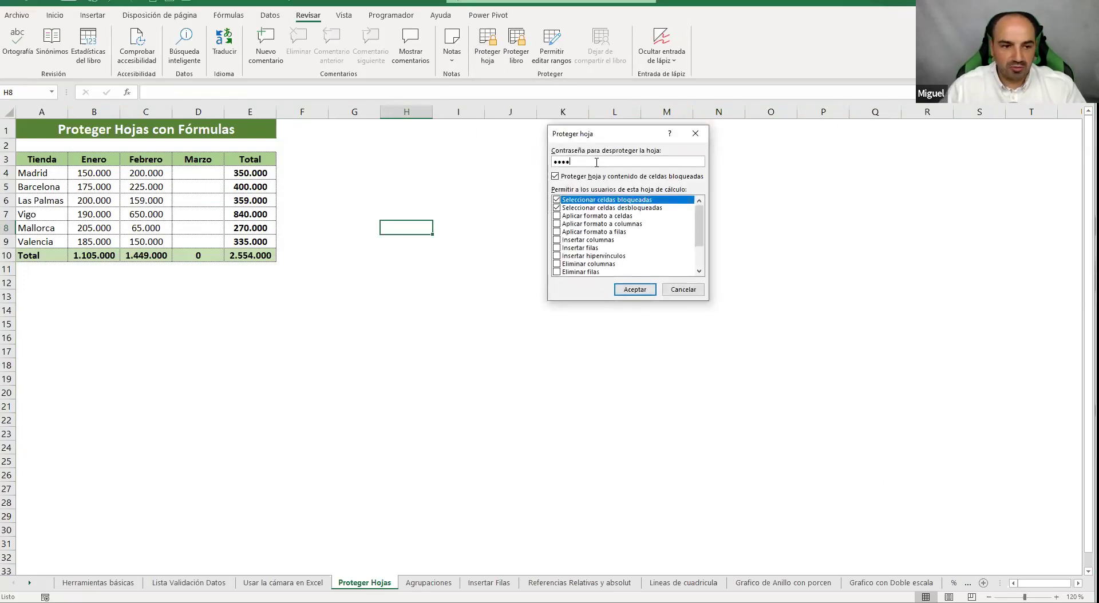
key(Return)
text(1234)
key(Return)
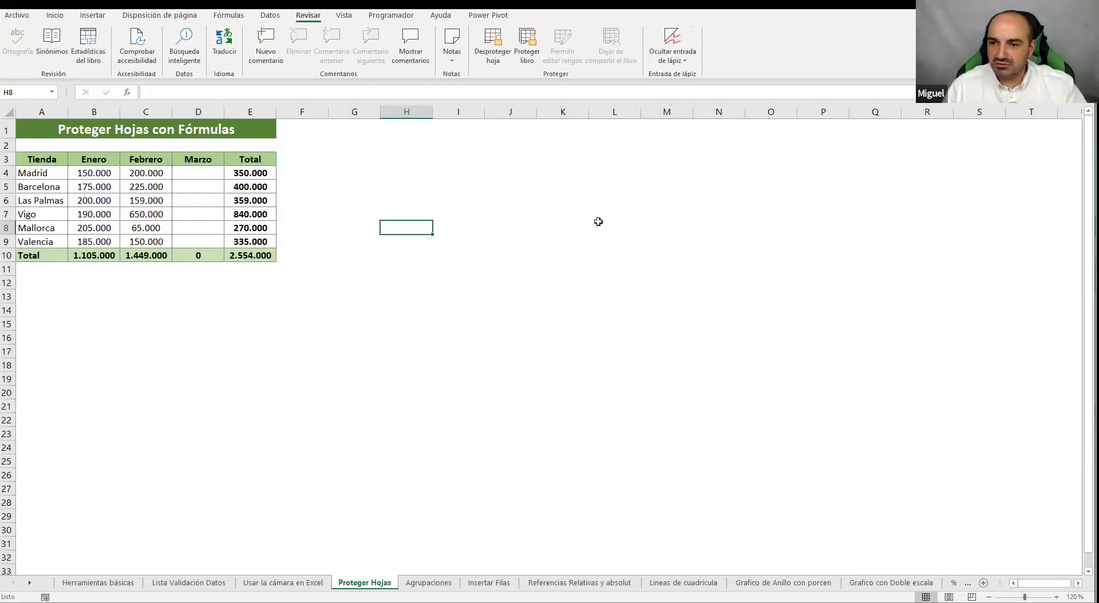
Confirm Barcelona's Total in E5 refuses deletion, then cancel unprotecting the sheet
click(258, 191)
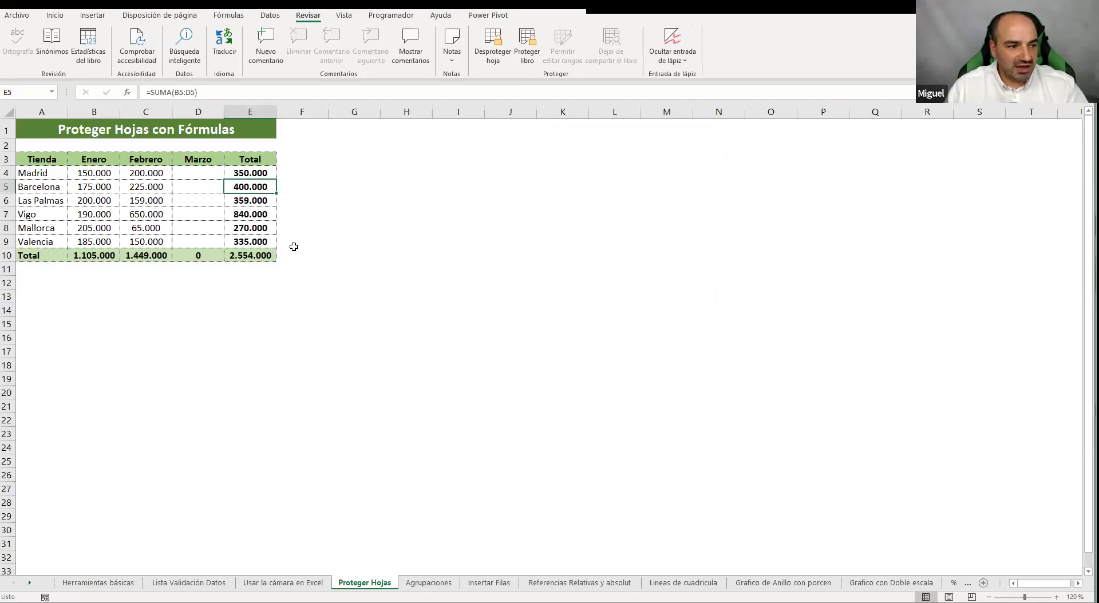
key(Delete)
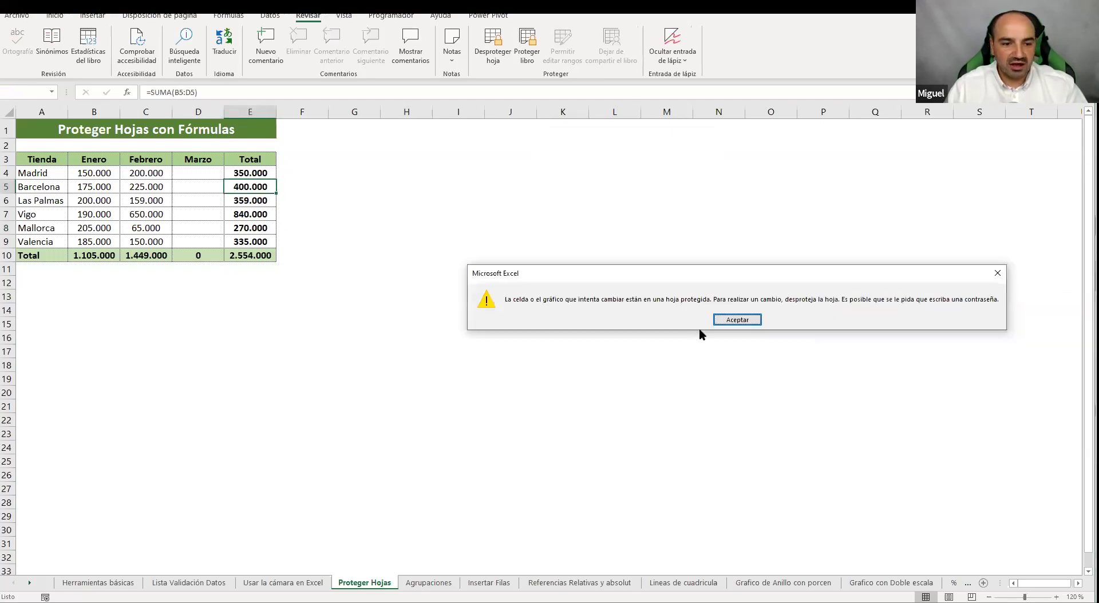
click(737, 320)
click(491, 63)
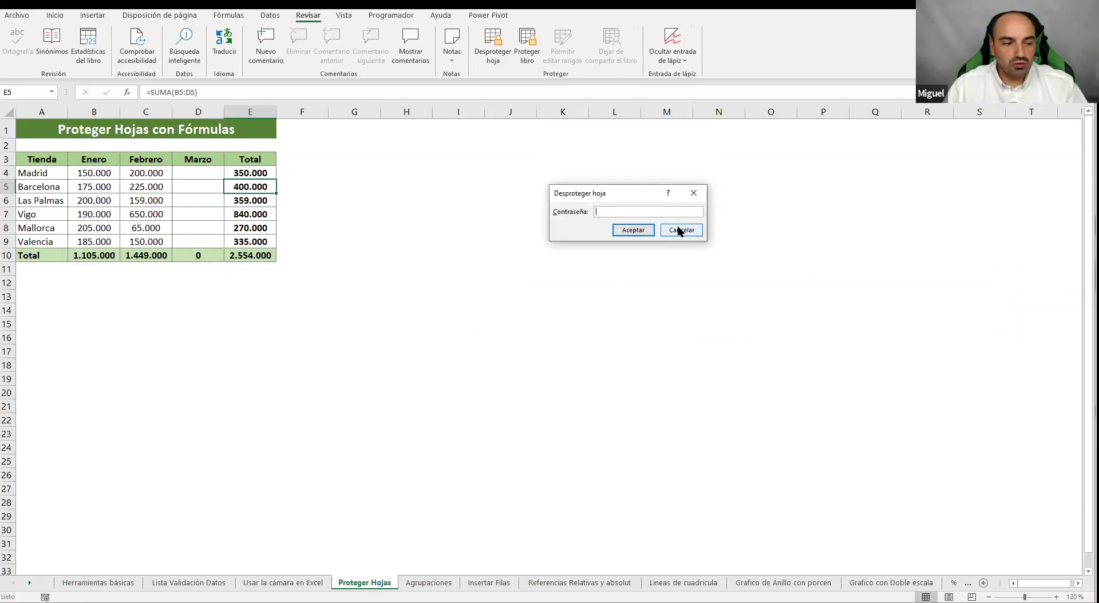
click(679, 230)
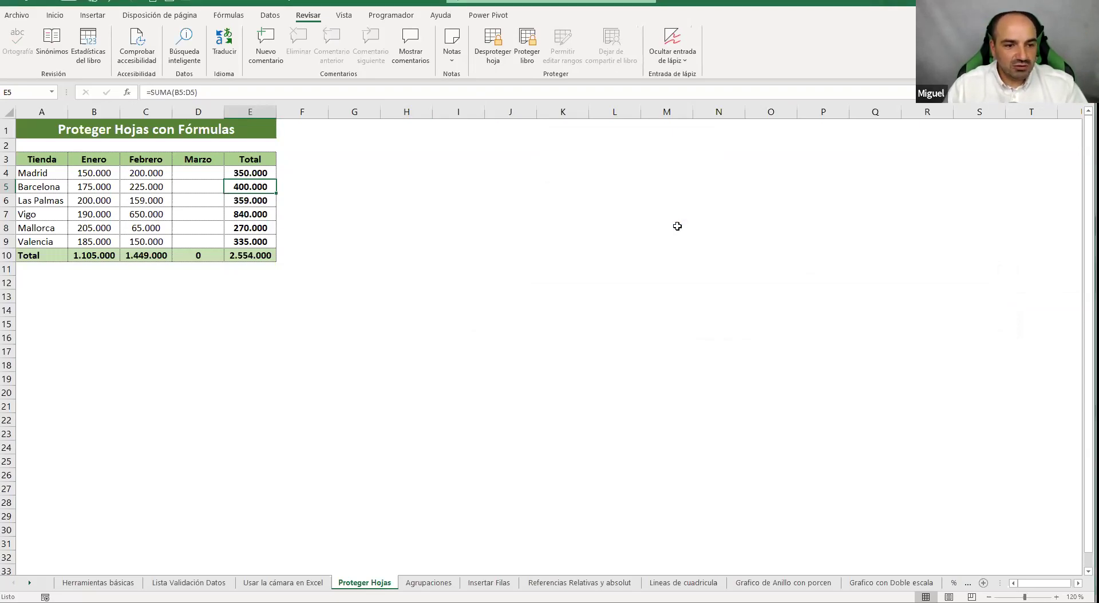
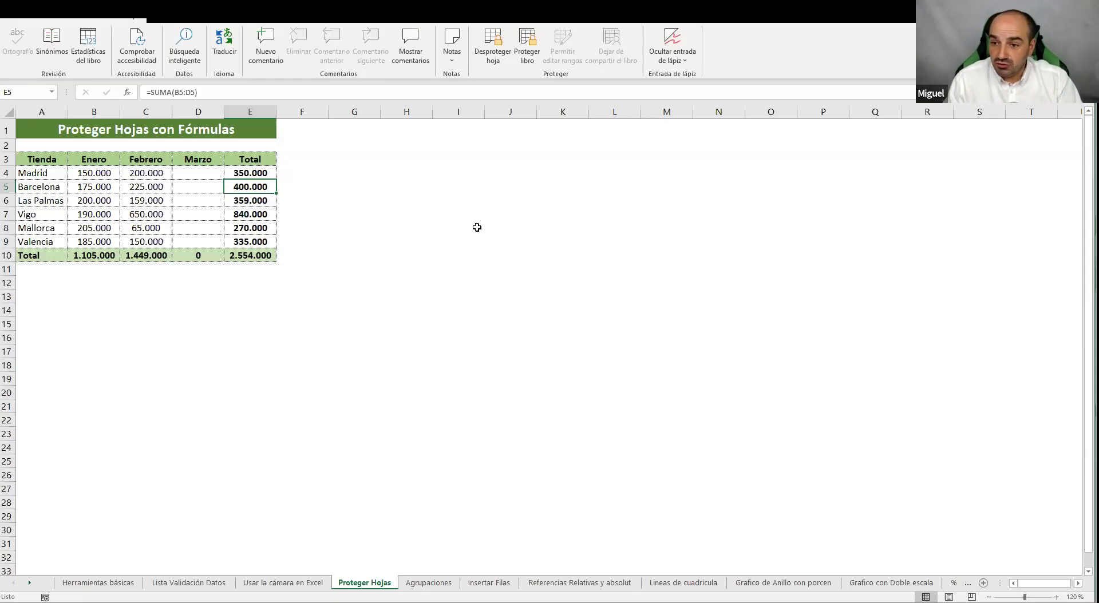
Leave the protected Proteger Hojas sheet and move to the Agrupaciones sheet's client table
click(502, 218)
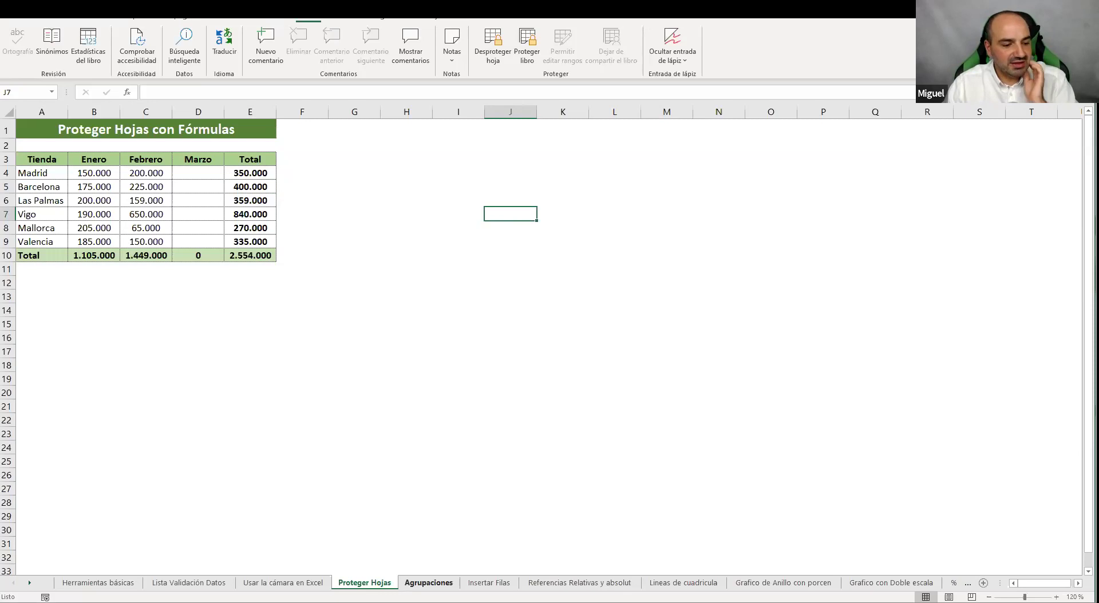
click(428, 583)
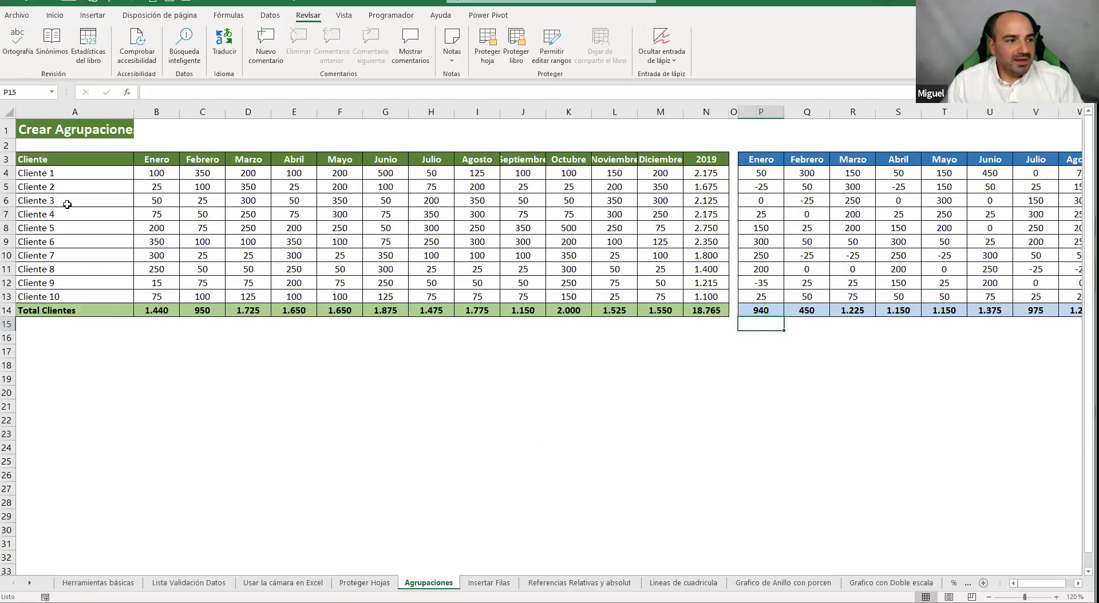
Autofit column A for the title, then select the client names and 2019 columns B to N
double_click(134, 112)
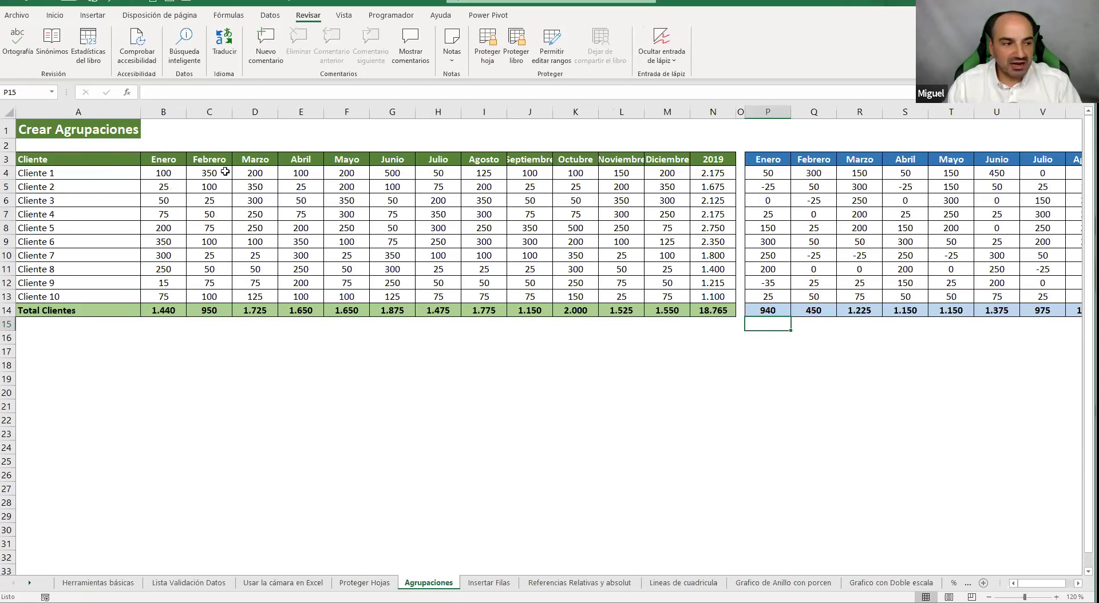
drag(83, 174, 77, 296)
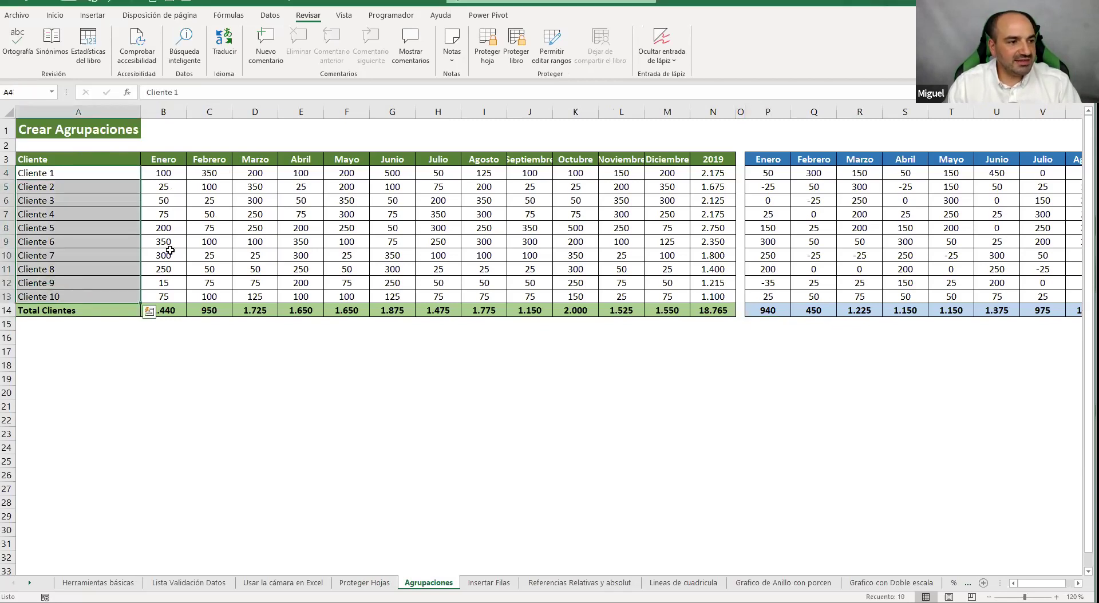
drag(177, 107, 667, 112)
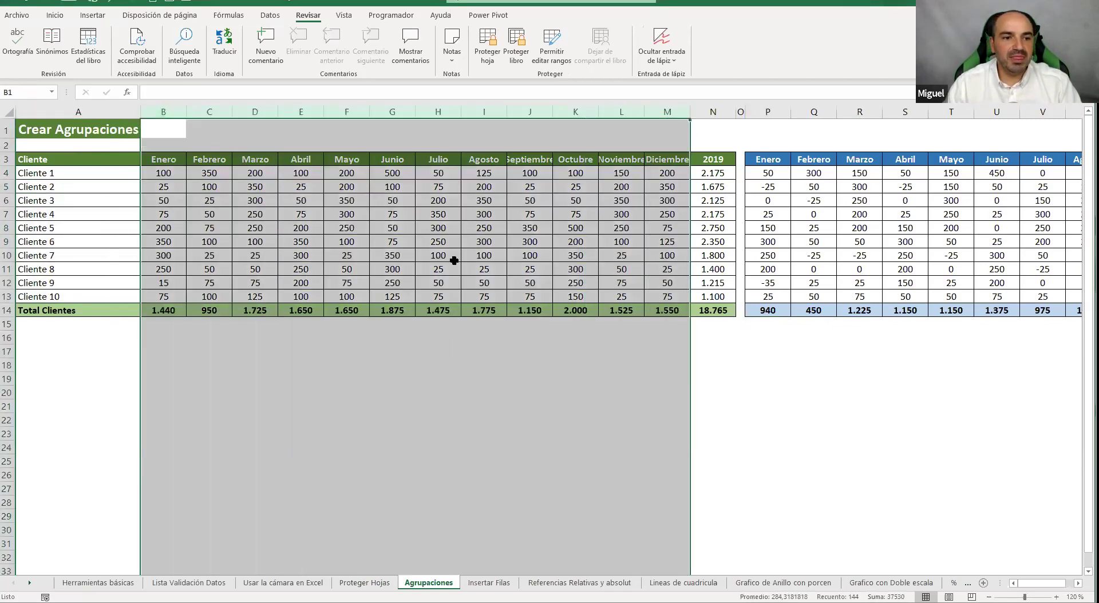
click(715, 111)
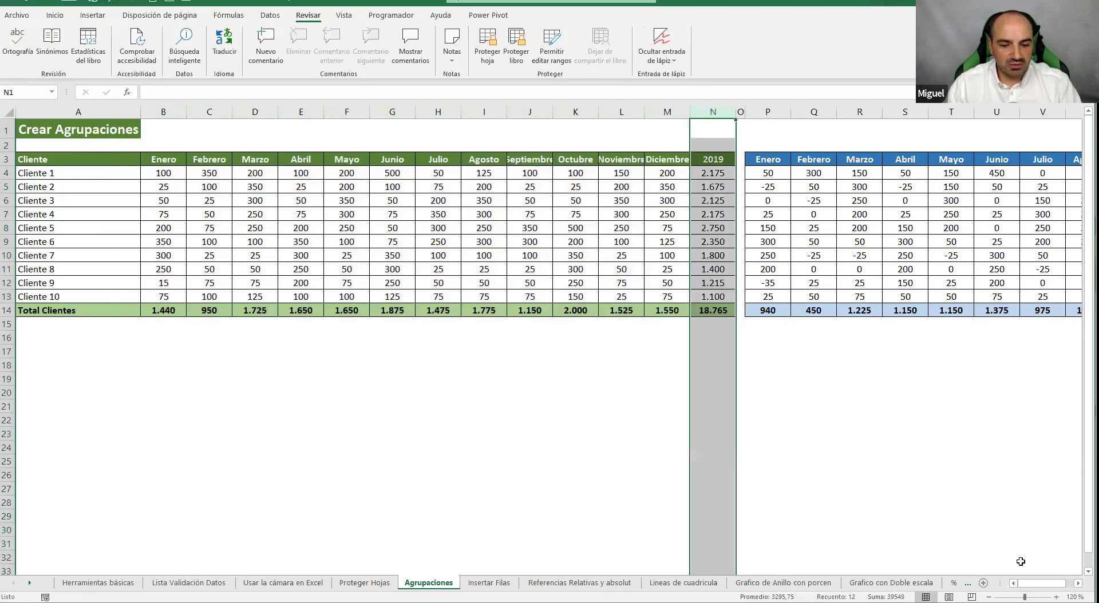
drag(1039, 582, 1047, 582)
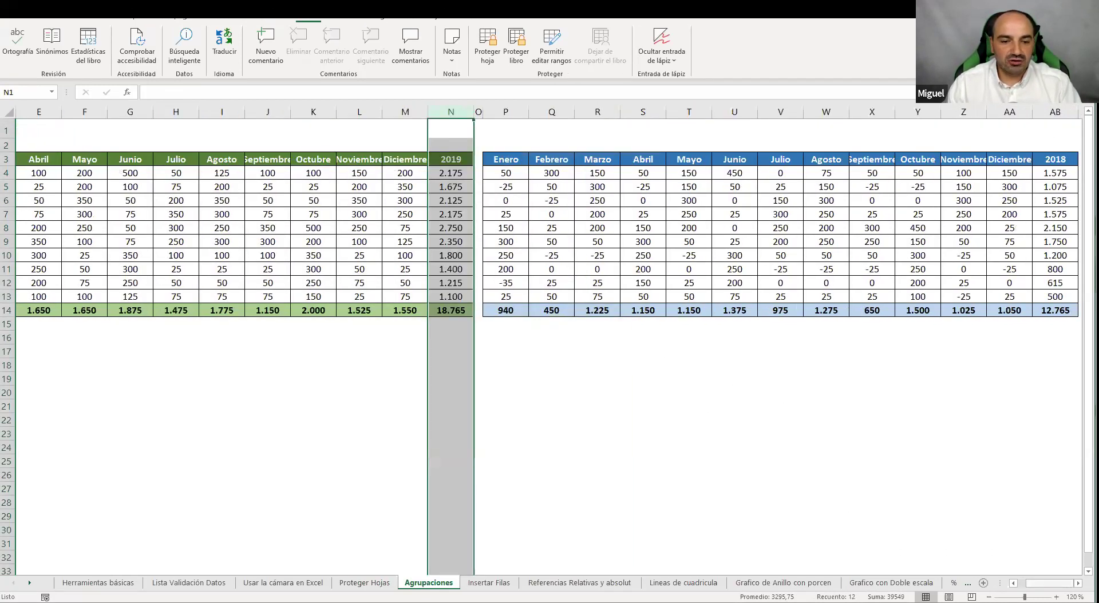
scroll(886, 527, left, 2)
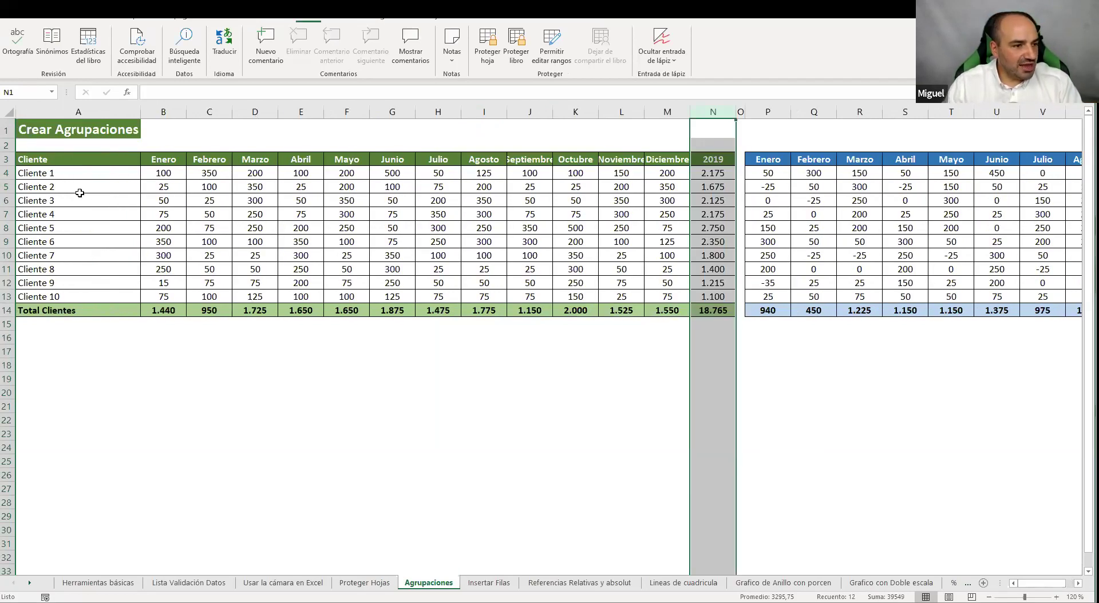
click(65, 213)
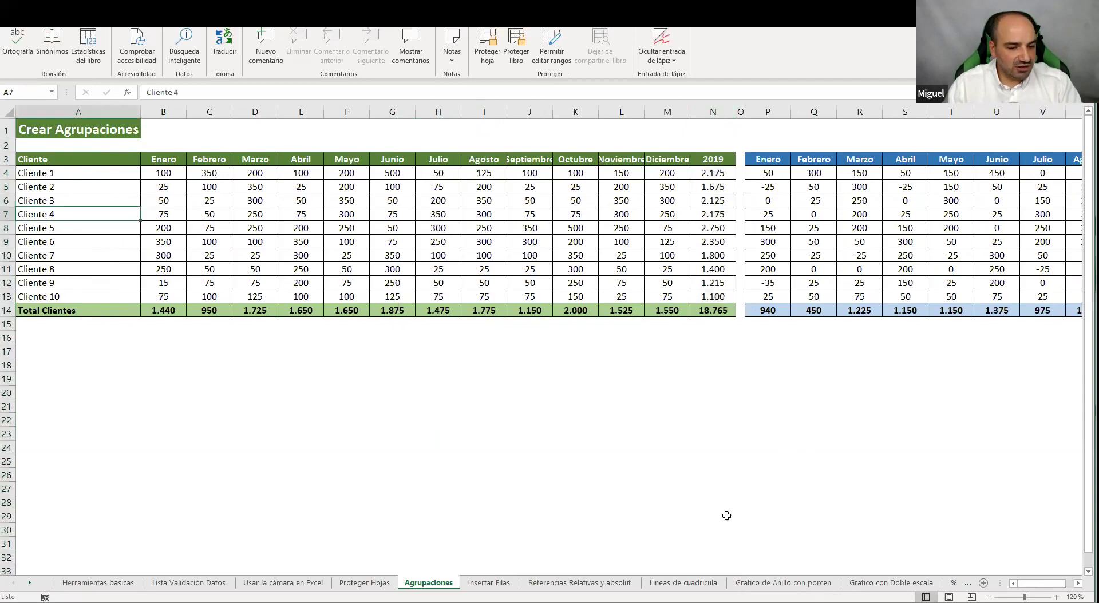
Select columns B through P, then clear the selection back to a single table cell
scroll(549, 344, right, 2)
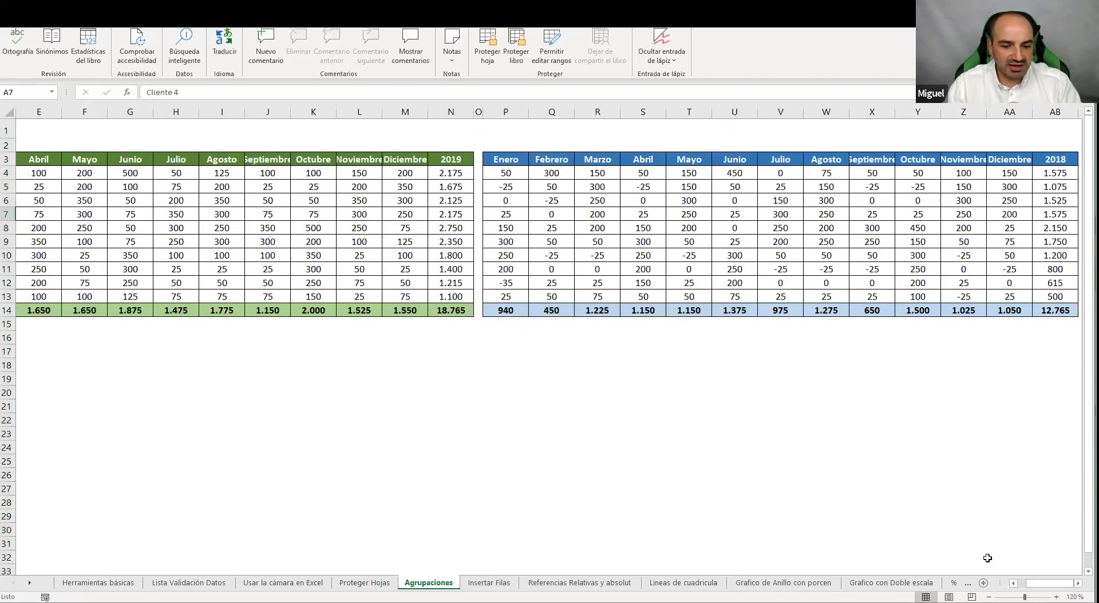
scroll(987, 558, left, 4)
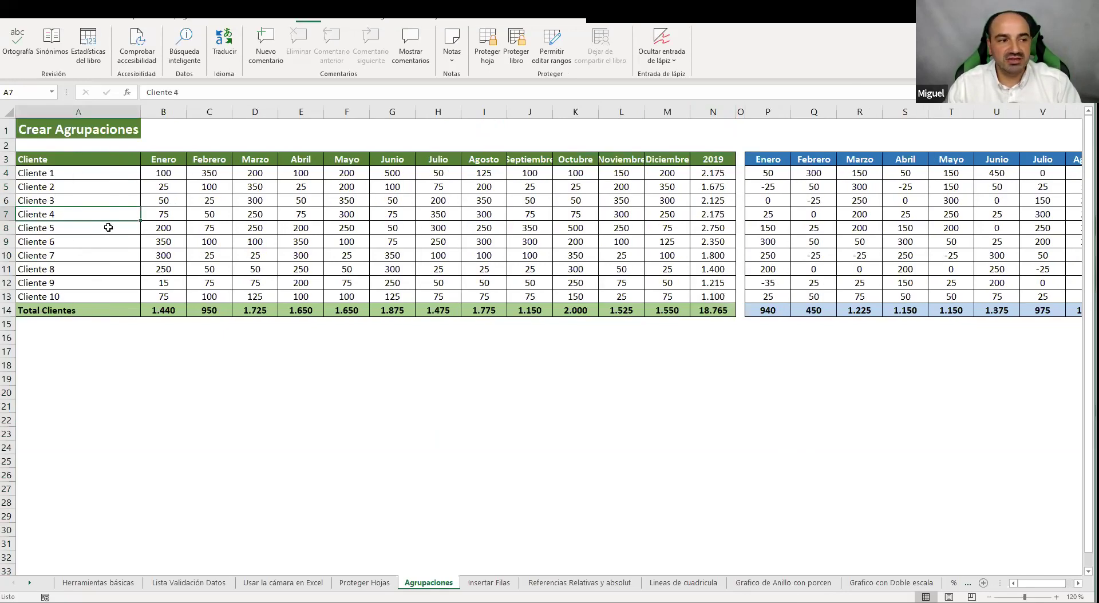
drag(161, 108, 768, 111)
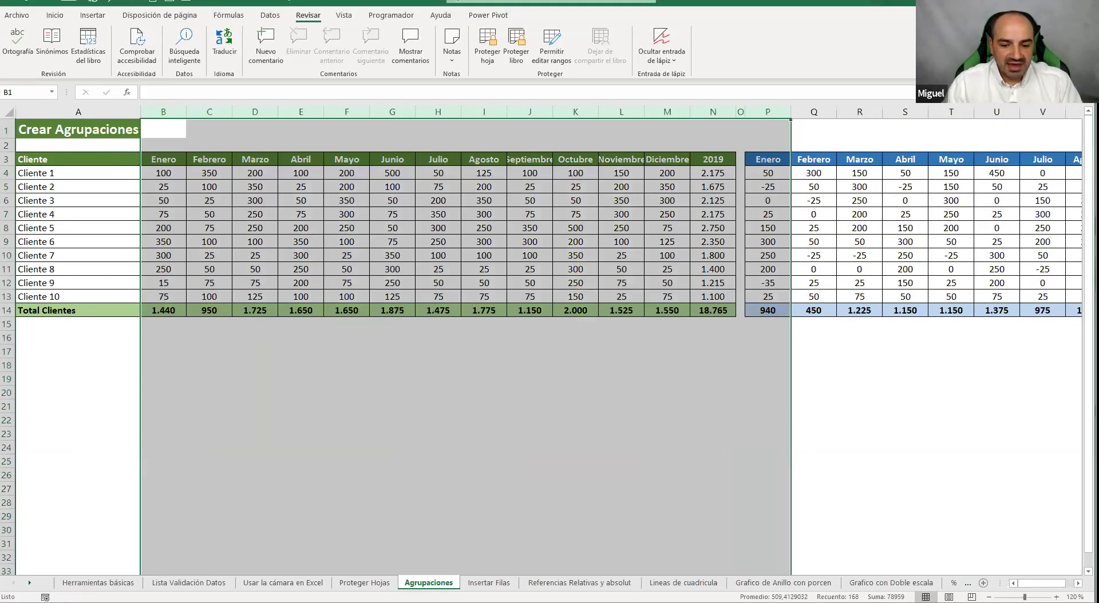
scroll(942, 486, right, 3)
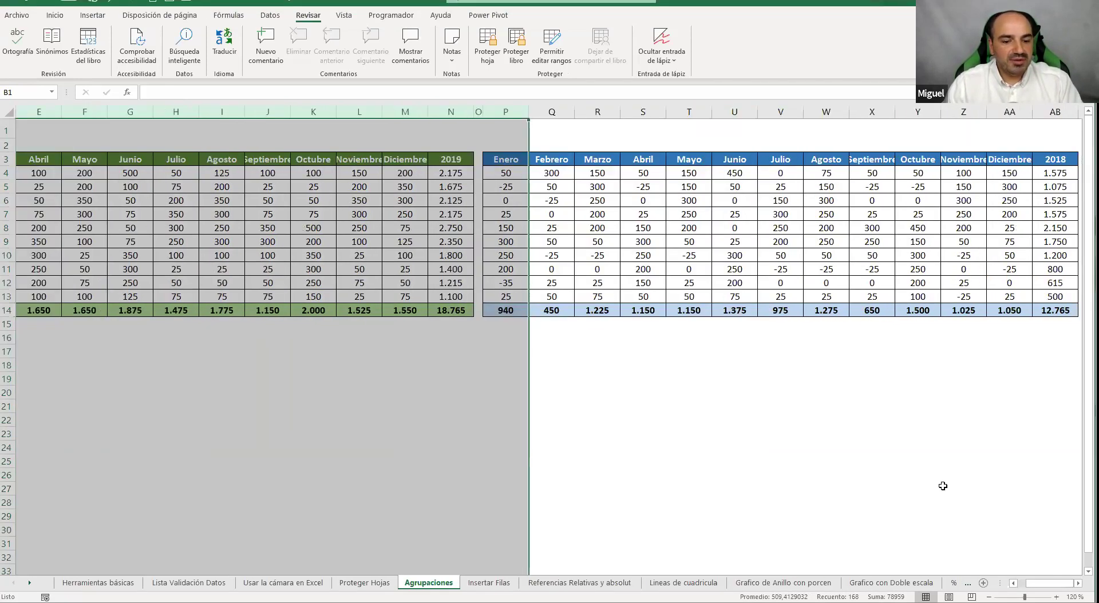
drag(1050, 583, 1039, 583)
click(539, 312)
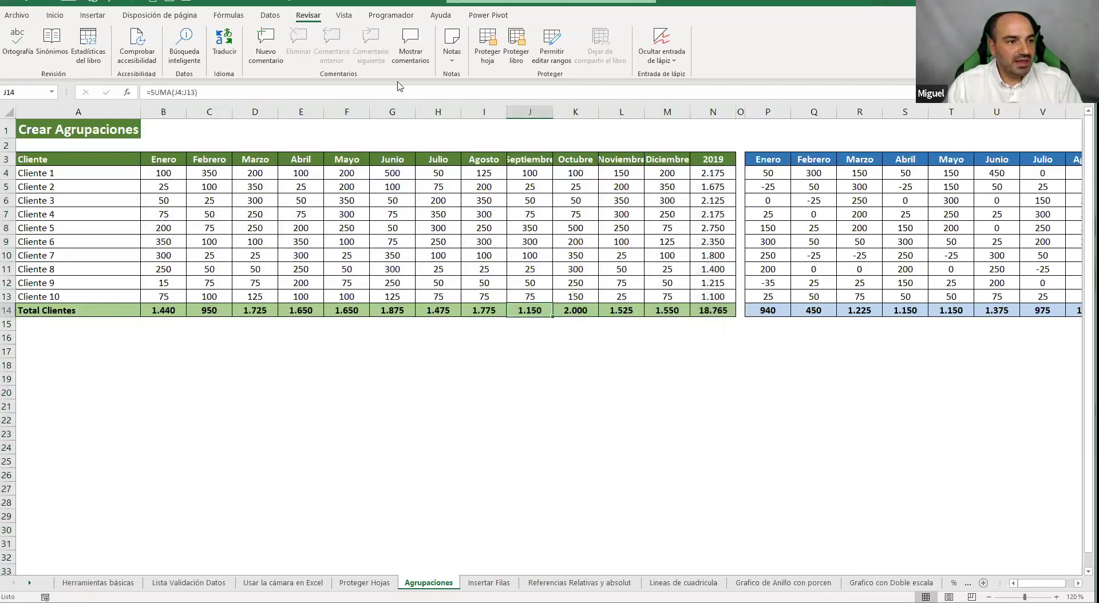
click(344, 16)
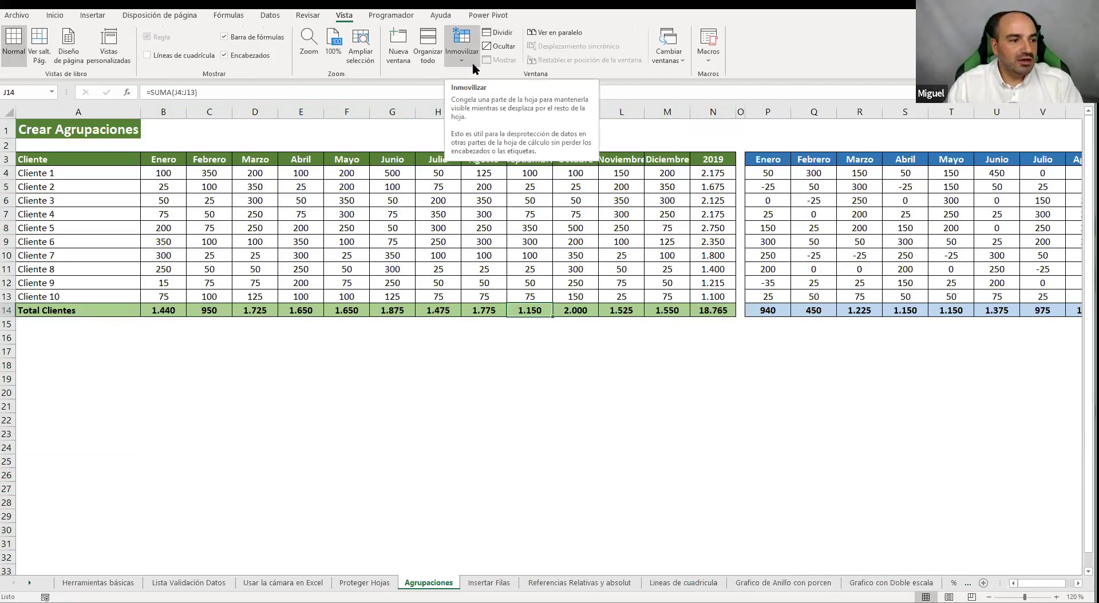
click(380, 264)
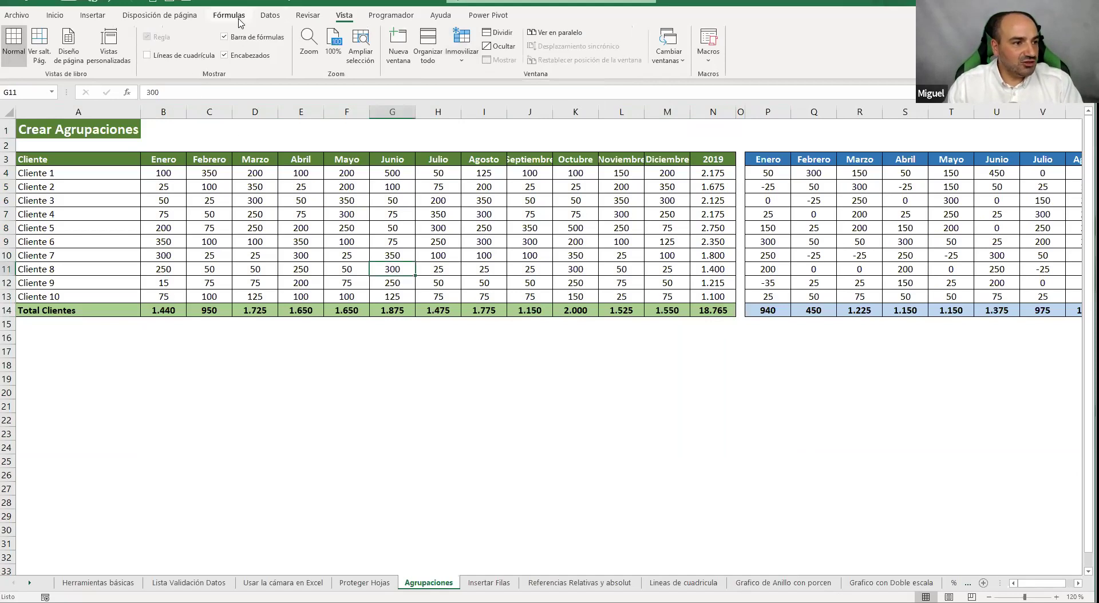
click(271, 16)
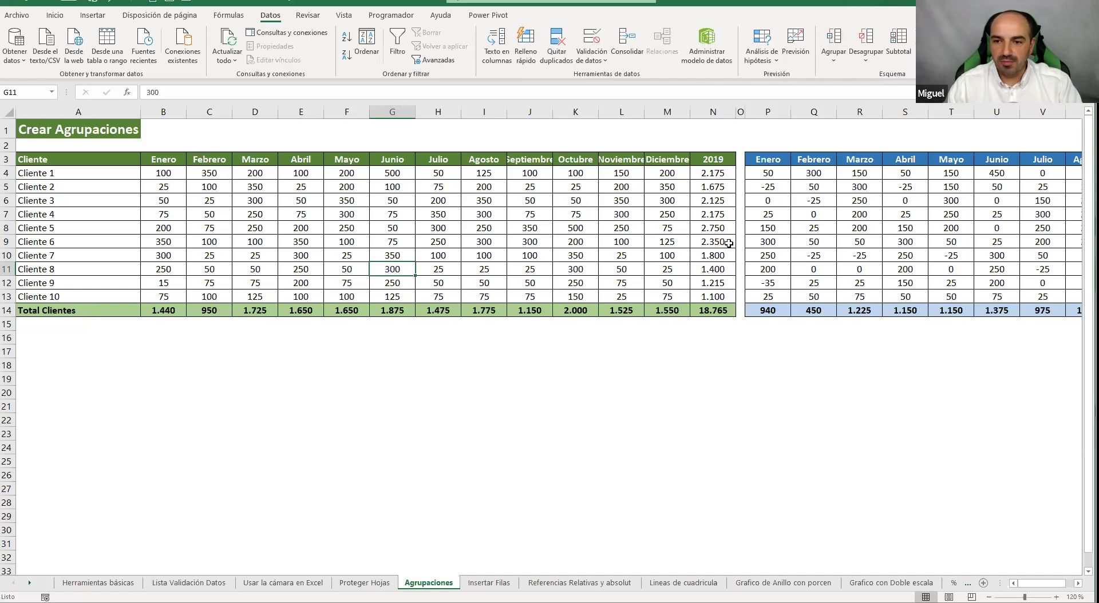
Group 2019 columns B:M via Datos > Agrupar, toggle the outline, and leave it collapsed
drag(177, 121, 665, 125)
click(833, 52)
click(856, 75)
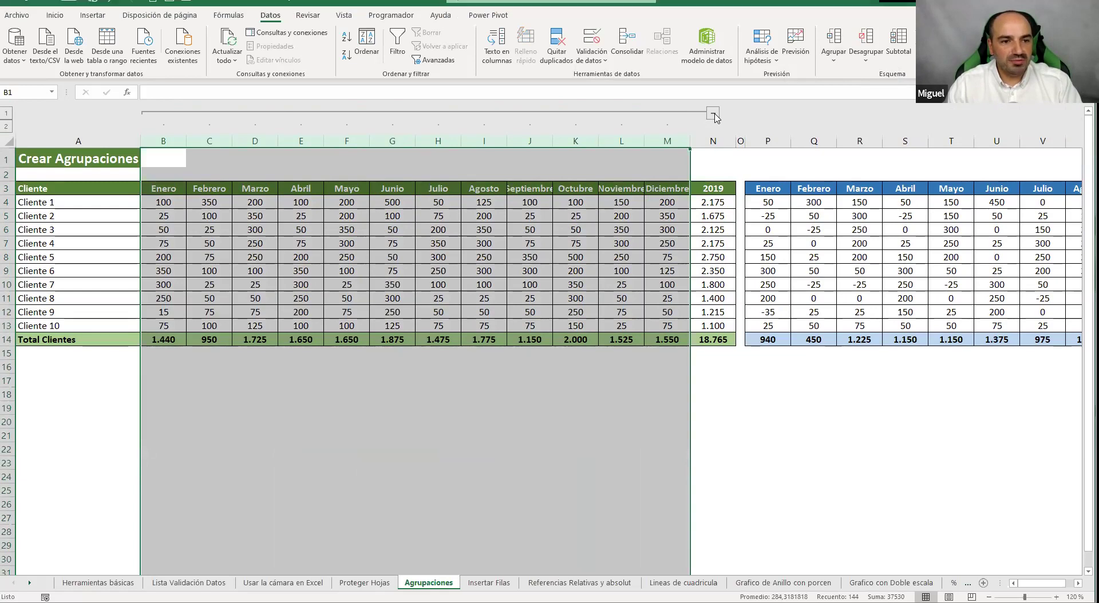
click(714, 113)
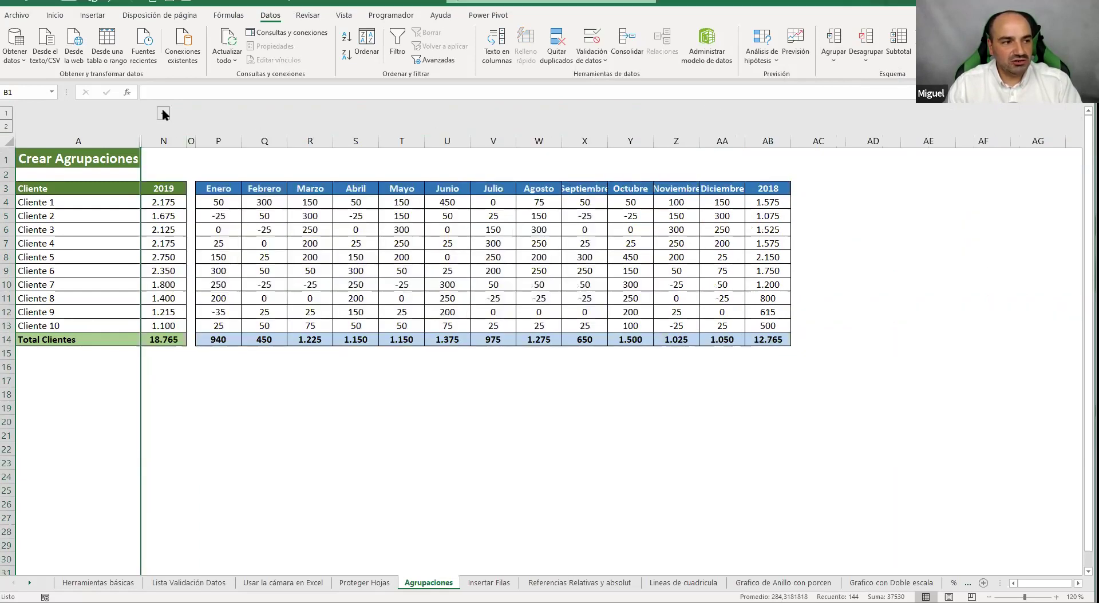
click(163, 113)
click(713, 113)
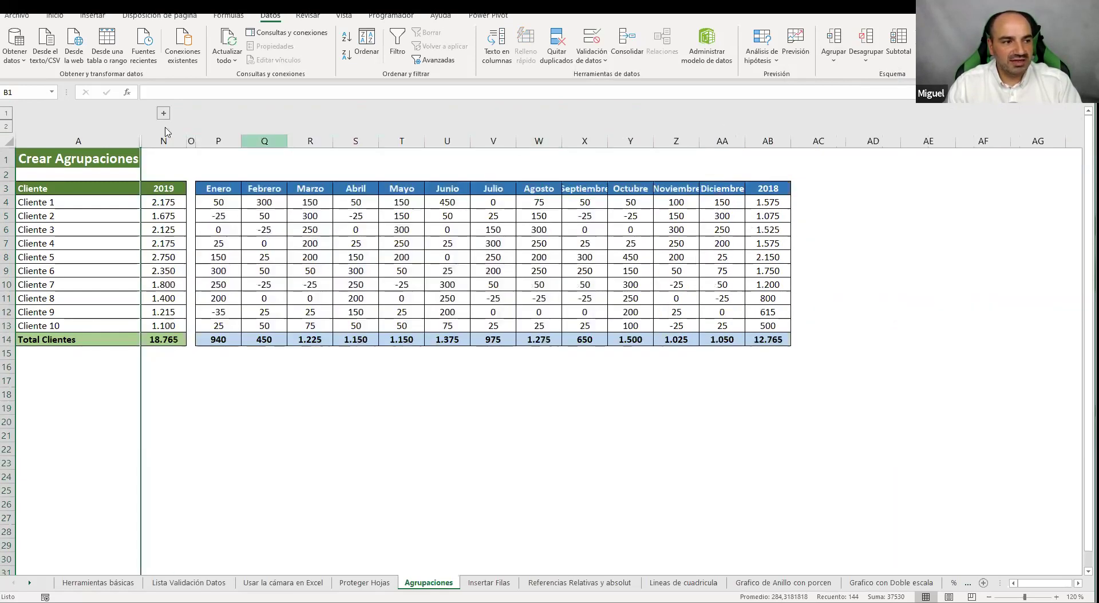
click(164, 113)
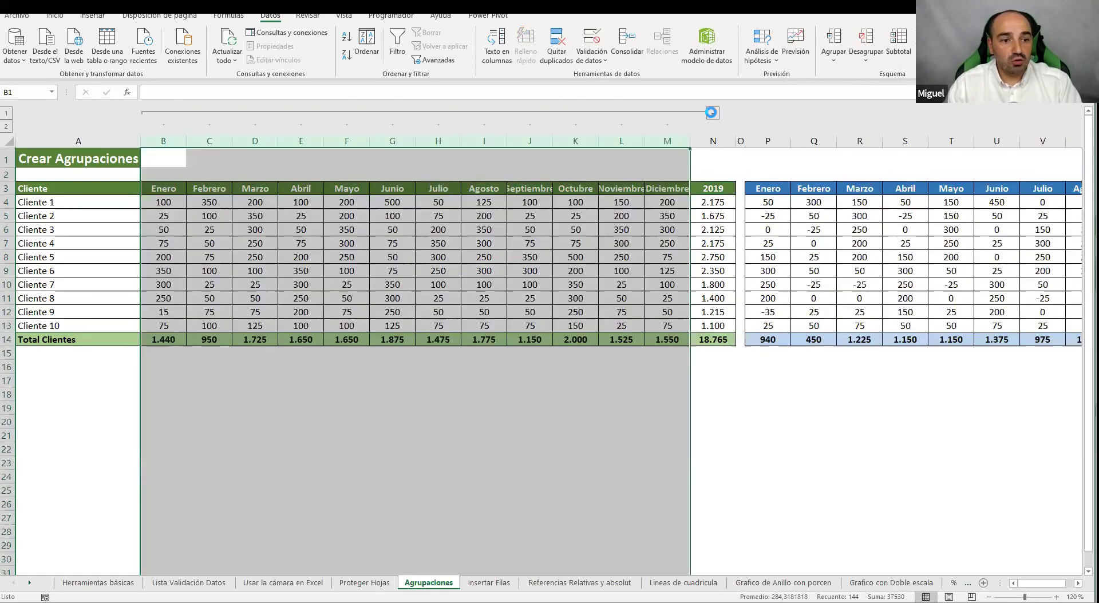
click(710, 113)
Select the 2018 Enero and Febrero columns, dismiss the column menu, and re-toggle the 2019 group
drag(217, 141, 270, 138)
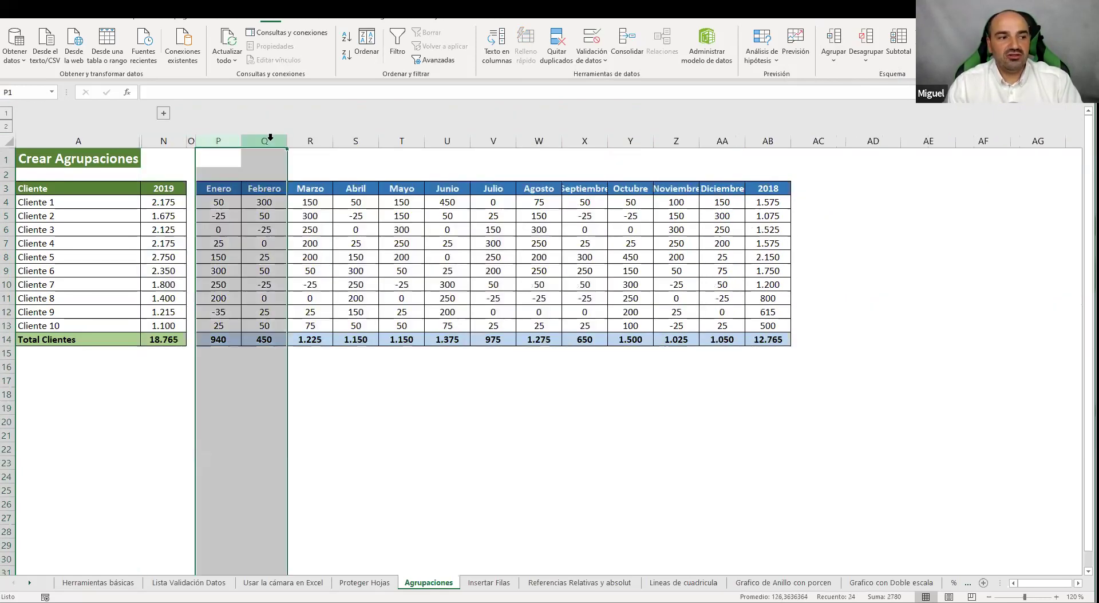
right_click(270, 140)
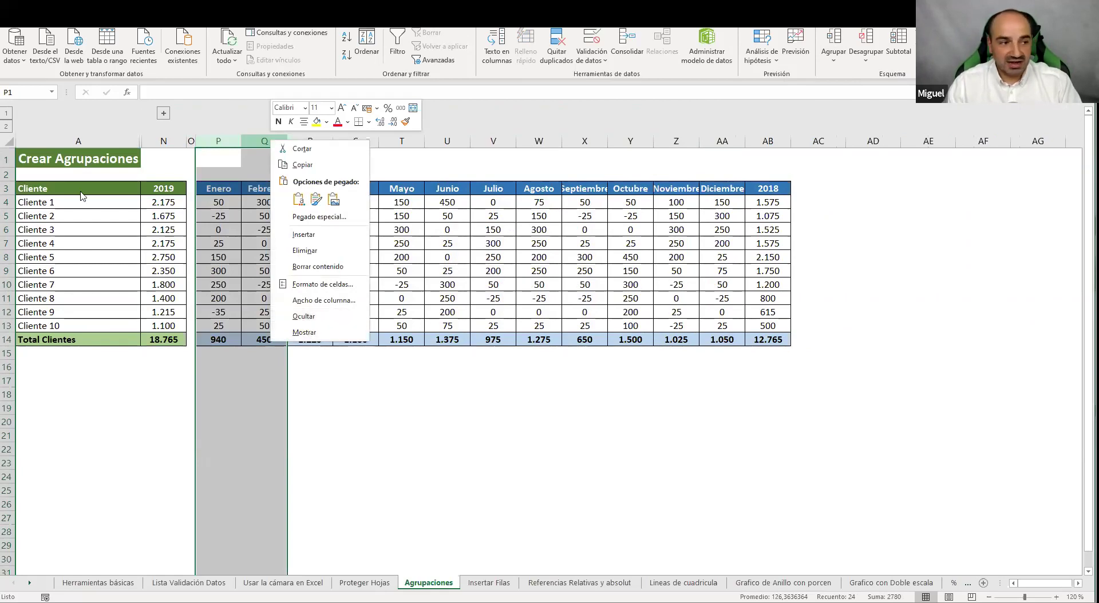
click(166, 118)
click(164, 114)
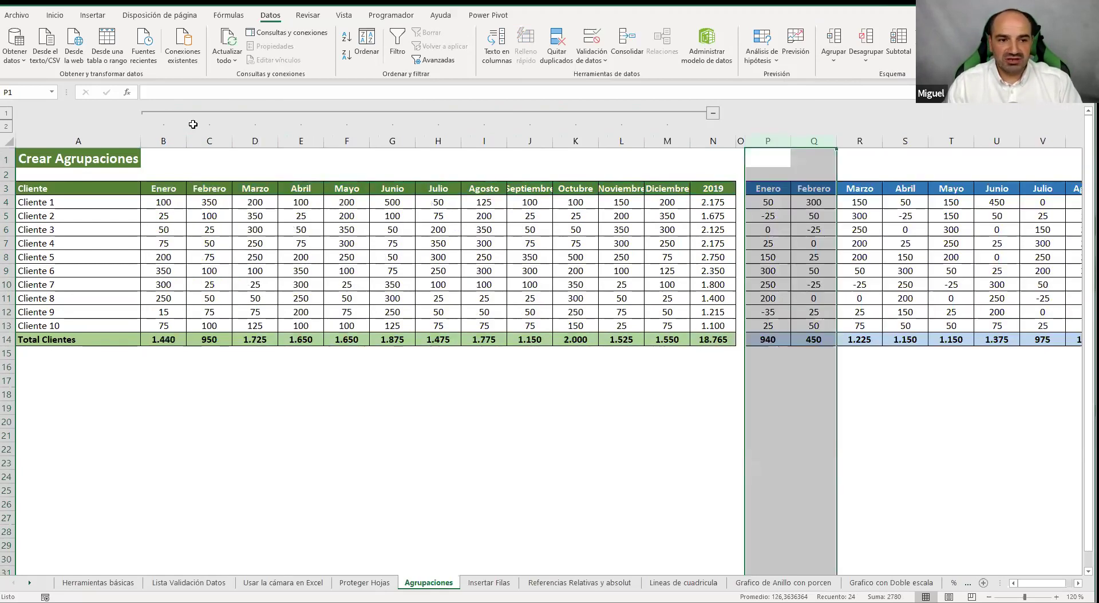
click(712, 112)
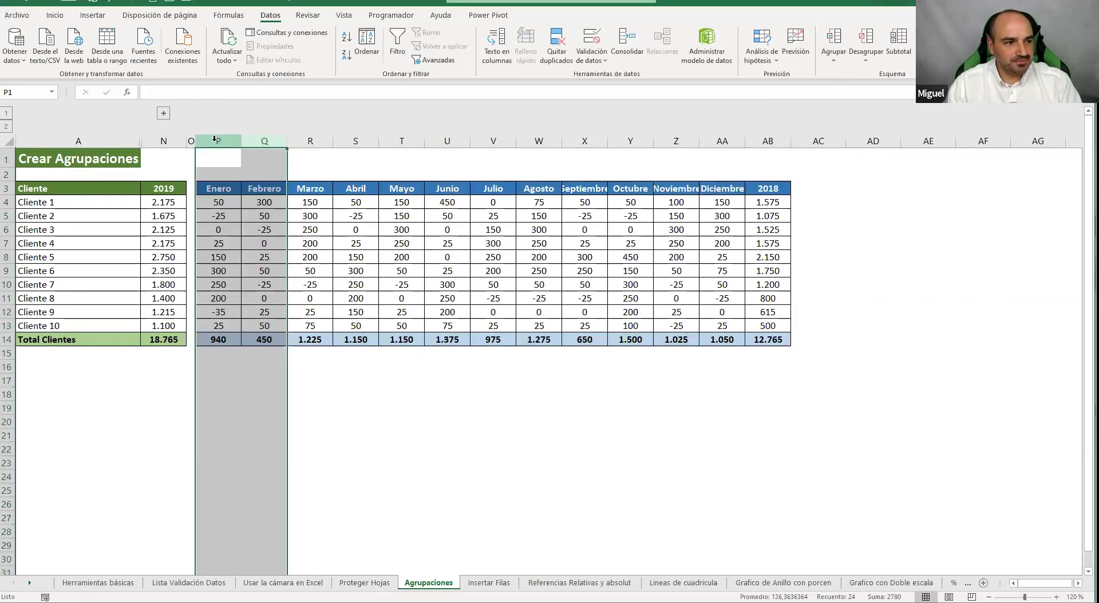
Group the 2018 monthly columns P to AA and test collapsing and expanding both groups
drag(377, 140, 724, 141)
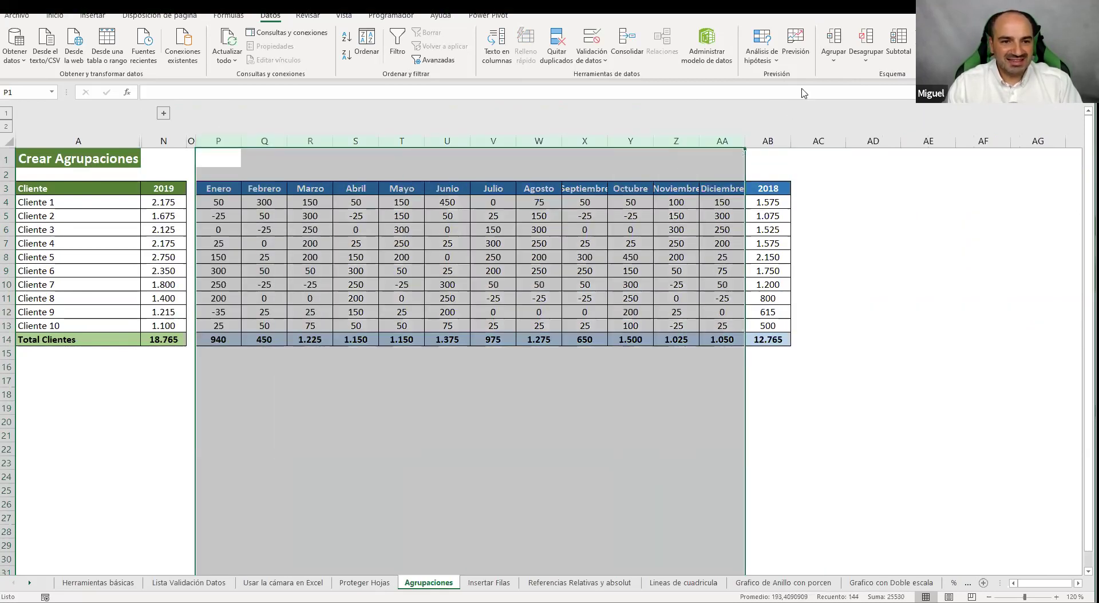
click(841, 40)
click(767, 117)
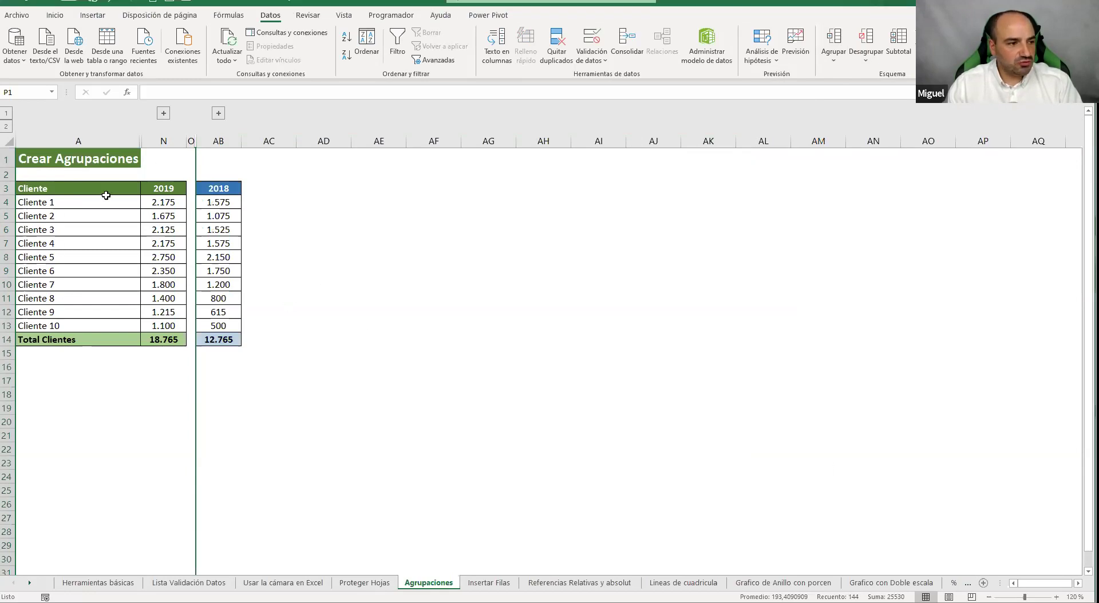
click(164, 114)
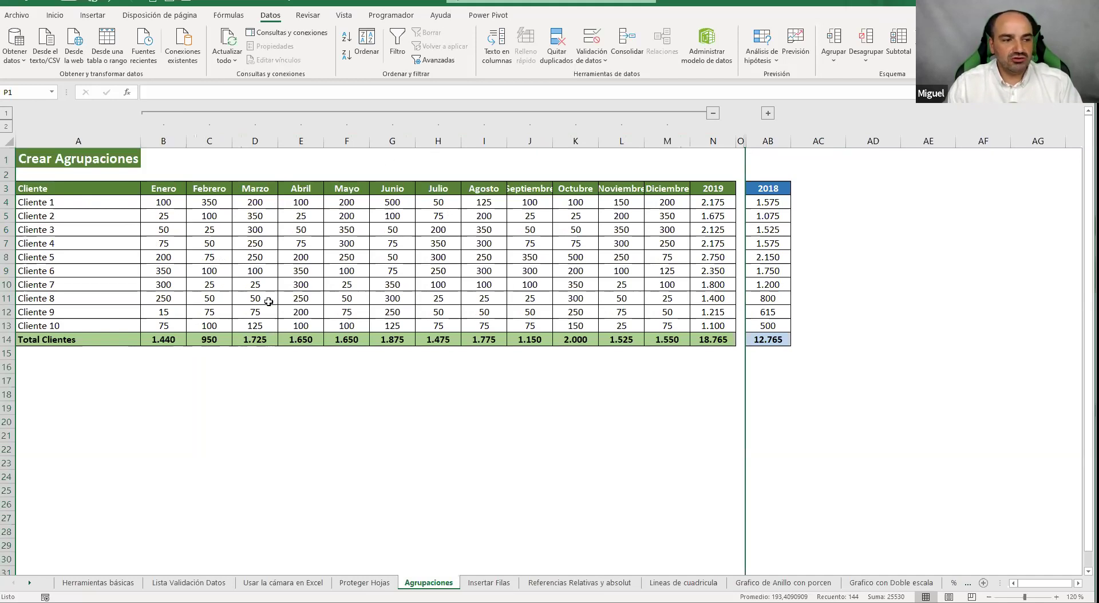
click(767, 112)
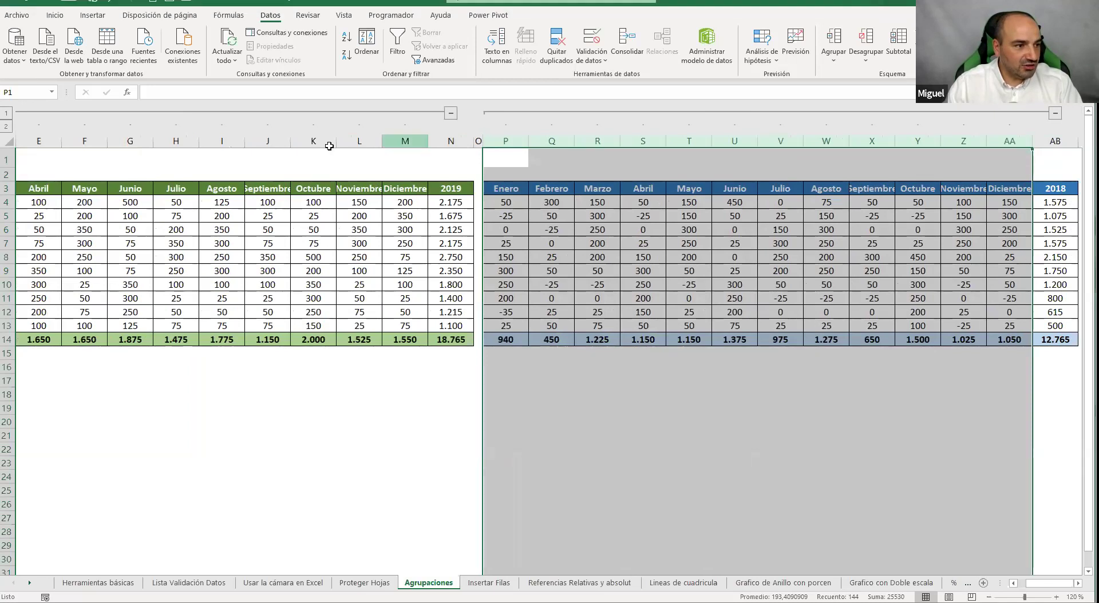
Group the 2019 July–December columns H:M with Shift+Alt+Right, then select 2018's V:AA
drag(404, 141, 176, 140)
right_click(179, 148)
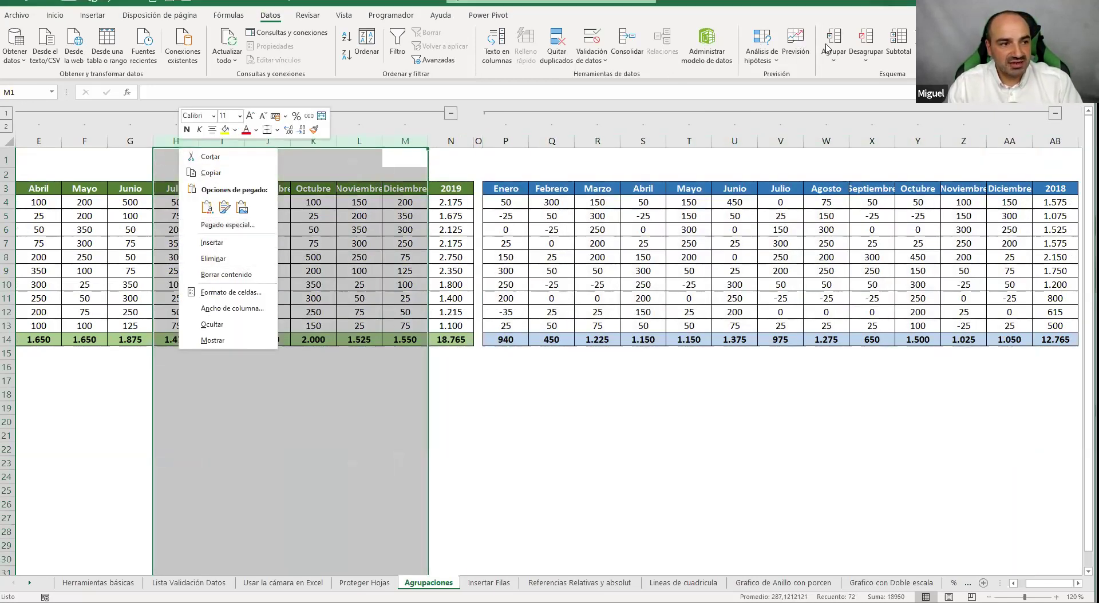
key(shift+alt+Right)
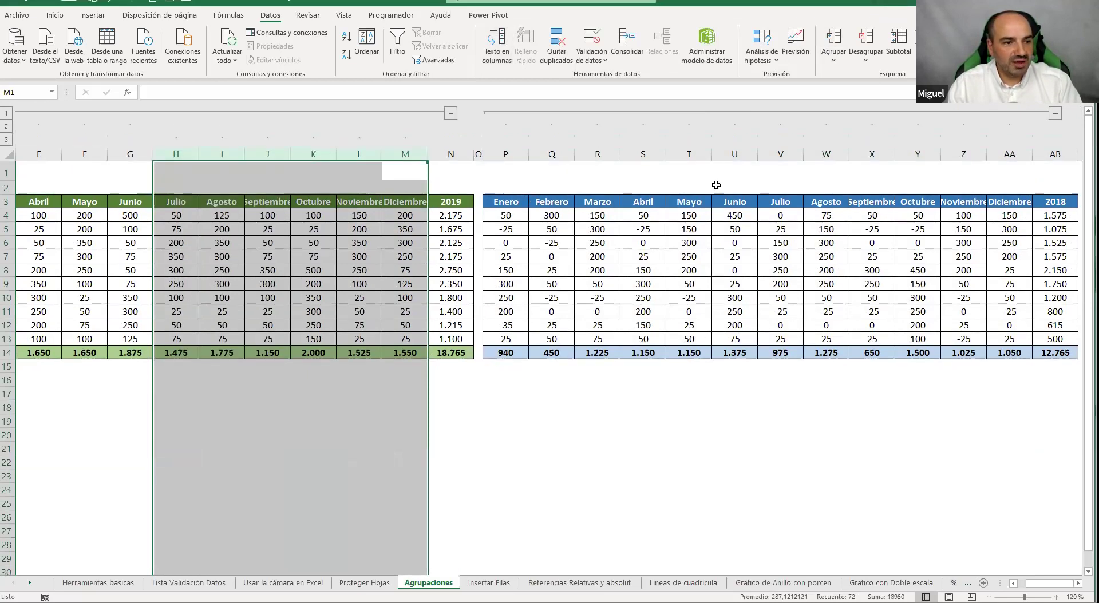
drag(780, 154, 1015, 163)
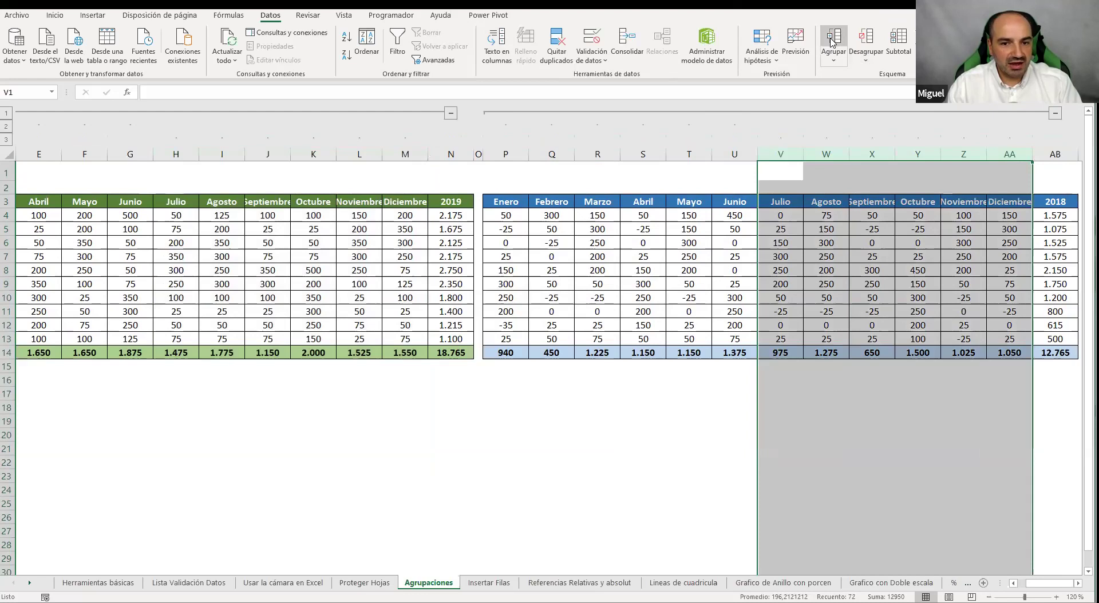
scroll(1035, 579, left, 2)
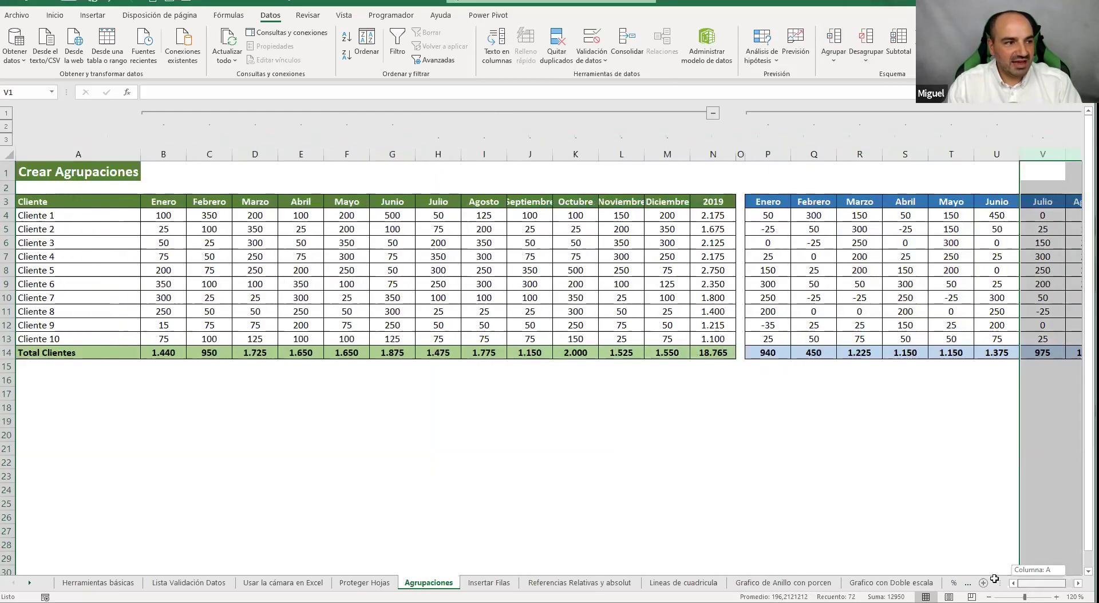
Test the outline levels, collapsing both tables to totals, and finish with all months expanded
click(713, 114)
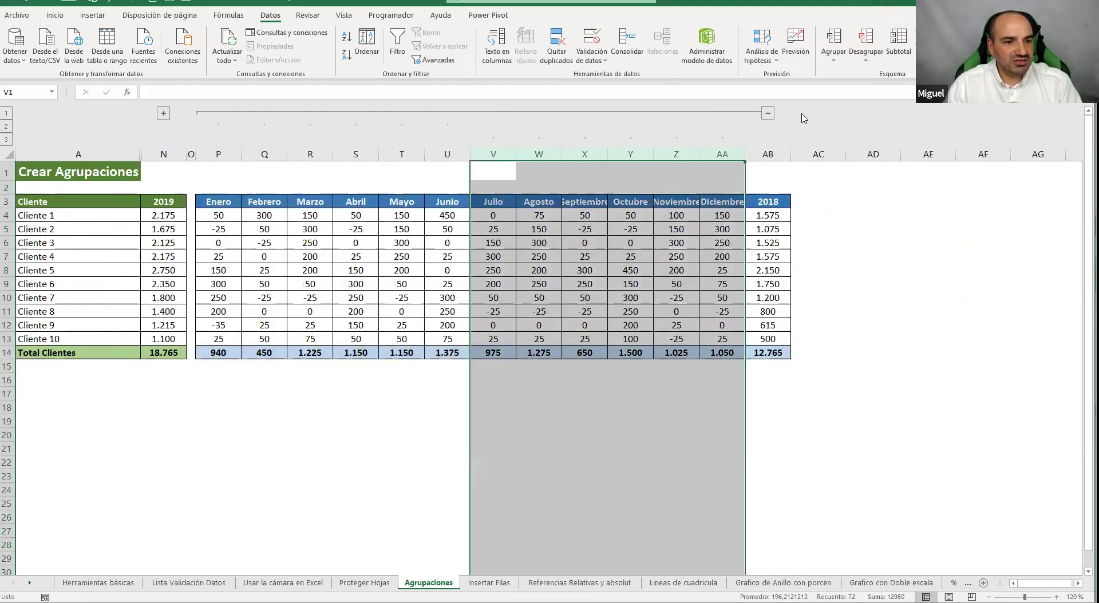
click(763, 113)
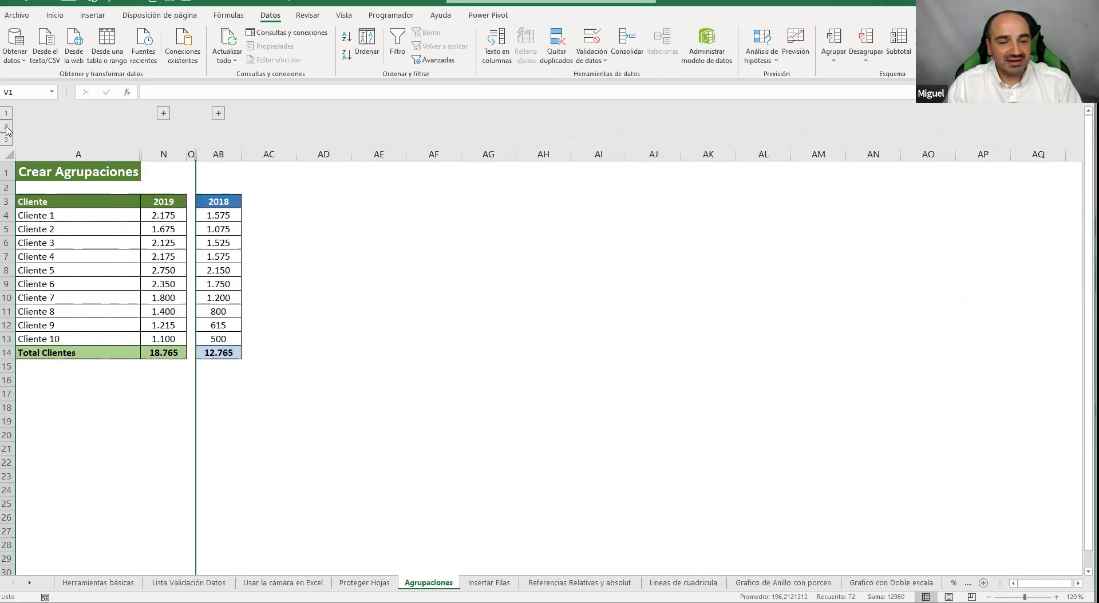
click(6, 127)
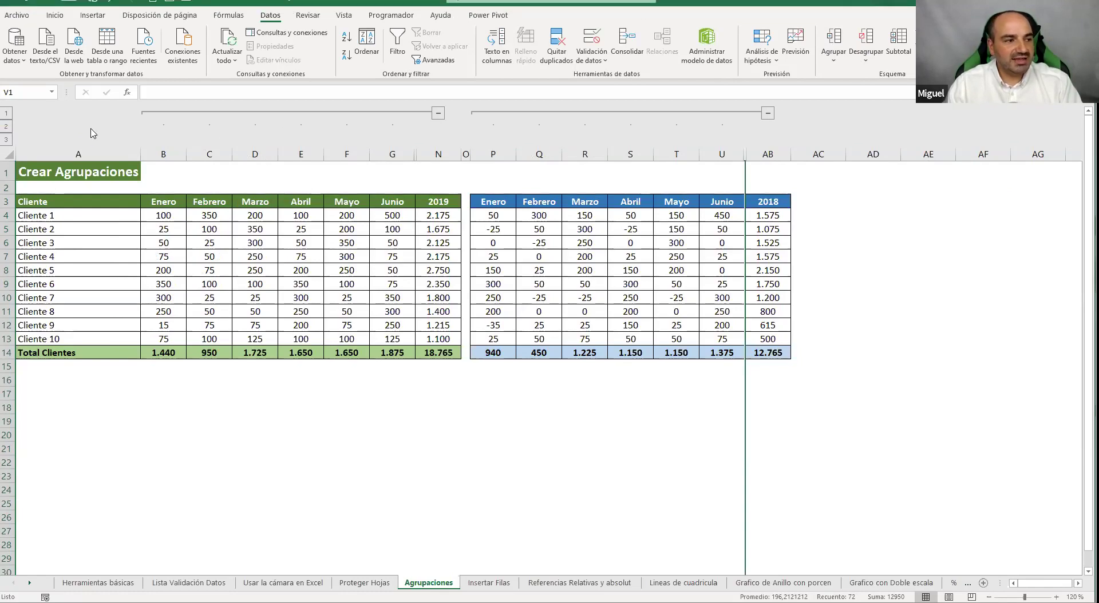
click(8, 140)
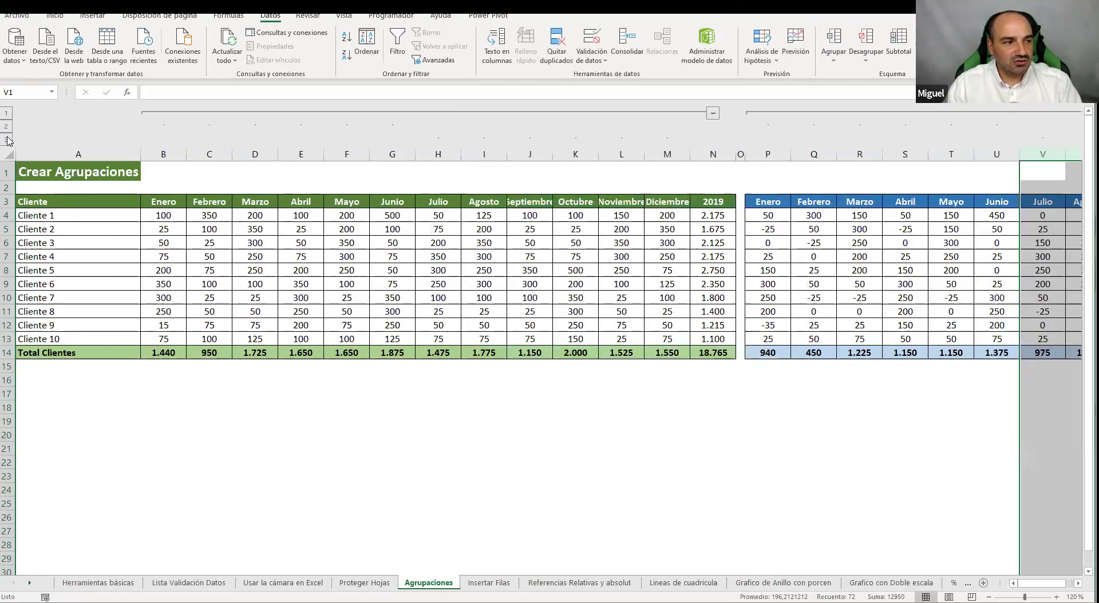
click(6, 113)
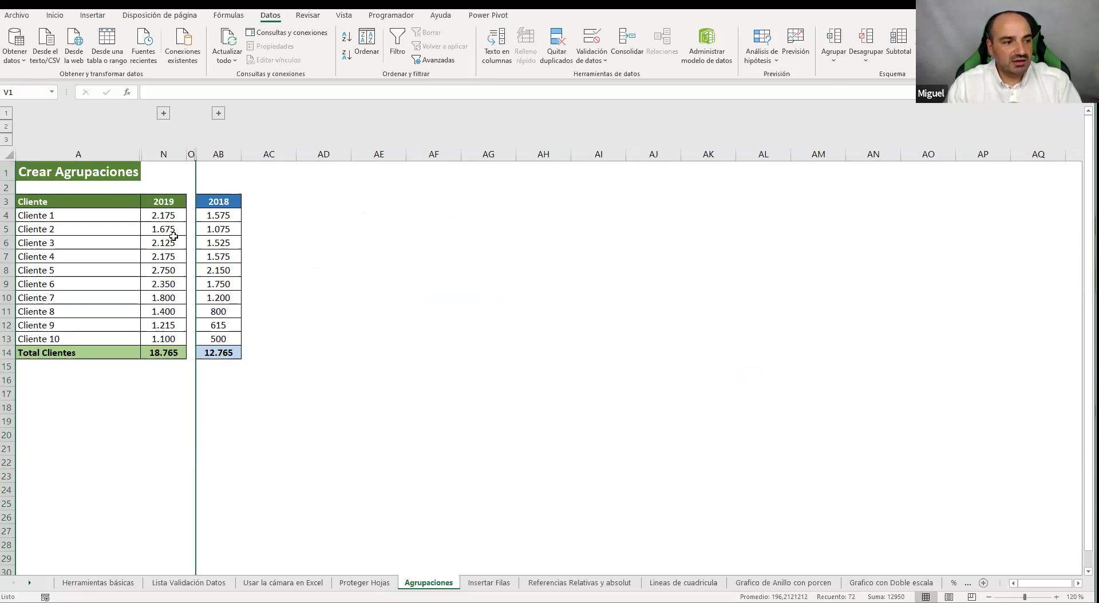
click(6, 139)
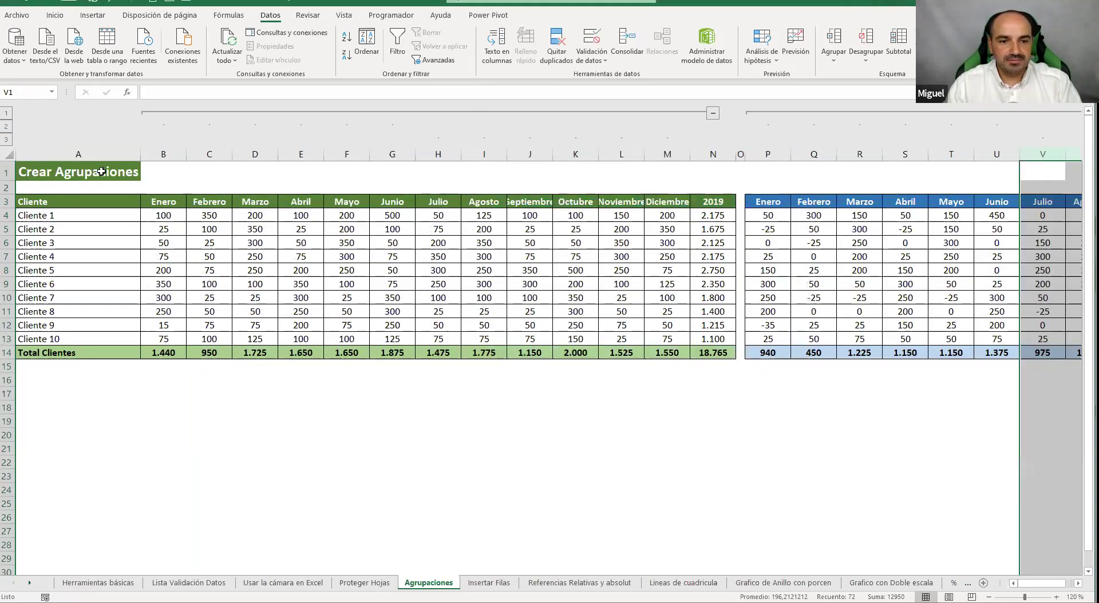
Group rows 4–10 for Cliente 1–7, test collapsing it, then open the Insertar Filas sheet
drag(7, 216, 6, 298)
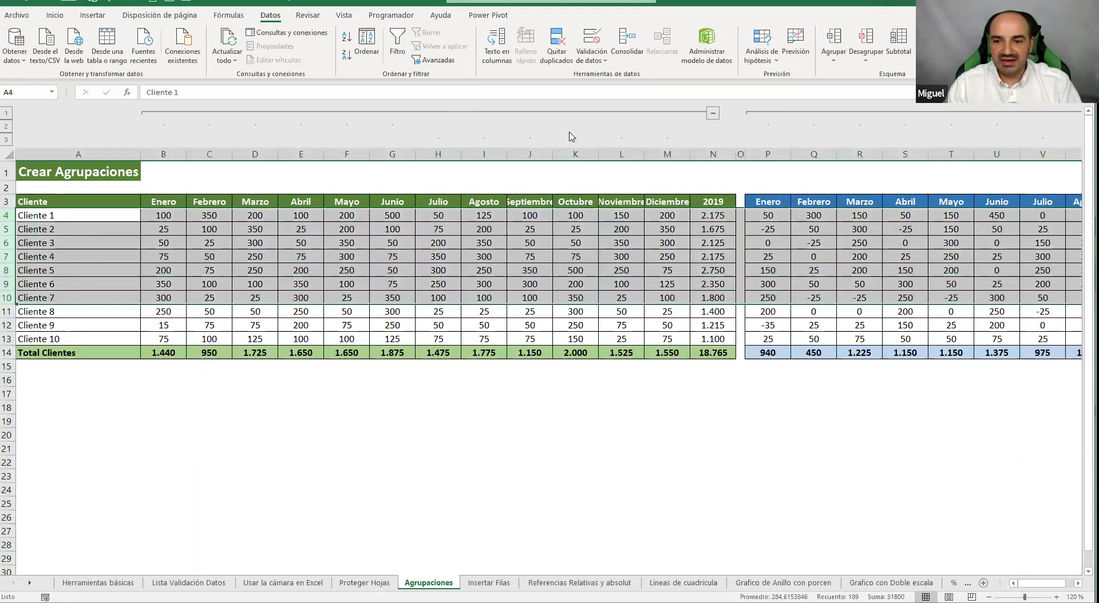
click(833, 40)
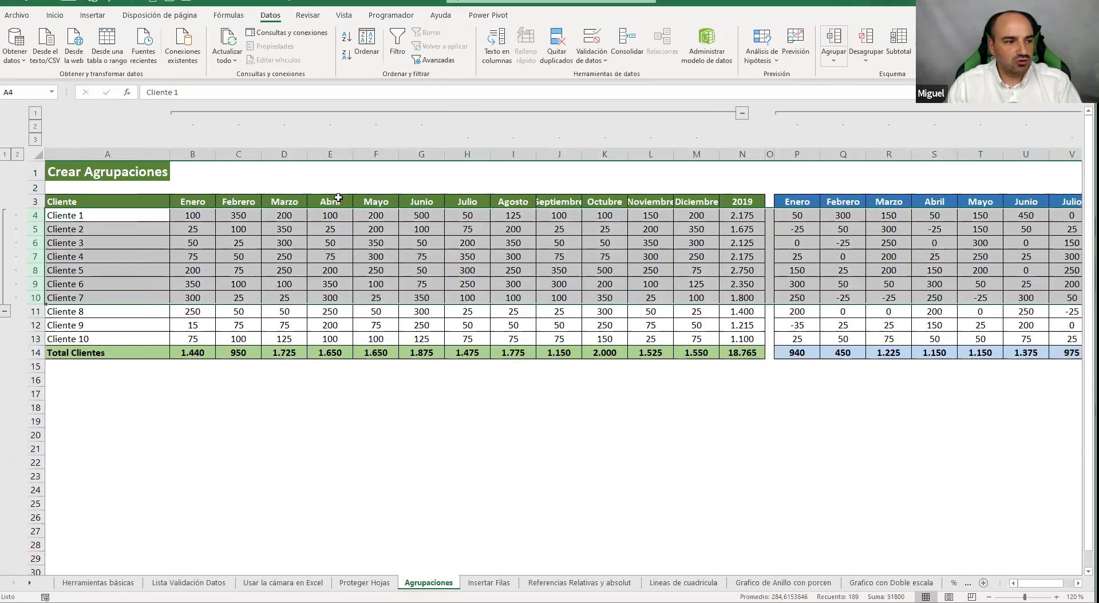
click(4, 311)
click(9, 217)
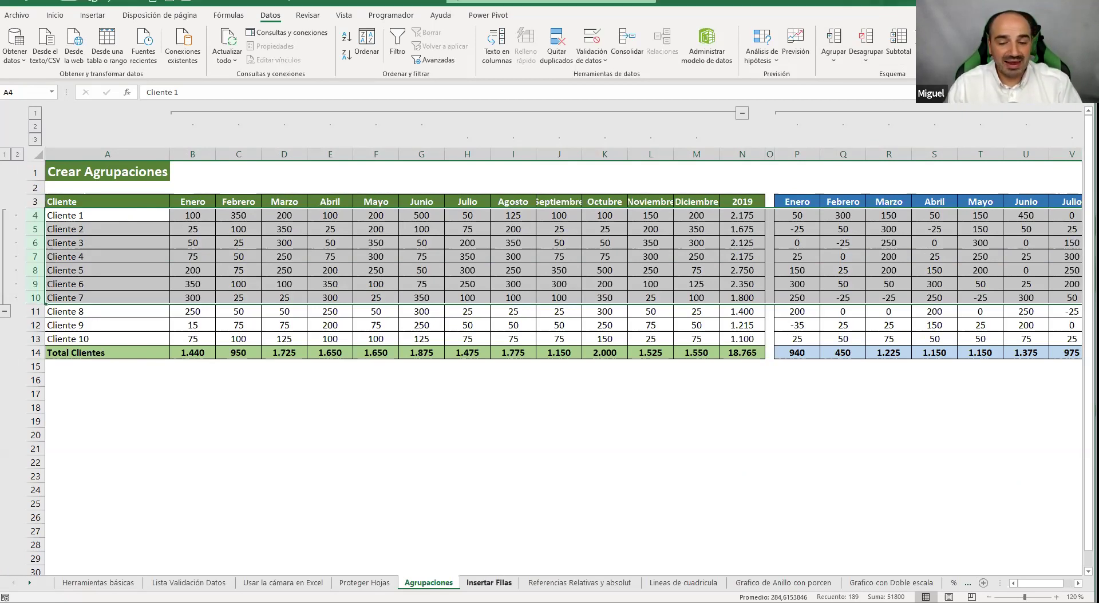
click(489, 582)
click(332, 350)
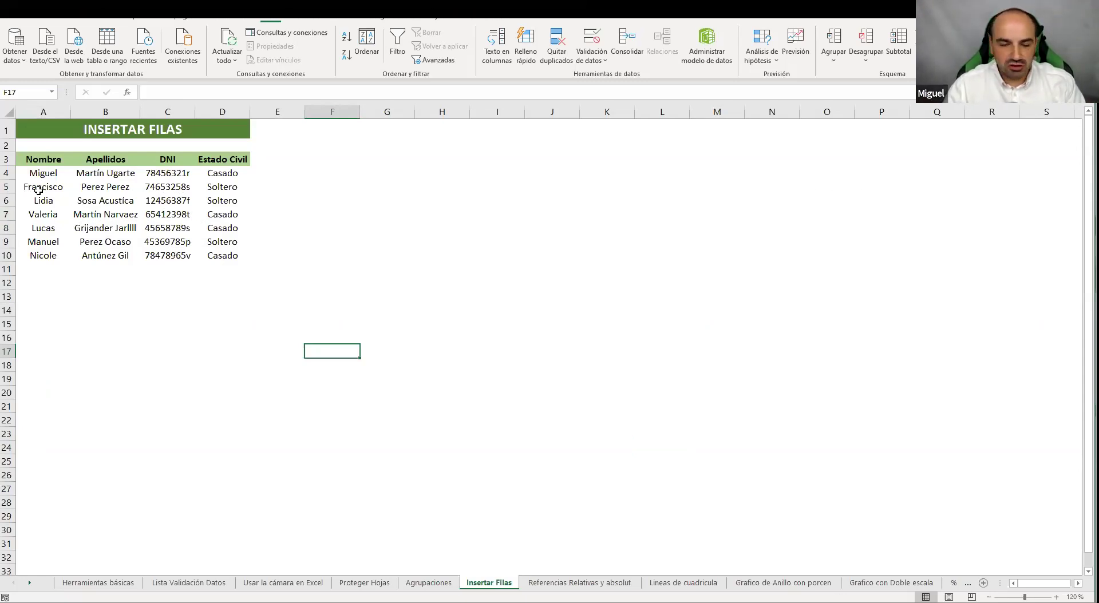
Insert a blank row at row 7 of the Insertar Filas list
click(8, 228)
click(8, 214)
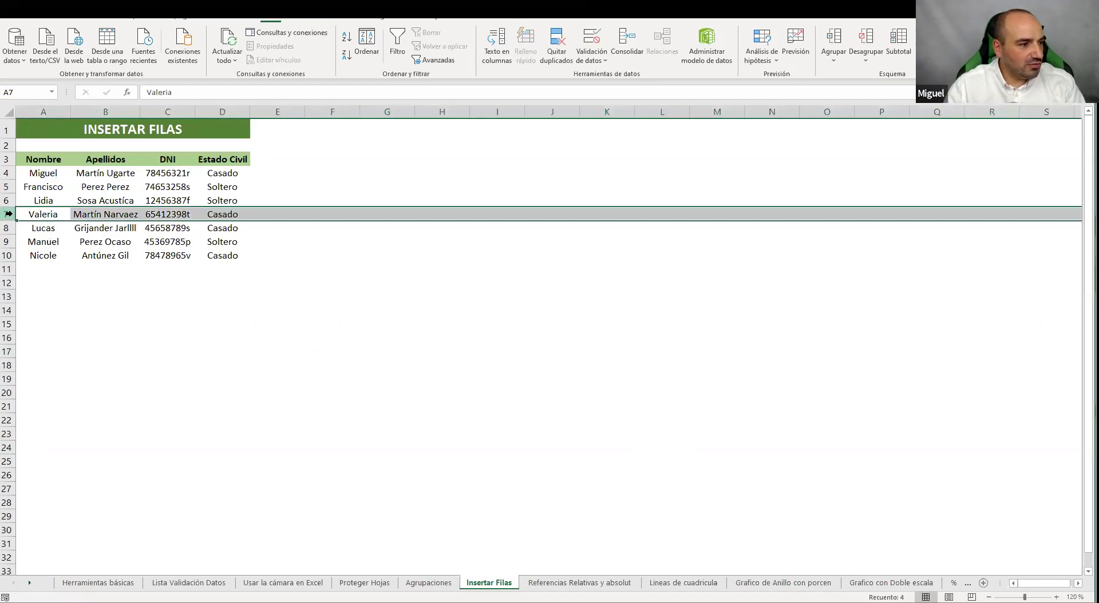
right_click(8, 214)
click(40, 309)
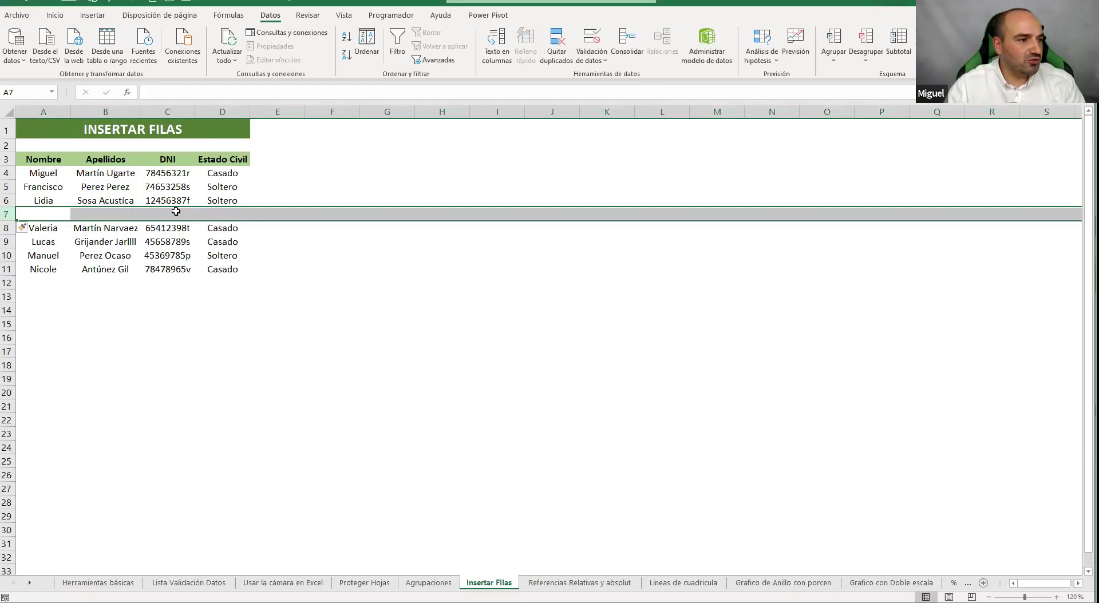
click(76, 228)
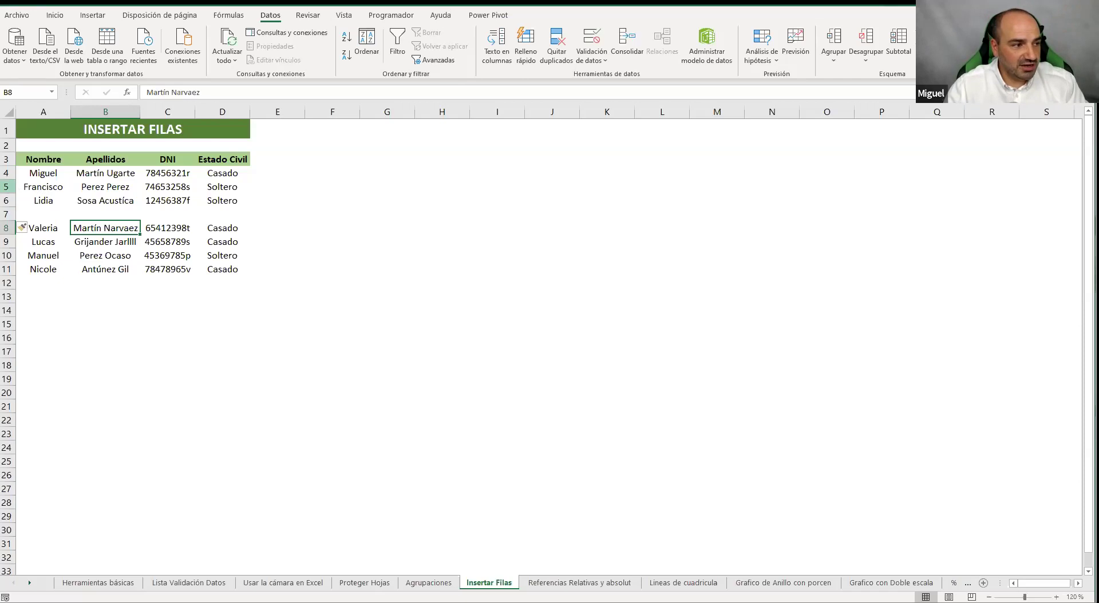
Insert two single blank rows at row 5, one after the other
right_click(8, 186)
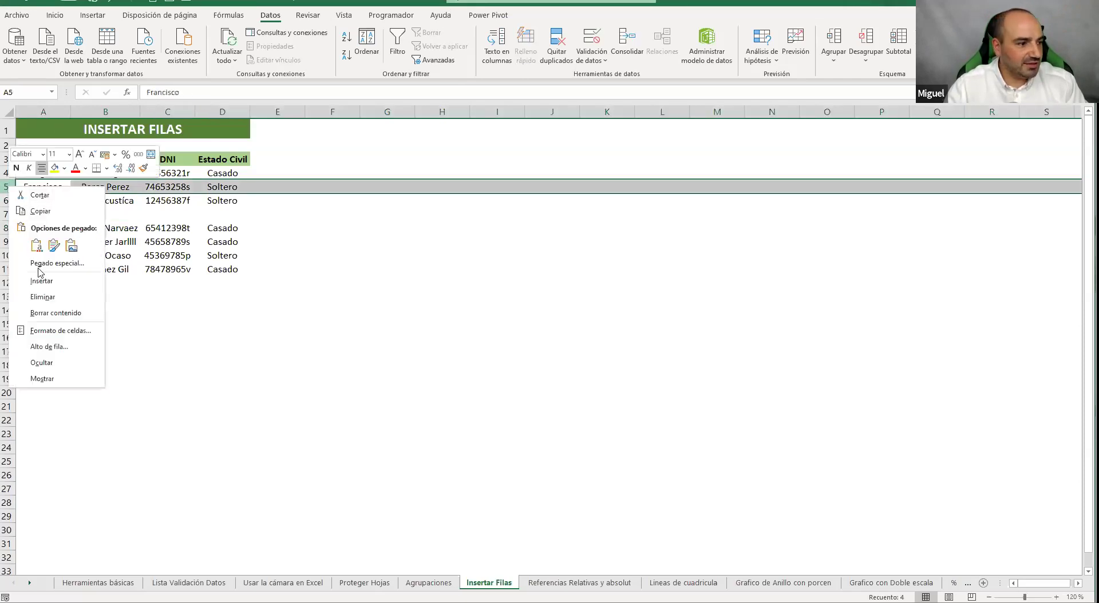
click(36, 281)
right_click(8, 185)
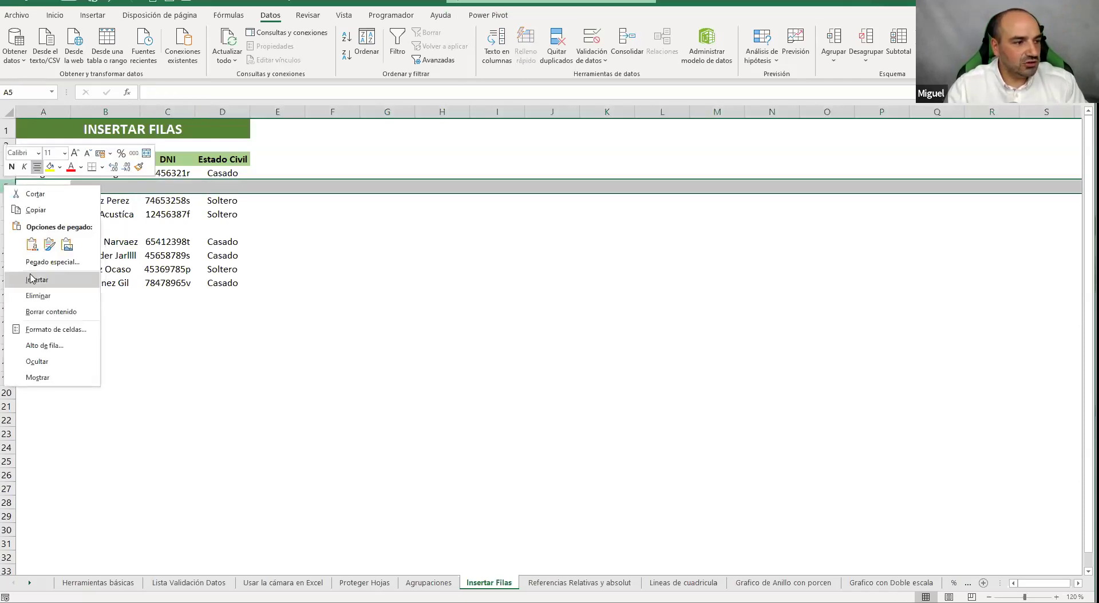
click(33, 280)
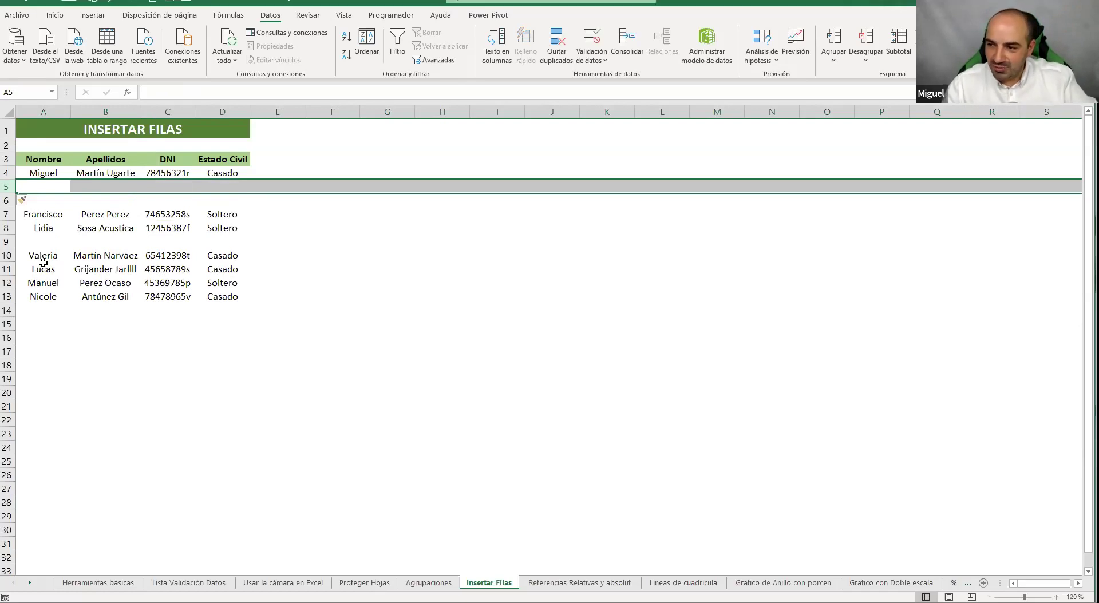
Insert two blank rows at selected rows 5–6, then four more at rows 5–8
drag(8, 186, 9, 201)
right_click(9, 201)
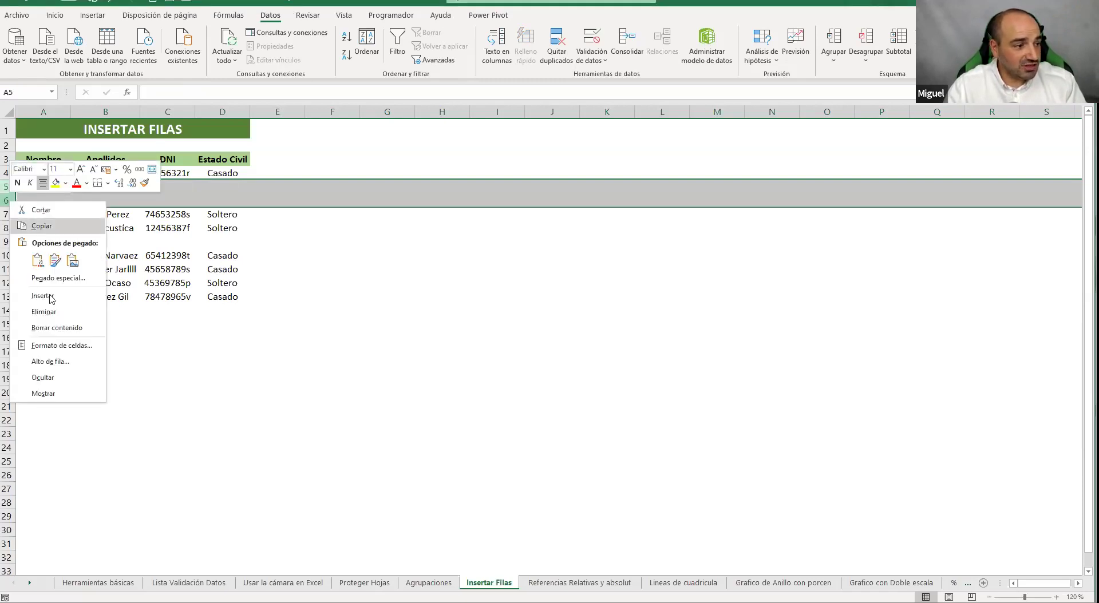
click(54, 290)
drag(8, 187, 8, 241)
right_click(8, 230)
click(54, 320)
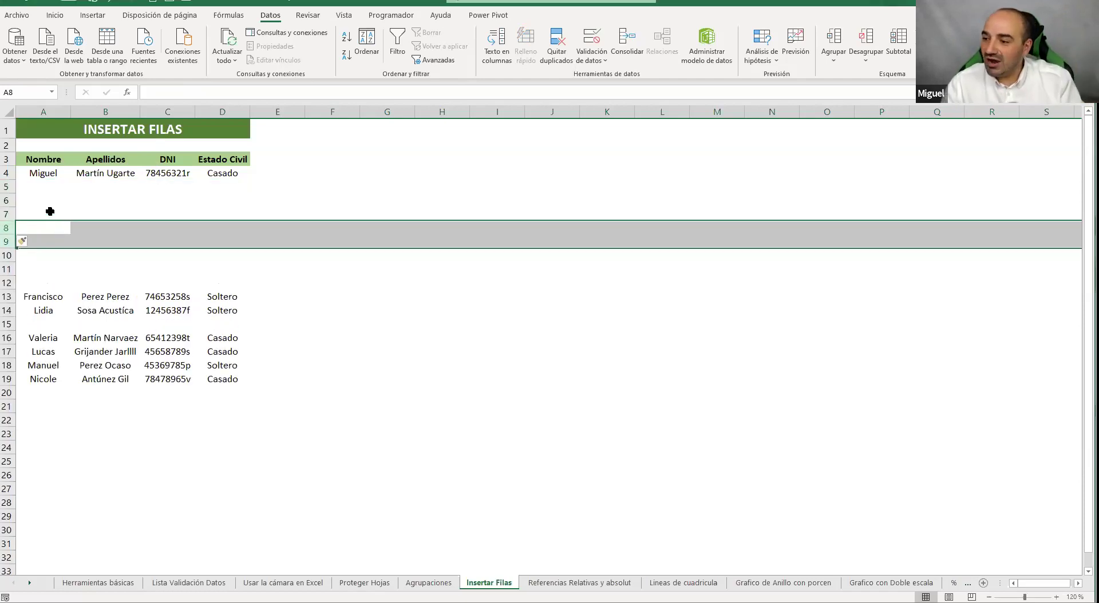
Undo the three most recent blank-row insertions at row 5
click(107, 4)
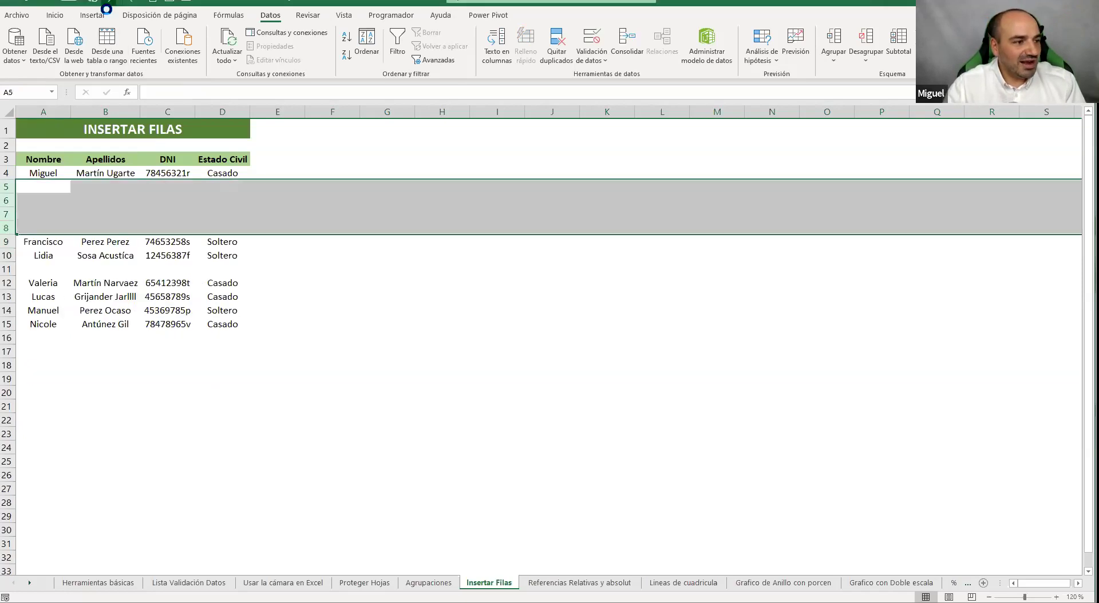
click(107, 5)
click(107, 4)
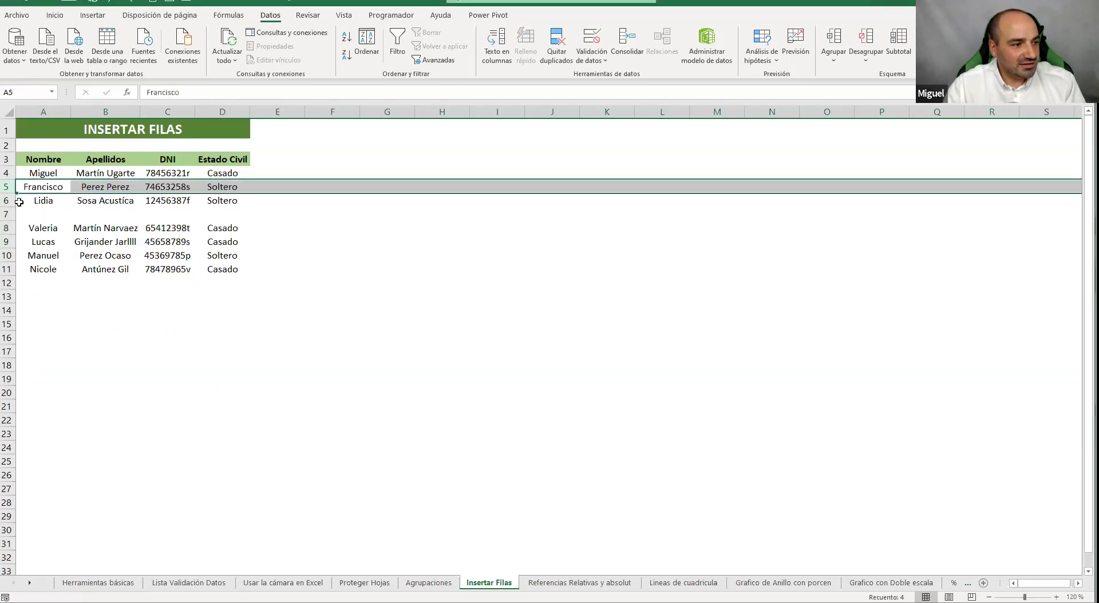
Insert nine blank rows at rows 5–13 in one go, then select columns B to E
drag(10, 190, 6, 350)
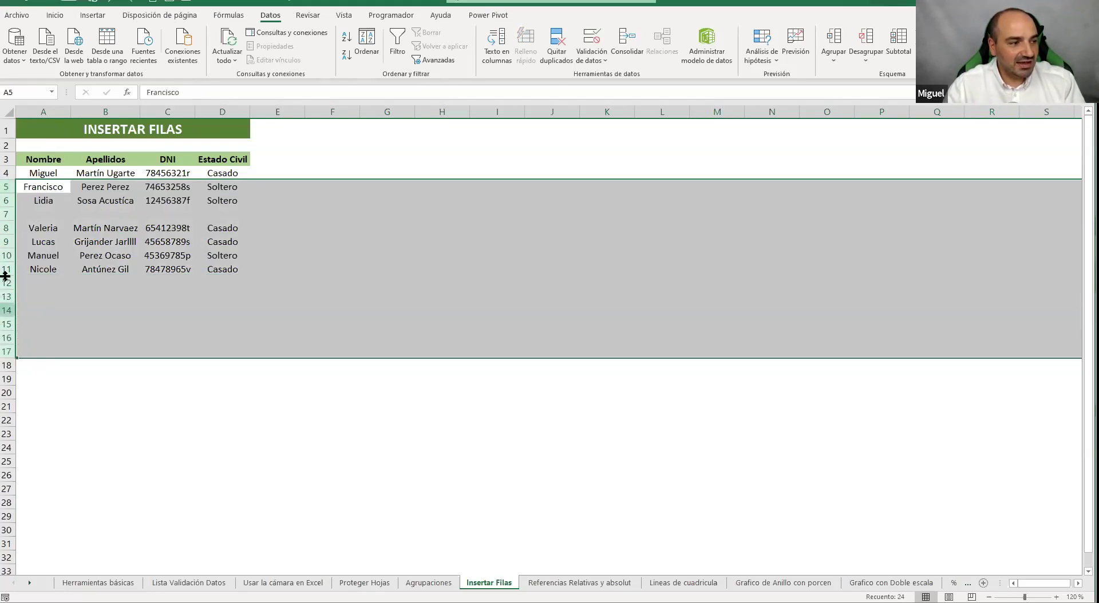
right_click(8, 268)
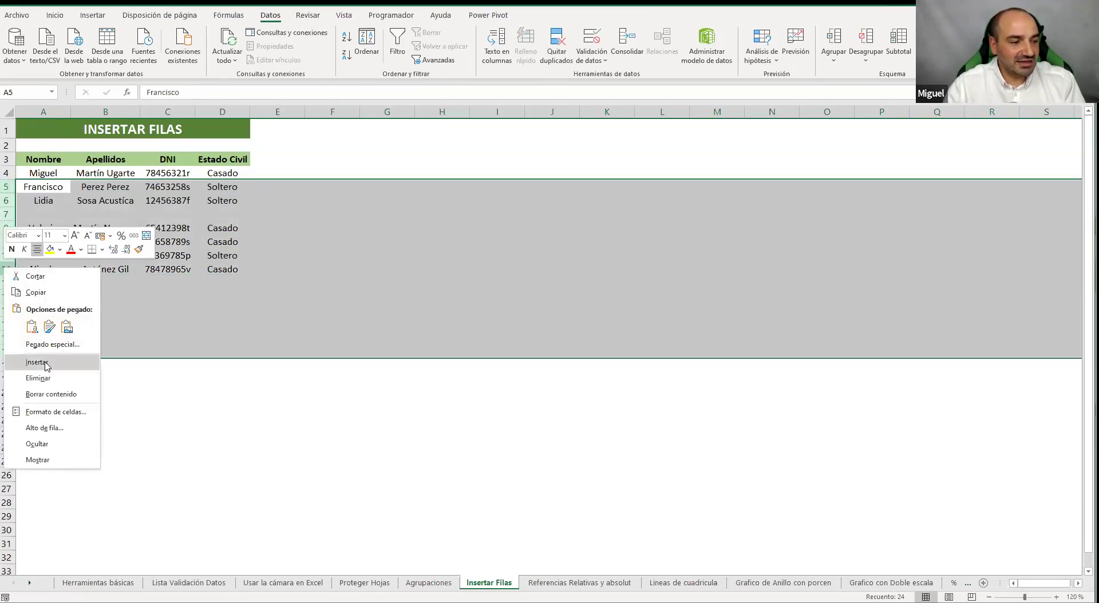
click(205, 214)
drag(8, 186, 7, 297)
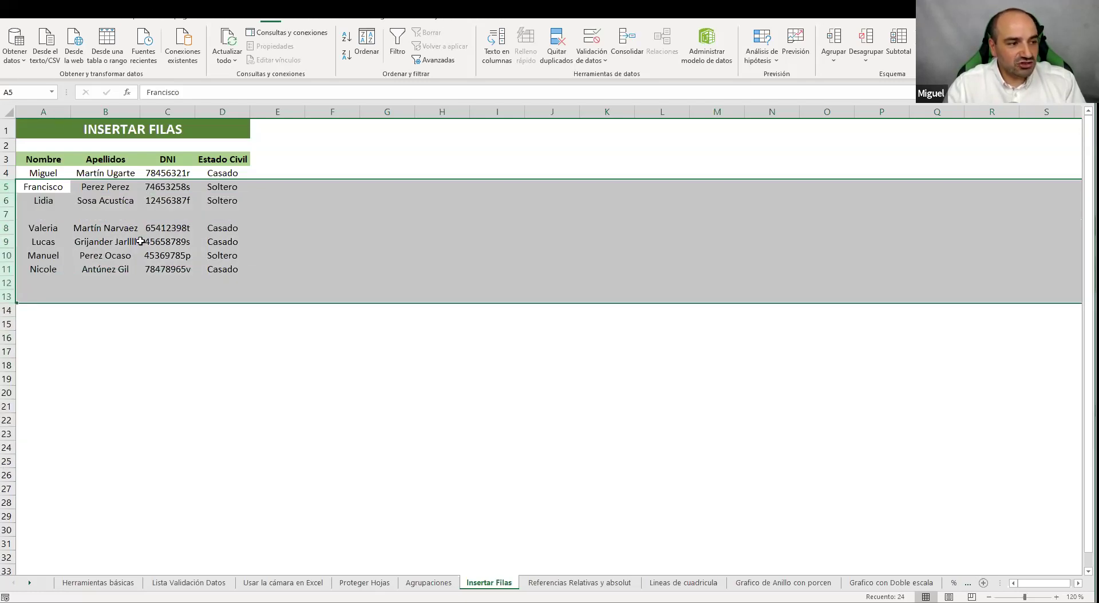
right_click(8, 230)
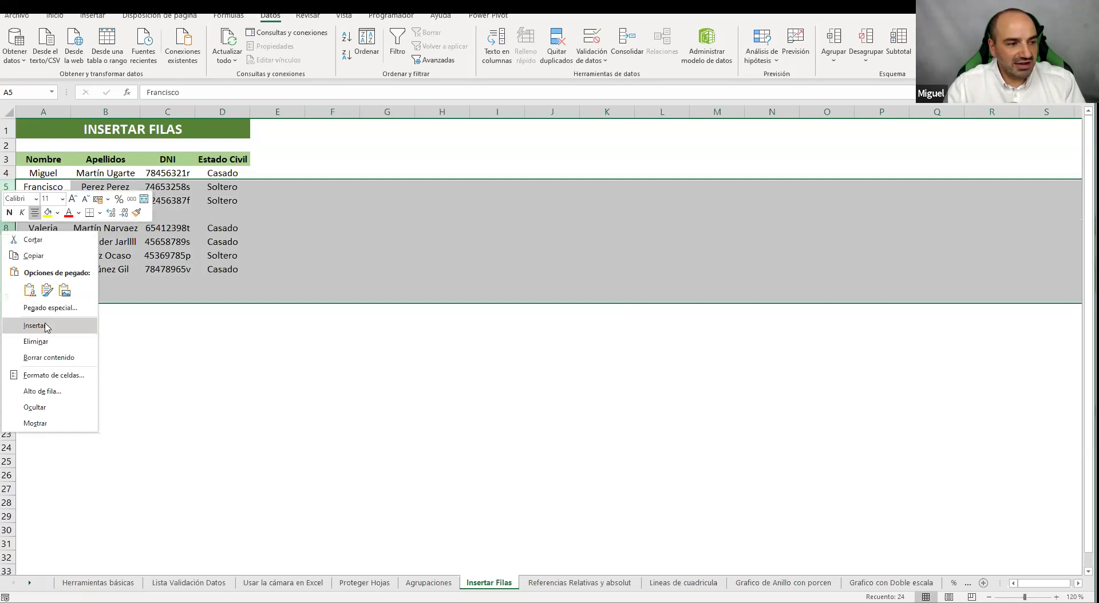
click(46, 322)
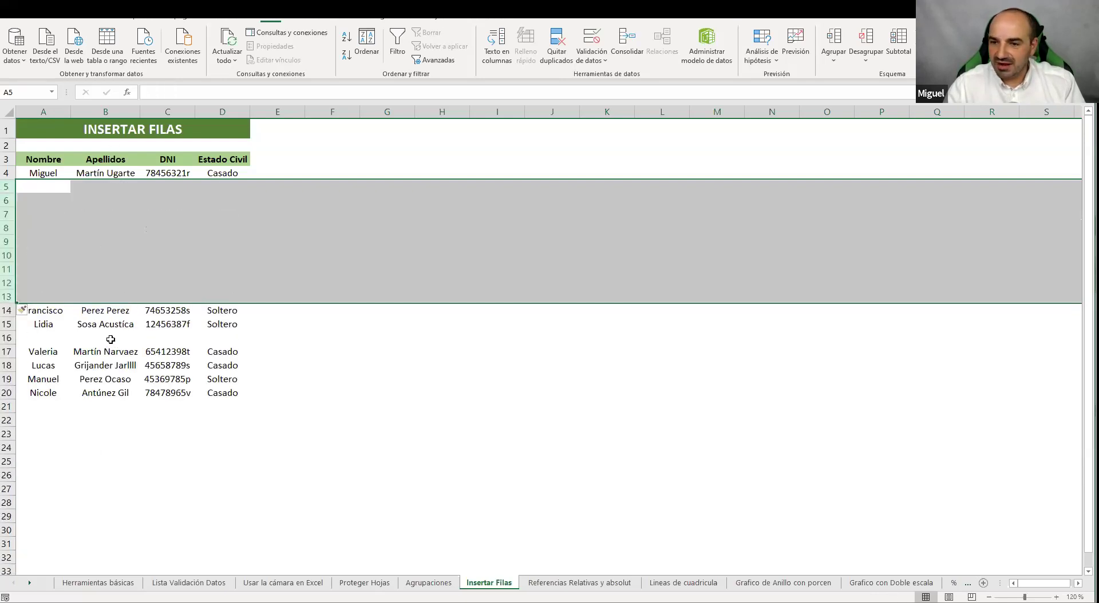
drag(106, 112, 266, 113)
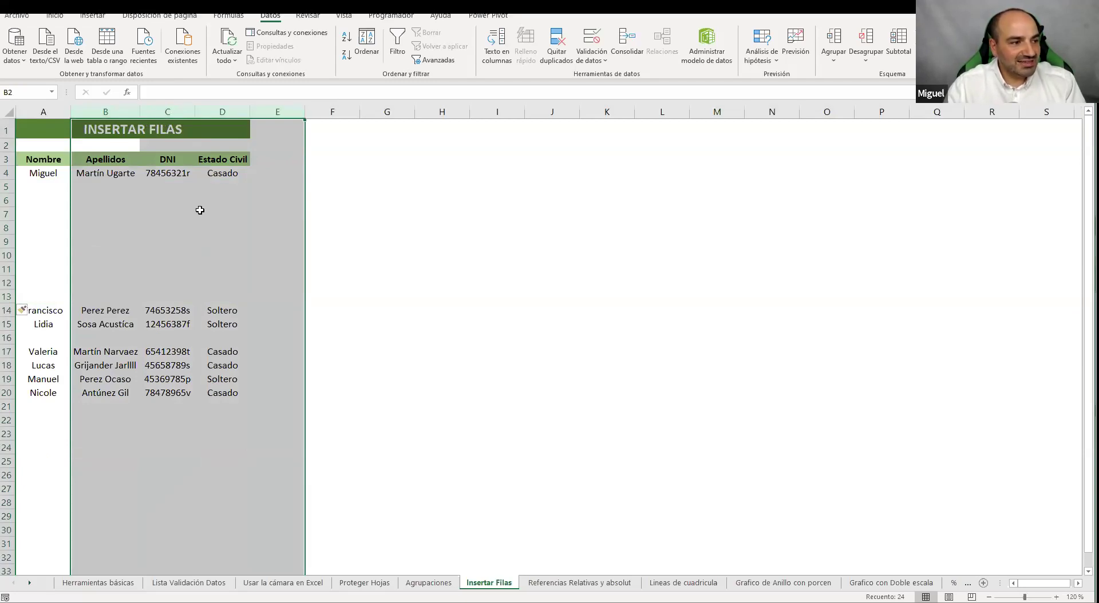
Insert four blank columns B:E before Apellidos, then go to the 'Referencias Relativas y absolut' sheet
right_click(125, 110)
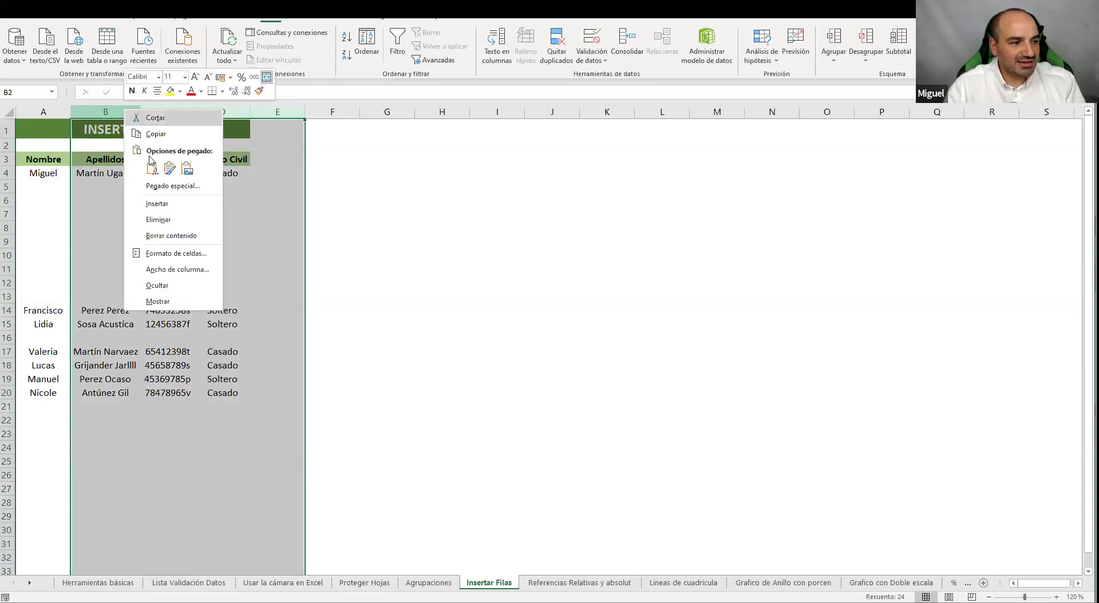
click(172, 204)
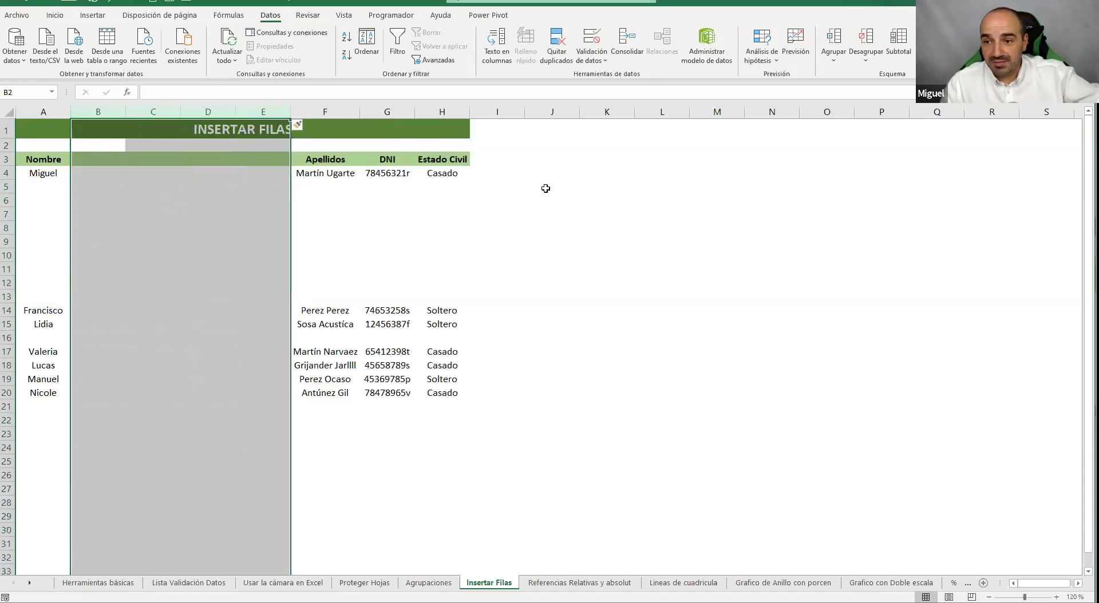
click(449, 186)
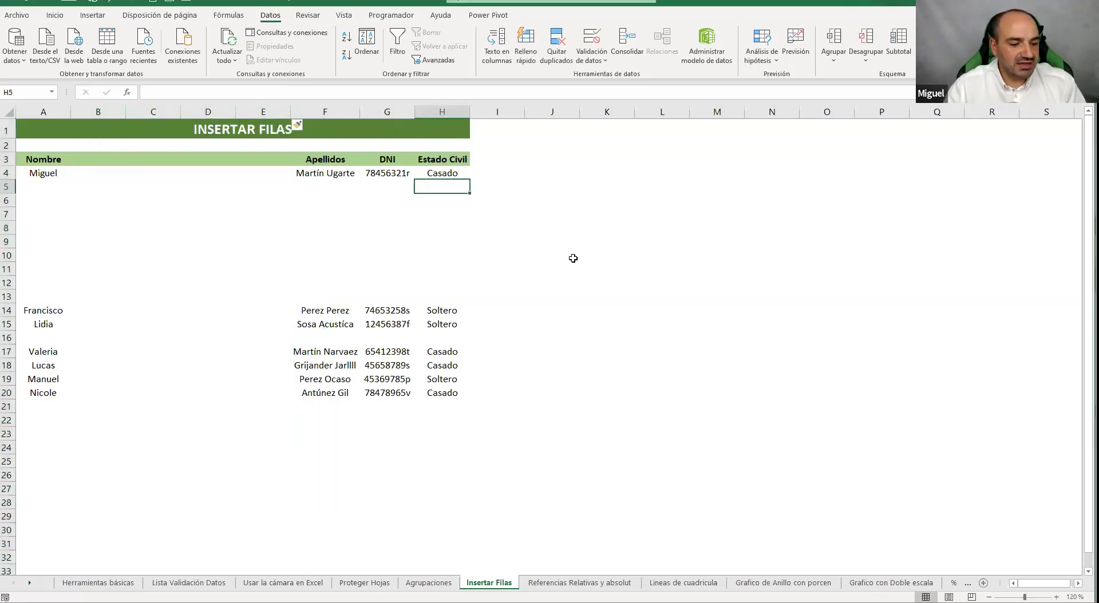
click(597, 581)
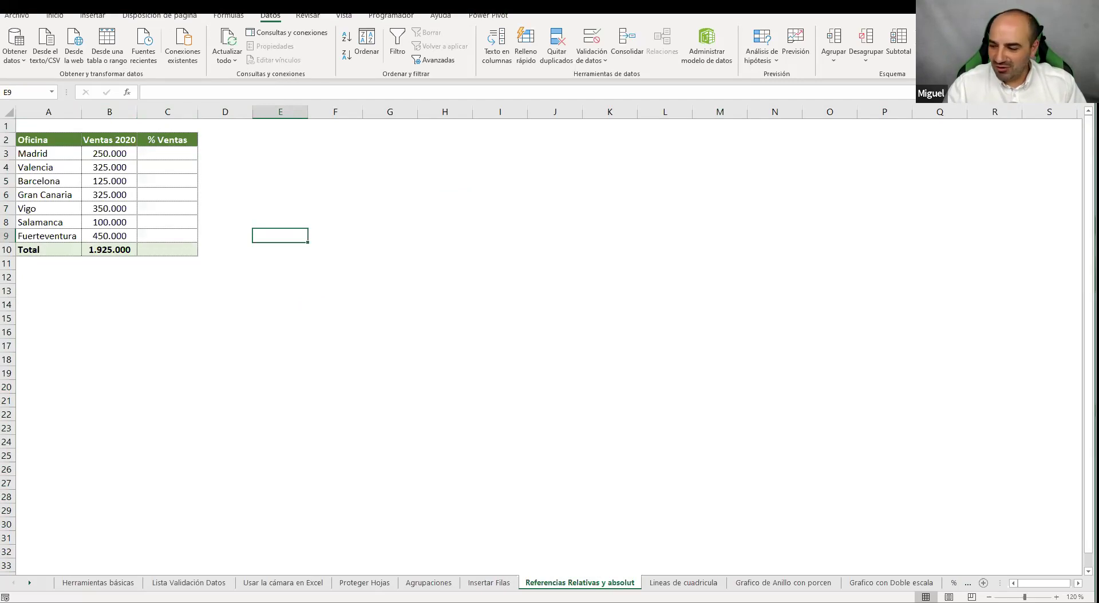
Widen the Ventas 2020 column B slightly
click(719, 291)
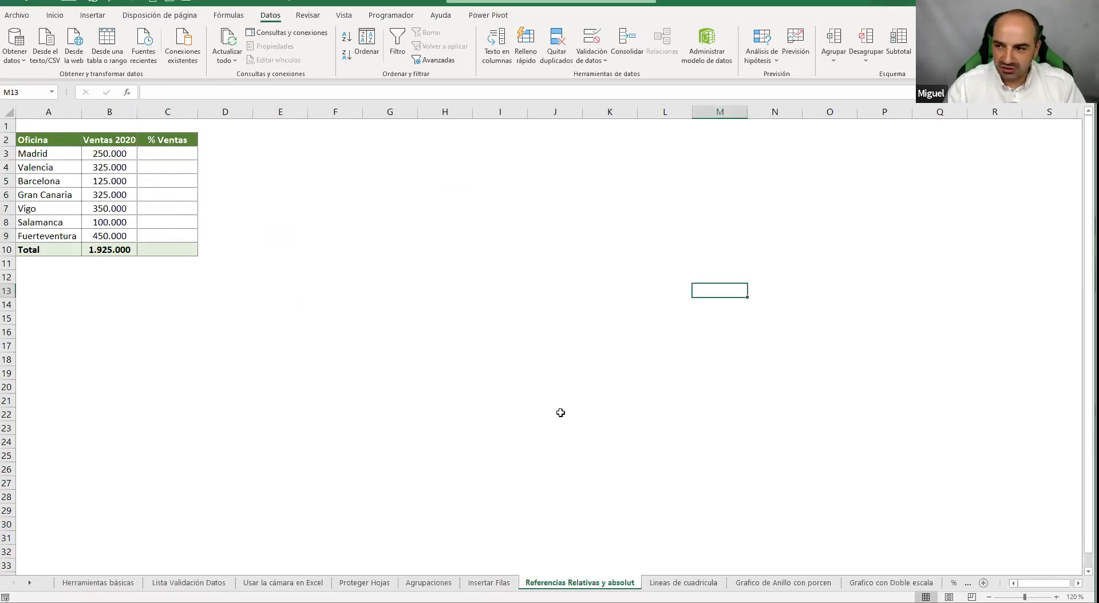
click(424, 235)
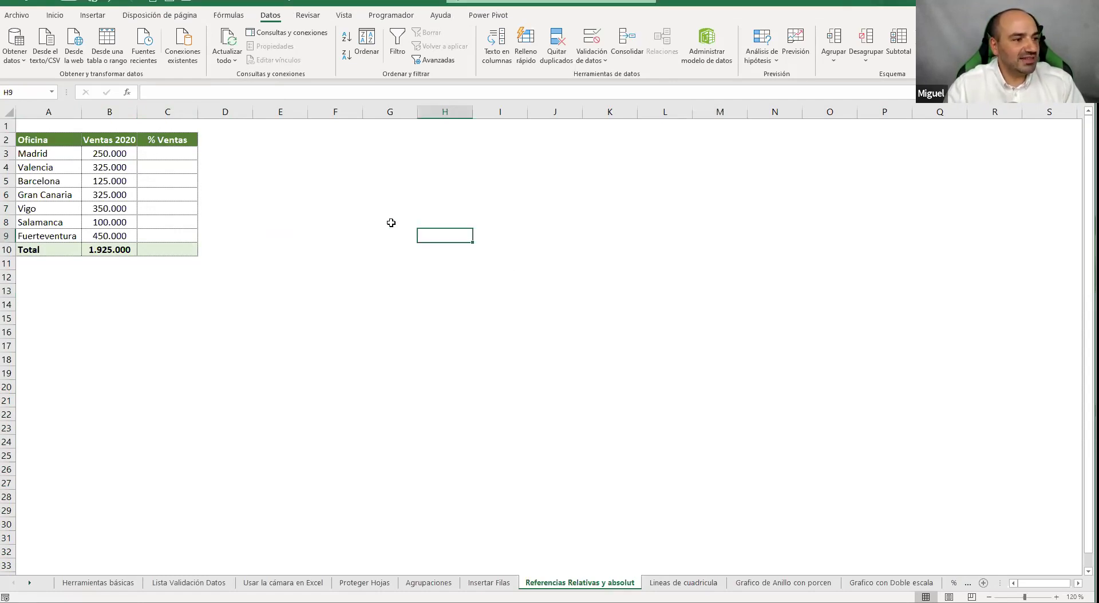
drag(137, 108, 143, 108)
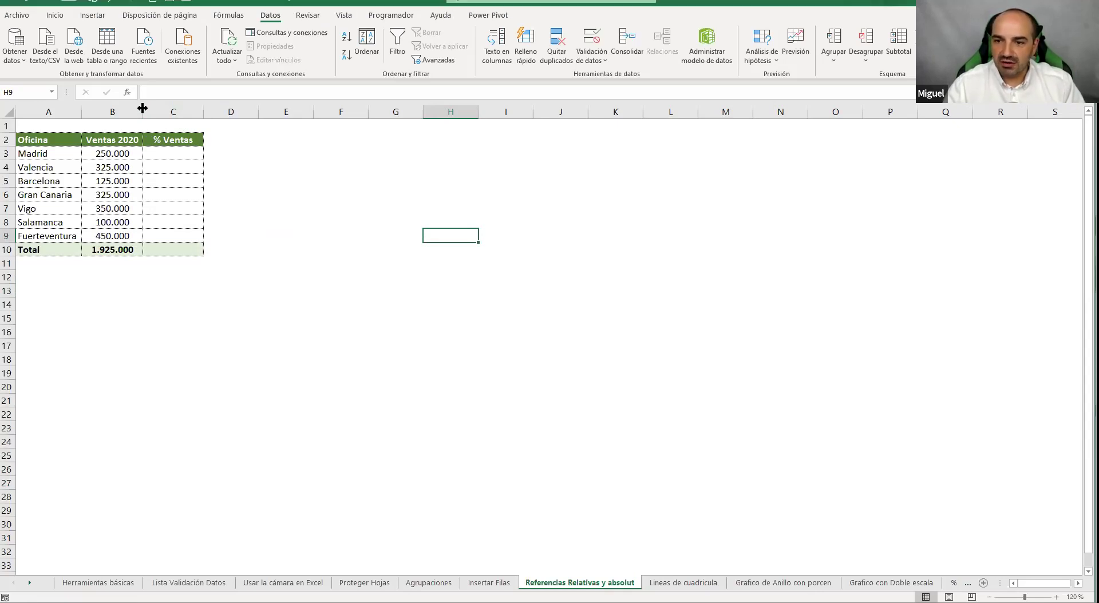
Review the office and sales ranges, Madrid's B3 value and B10's =SUMA(B3:B9), ending on C3
drag(52, 139, 57, 250)
drag(128, 143, 120, 249)
drag(182, 156, 183, 167)
click(182, 156)
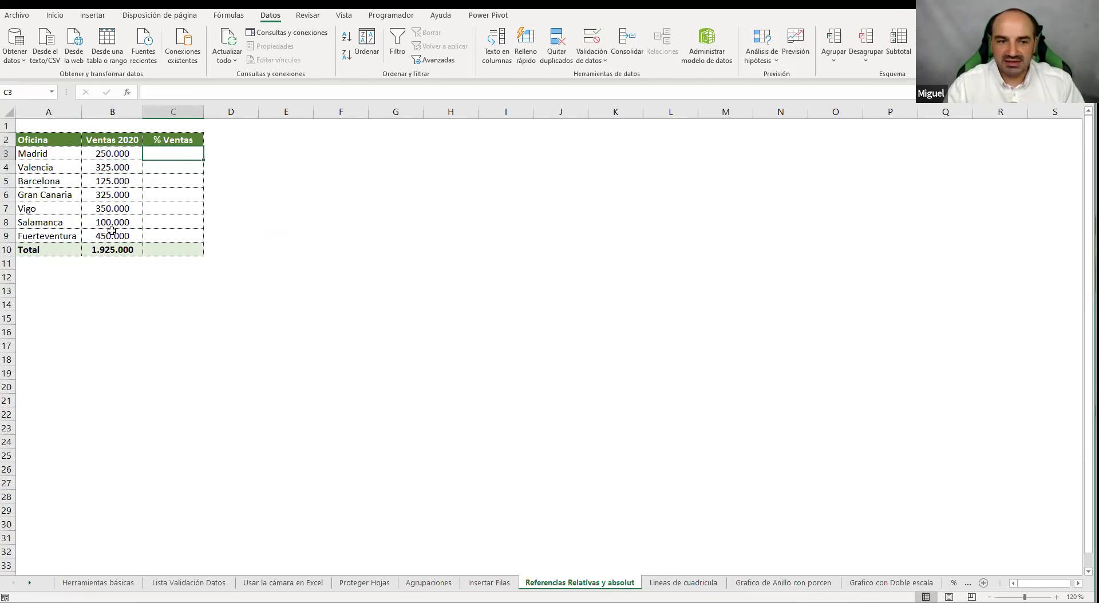
click(104, 152)
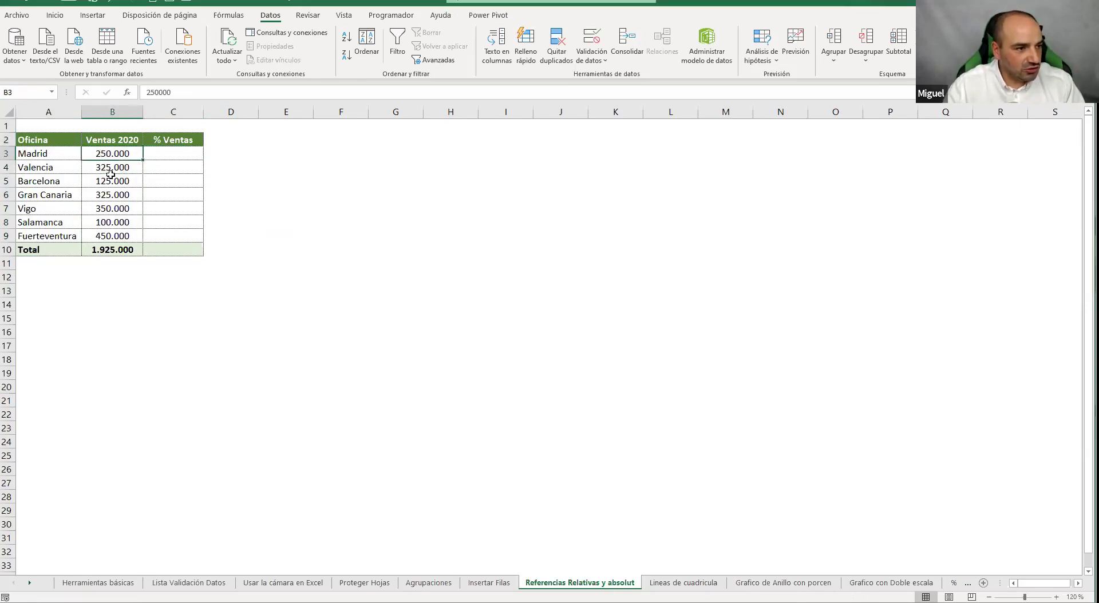
click(98, 251)
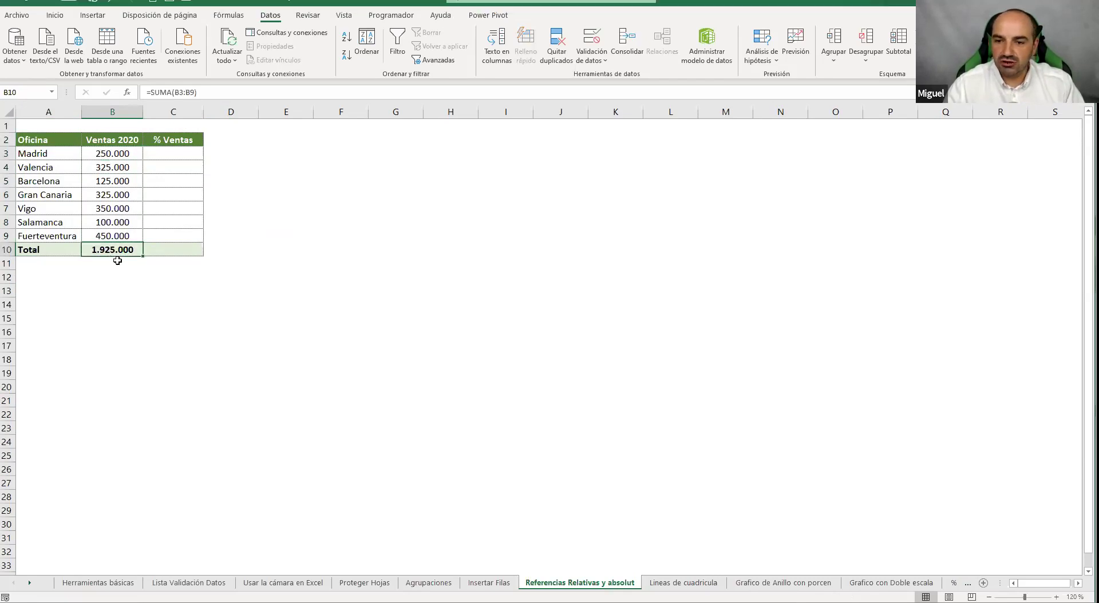
click(173, 153)
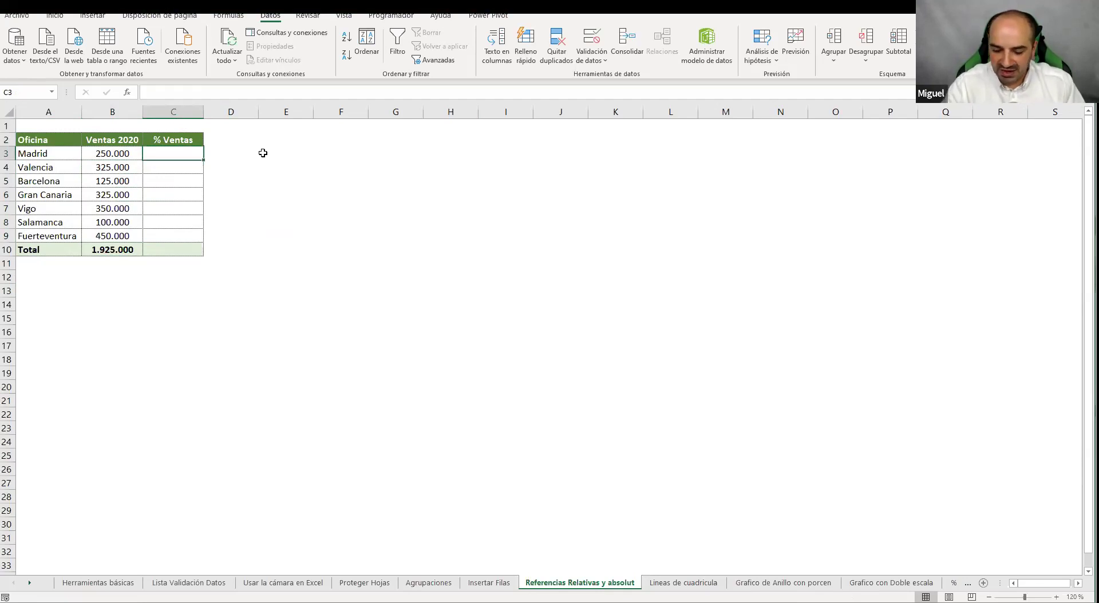
Enter =B3/B10 in C3 and format it as a percentage, showing Madrid's 13% share
text(=)
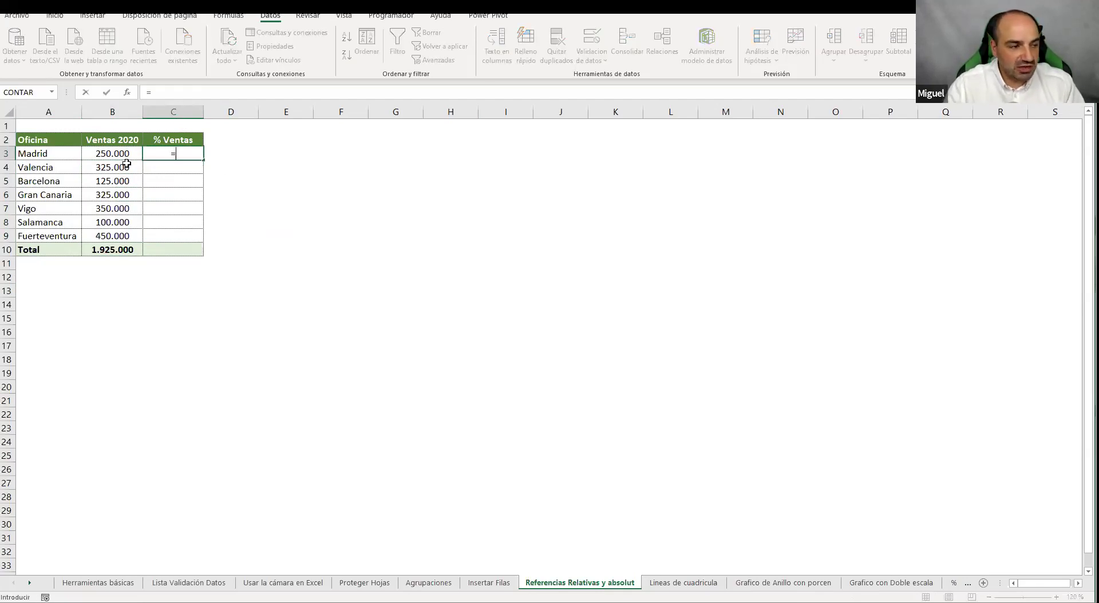
click(124, 154)
text(/)
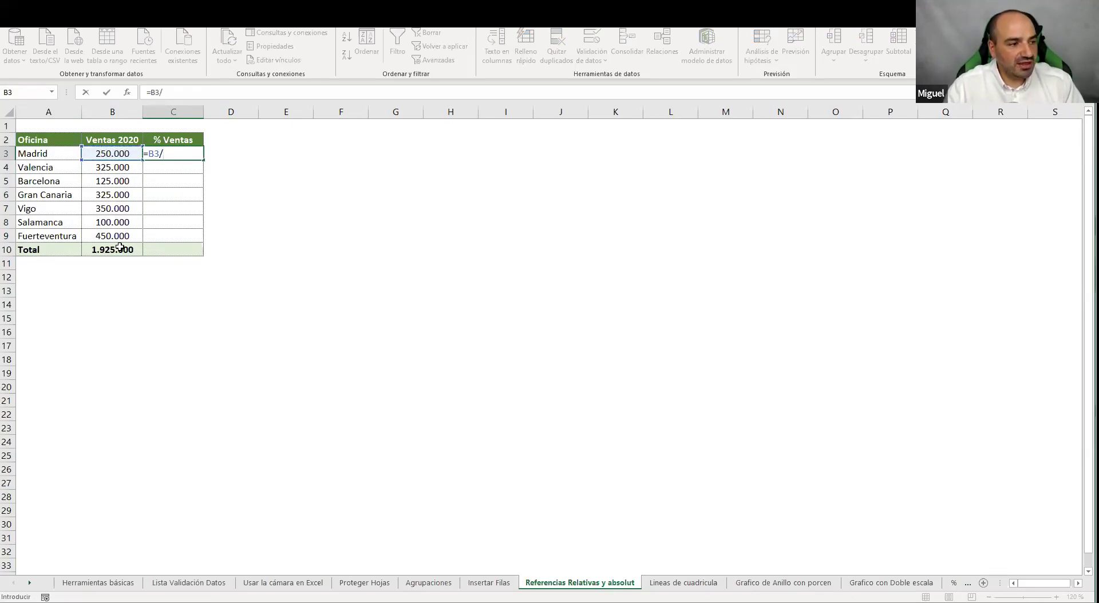
click(120, 250)
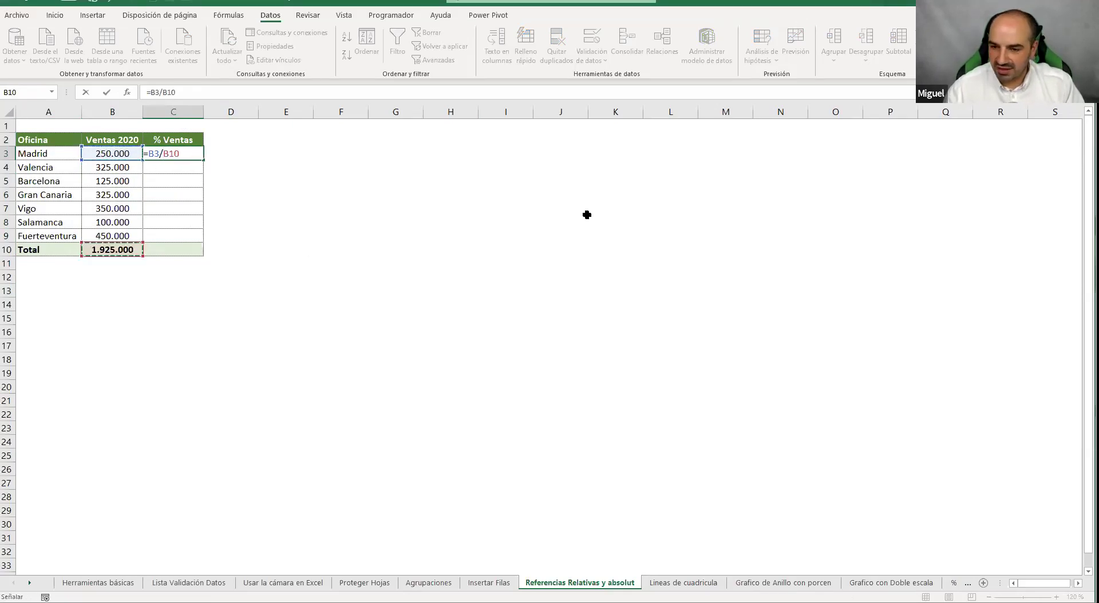
key(Return)
click(155, 154)
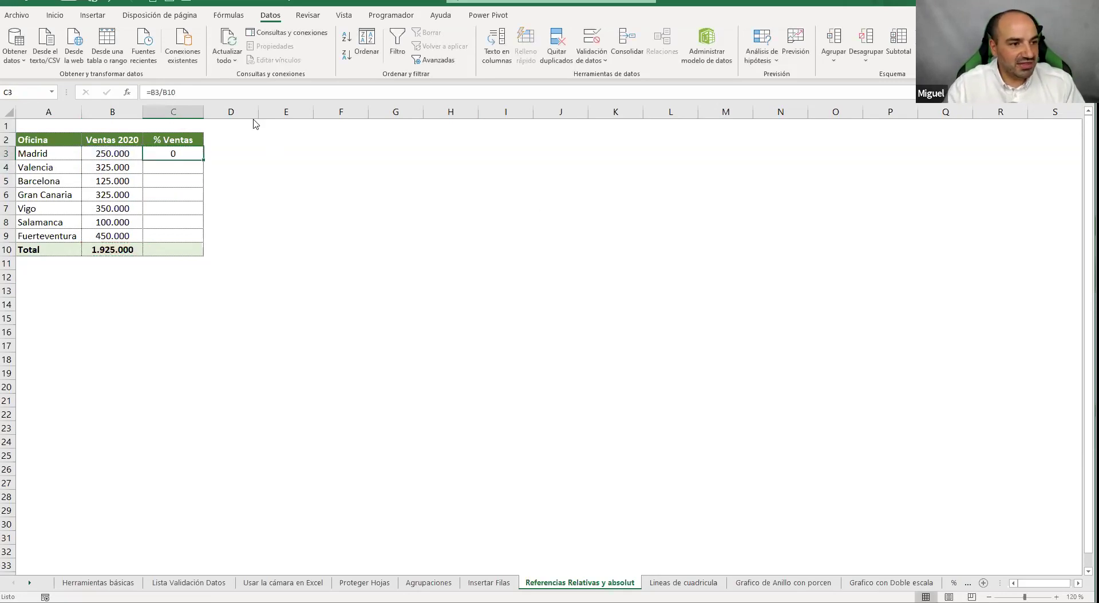
click(56, 16)
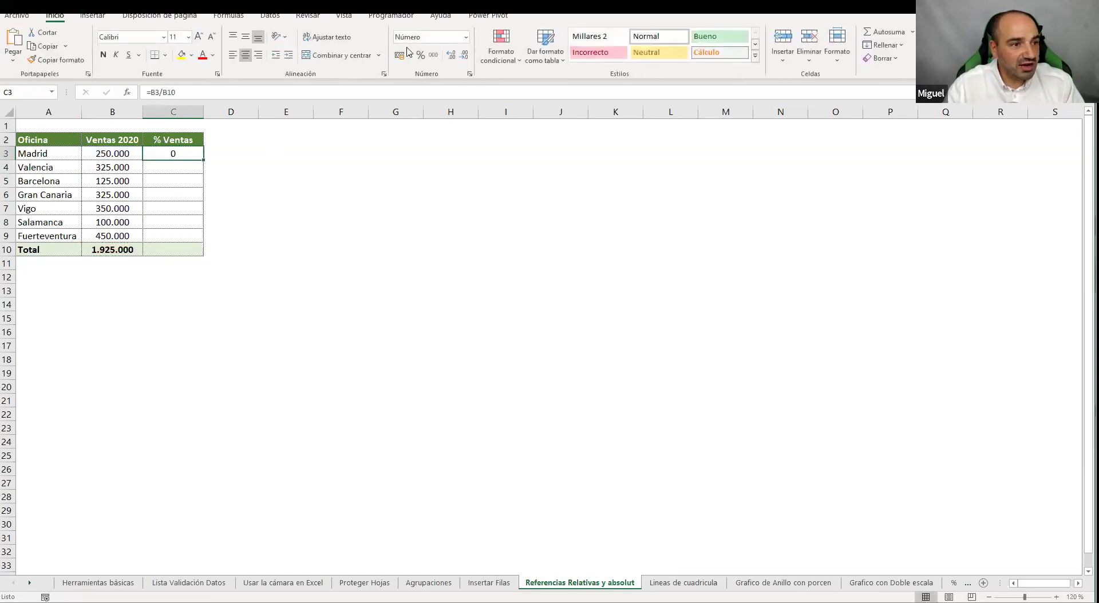
click(422, 54)
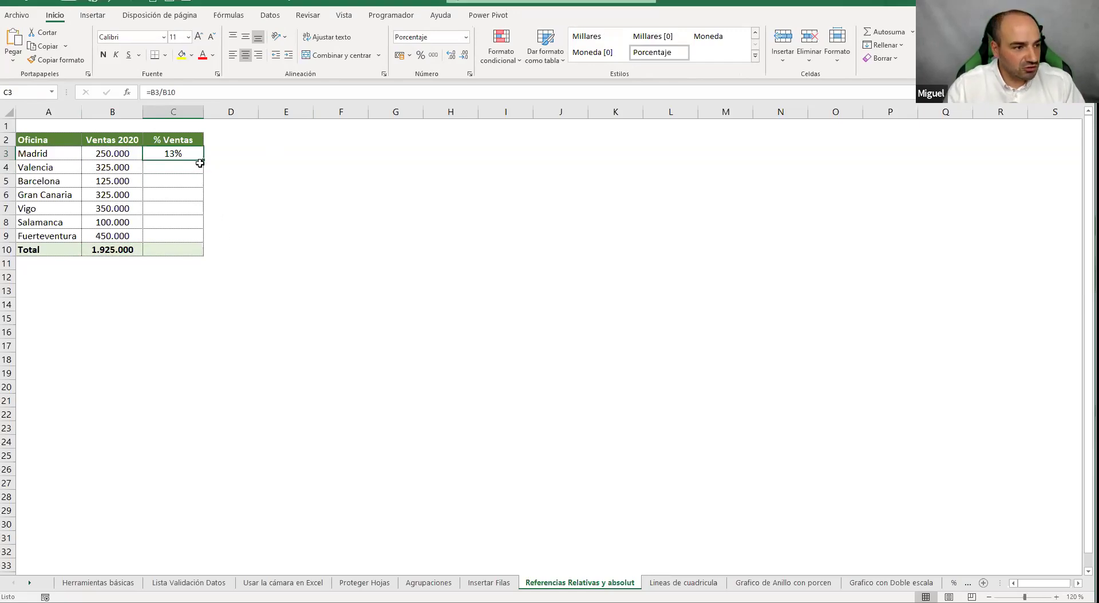
Copy C3's percentage formula down to C9 and review C3's references
drag(203, 160, 184, 240)
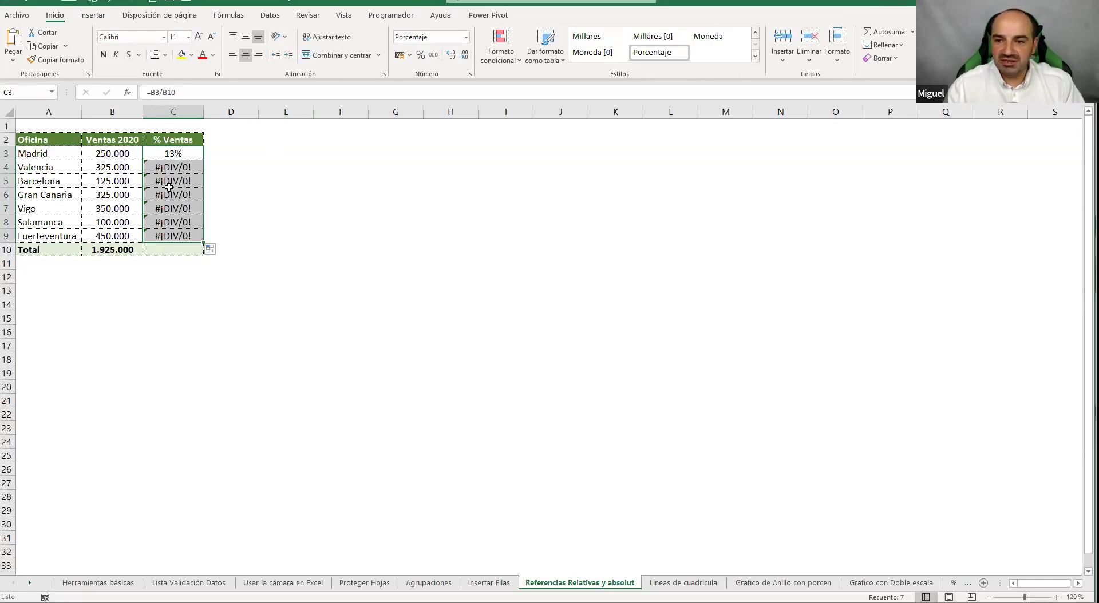
click(179, 154)
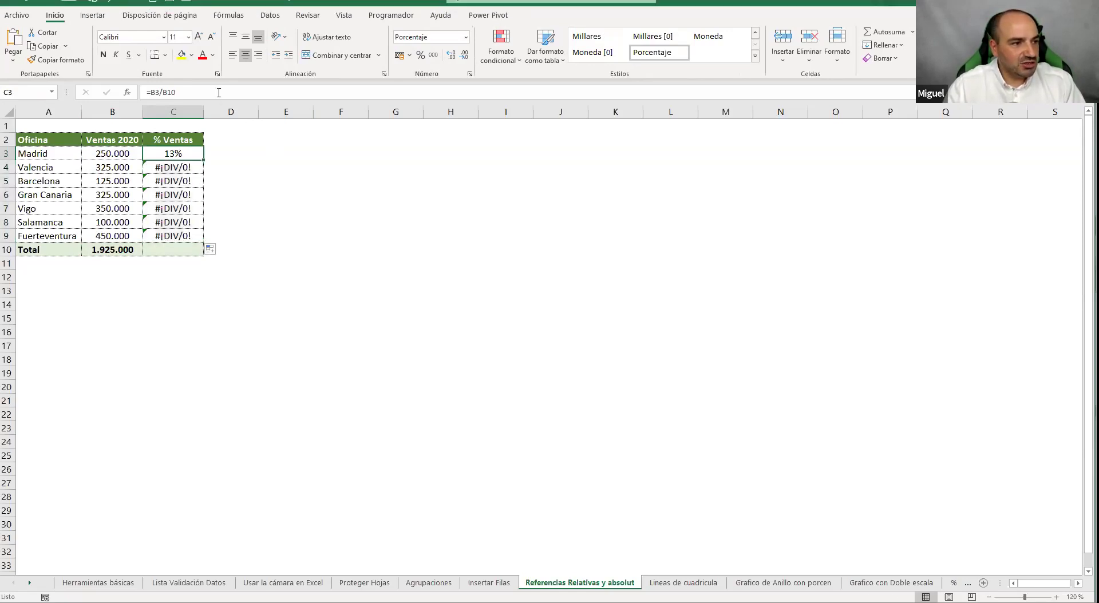
click(216, 98)
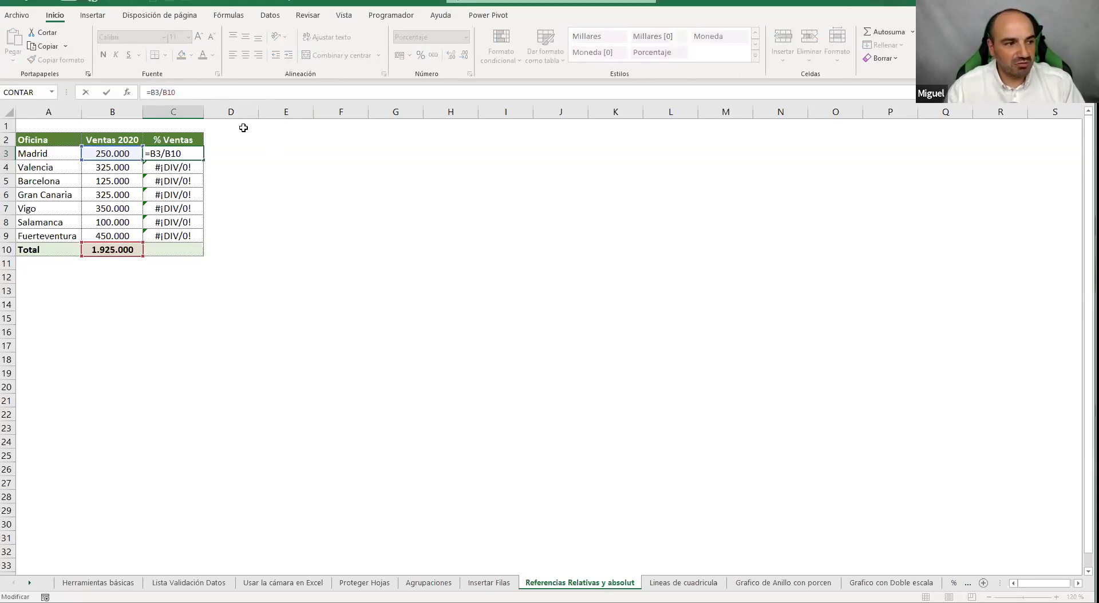
key(Return)
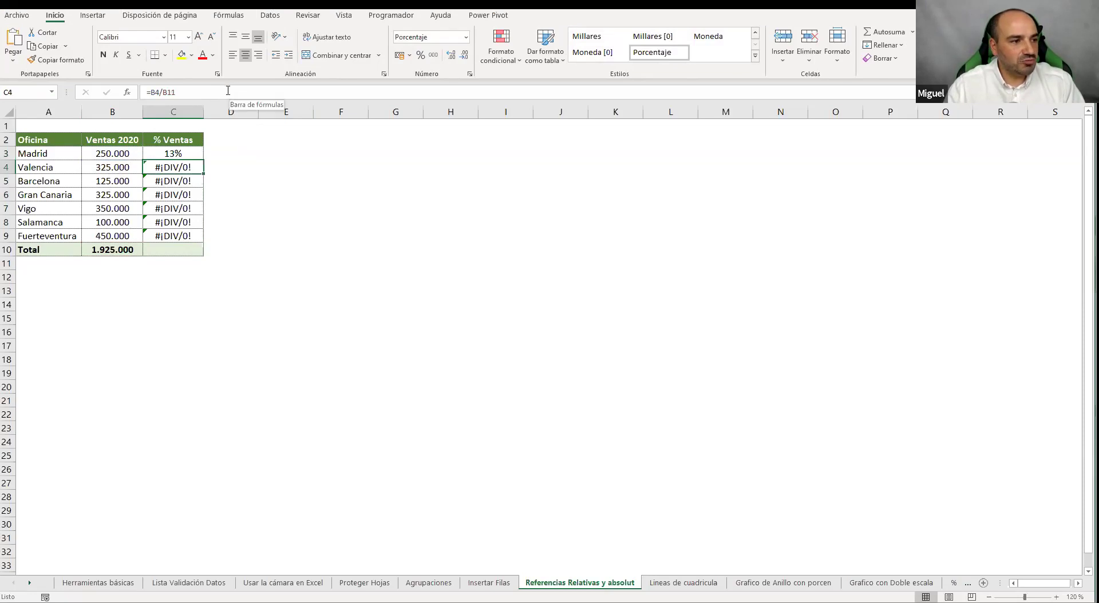
Inspect the C4, C5 and C9 formulas, showing the divisor shifted to empty B16
key(F2)
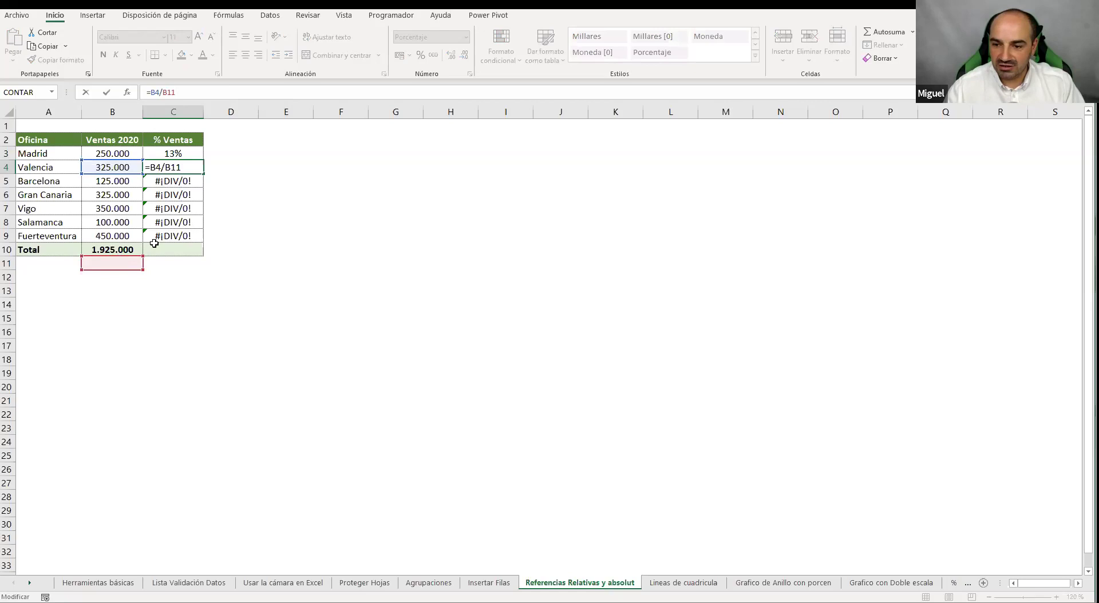
key(Return)
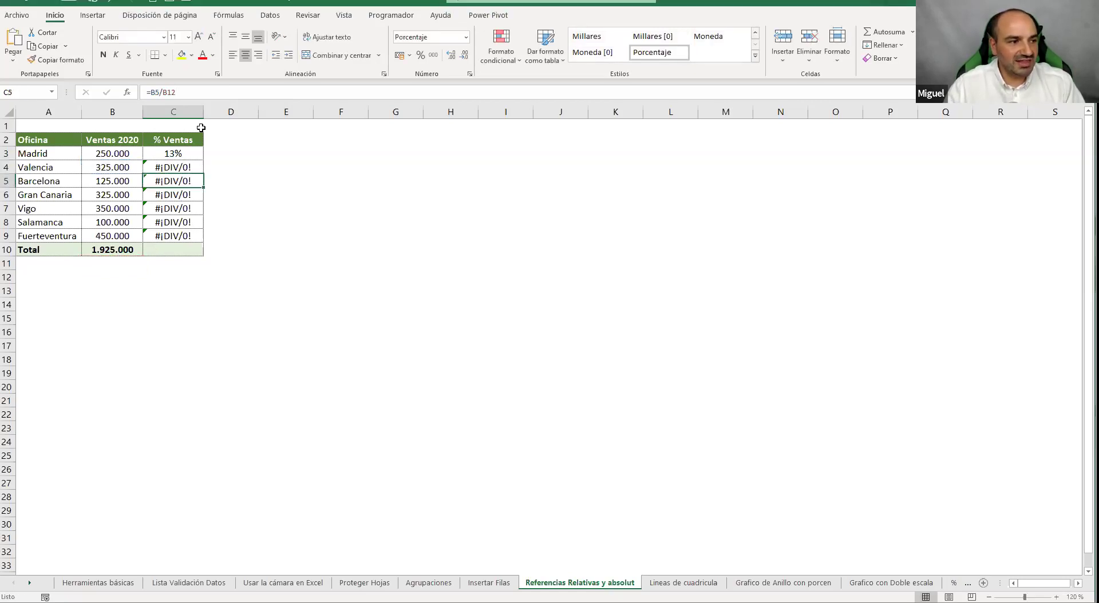
click(215, 97)
click(160, 232)
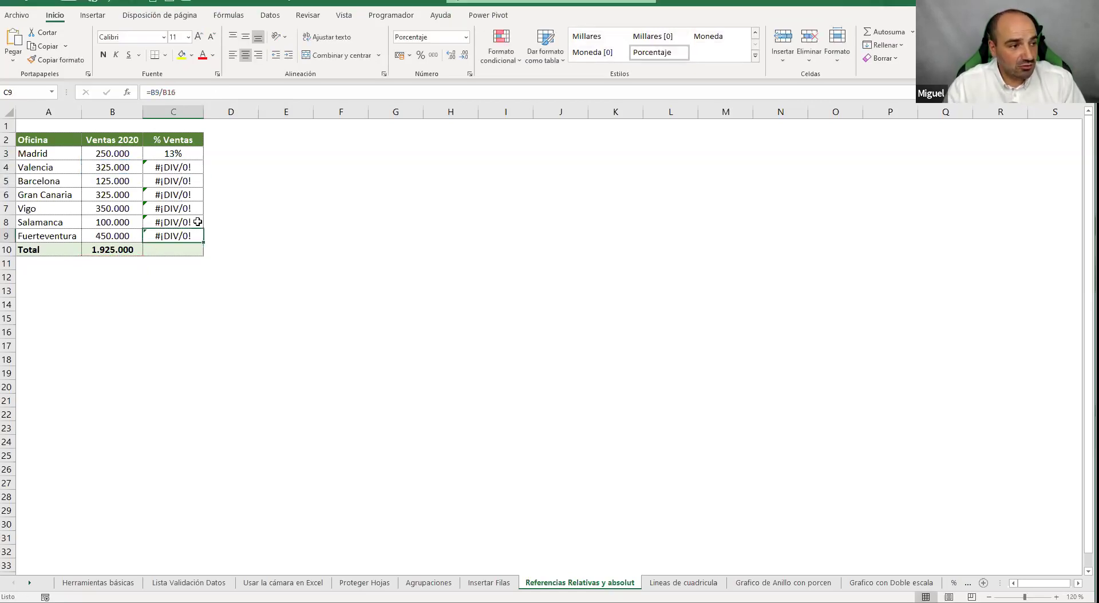
double_click(159, 232)
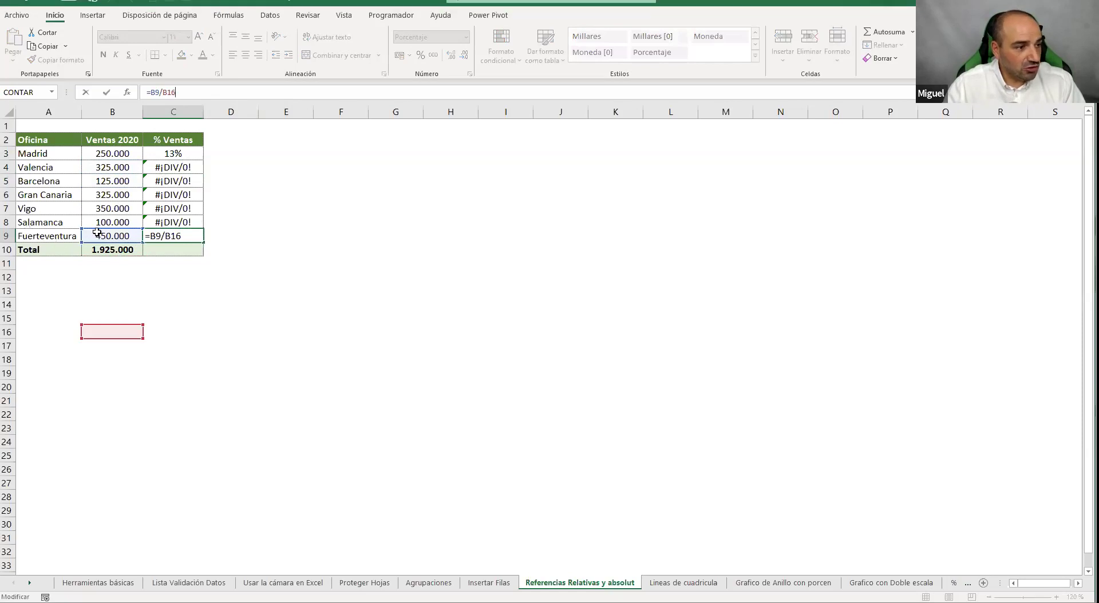
key(Return)
click(114, 331)
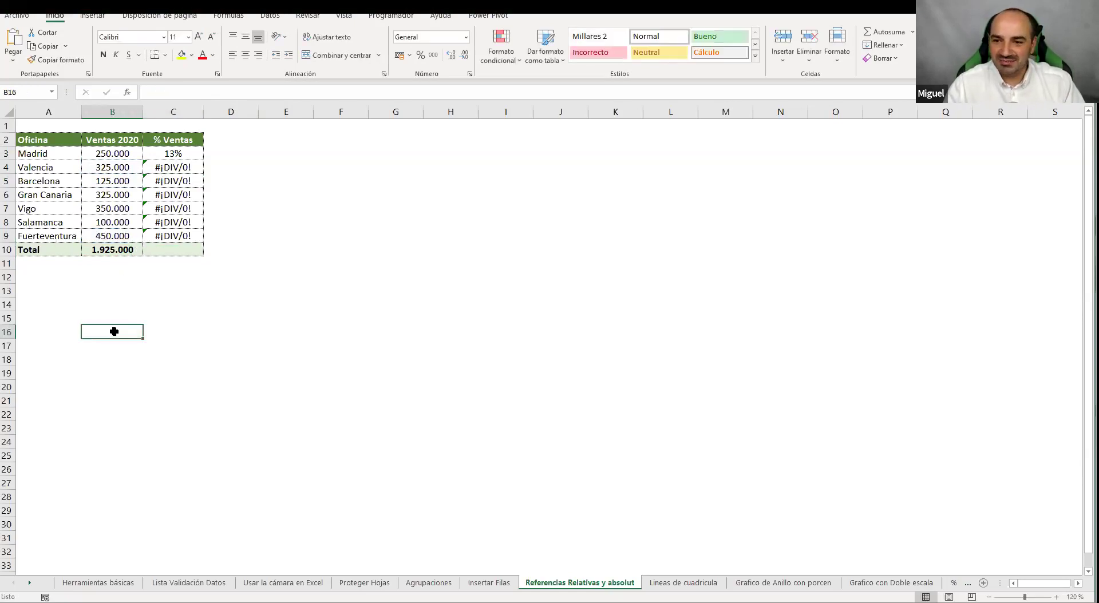
click(167, 154)
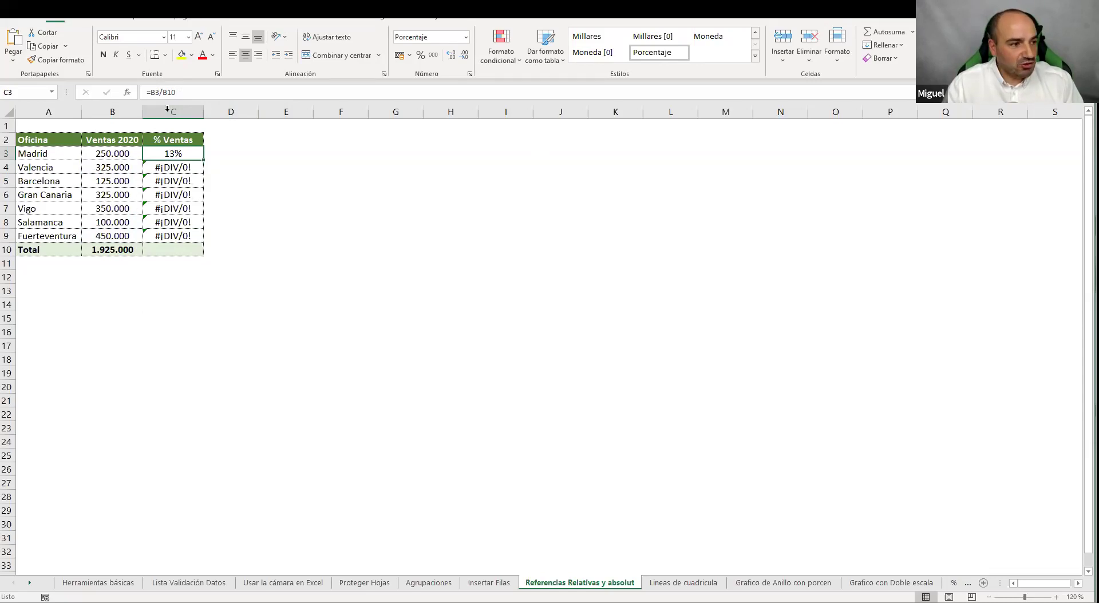
Change C3's formula to =B3/$B$10 with F4, then fill it down to C9
click(171, 94)
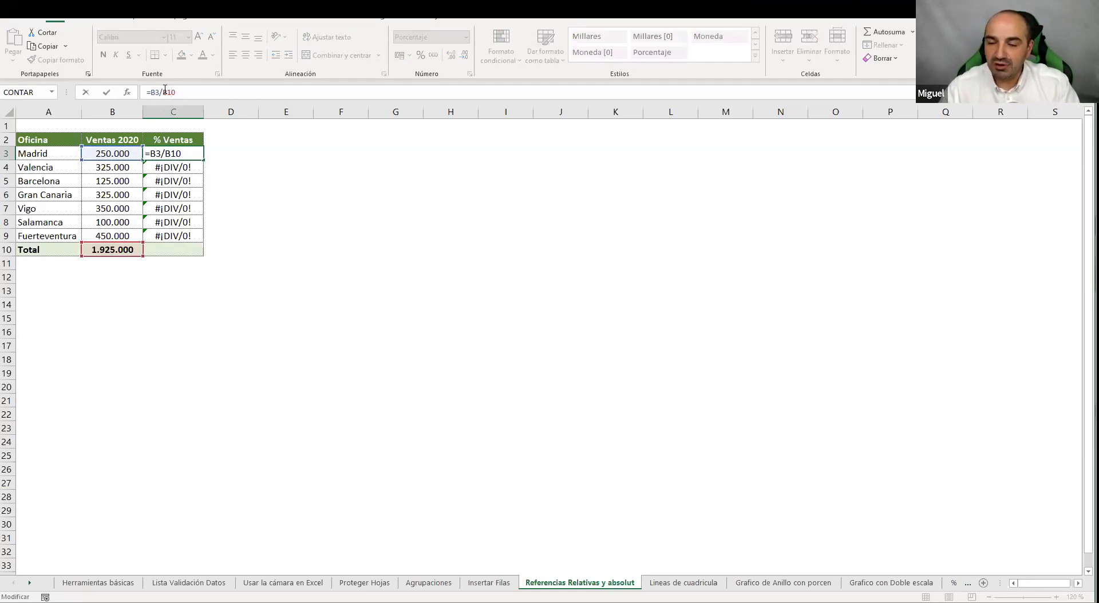
key(F4)
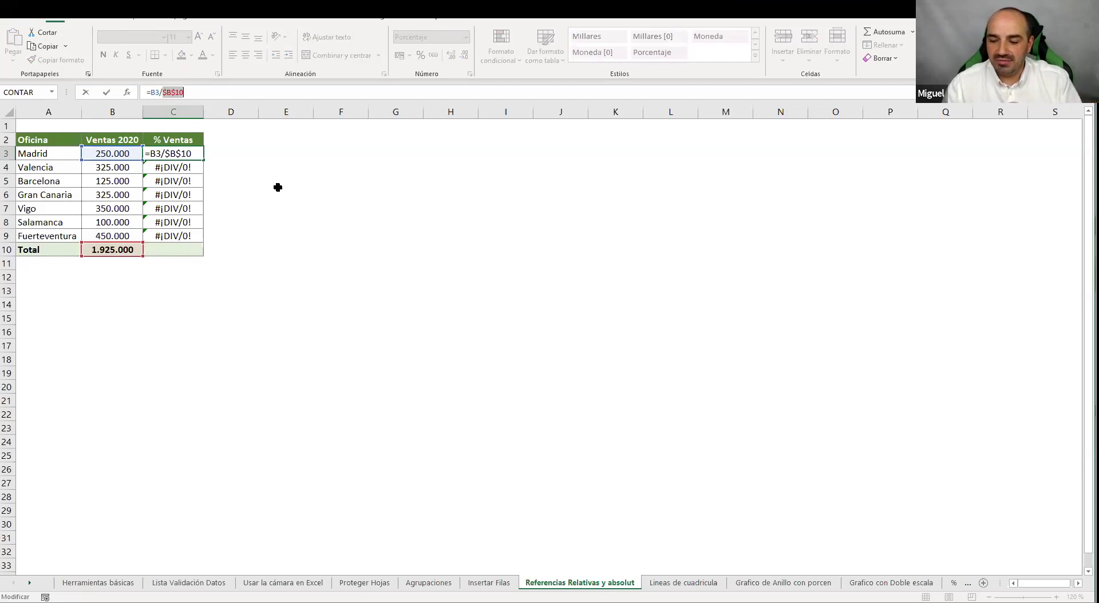
key(Return)
click(196, 152)
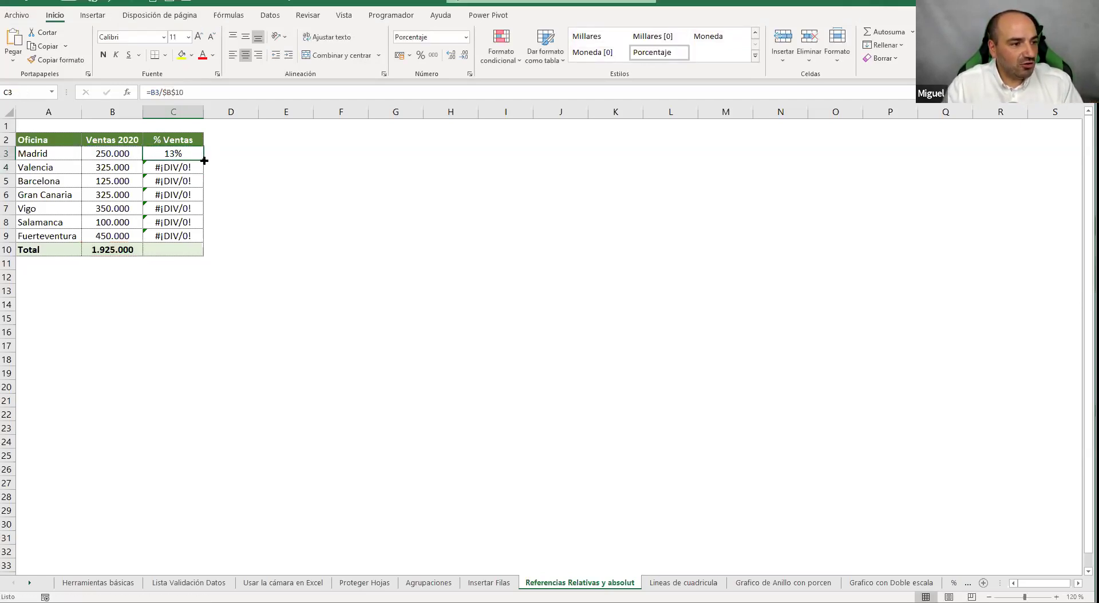
drag(204, 160, 203, 240)
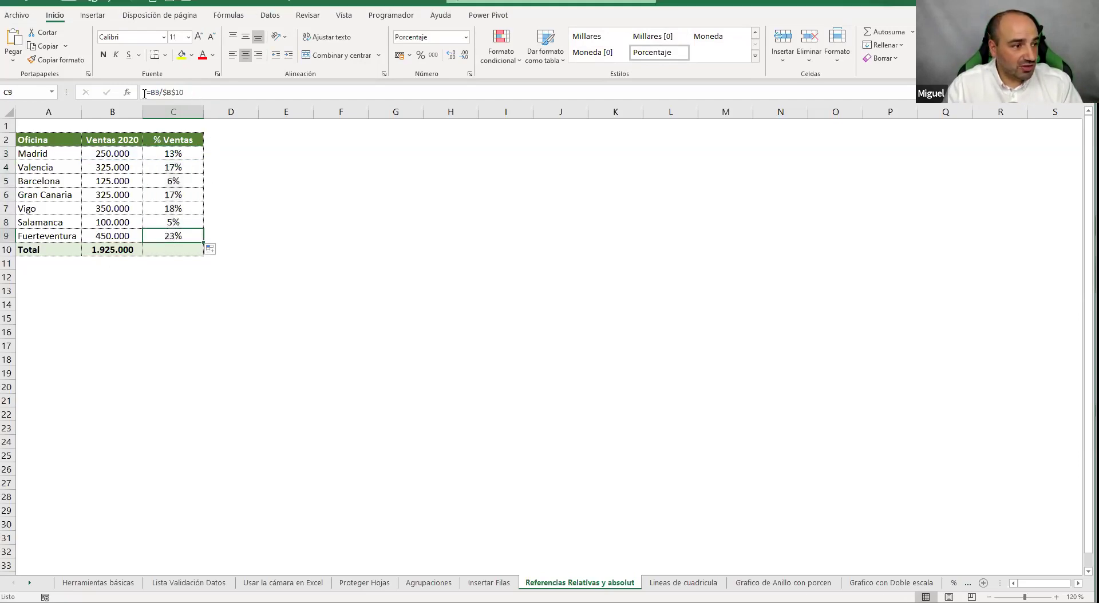
Check the =B9/$B$10 formula in C9, then undo the fill so C4:C9 show #¡DIV/0! again
click(200, 92)
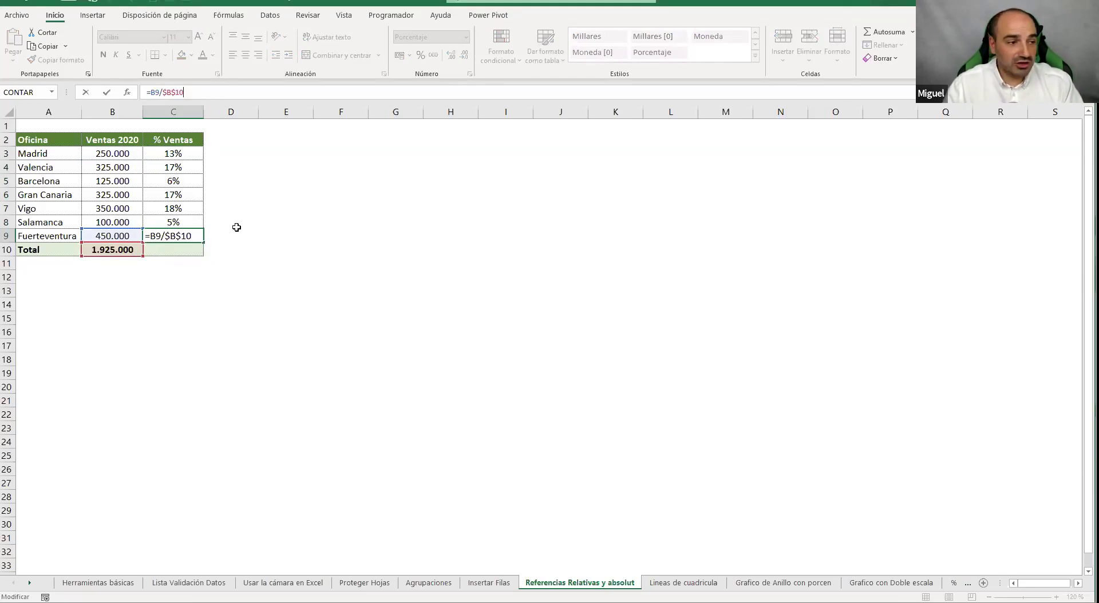
key(Return)
click(178, 166)
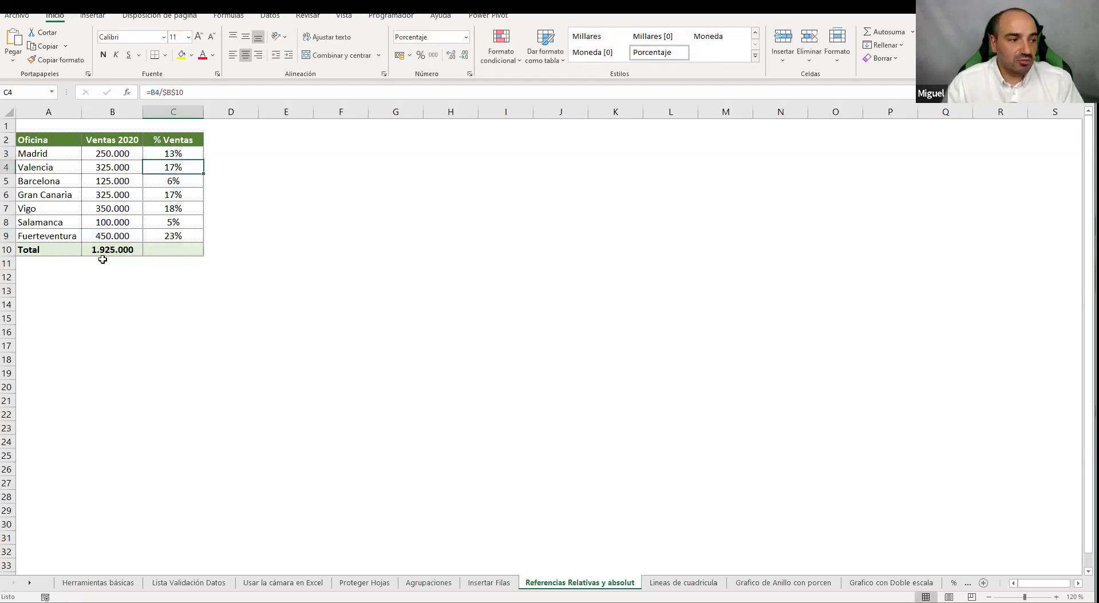
click(168, 235)
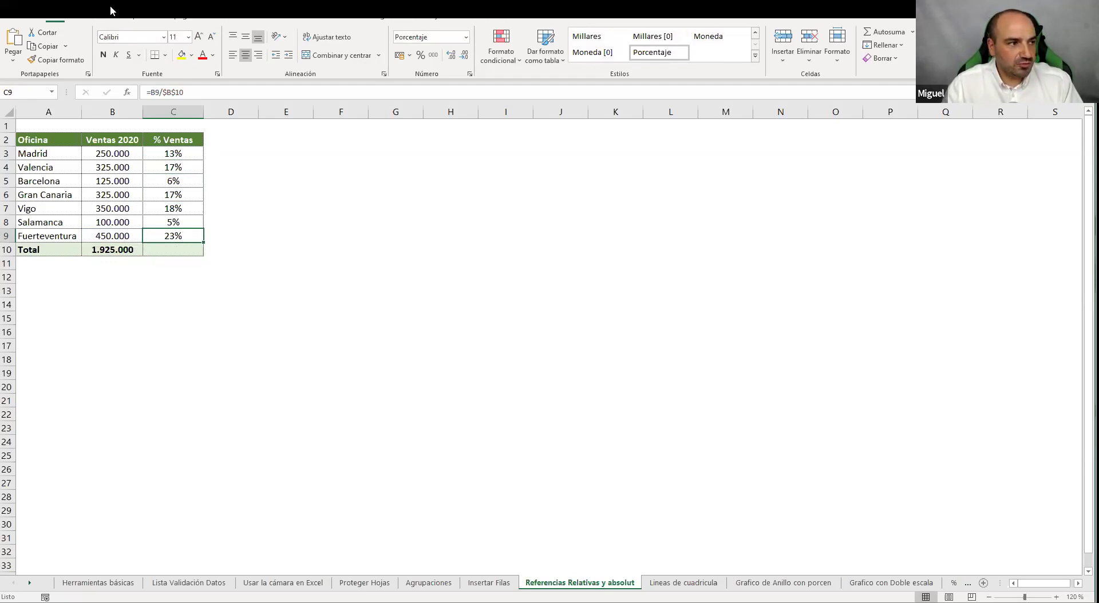
key(ctrl+z)
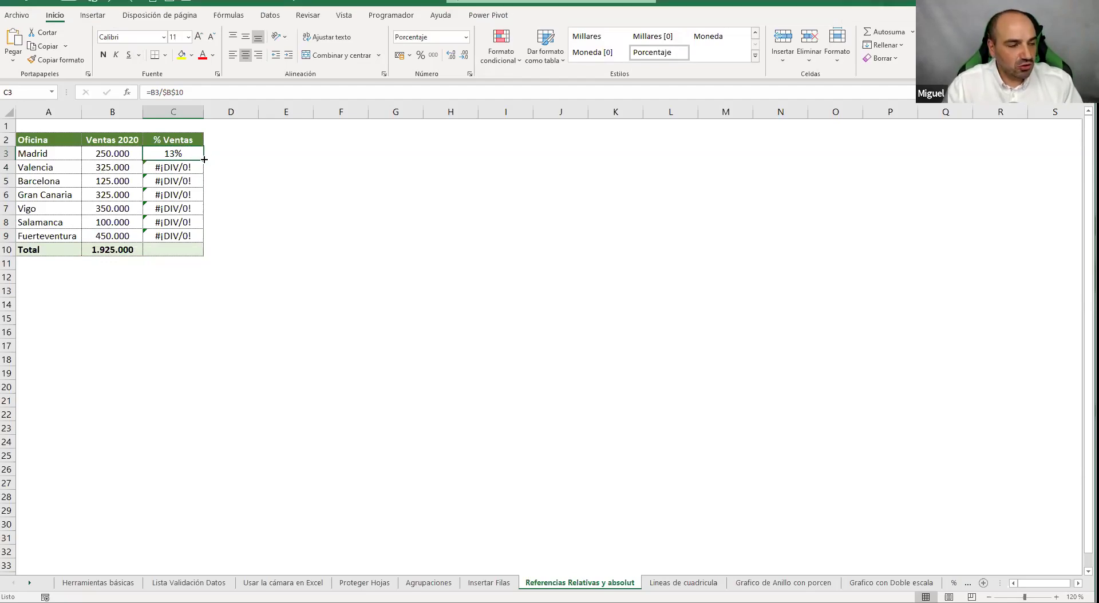
Fill Madrid's =B3/$B$10 formula down to Fuerteventura in C9, then open the Lineas de cuadricula sheet
mouse_move(204, 160)
mouse_down()
mouse_move(199, 264)
mouse_move(217, 156)
mouse_up()
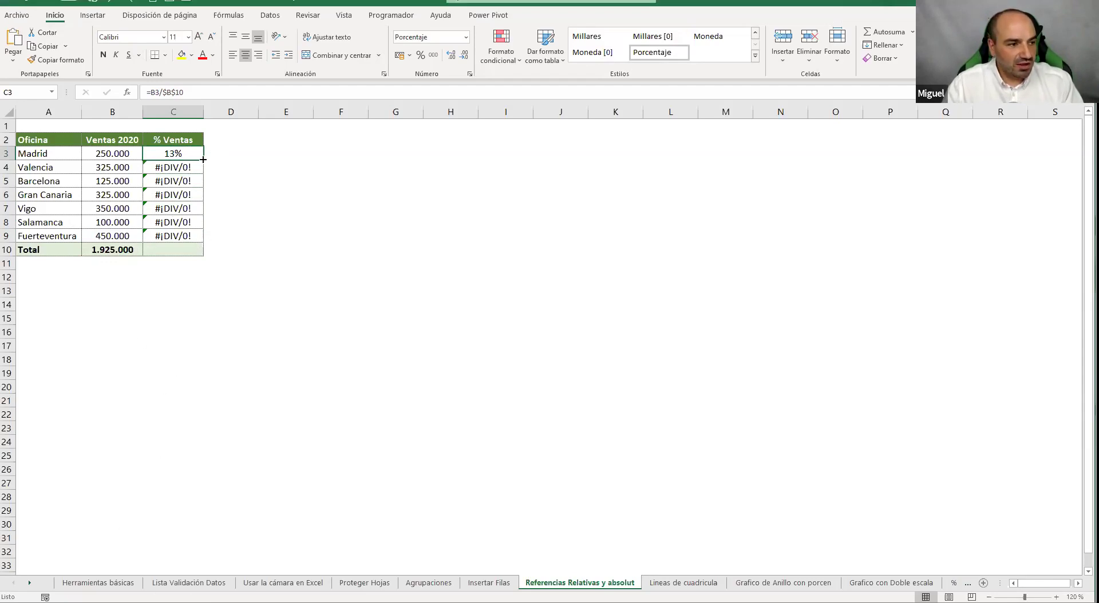
mouse_move(203, 159)
mouse_down()
mouse_move(188, 249)
mouse_move(191, 435)
mouse_move(211, 572)
mouse_move(202, 559)
mouse_move(218, 500)
mouse_move(206, 461)
mouse_move(210, 3)
mouse_move(188, 447)
mouse_move(209, 510)
mouse_move(196, 21)
mouse_move(195, 172)
mouse_move(192, 162)
mouse_up()
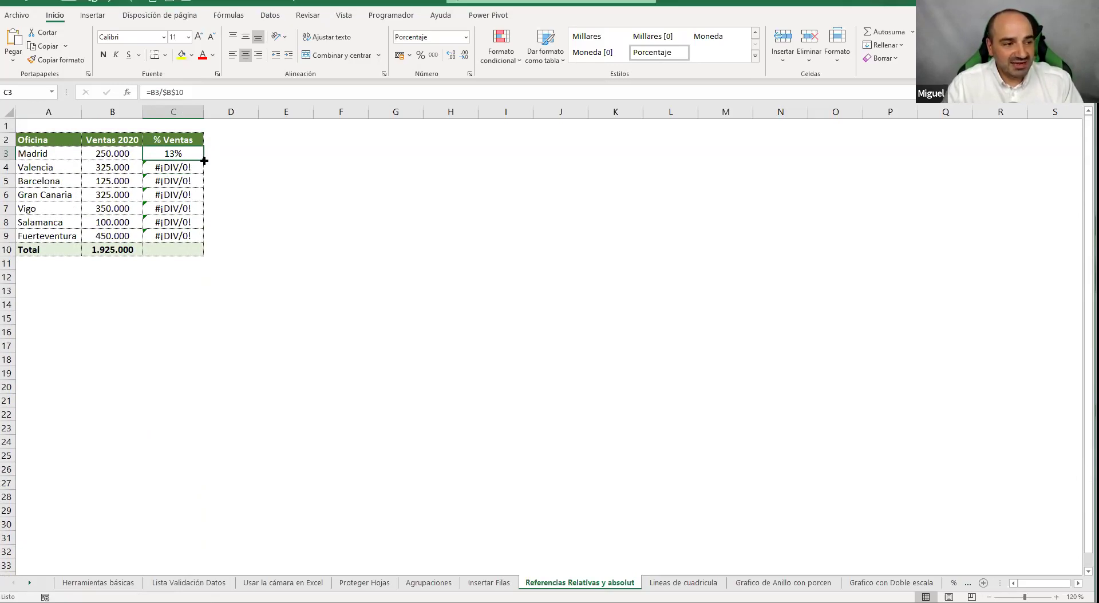
double_click(204, 161)
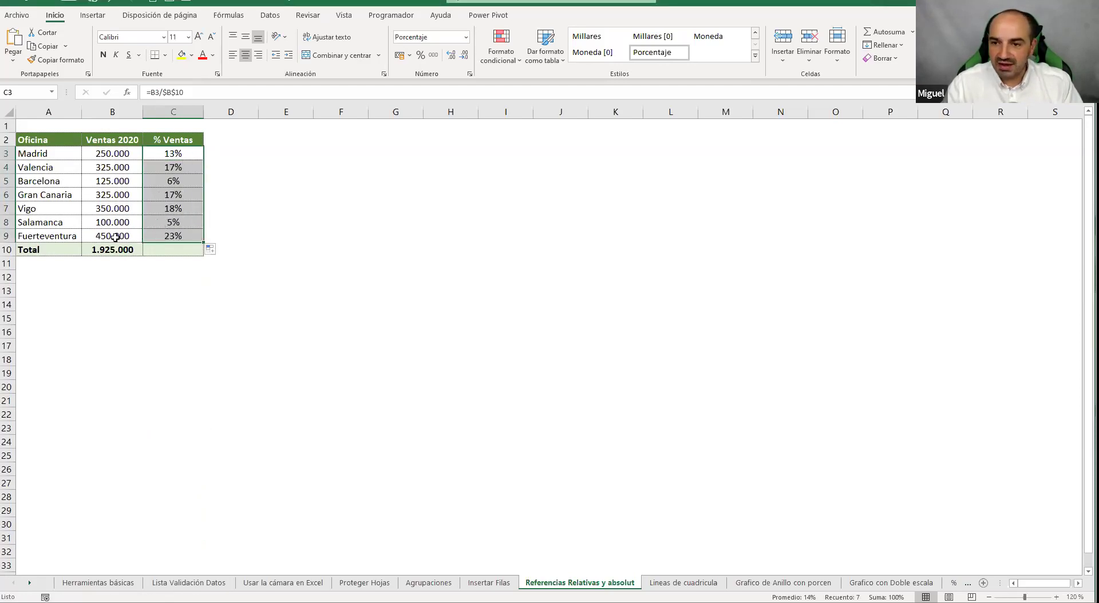
click(174, 155)
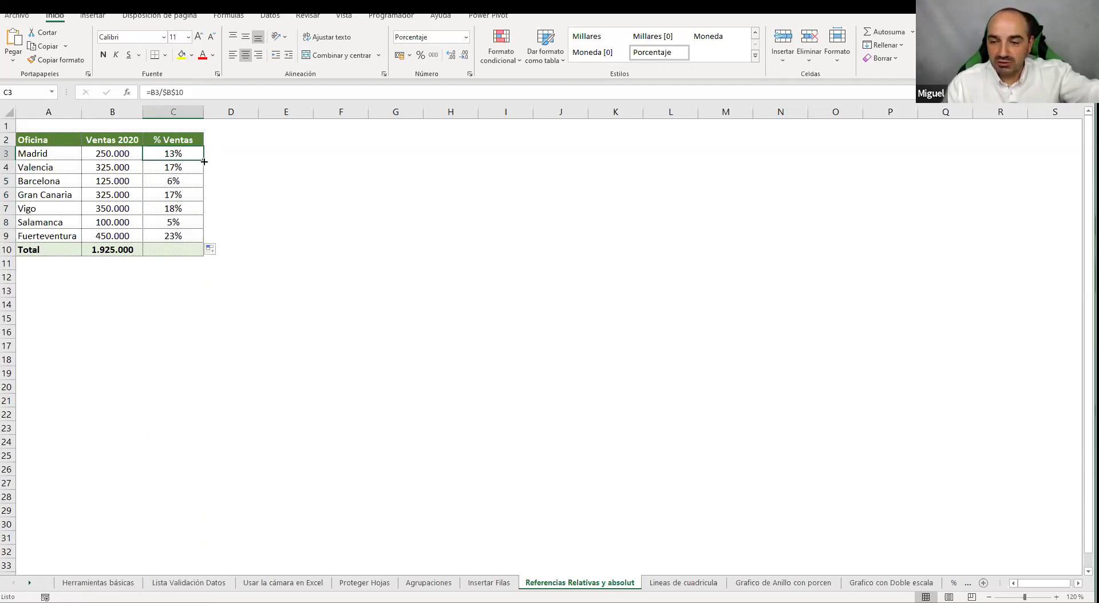
drag(204, 162, 183, 237)
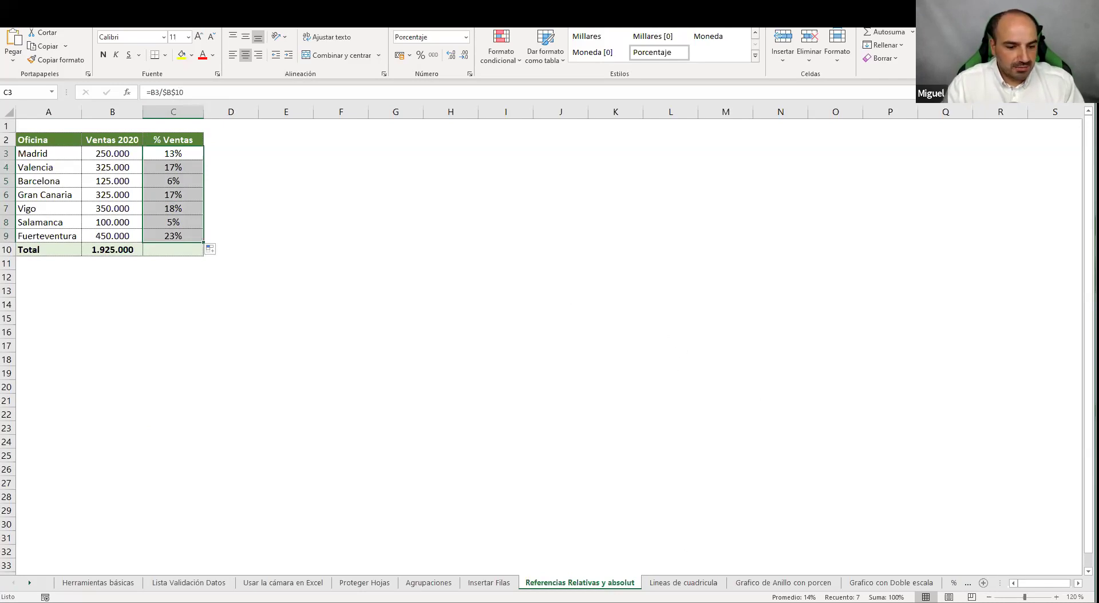
click(683, 582)
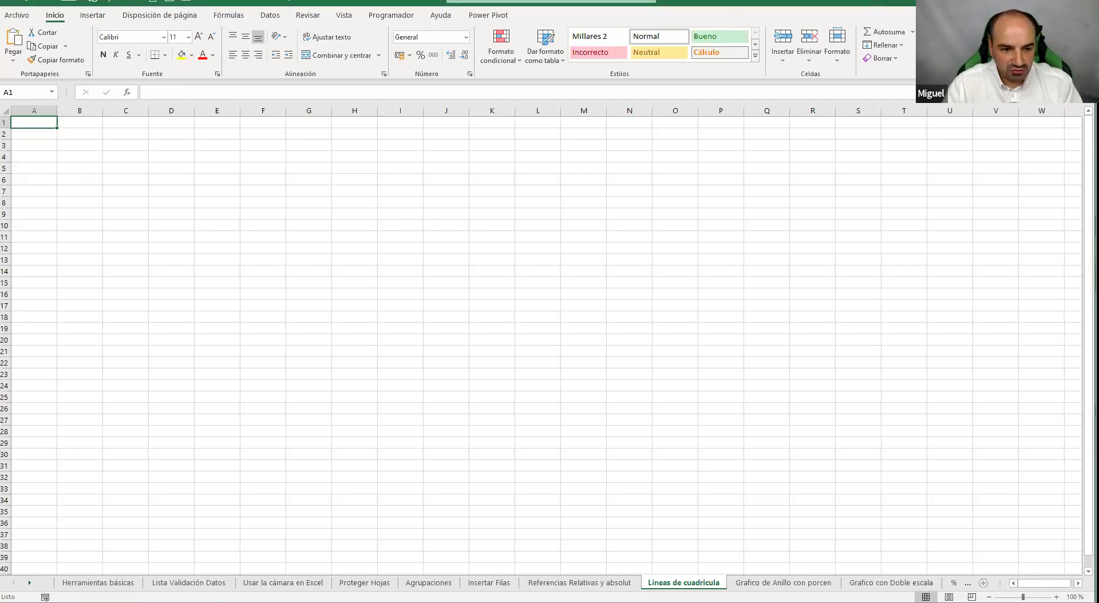
Add a blank sheet Hoja1, glance at other sheets, and return to Hoja1
click(983, 583)
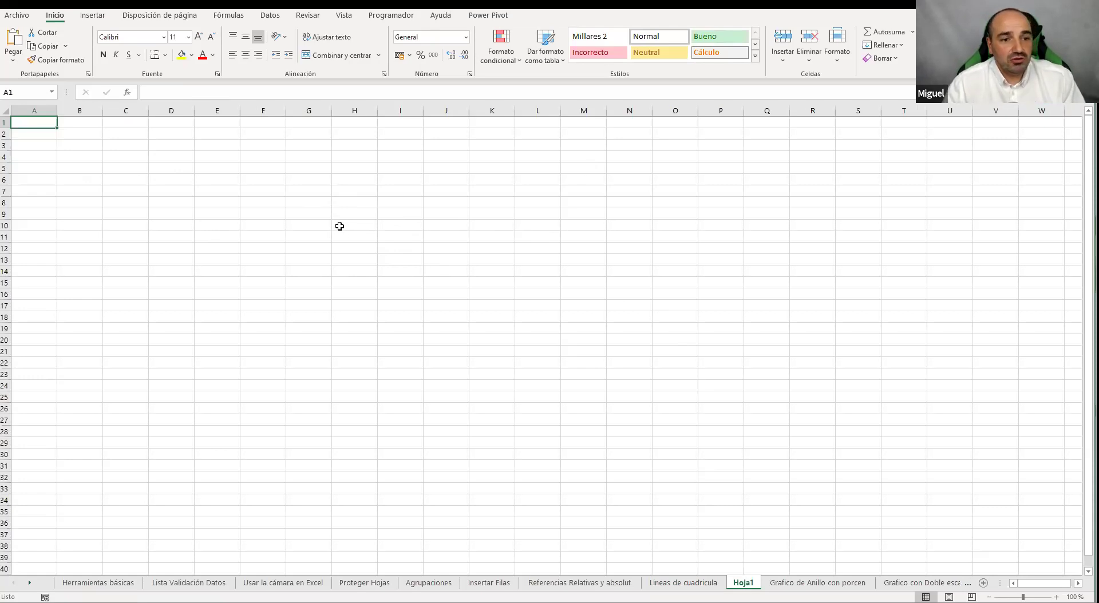
click(336, 214)
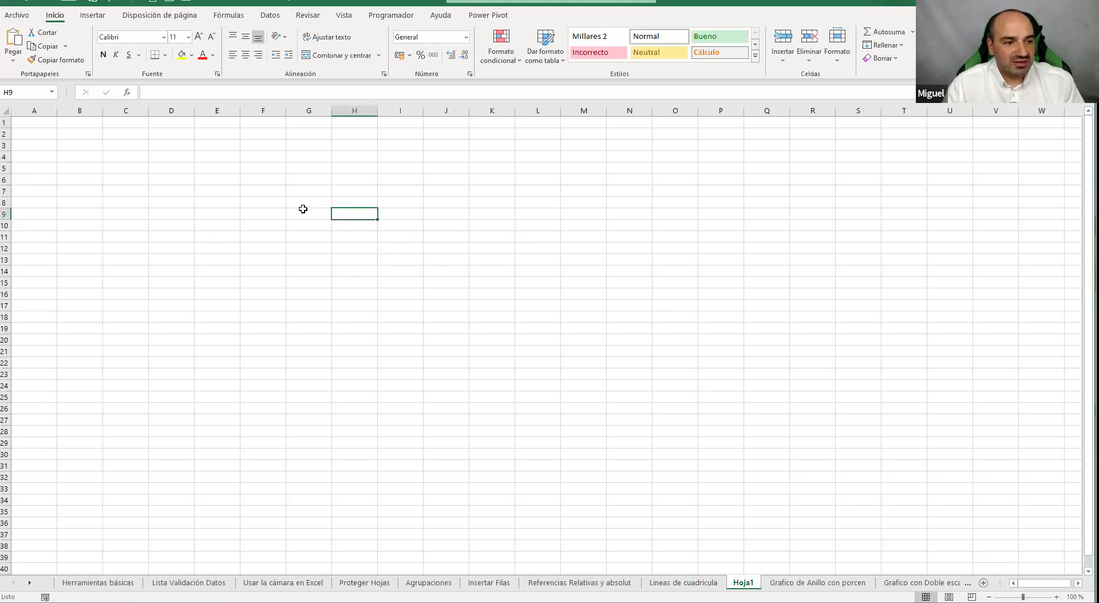
click(189, 583)
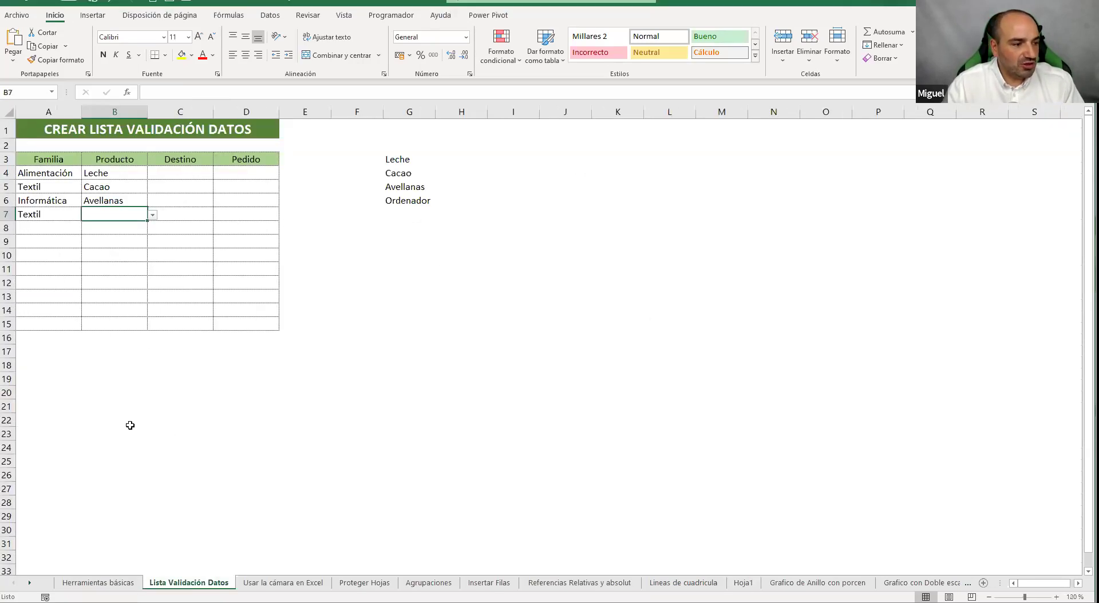
click(98, 582)
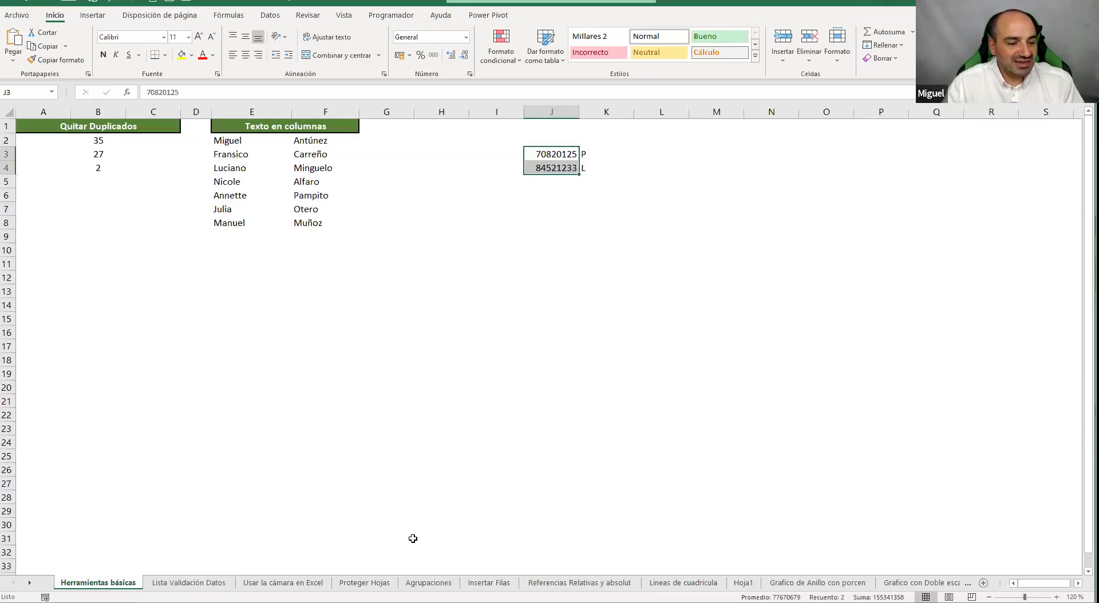
click(365, 582)
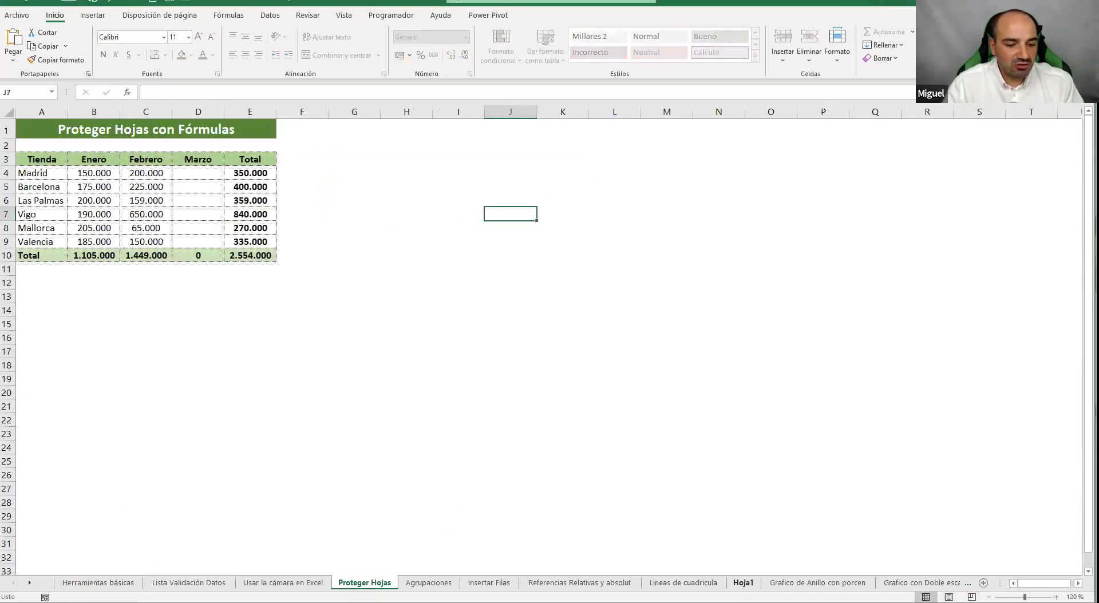
click(744, 579)
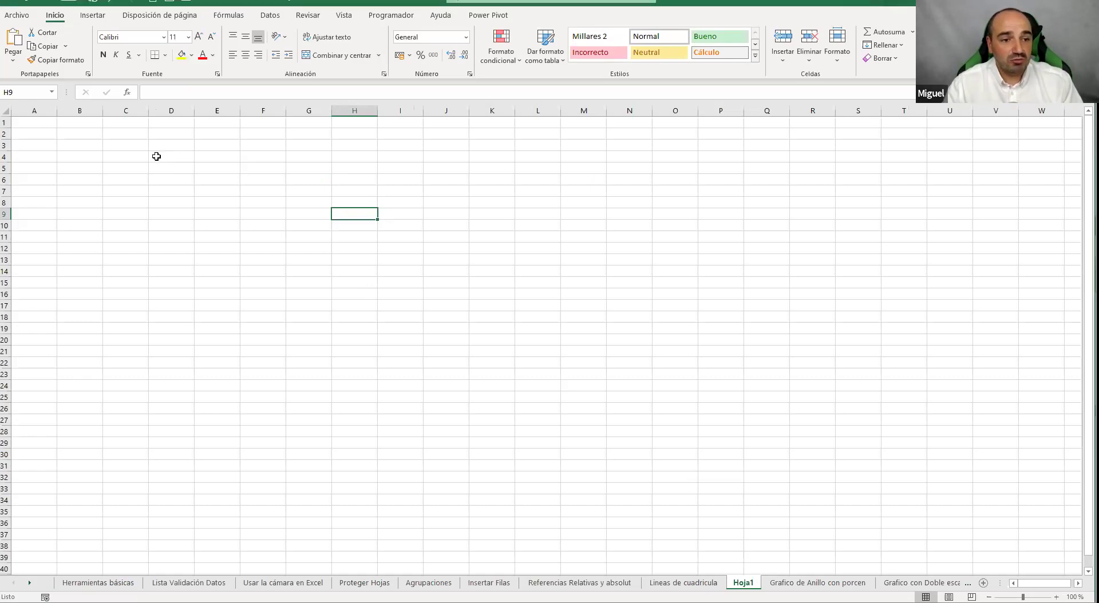
drag(69, 157, 723, 422)
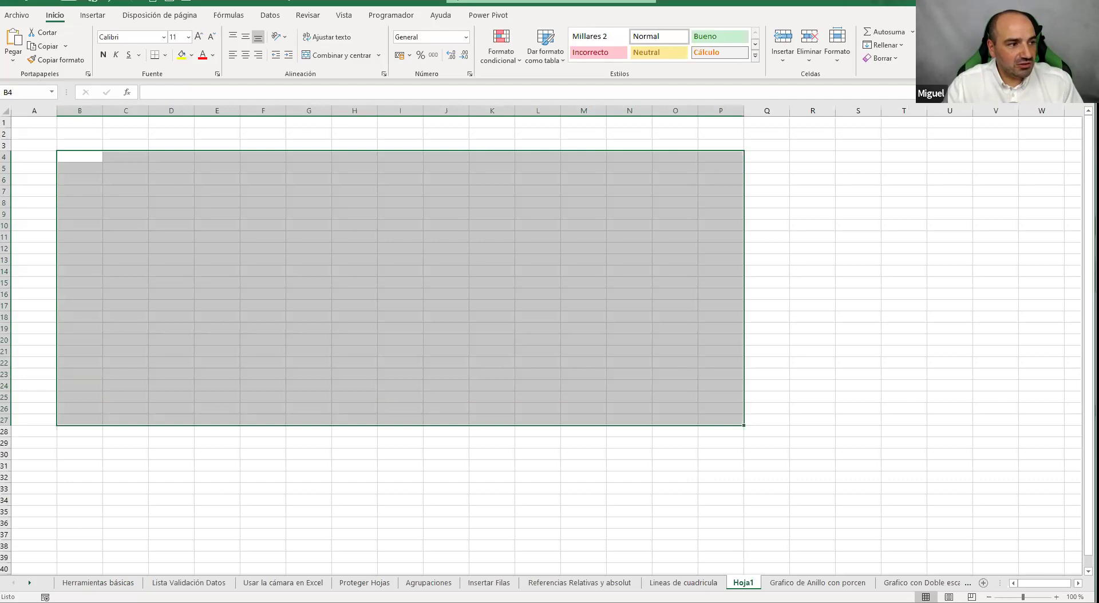
click(8, 114)
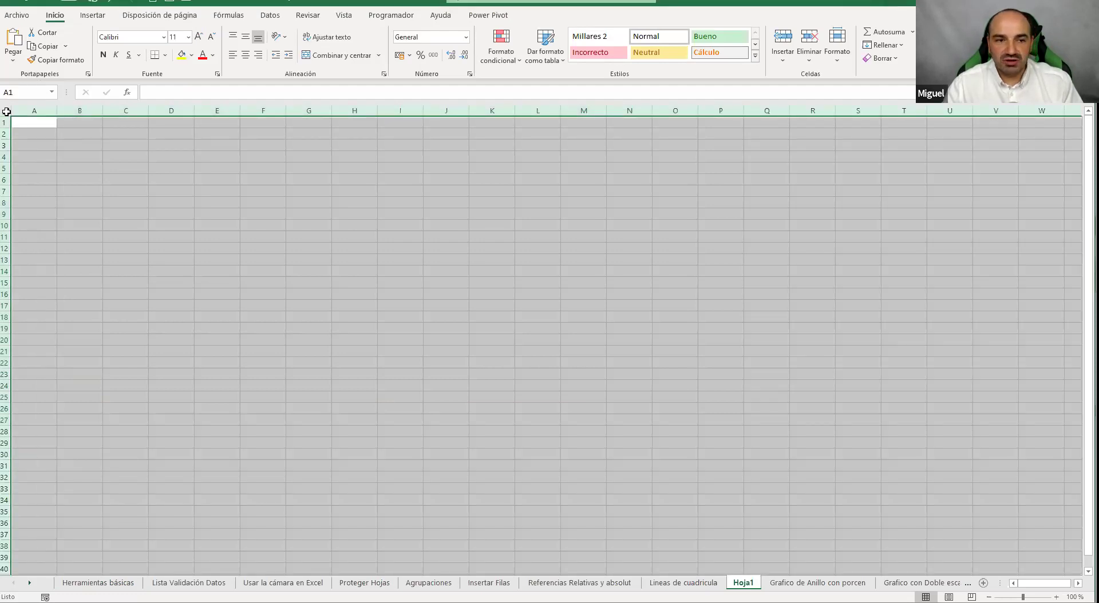
click(191, 55)
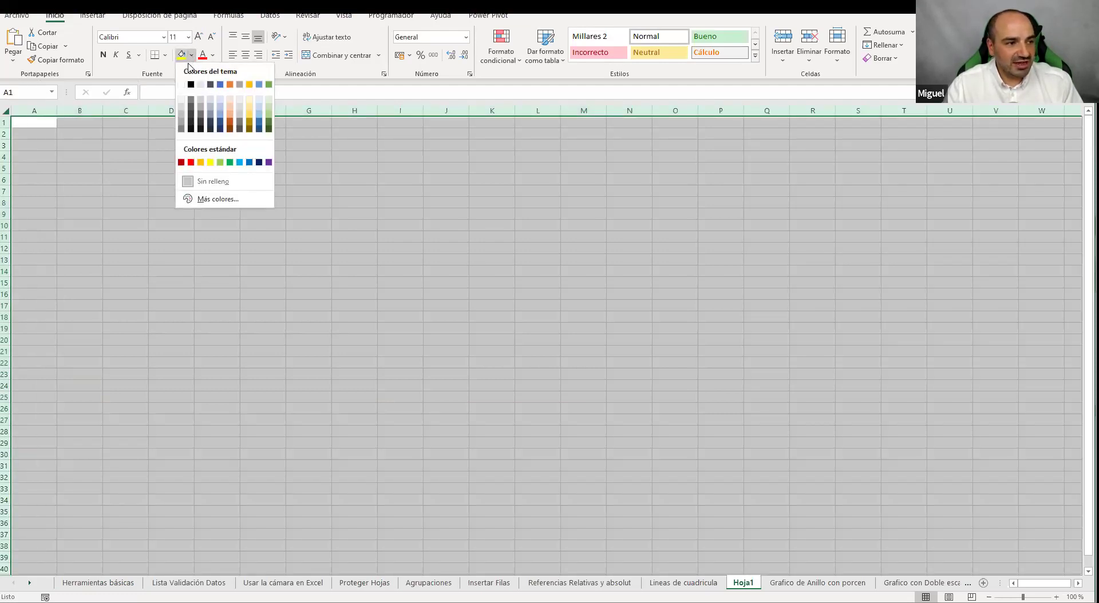
click(182, 84)
click(269, 167)
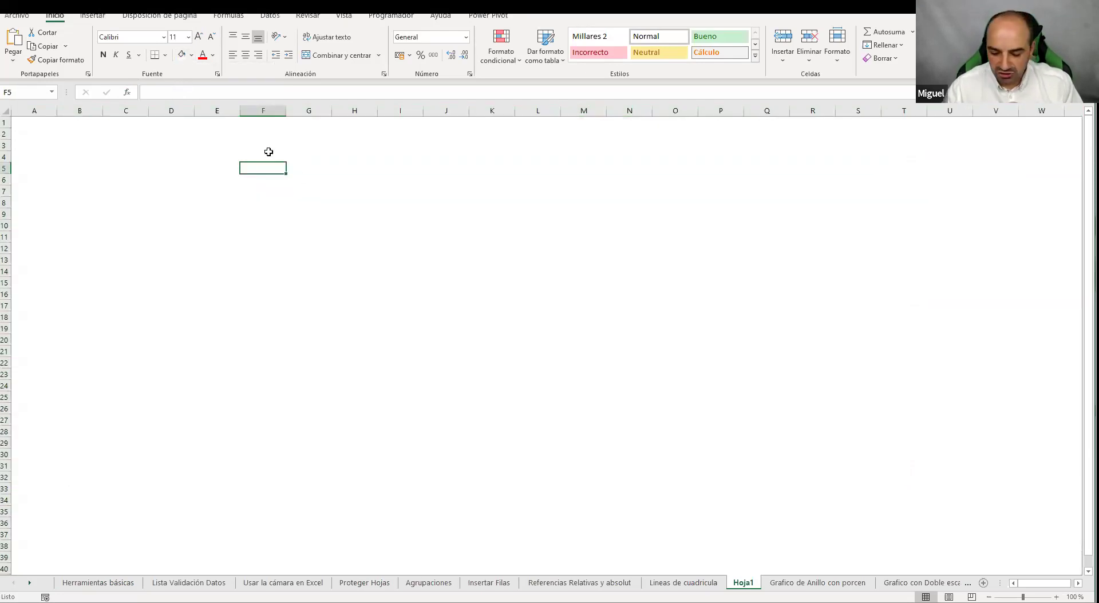
key(ctrl+Right)
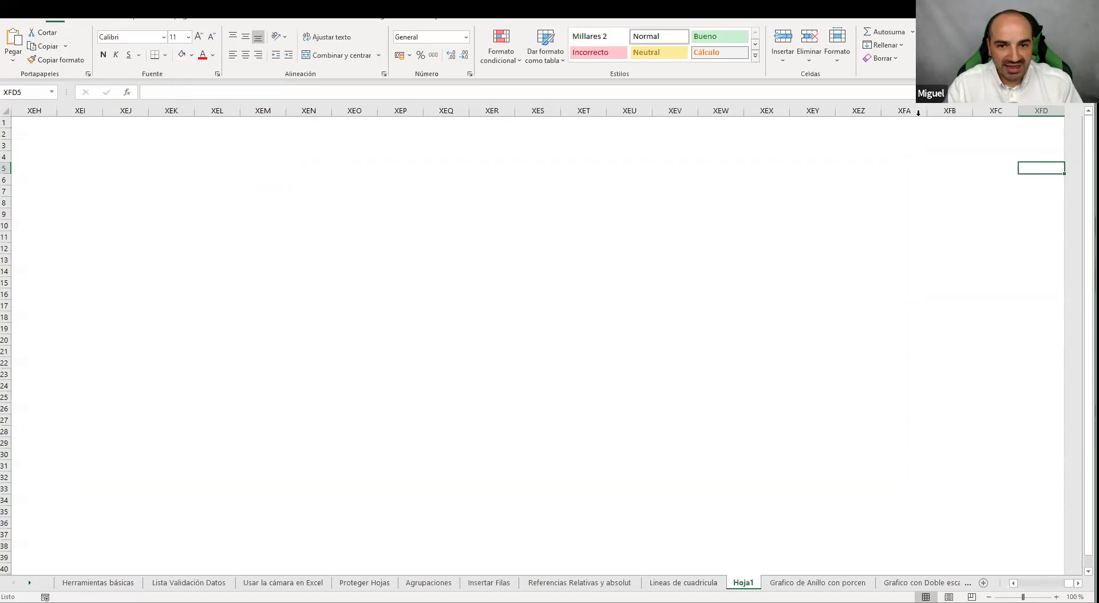
key(ctrl+Down)
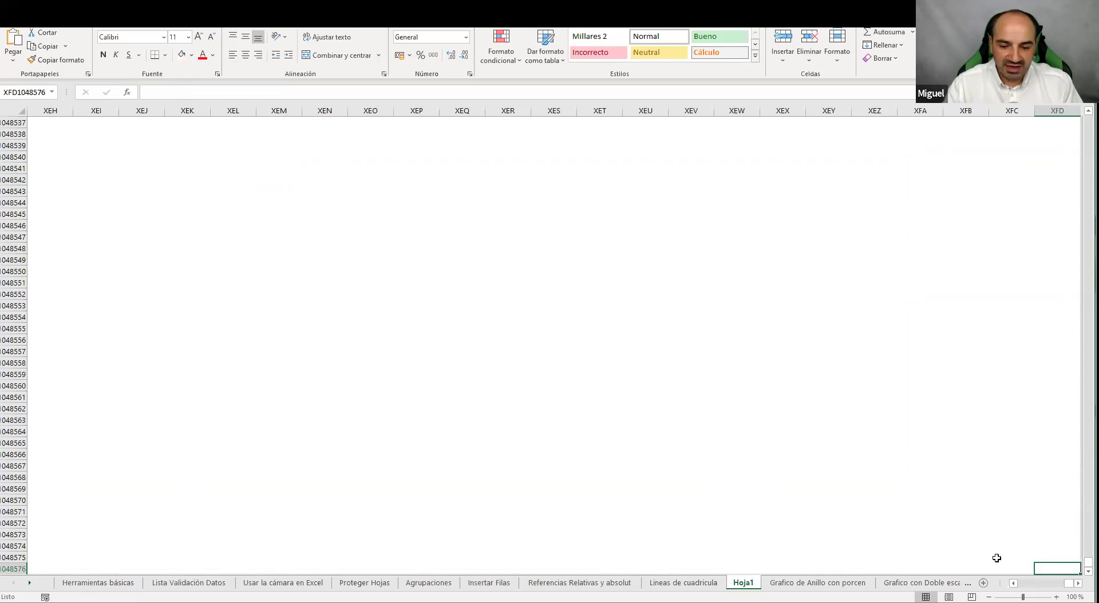
drag(1069, 583, 1021, 583)
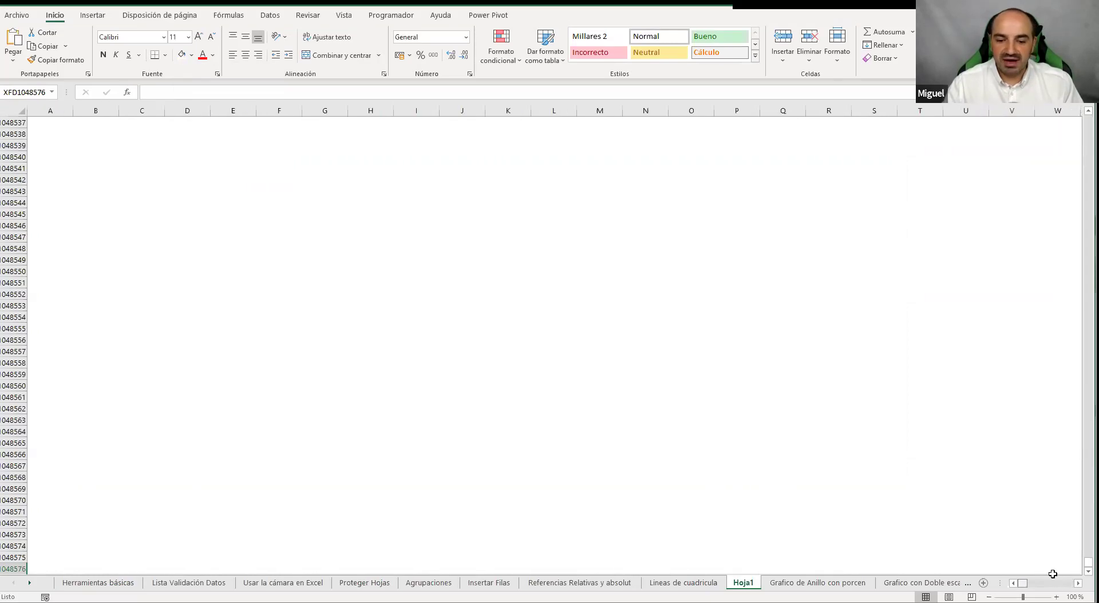
drag(1088, 563, 714, 81)
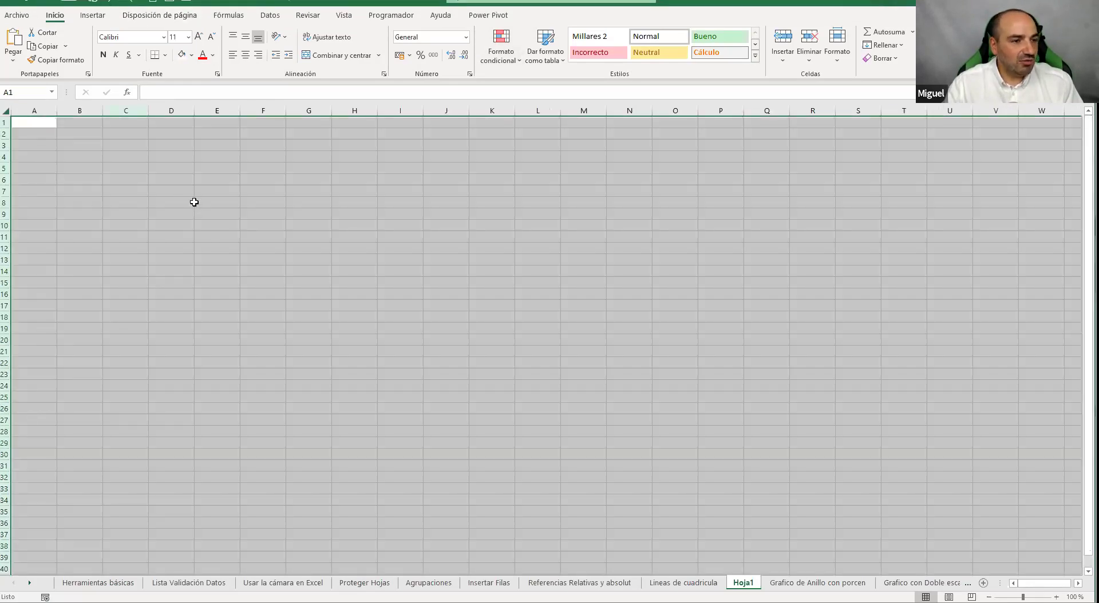
Toggle Hoja1's gridlines off and on from the view options, leaving them displayed
click(193, 201)
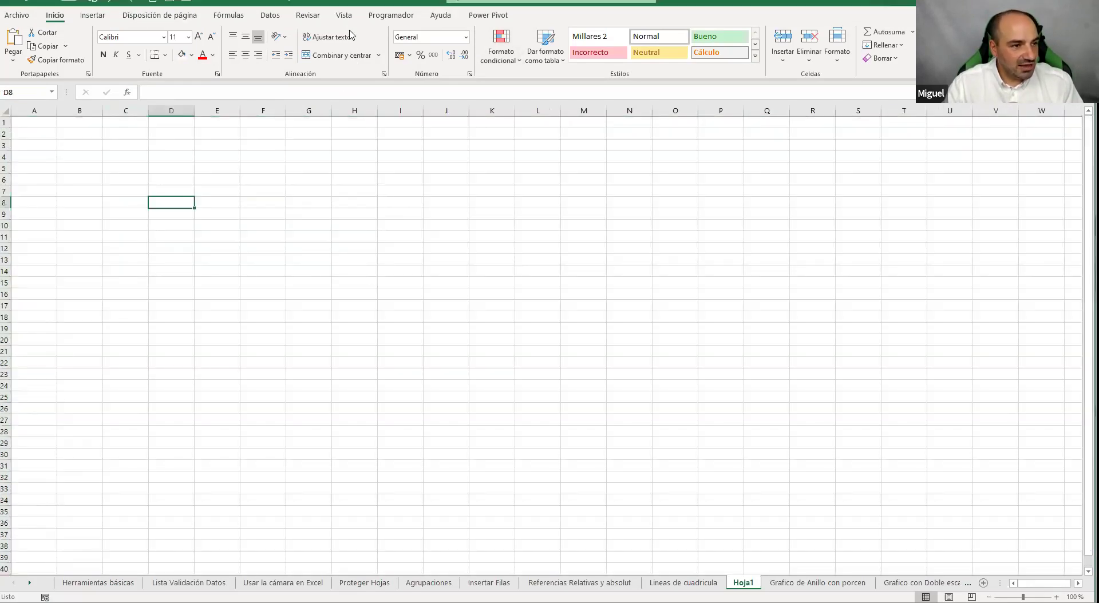
click(346, 16)
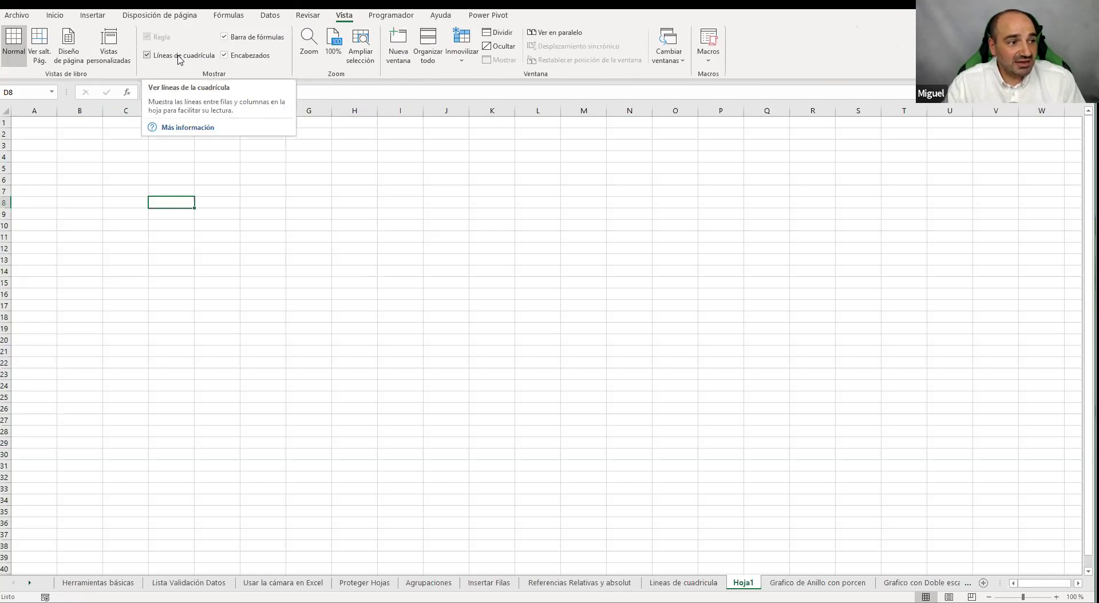
click(180, 57)
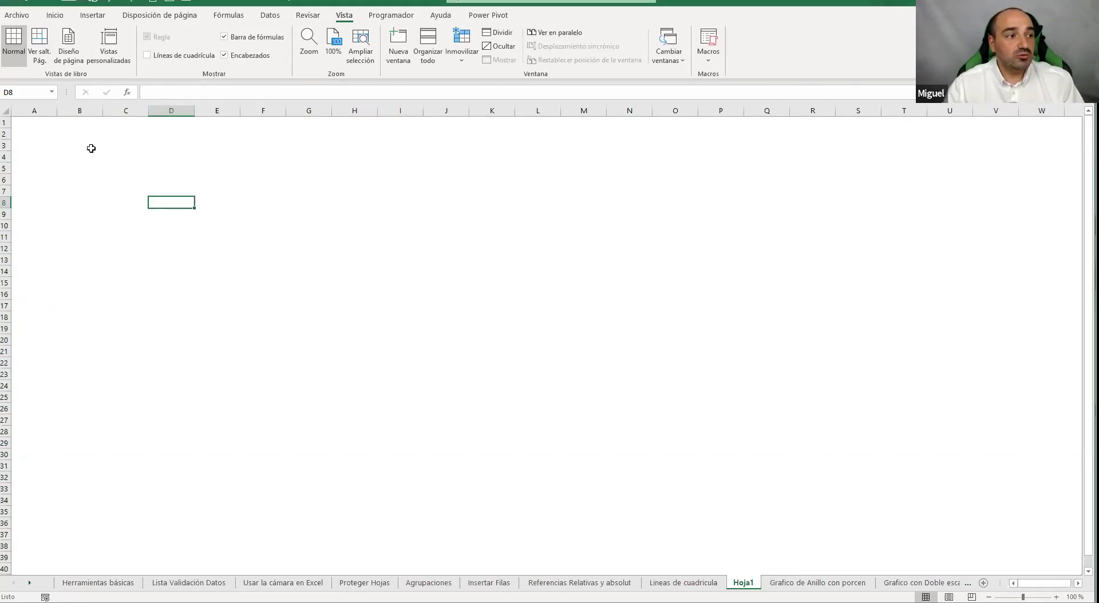
click(173, 54)
click(171, 56)
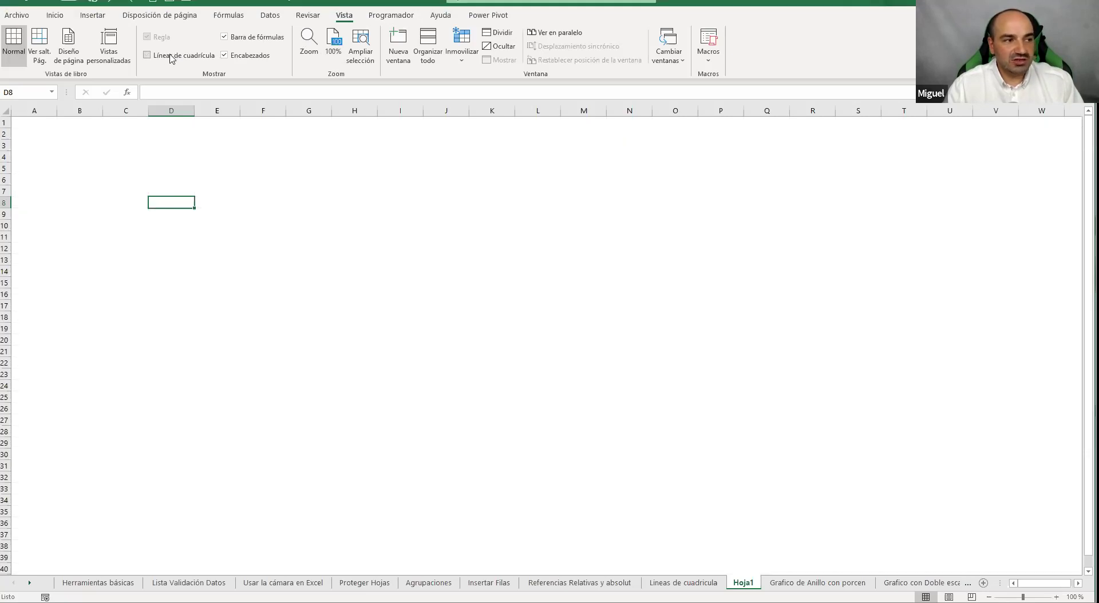
click(172, 57)
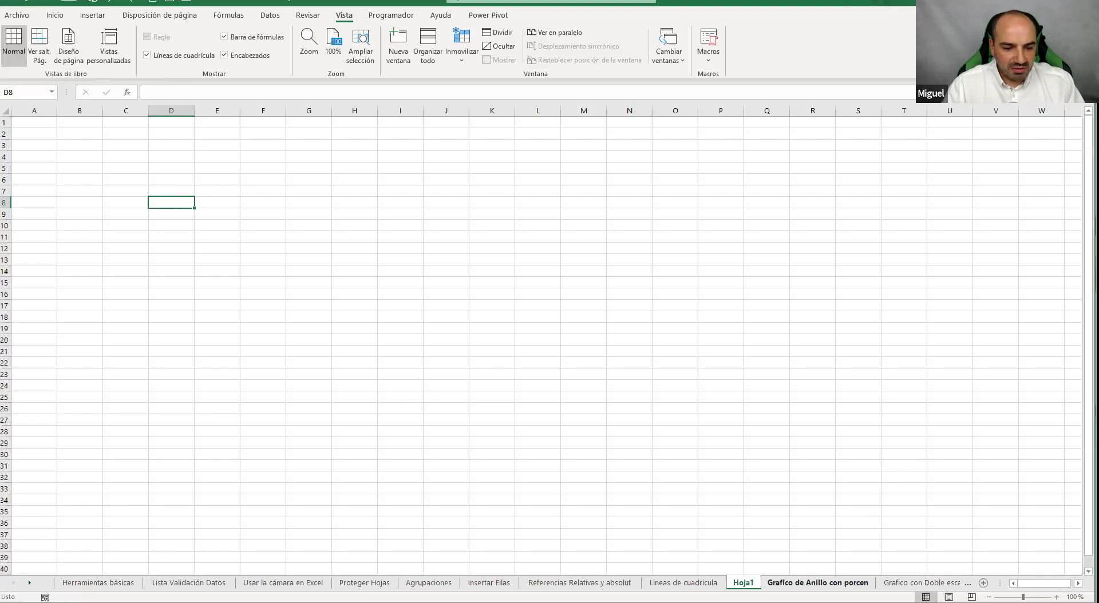
mouse_move(743, 601)
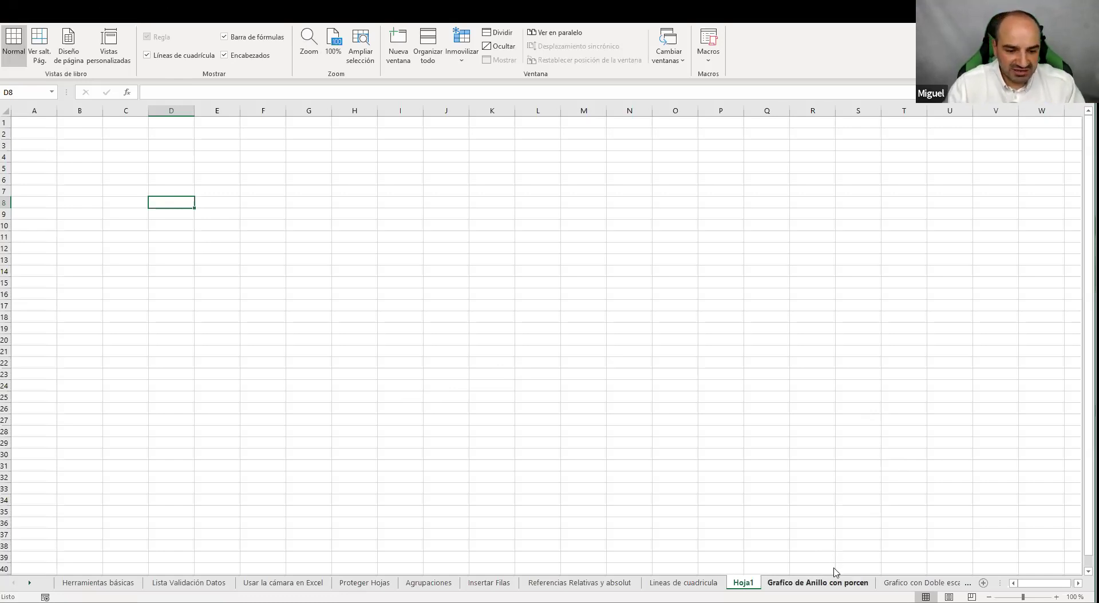
Look over the doughnut-chart sheet and Insertar tools, then open the 'Usar la cámara en Excel' sheet
click(817, 583)
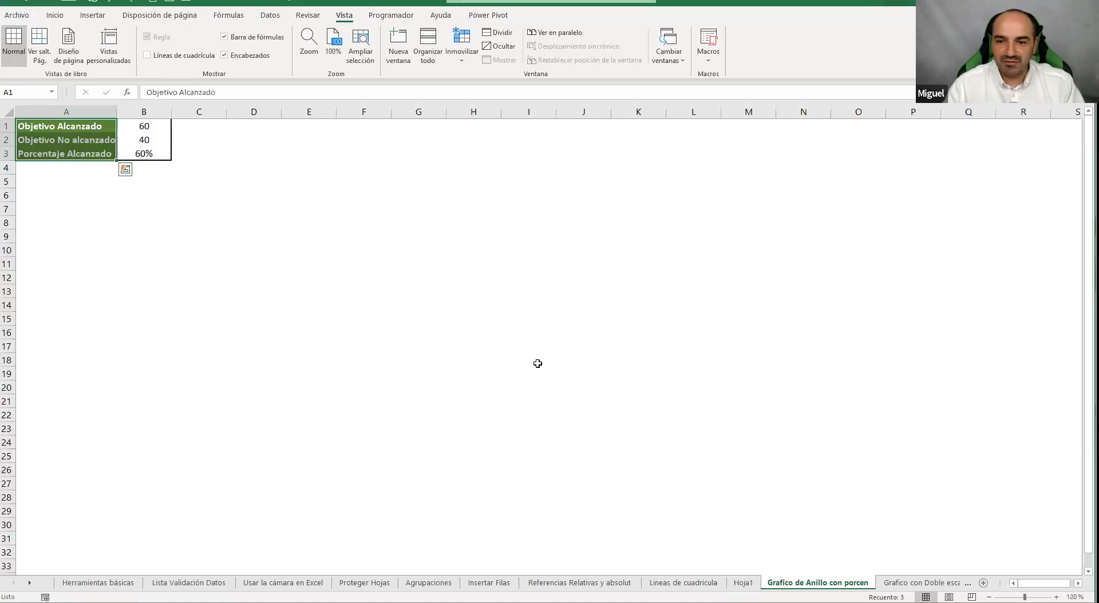
click(679, 273)
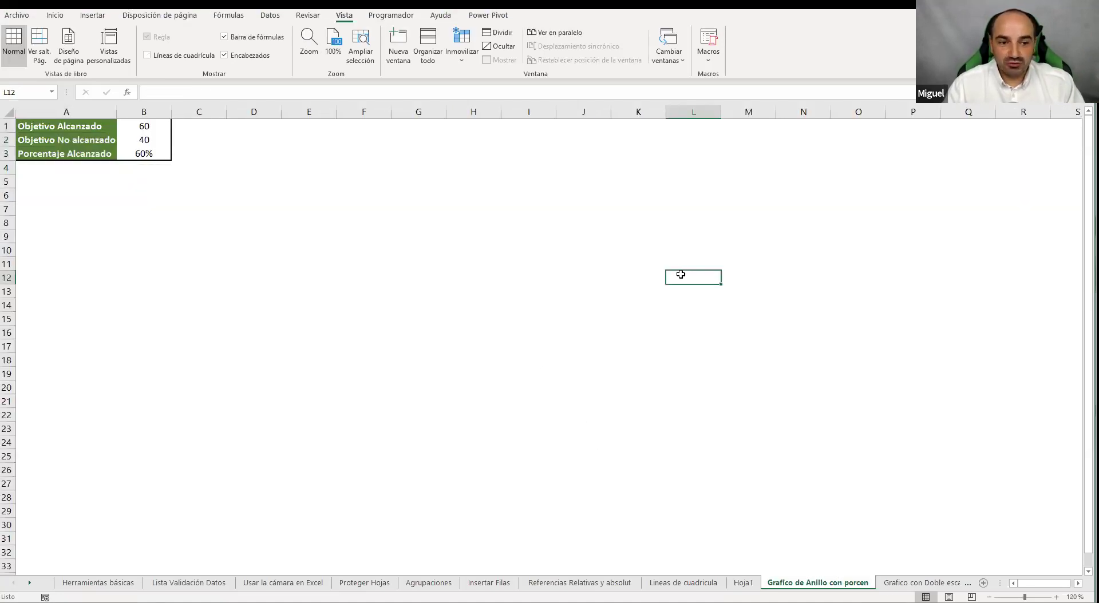
click(91, 19)
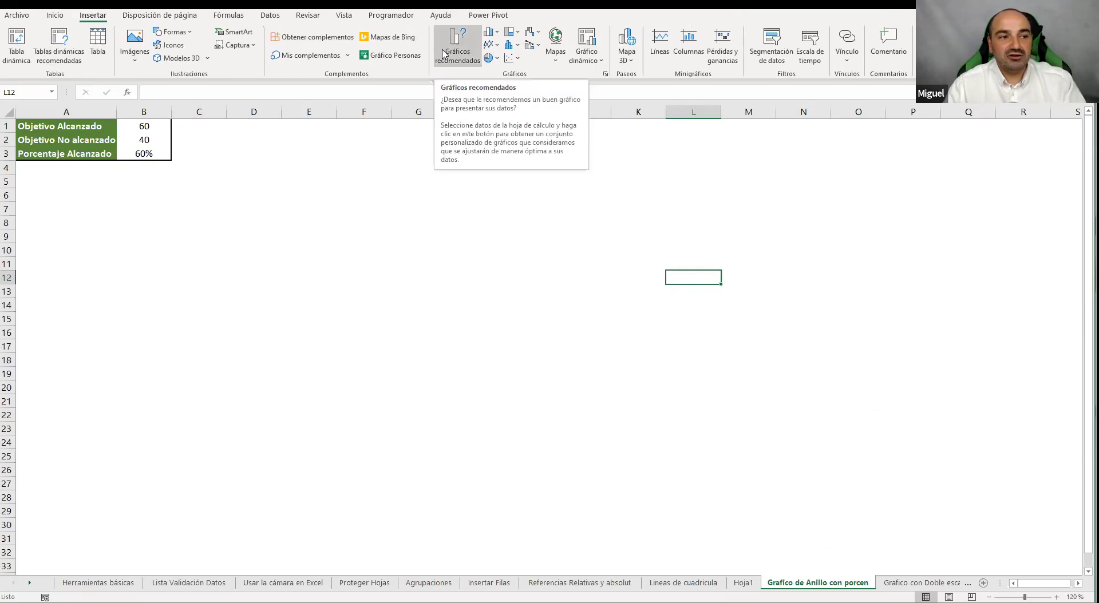
click(318, 217)
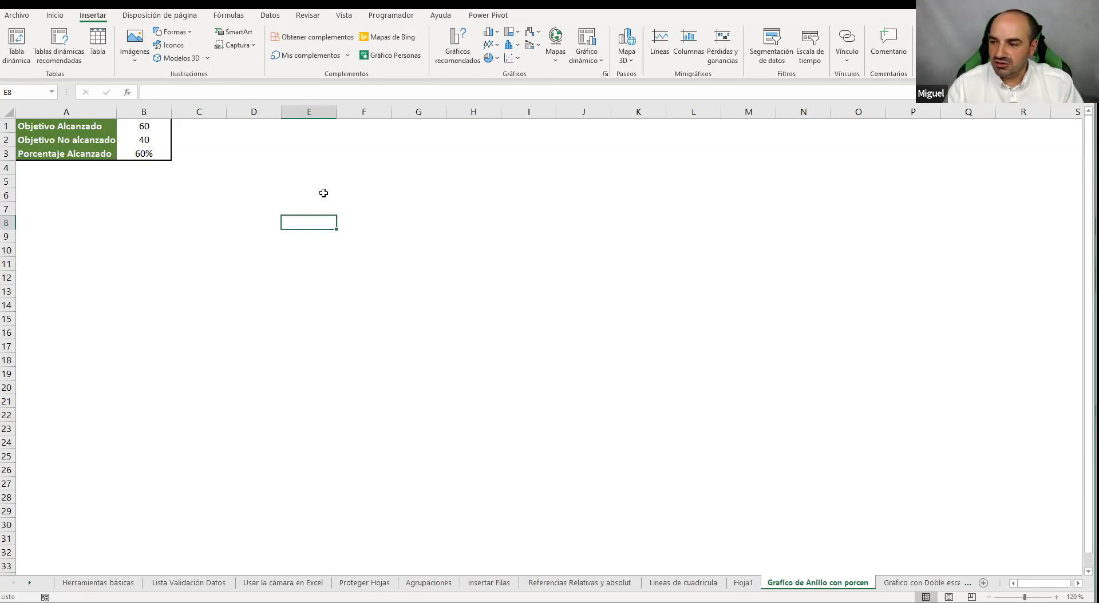
click(364, 224)
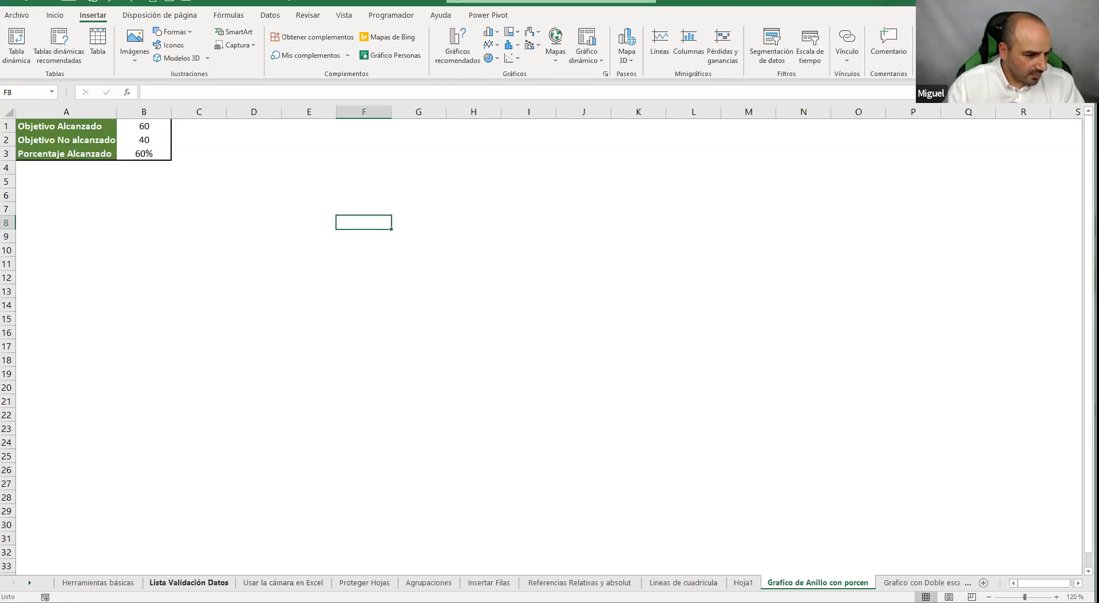
click(189, 583)
click(282, 583)
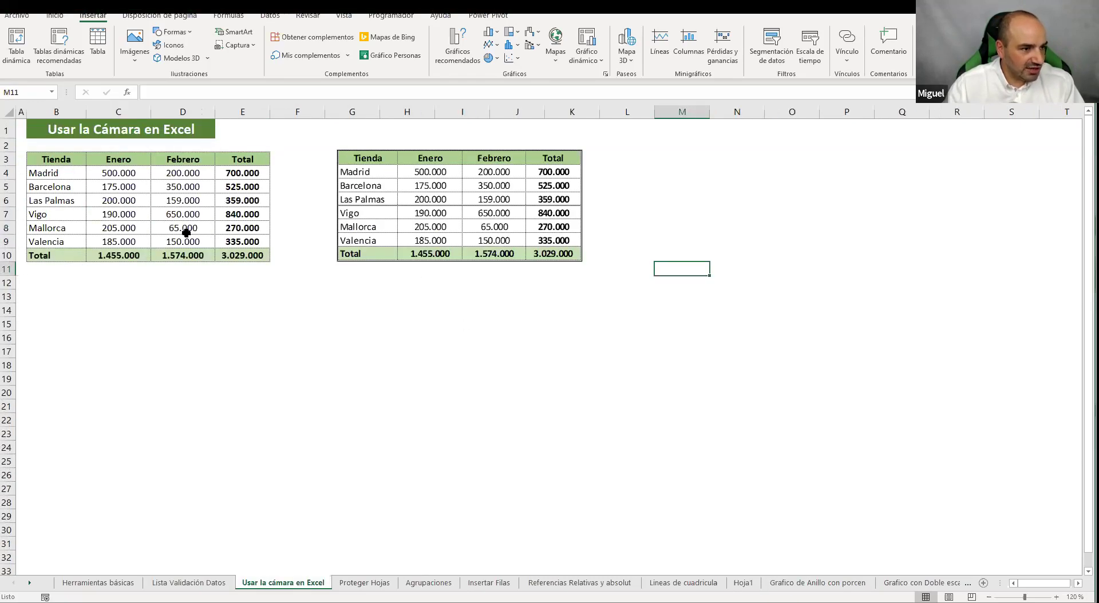
Swap the camera picture for a clustered column chart of store sales, positioned higher on the sheet
click(412, 198)
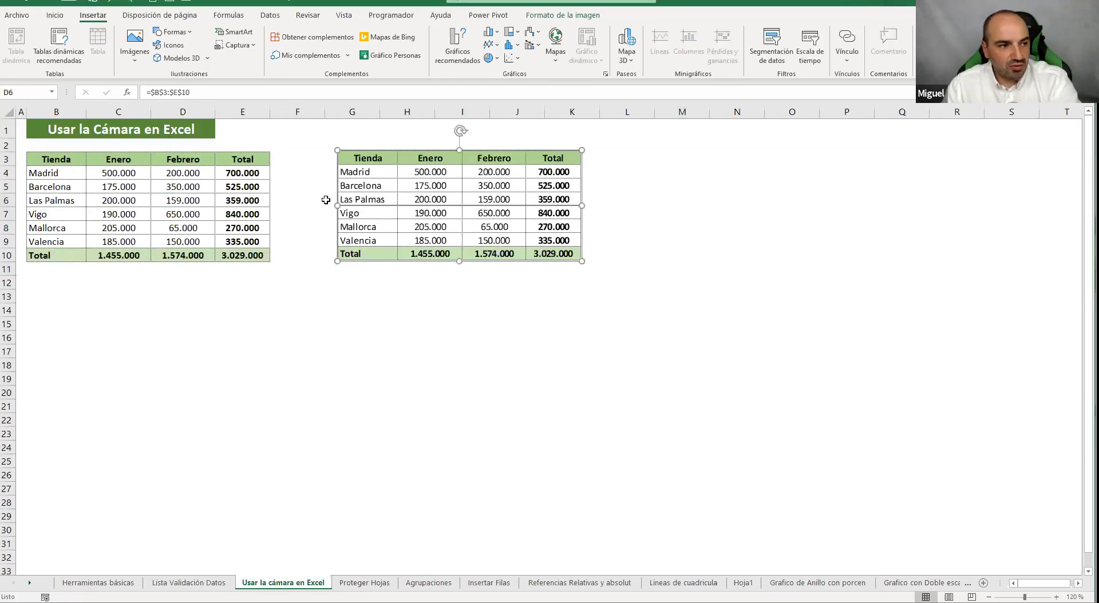
key(Delete)
click(491, 35)
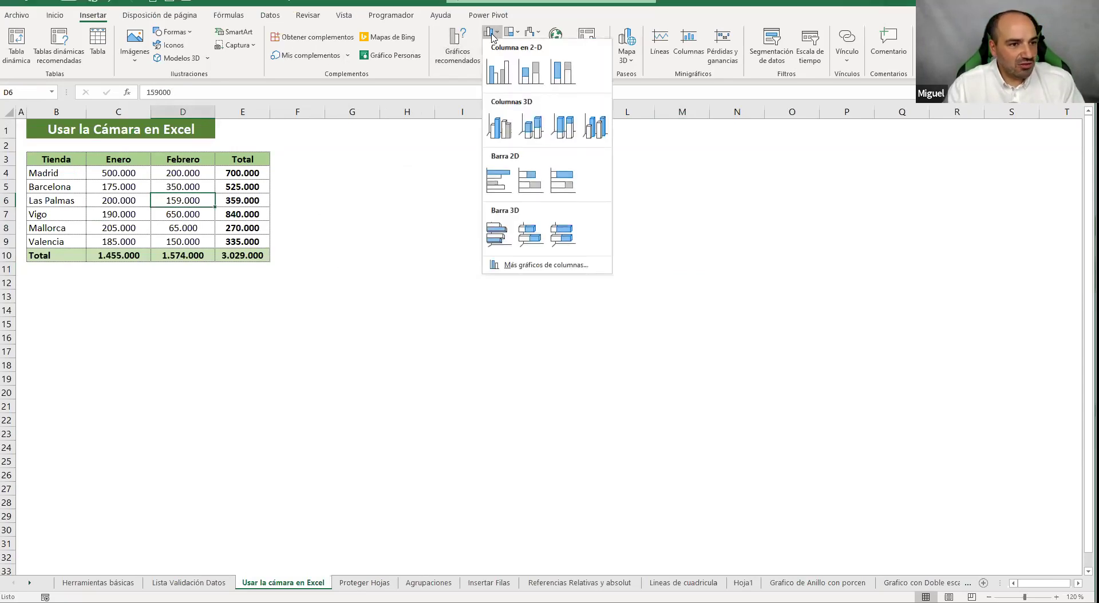
click(497, 73)
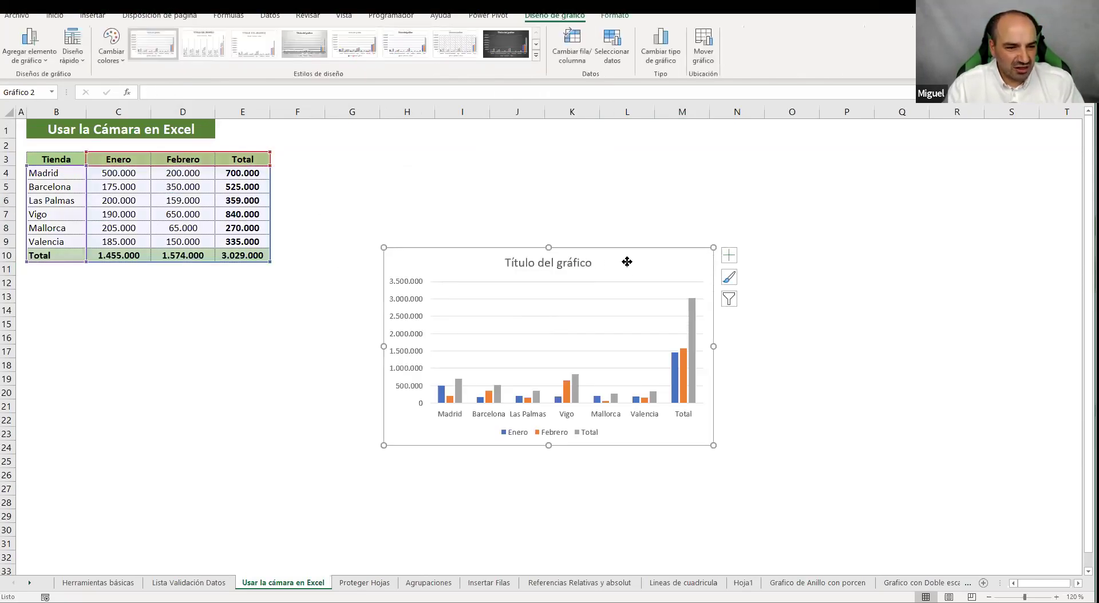
drag(626, 262, 626, 207)
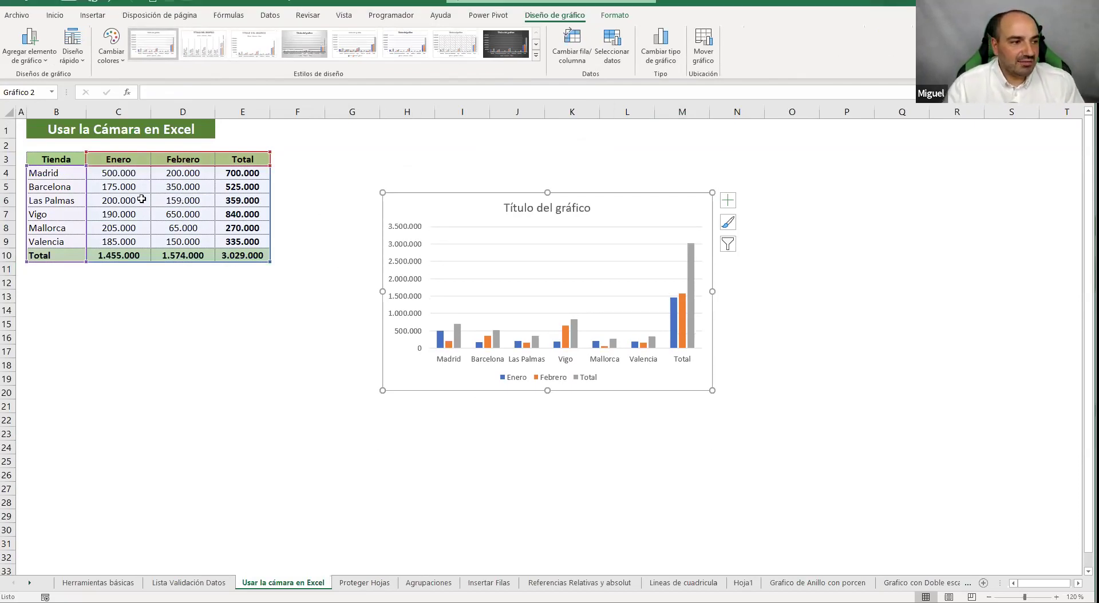
click(817, 583)
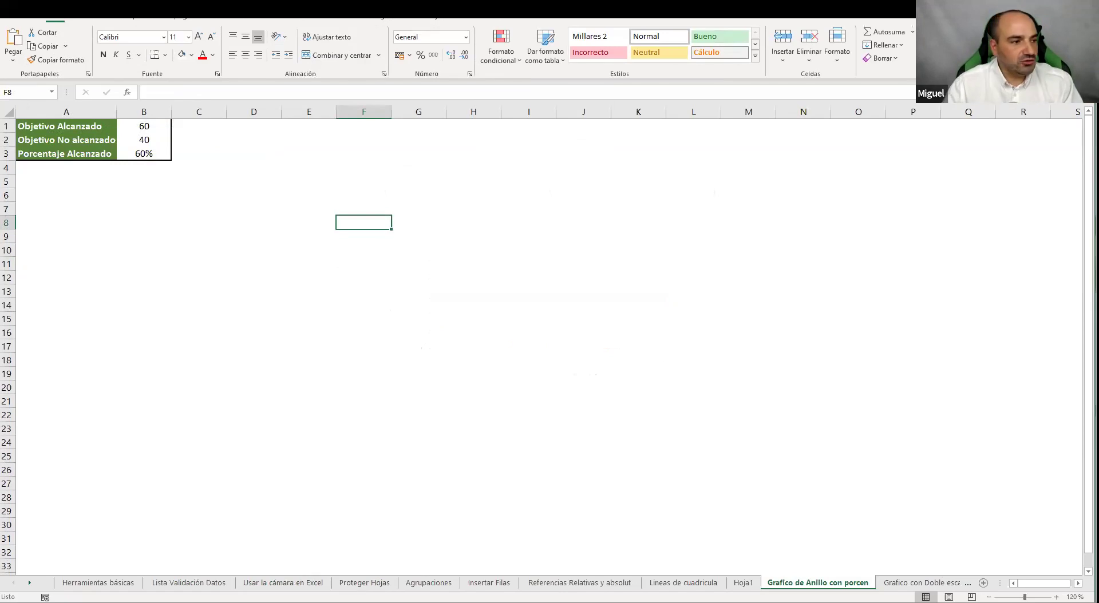
Review the doughnut data: B1 is 60, B2 is =100-B1, B3 is =B1/100
click(146, 124)
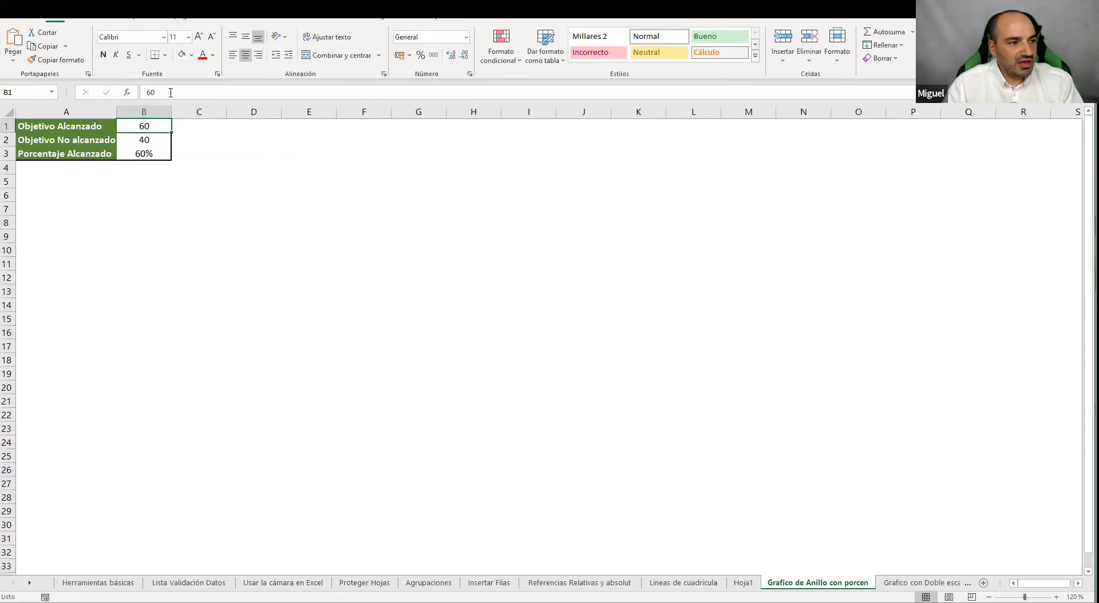
click(149, 144)
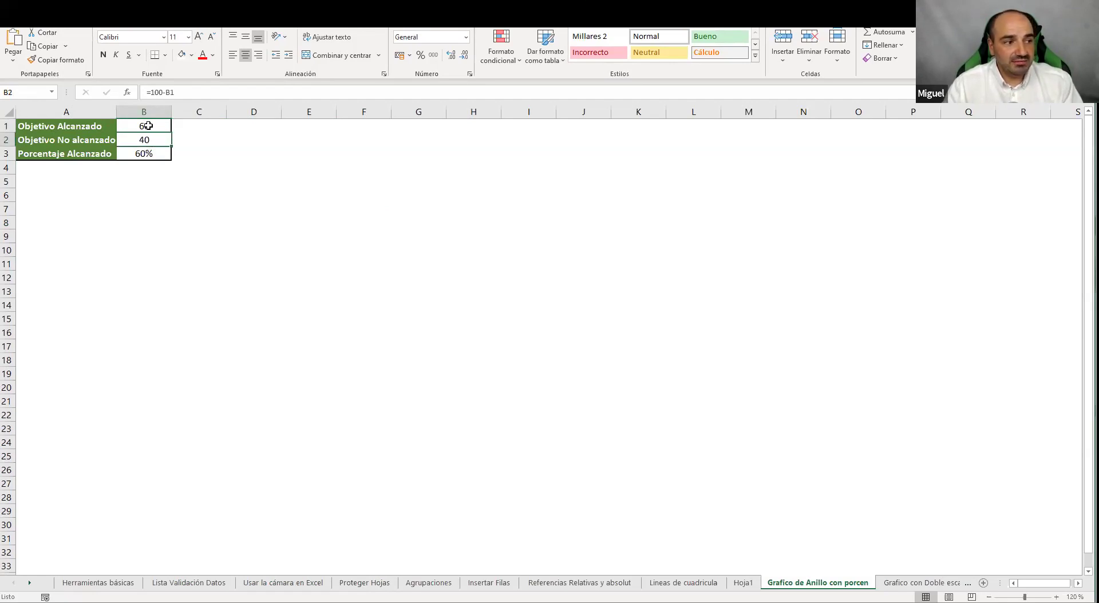
click(240, 92)
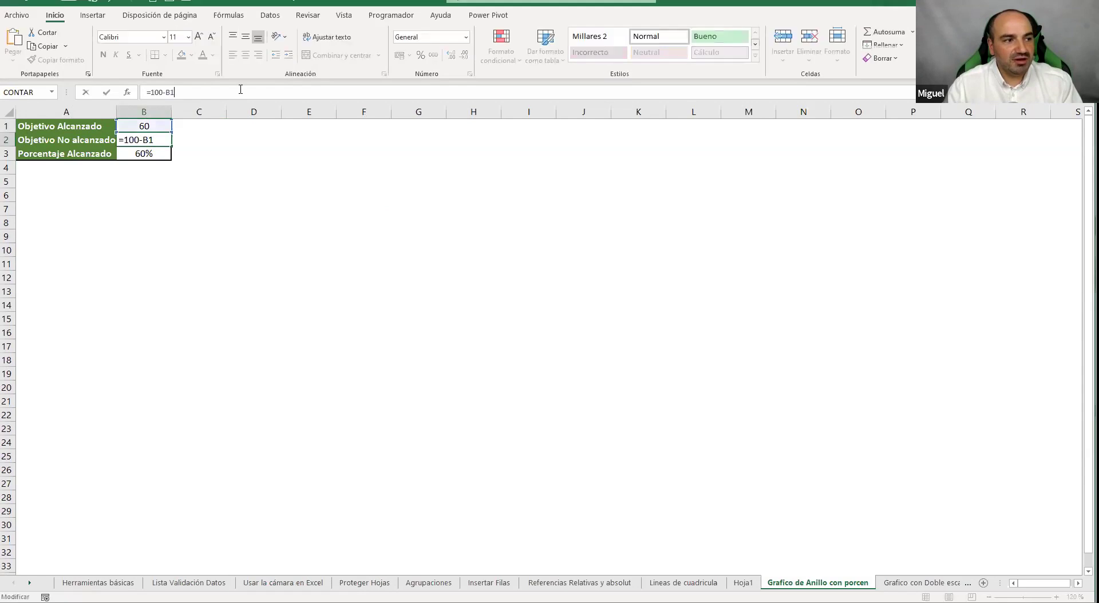
click(161, 155)
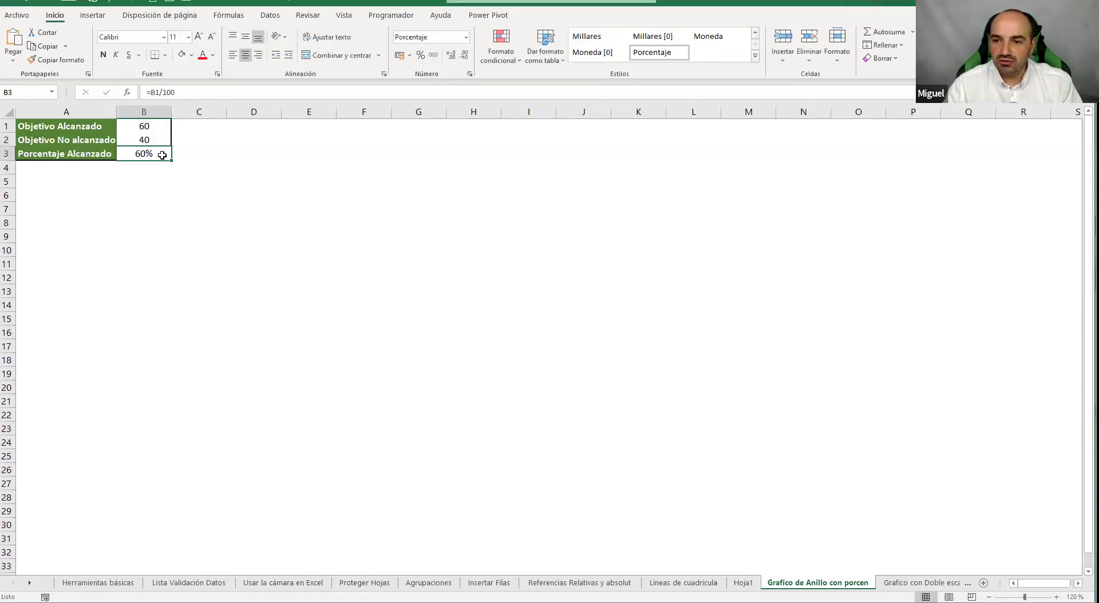
click(258, 212)
Select A1:B2 and open the pie and doughnut chart types under Insertar
drag(73, 126, 153, 141)
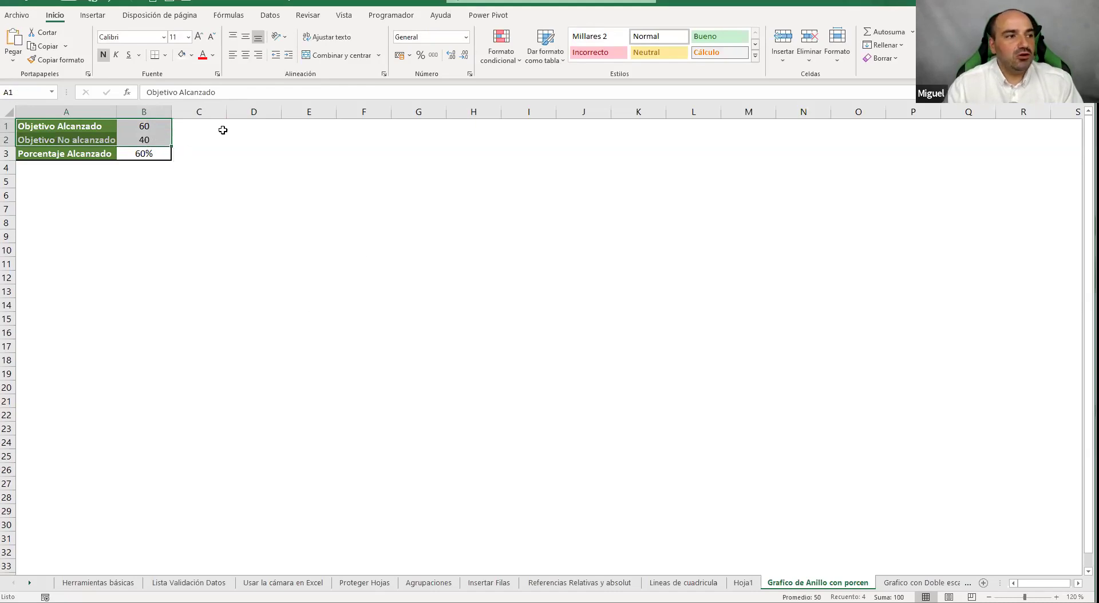
click(93, 16)
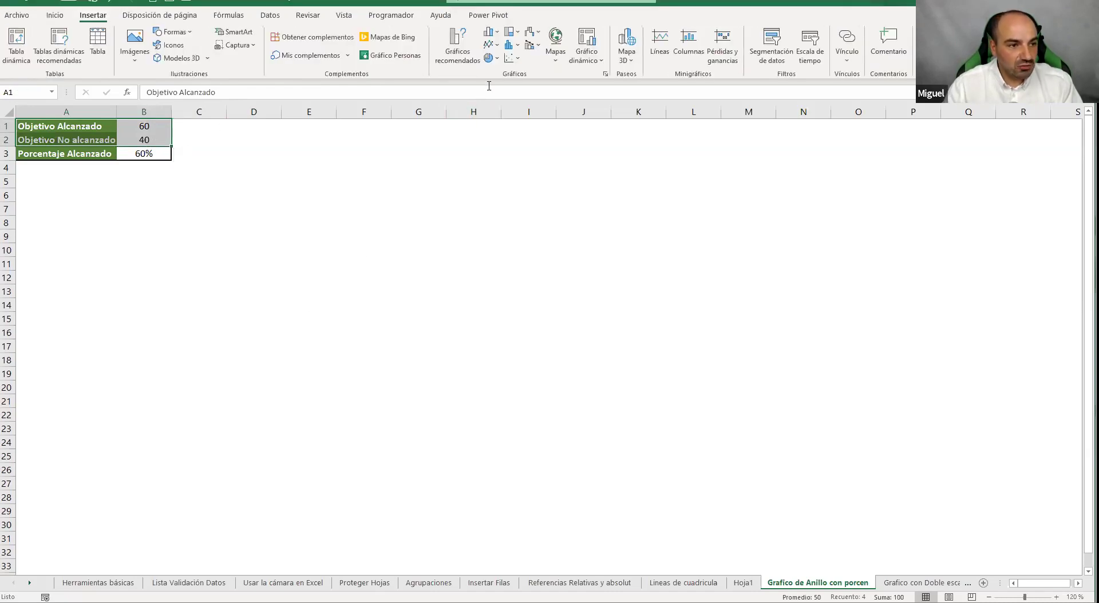
click(496, 60)
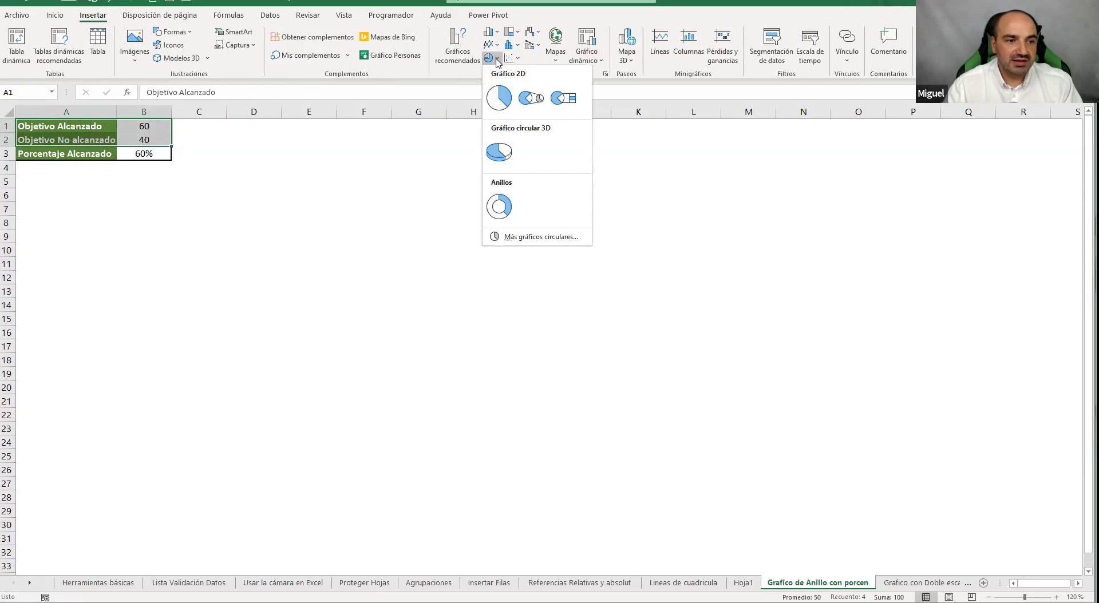
Delete the doughnut chart's title
click(499, 215)
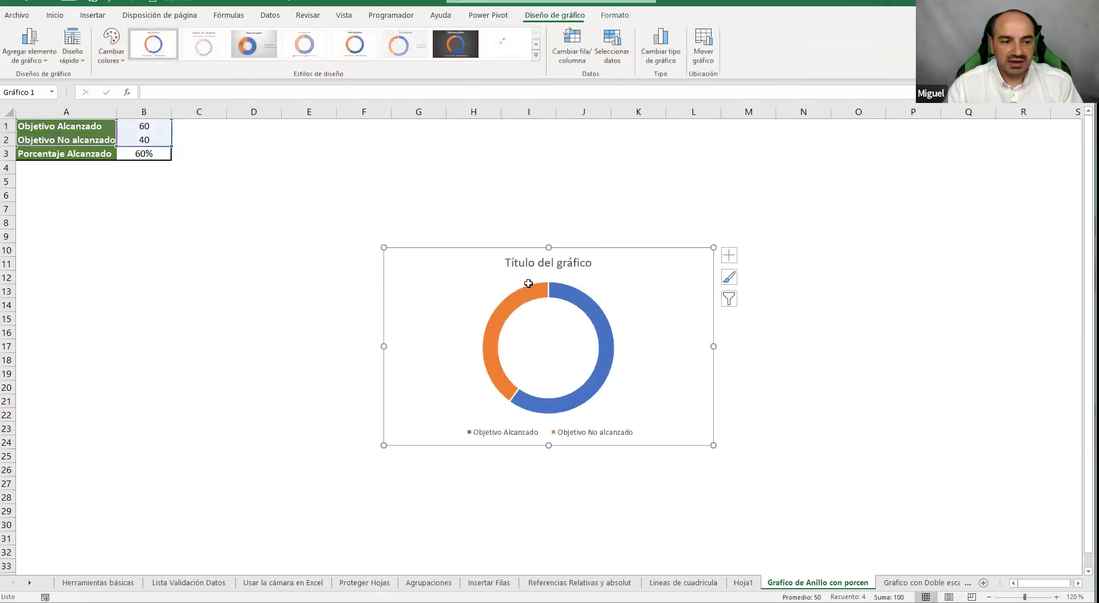
click(558, 263)
key(Delete)
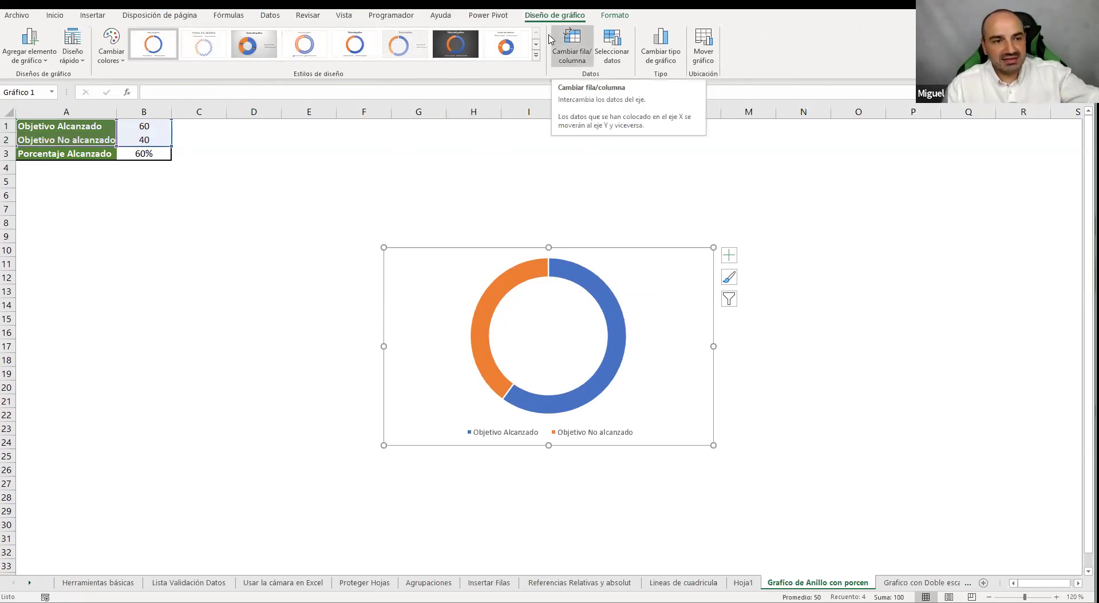
Recolour the doughnut with the blue Monocromático palette
click(536, 56)
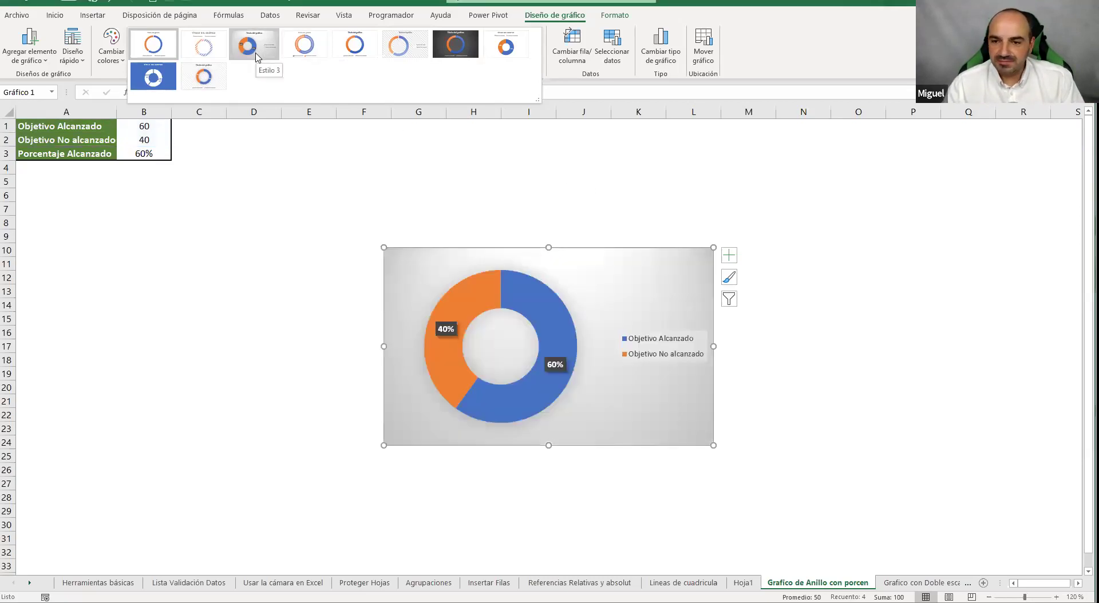
click(555, 184)
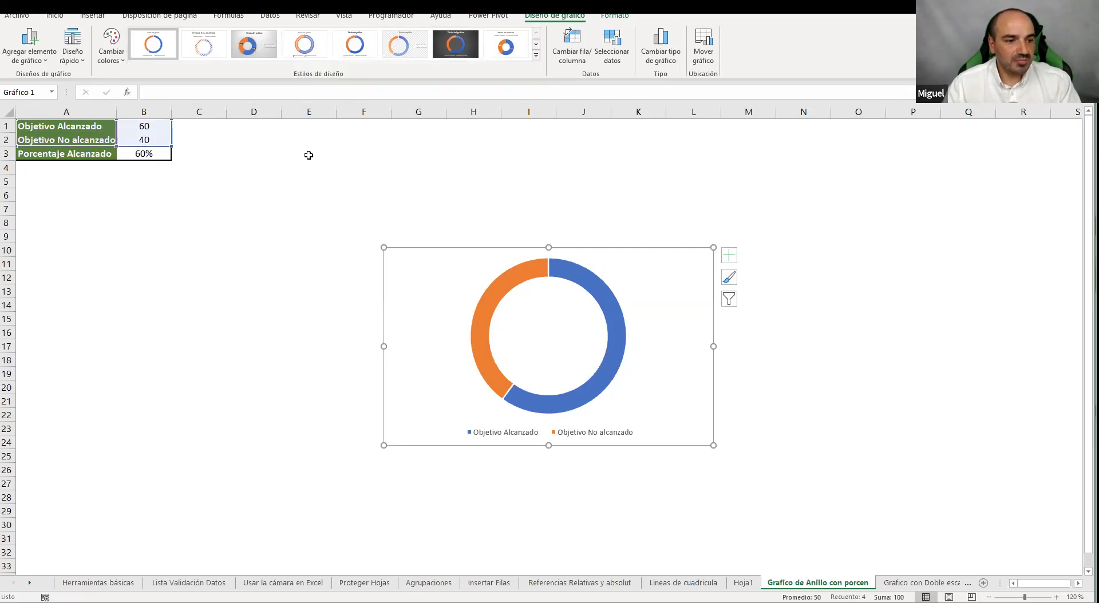
click(103, 57)
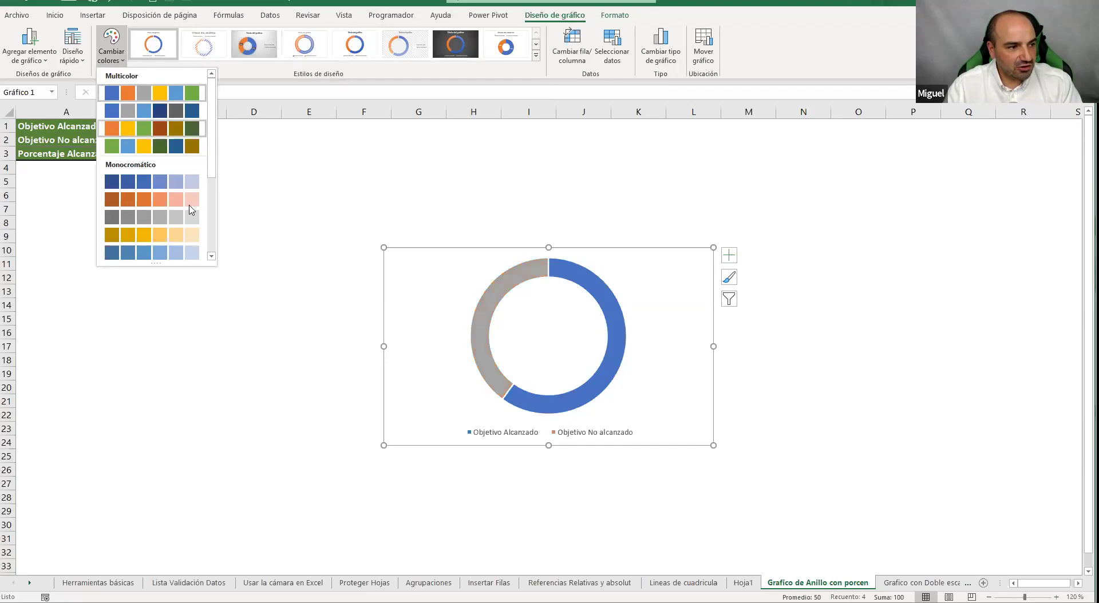
click(171, 182)
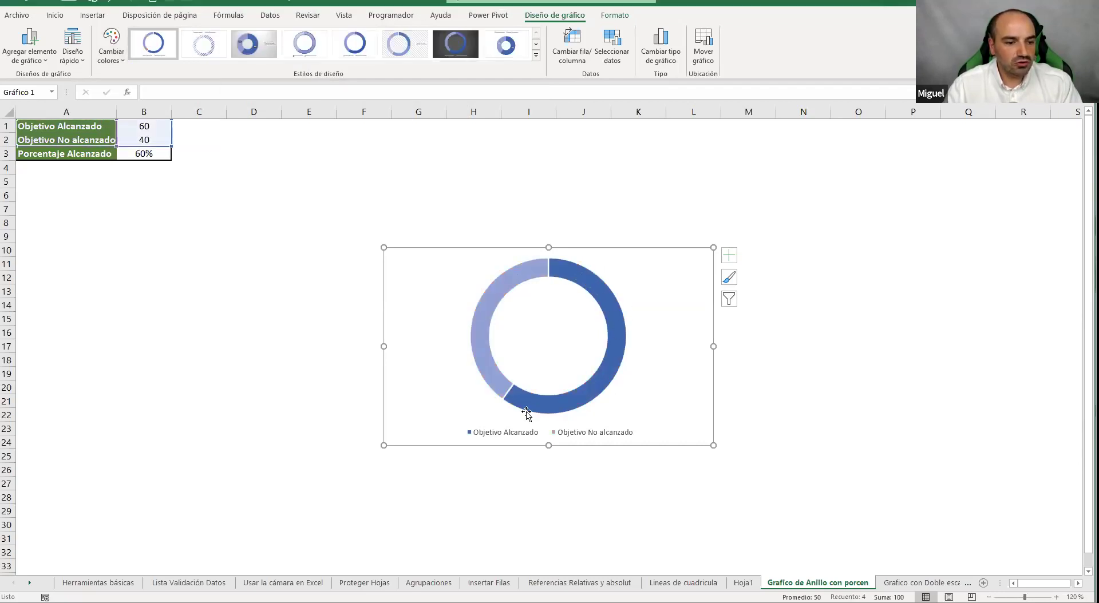
Change Objetivo Alcanzado in B1 to 80 so the chart shows 80%
mouse_move(526, 413)
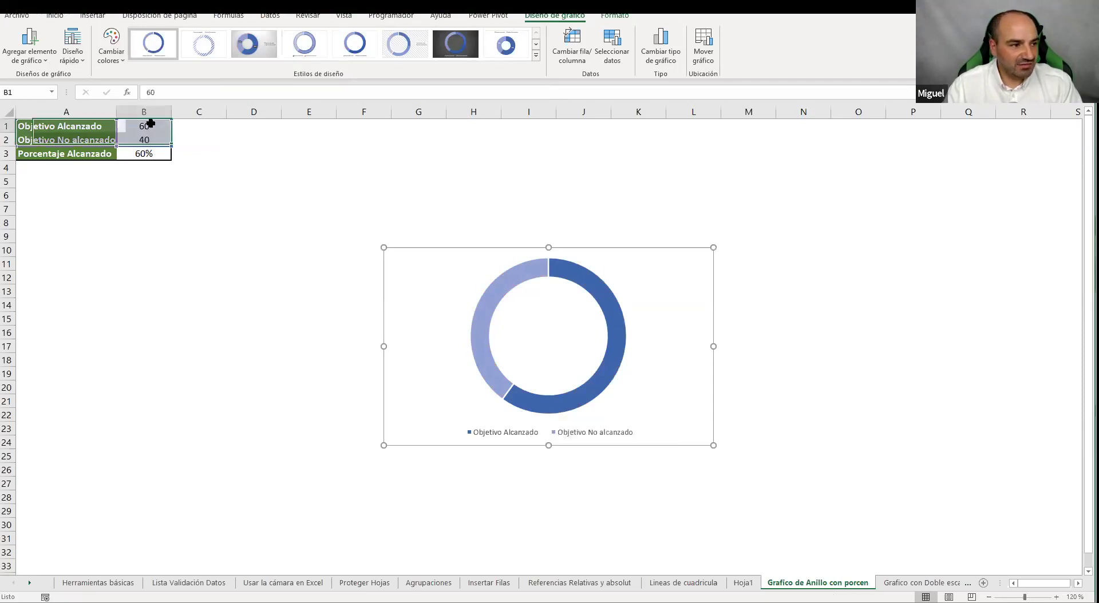
click(148, 124)
key(BackSpace)
text(8)
key(Return)
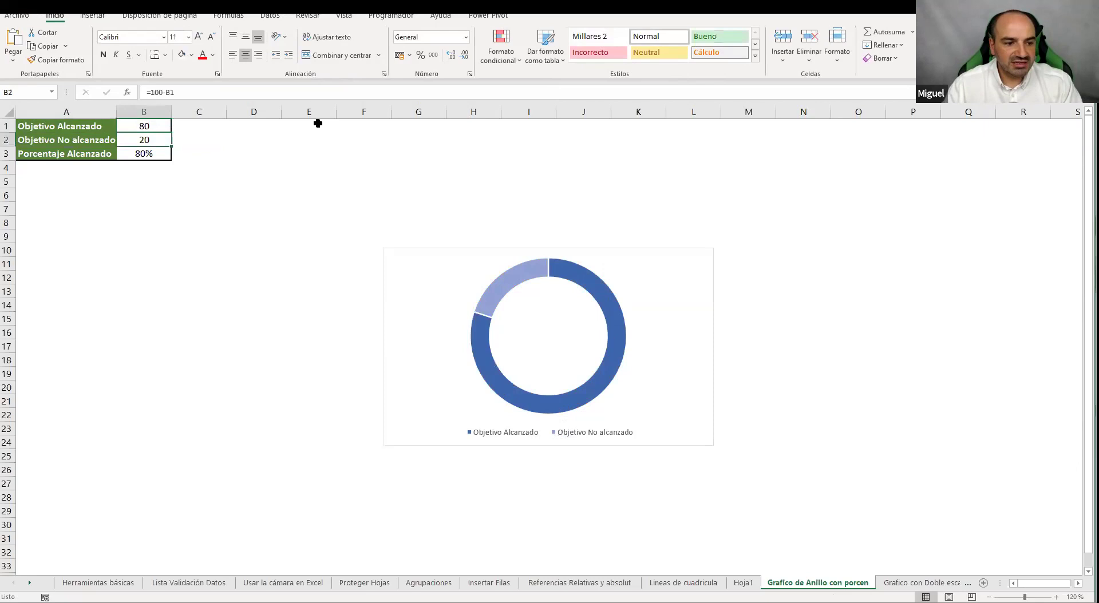
Draw an empty text box on the sheet below the table
click(239, 227)
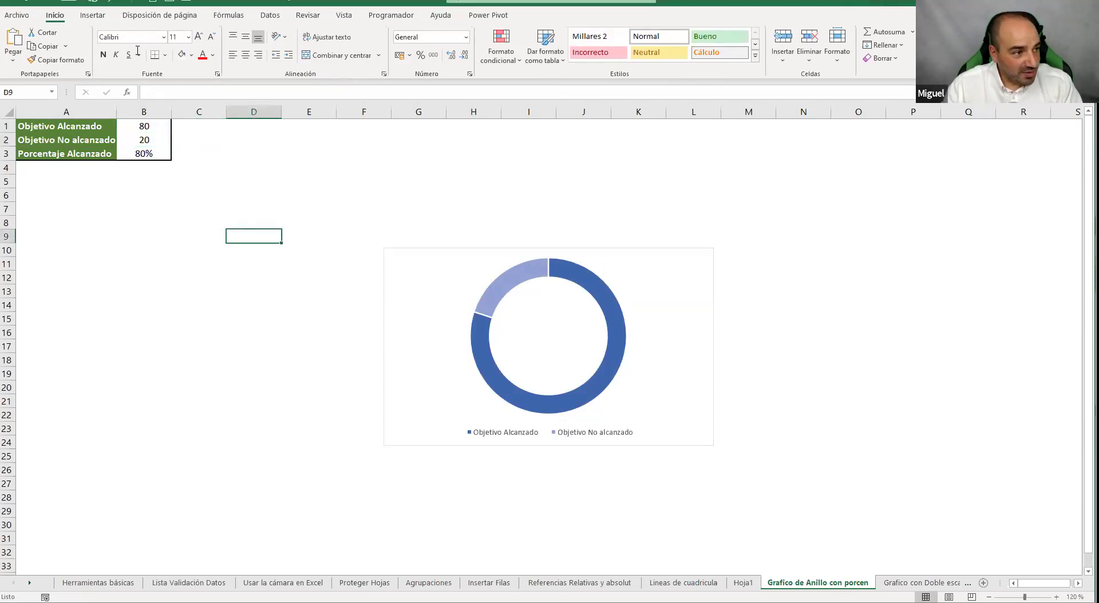
click(92, 15)
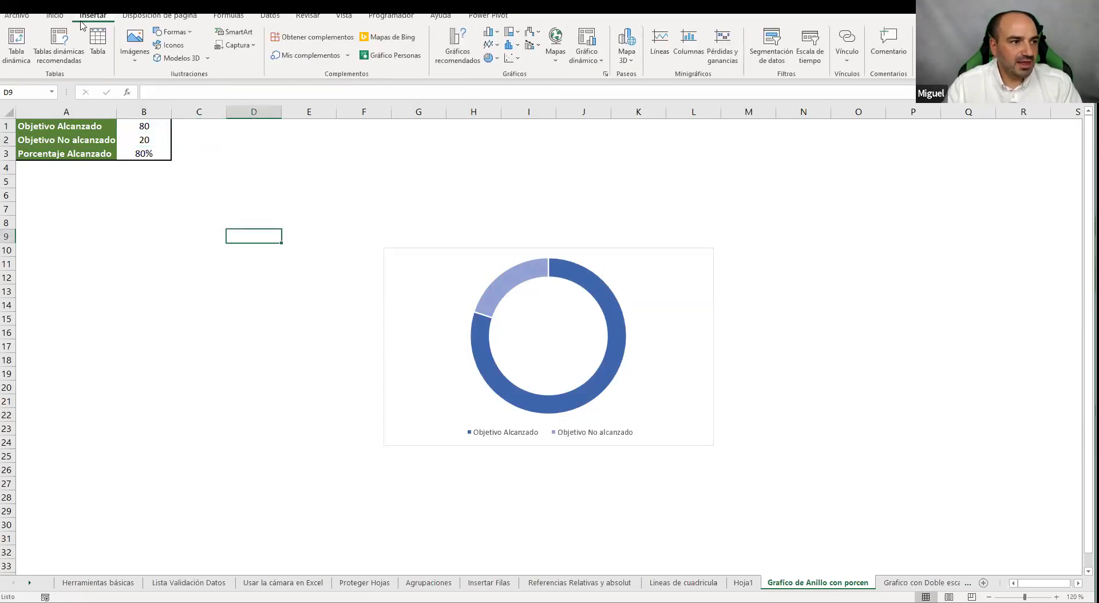
click(190, 33)
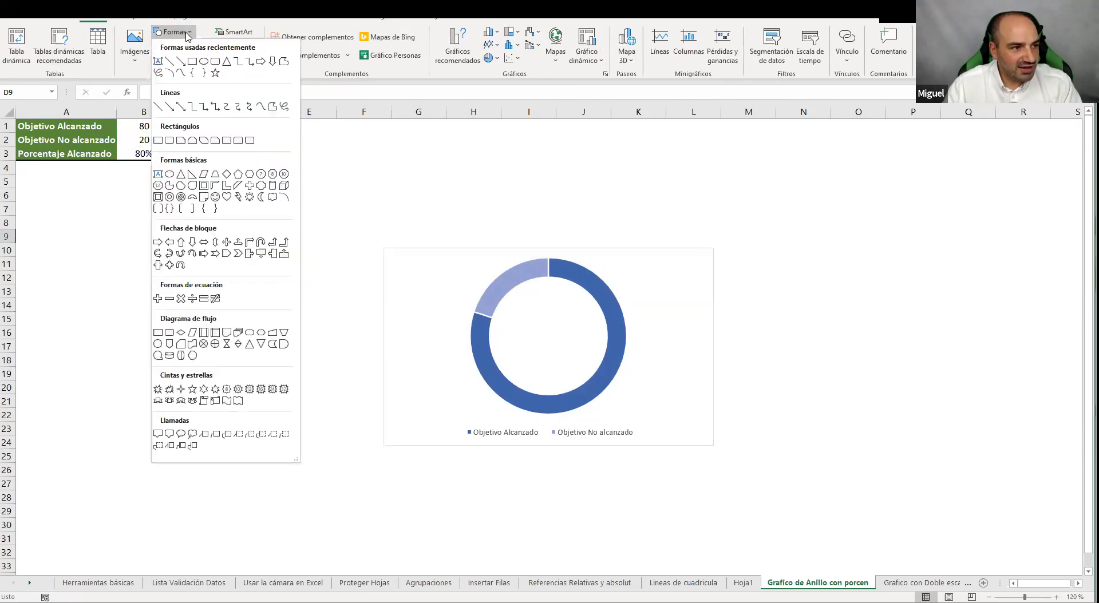
click(158, 62)
drag(140, 274, 253, 324)
text(asdfasdfas)
key(BackSpace)
key(BackSpace)
key(BackSpace)
key(BackSpace)
key(BackSpace)
key(BackSpace)
key(BackSpace)
key(BackSpace)
key(BackSpace)
key(BackSpace)
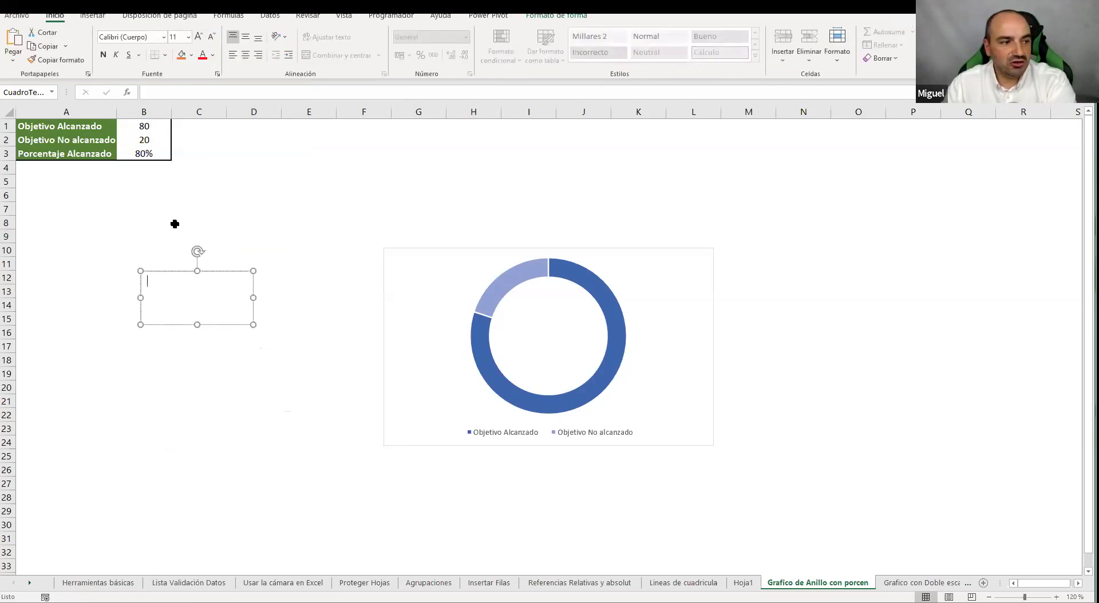
Link the text box to =$B$3 so it displays 80%
click(172, 92)
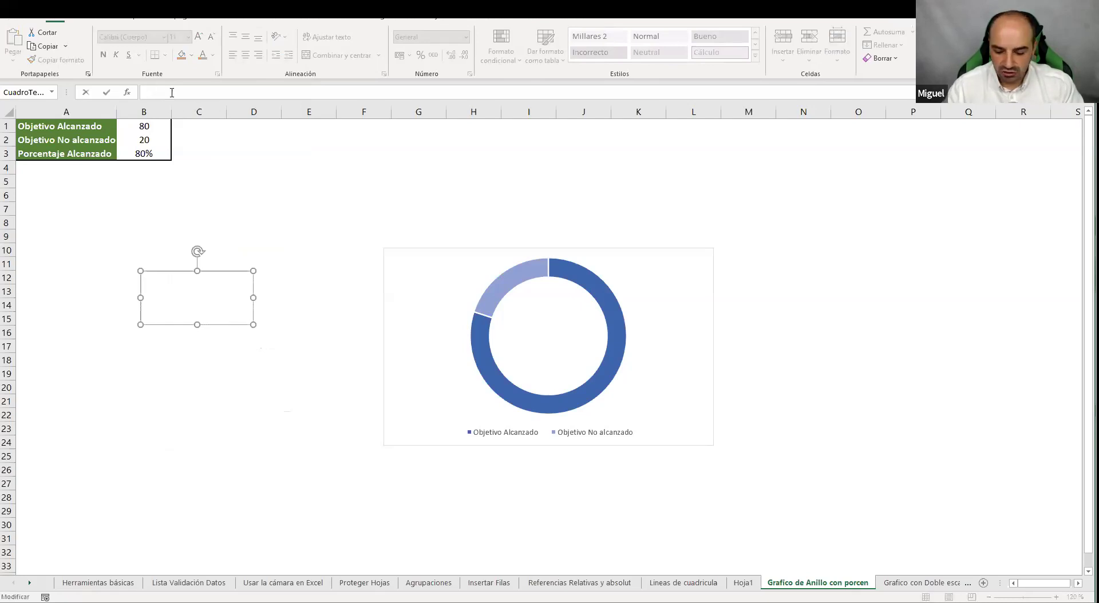
text(=)
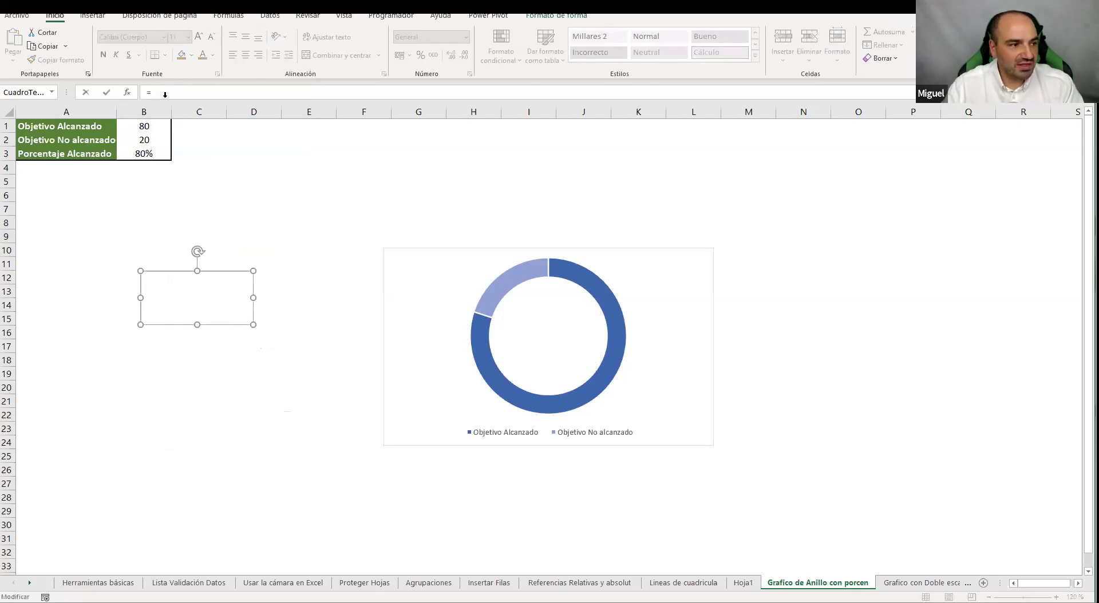
click(153, 154)
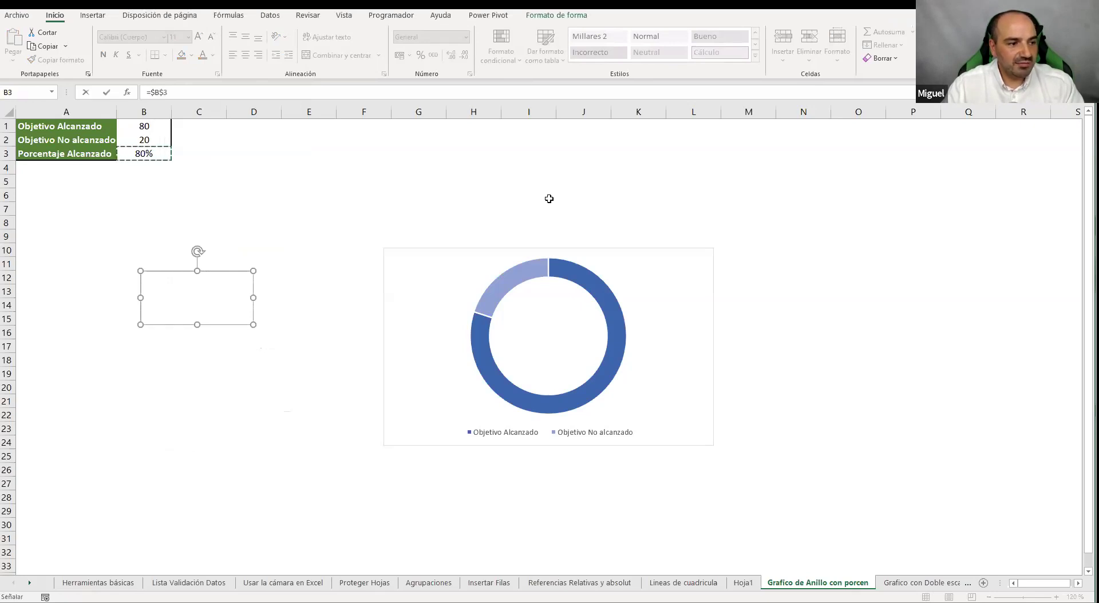
key(Return)
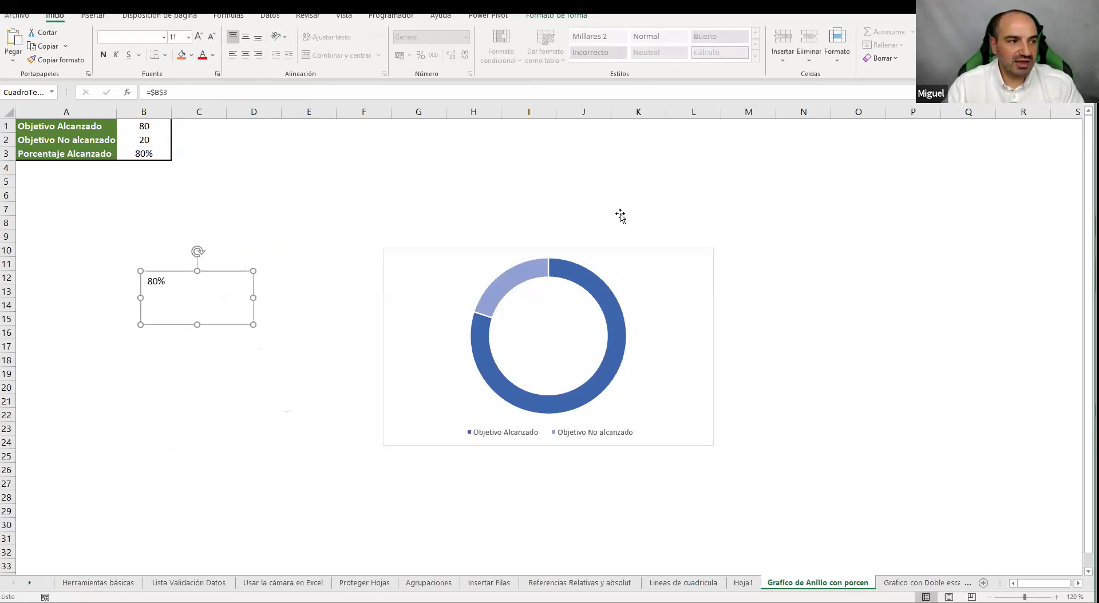
Centre the 80% text both ways, enlarge it to 32 pt and colour it dark blue
click(246, 36)
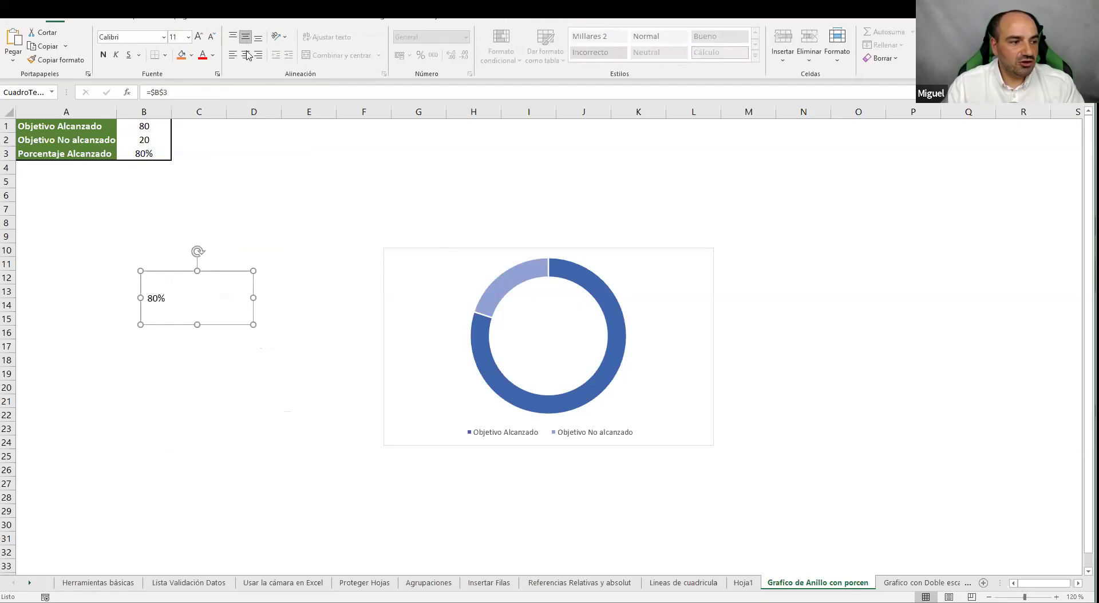
click(245, 55)
click(198, 36)
click(198, 36)
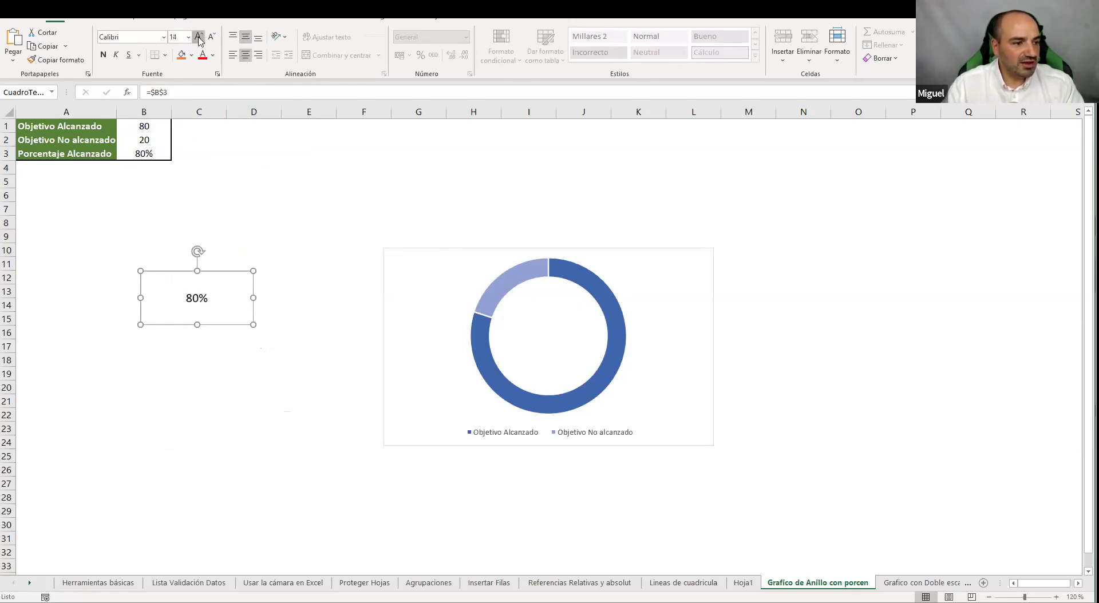
click(199, 36)
click(198, 36)
click(198, 36)
click(198, 36)
click(198, 36)
click(198, 36)
click(213, 56)
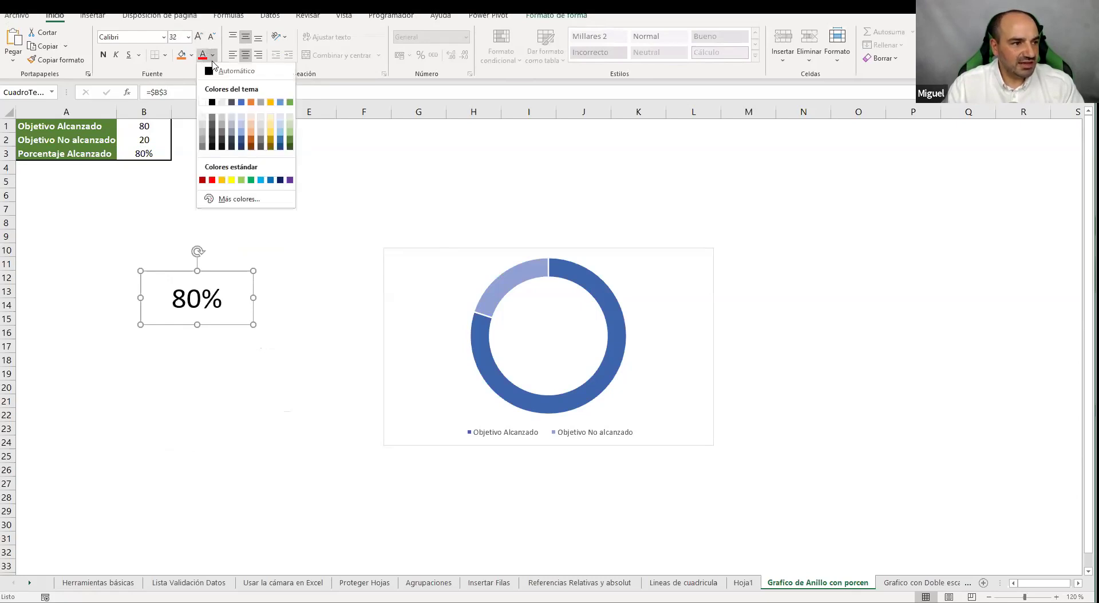
click(280, 181)
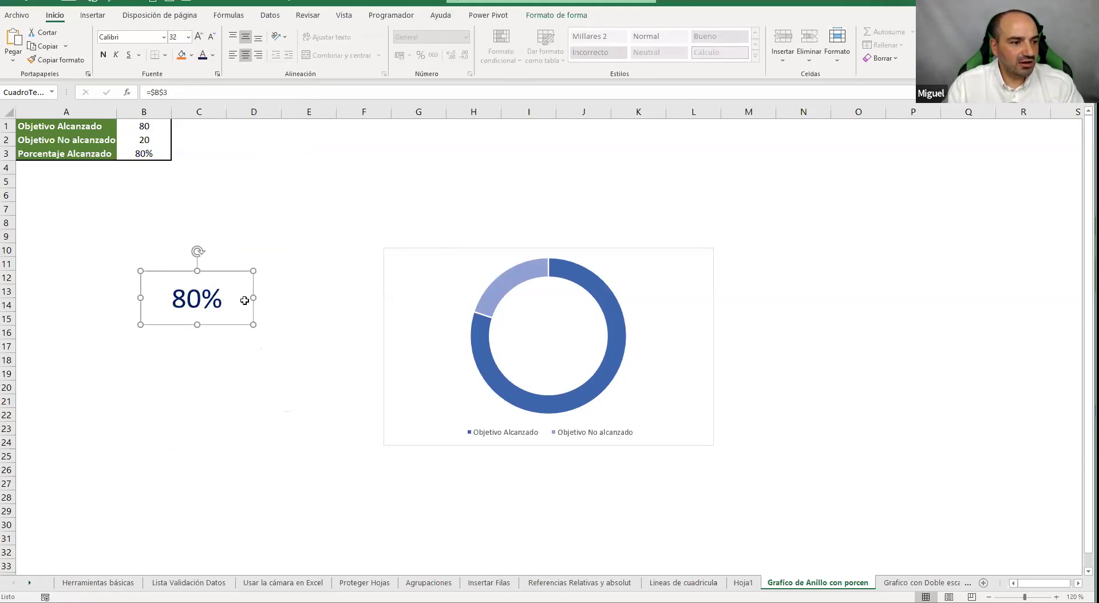
Set the text box's shape outline to No Outline
click(557, 15)
click(435, 45)
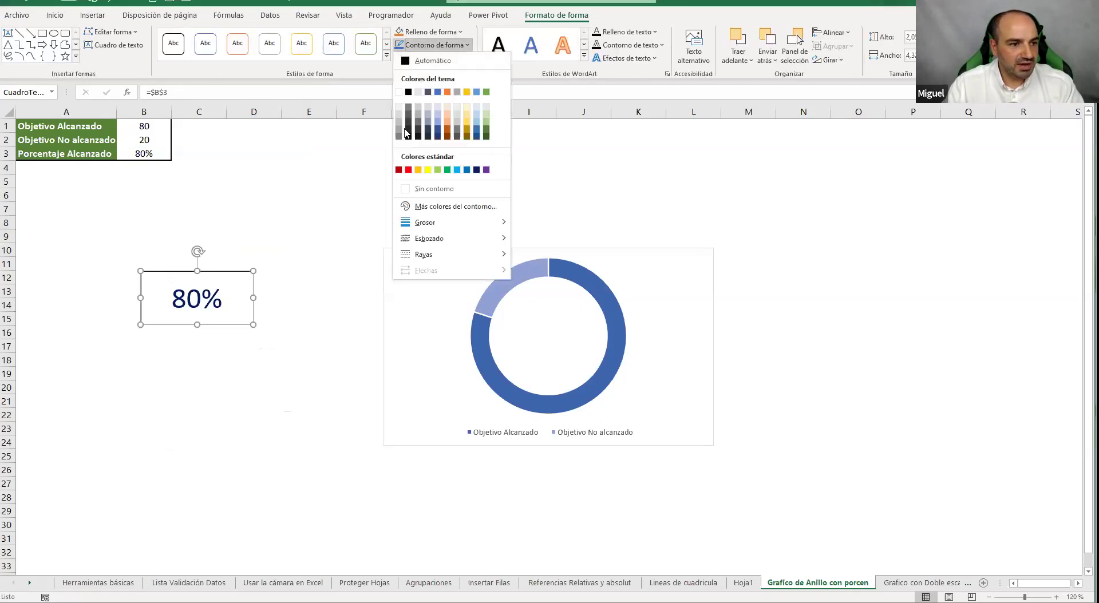
click(416, 186)
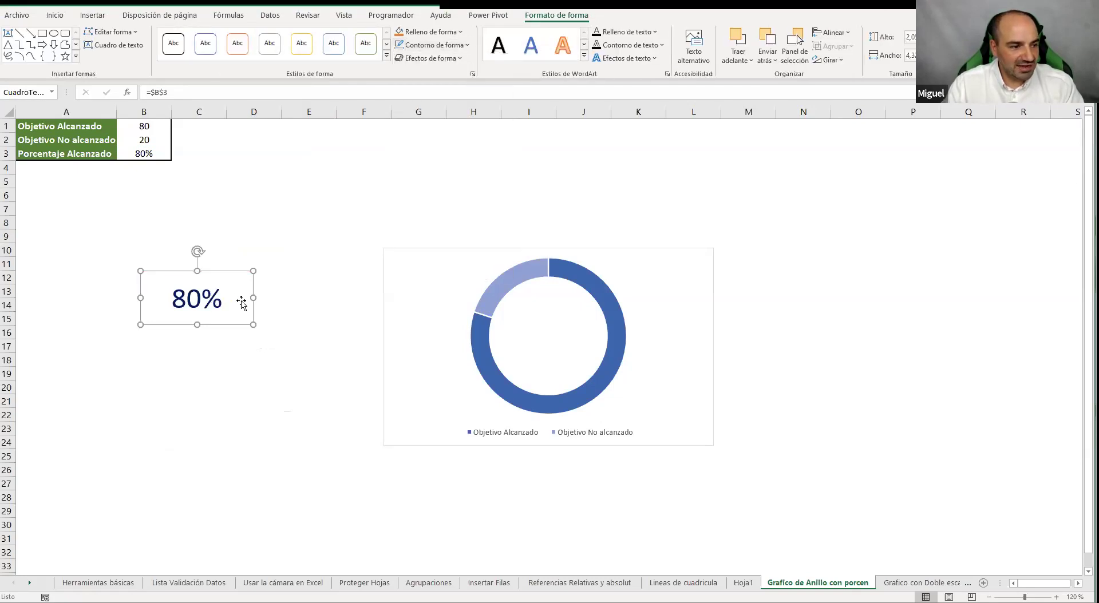
Narrow the 80% text box and position it in the doughnut's hole
drag(252, 298, 626, 359)
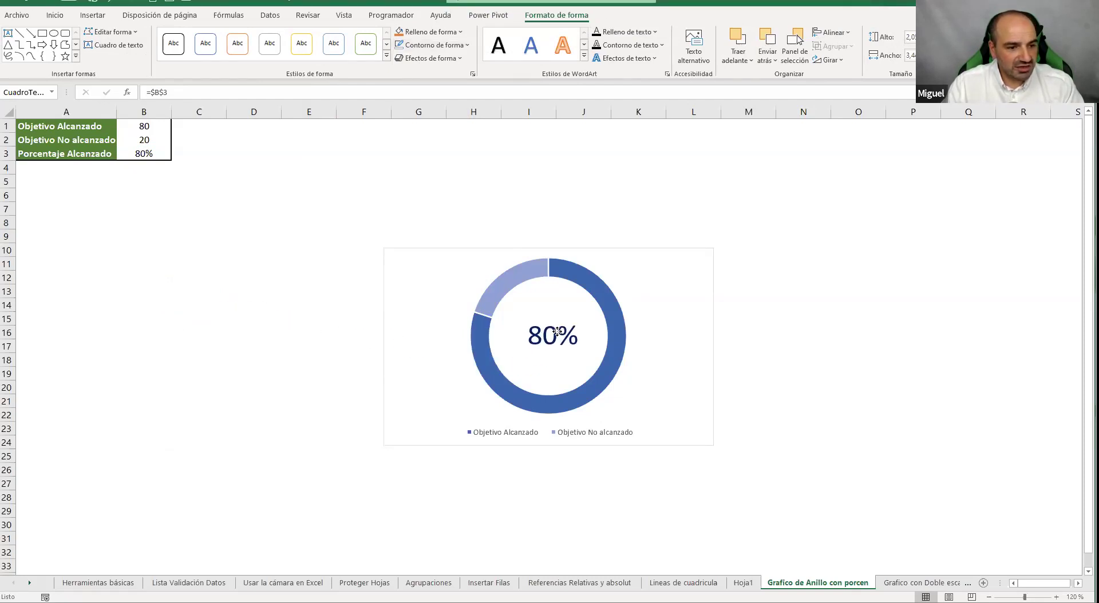
click(834, 267)
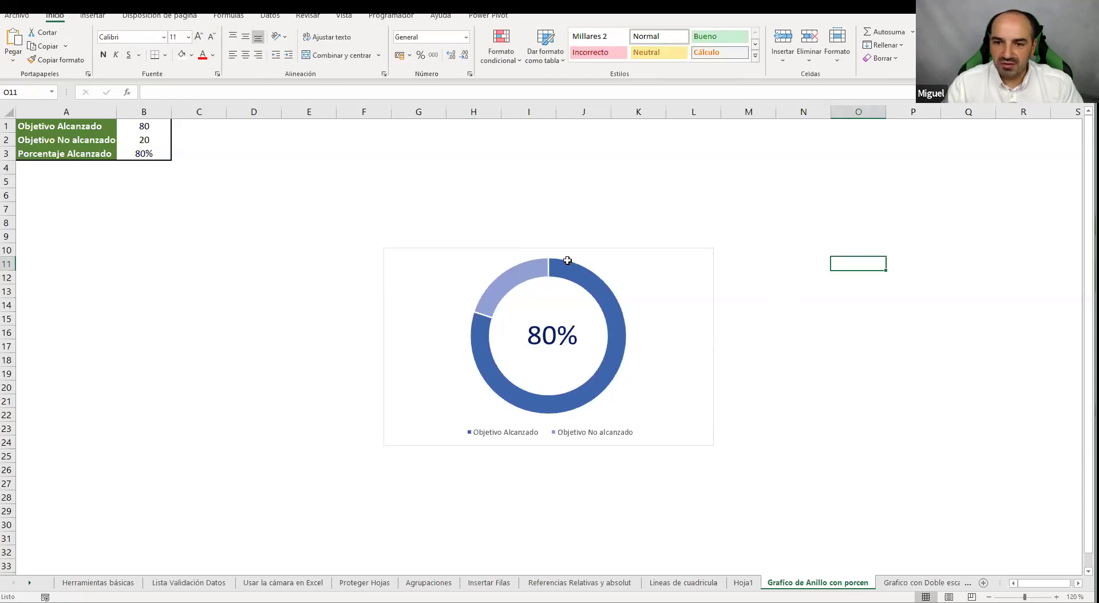
mouse_move(589, 348)
mouse_down()
mouse_move(375, 167)
mouse_move(544, 333)
mouse_move(584, 347)
mouse_up()
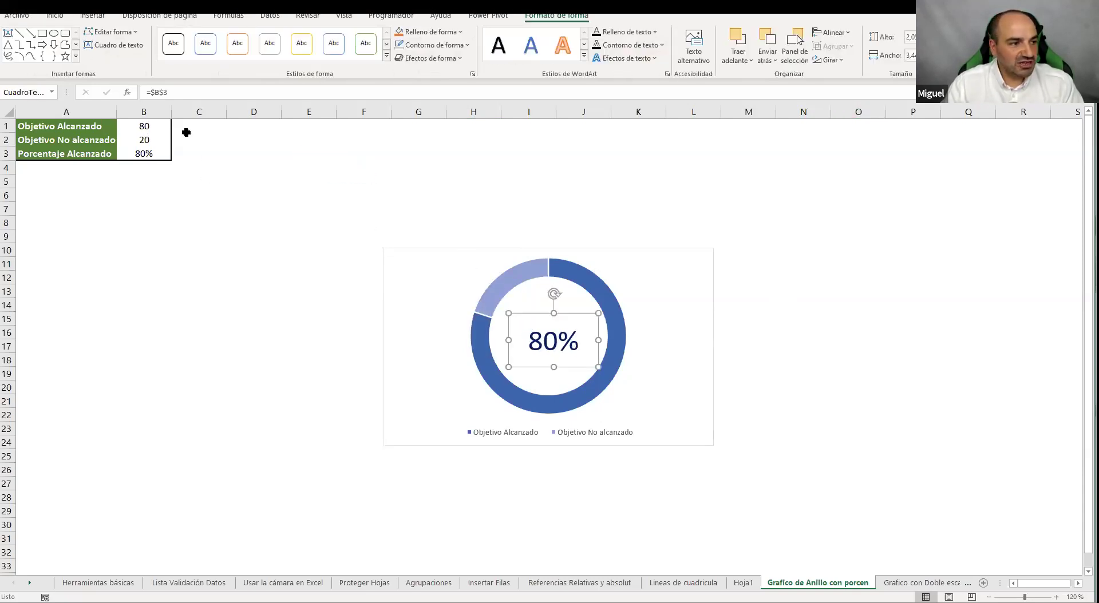
Test B1 with 50 and 25, restore 80, then move to the Grafico con Doble escala sheet
click(167, 127)
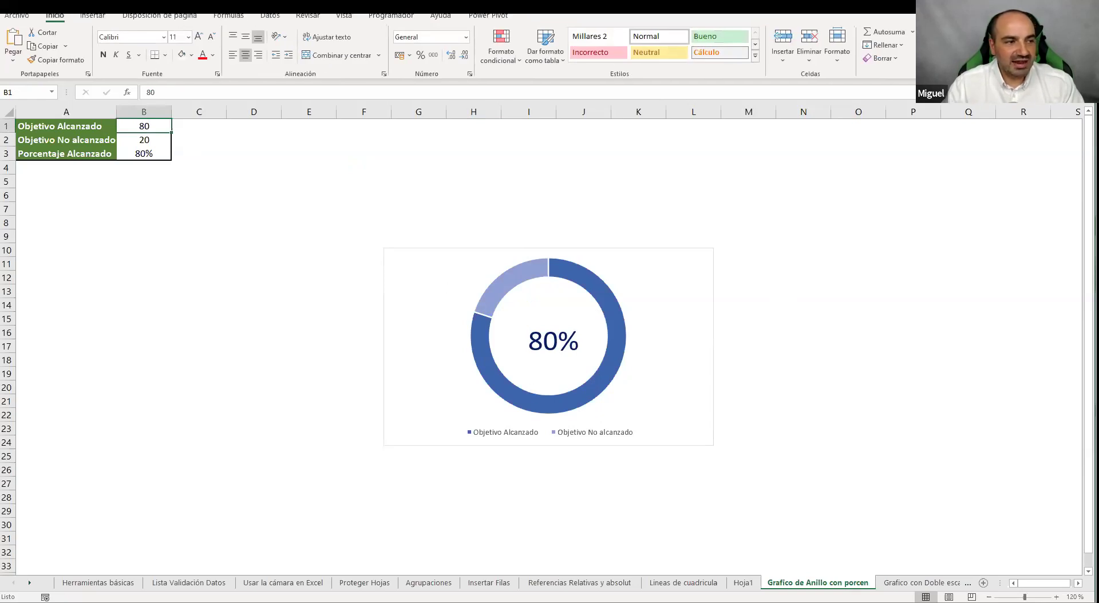
text(50)
key(Return)
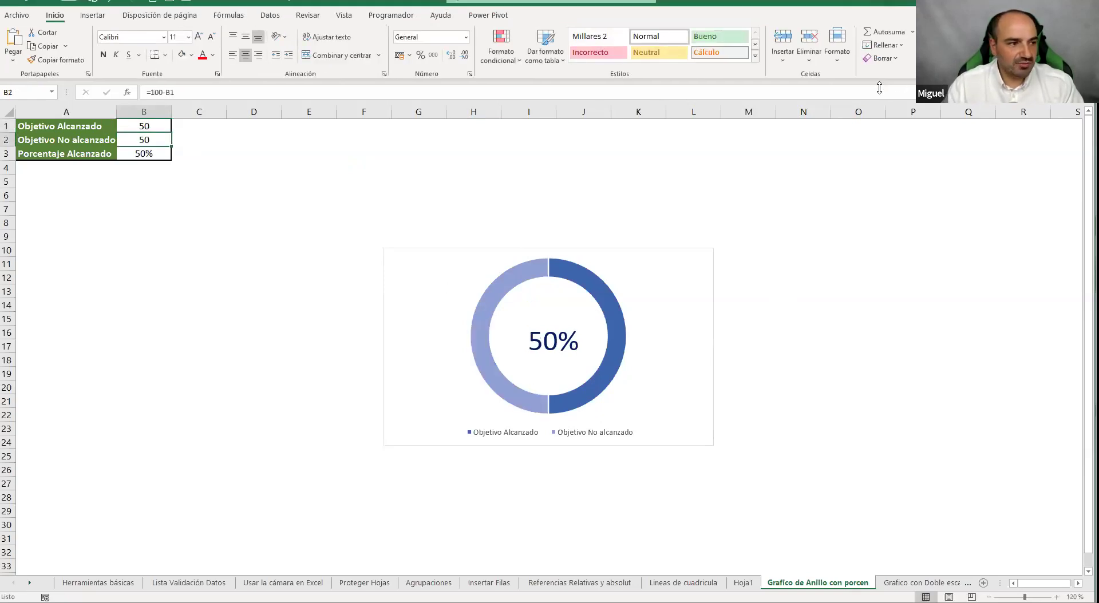
click(163, 130)
text(25)
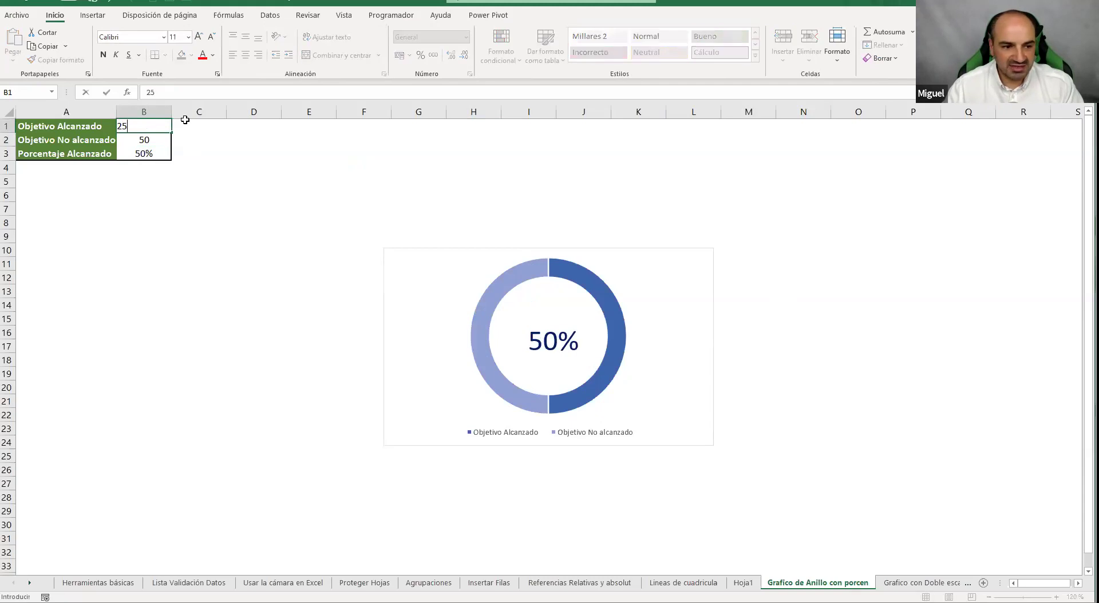
key(Return)
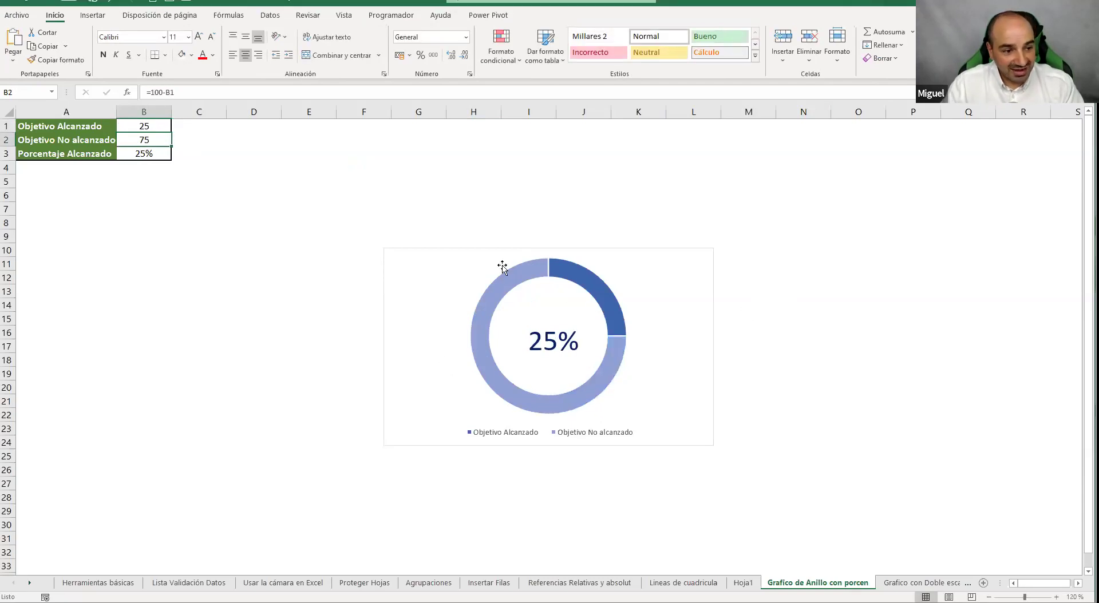
click(155, 124)
text(80)
key(Return)
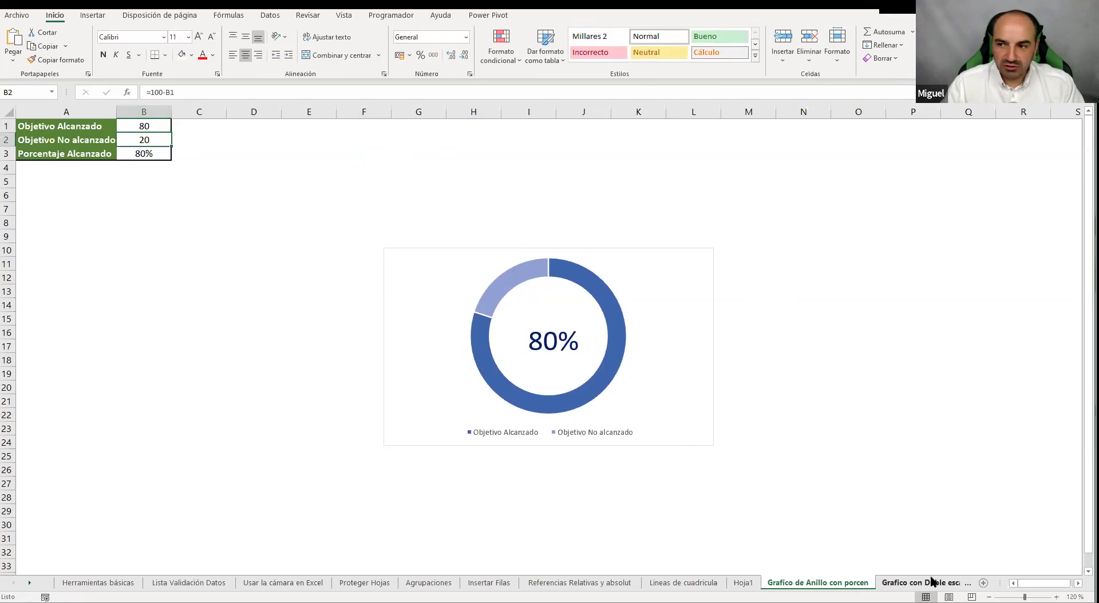
key(ctrl+Page_Down)
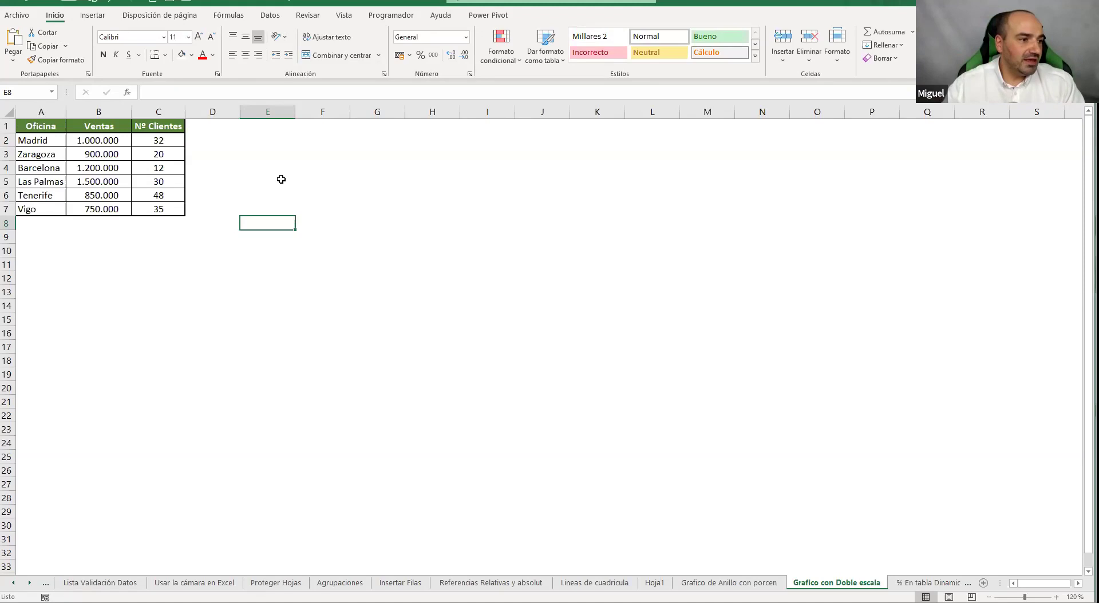
Review the Oficina table's Ventas values, select a cell inside it and show the Insertar tab
click(277, 165)
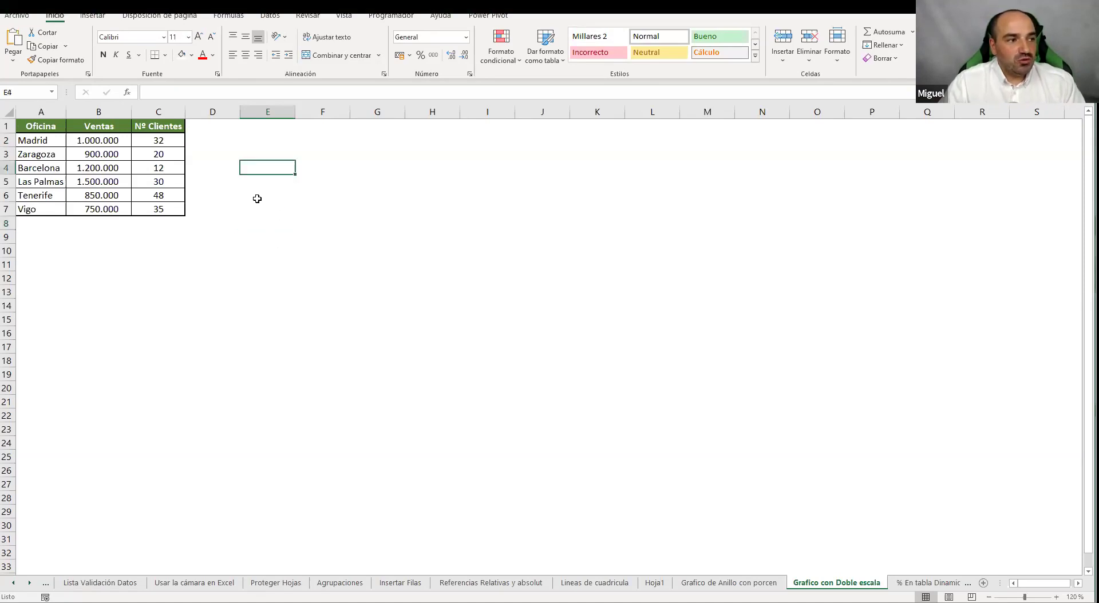
click(125, 171)
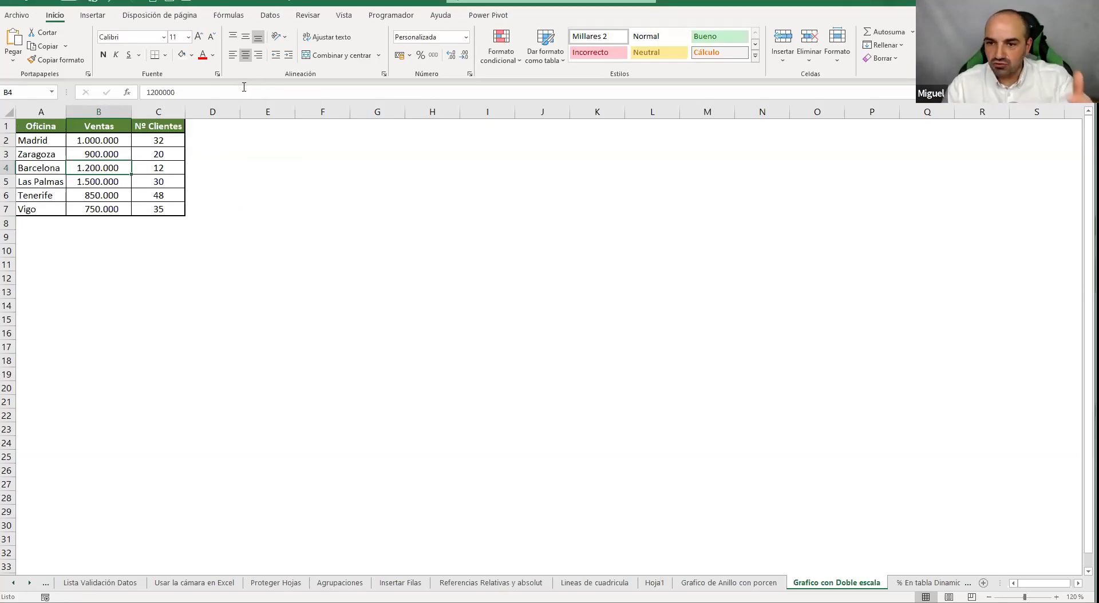
click(308, 207)
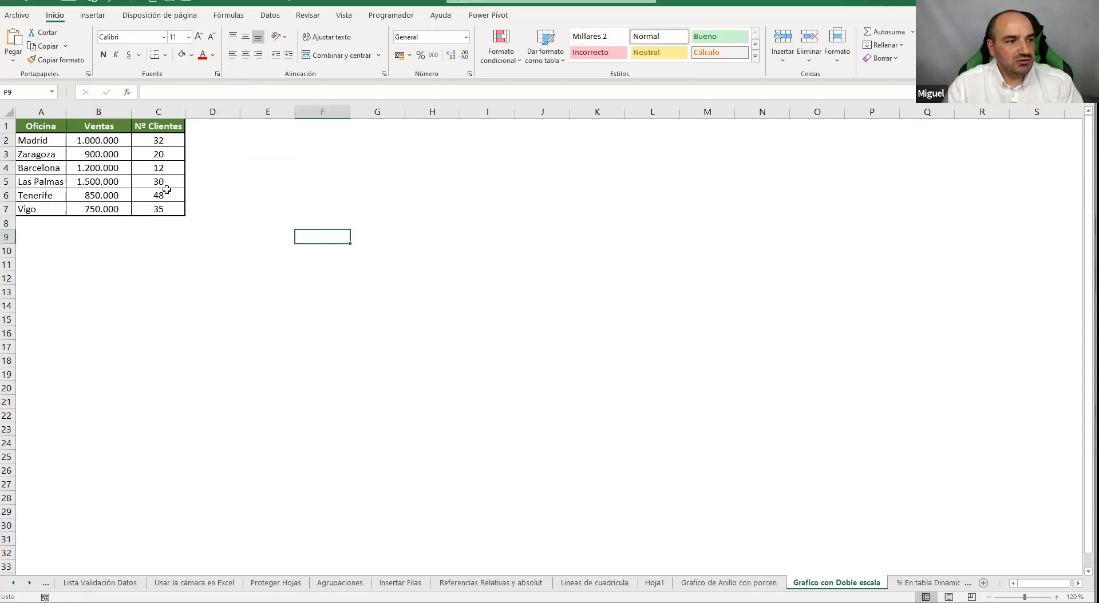
click(455, 220)
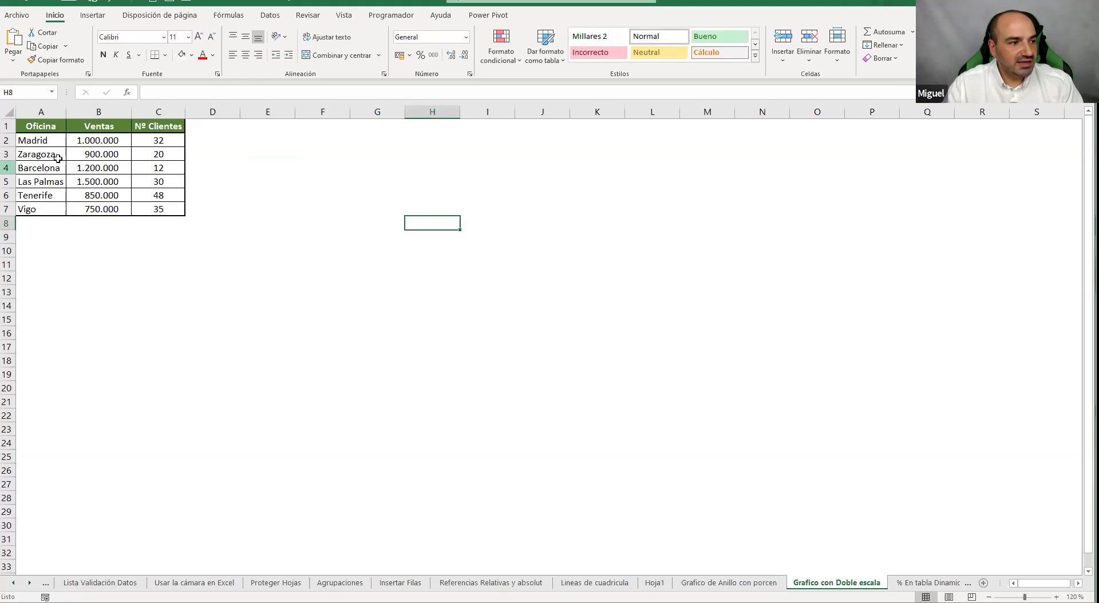
click(99, 165)
click(92, 16)
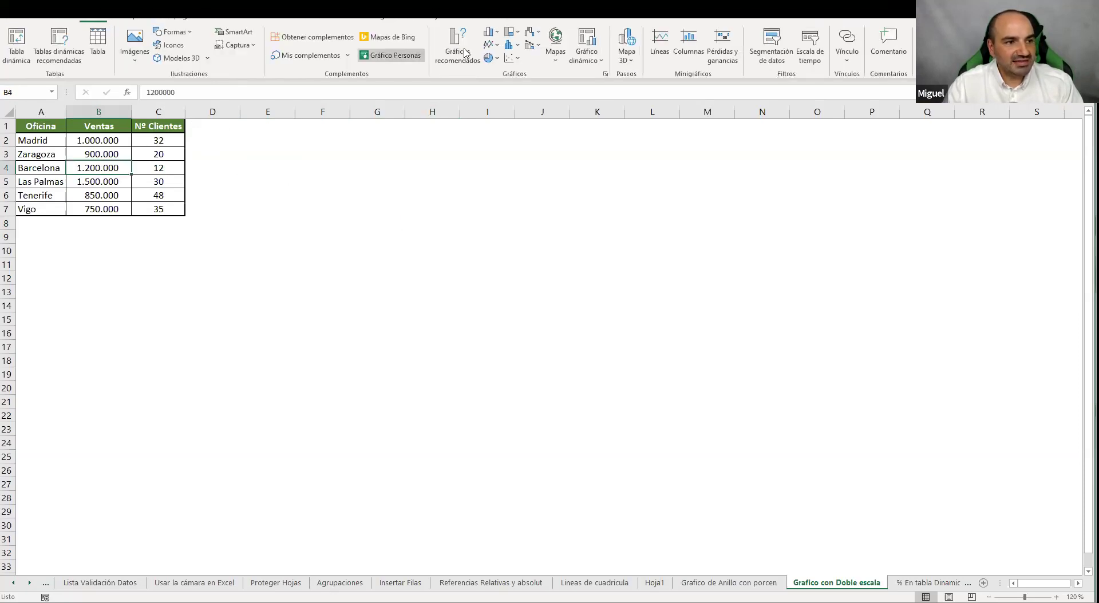
Insert a 2-D clustered column chart of Ventas and Nº Clientes and move it beside the table
click(491, 32)
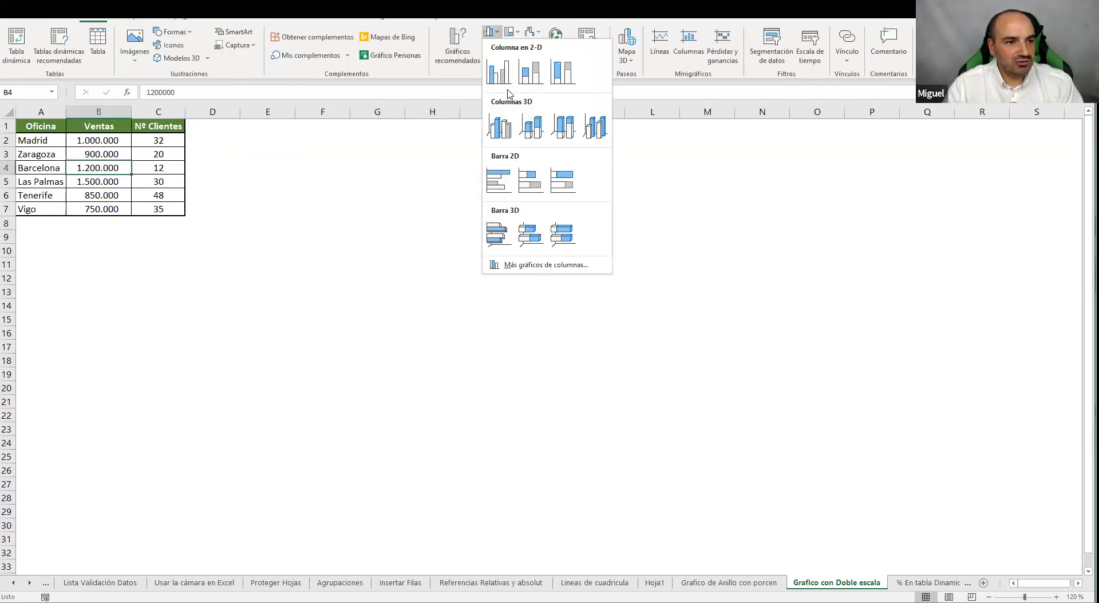
click(499, 73)
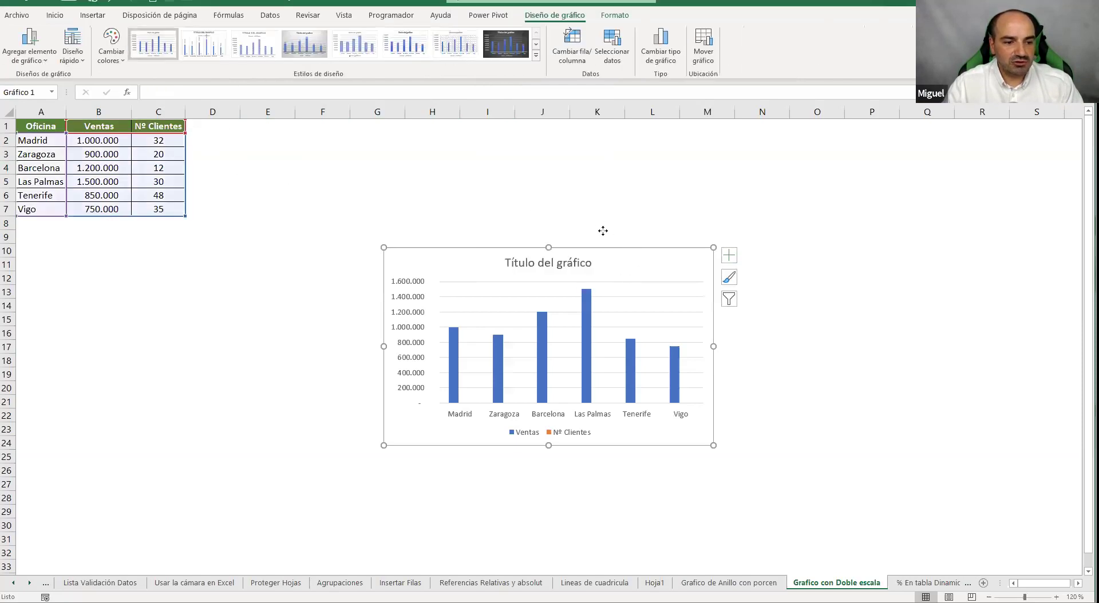
drag(602, 230, 548, 193)
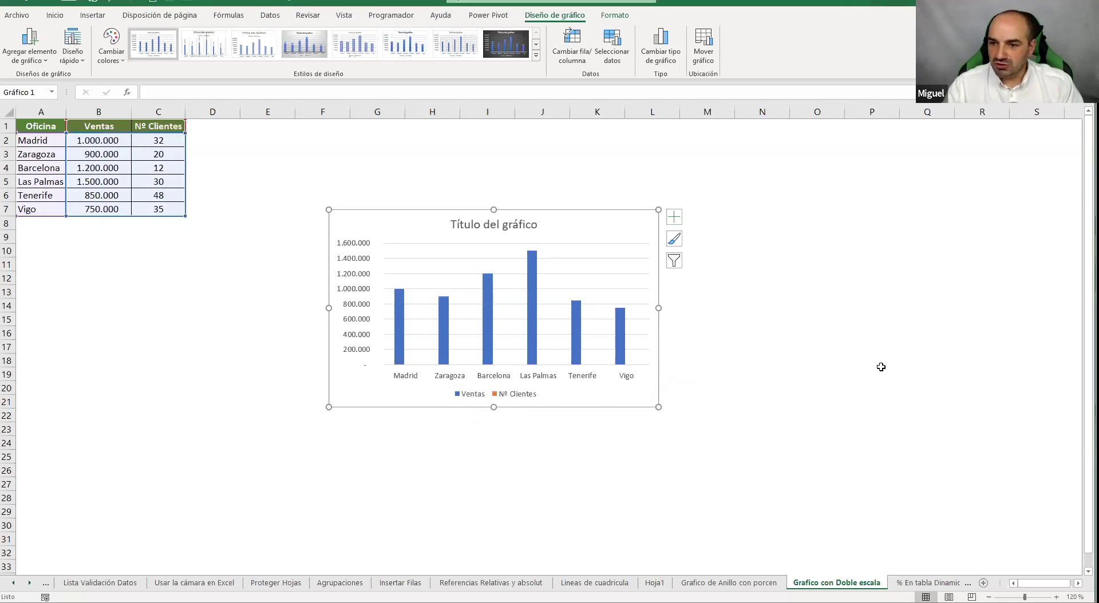
click(269, 319)
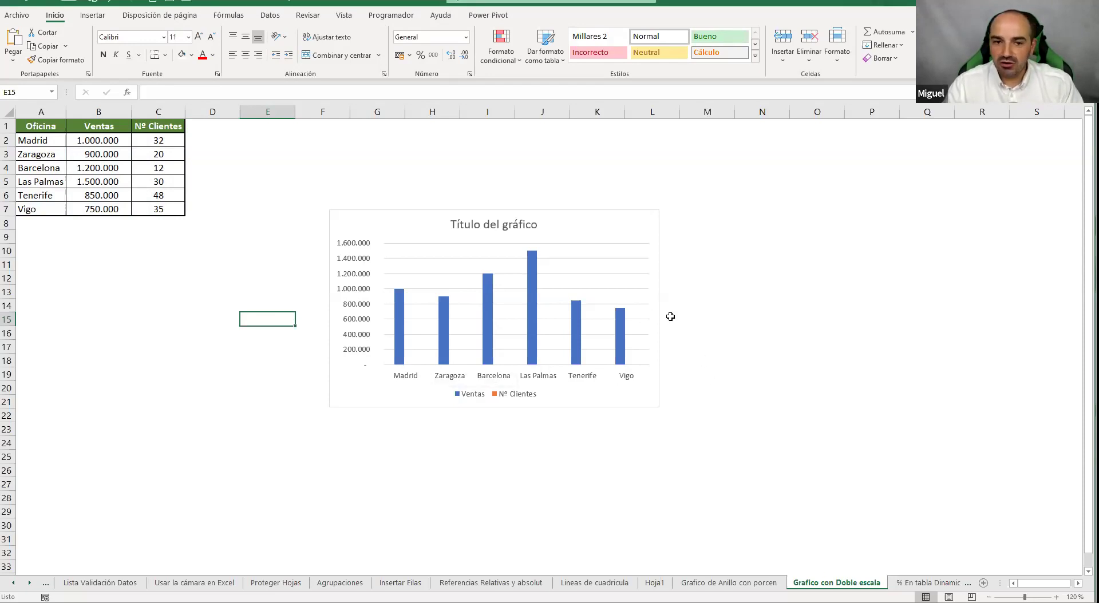
Reposition the column chart, then select the Nº Clientes entry in its legend
drag(611, 221, 737, 213)
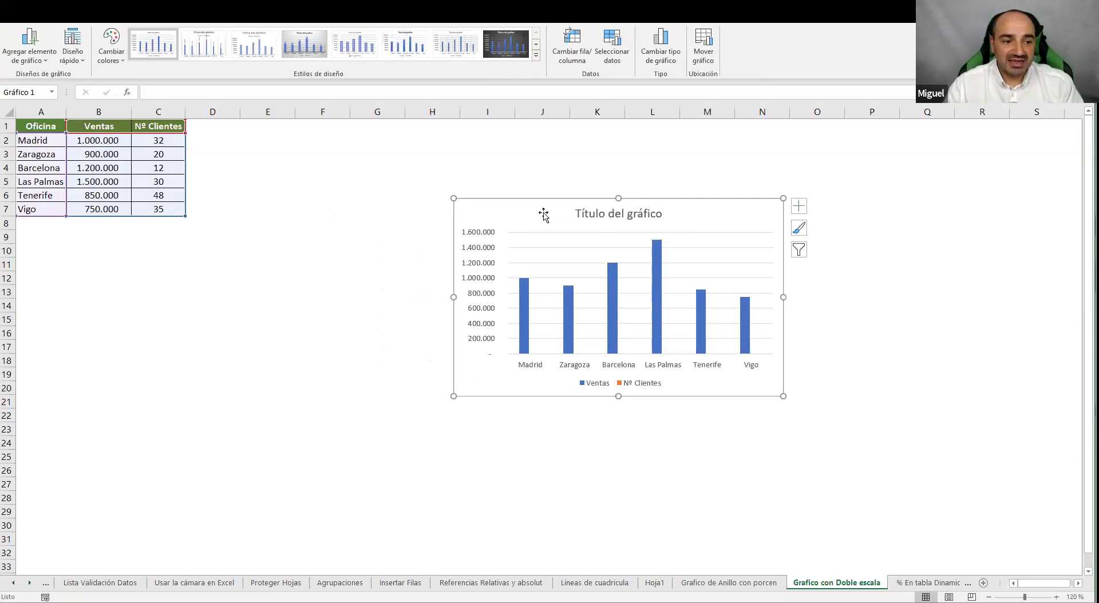
drag(515, 210, 440, 208)
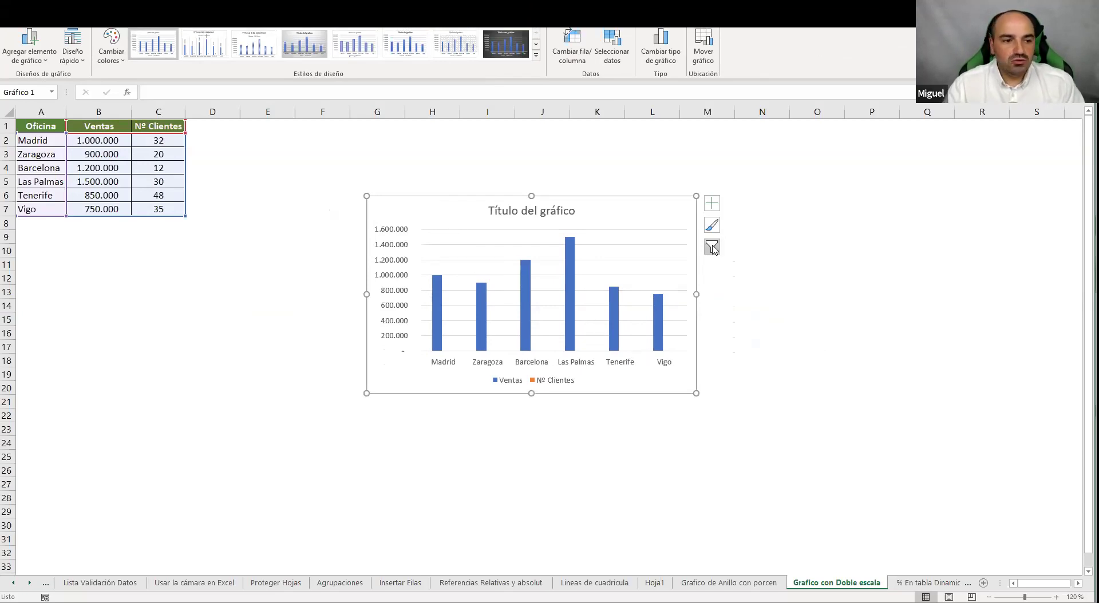
click(558, 386)
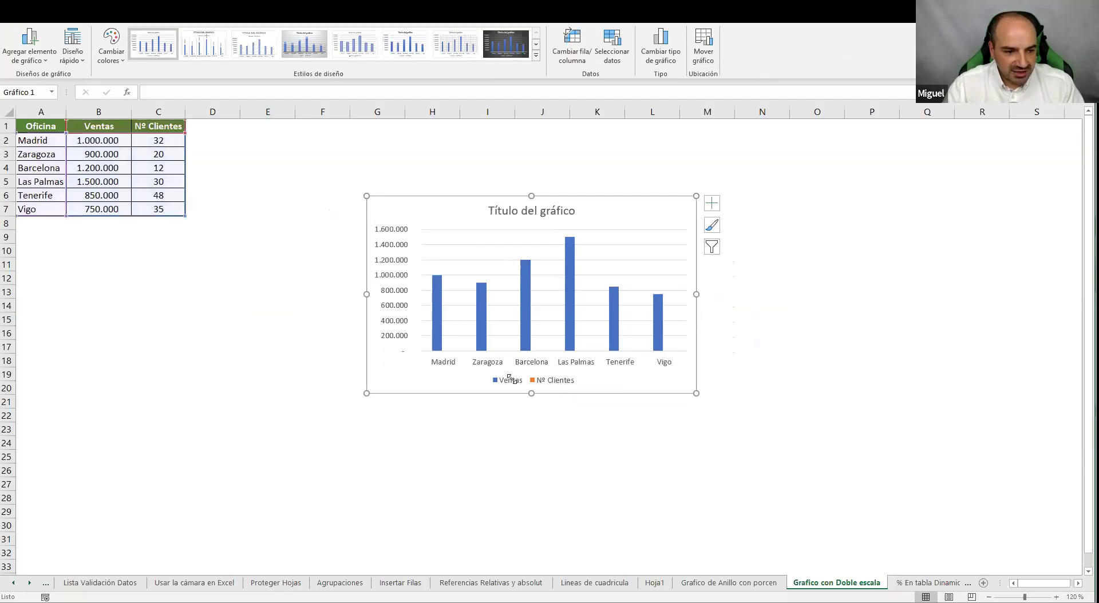
click(556, 381)
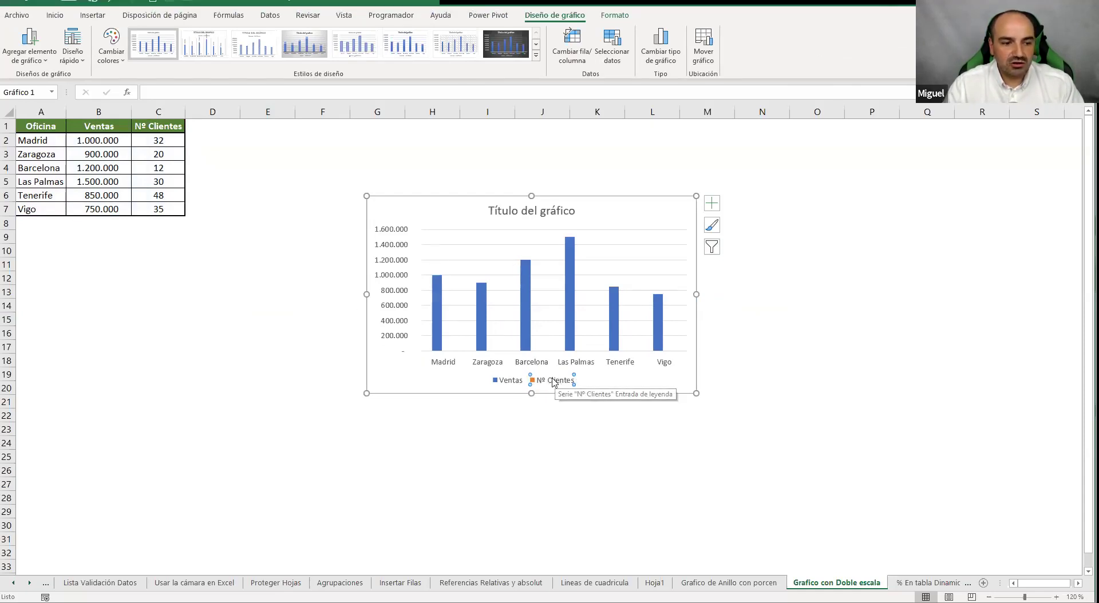
In Dar formato a serie de datos, put Nº Clientes on the Eje secundario
right_click(554, 382)
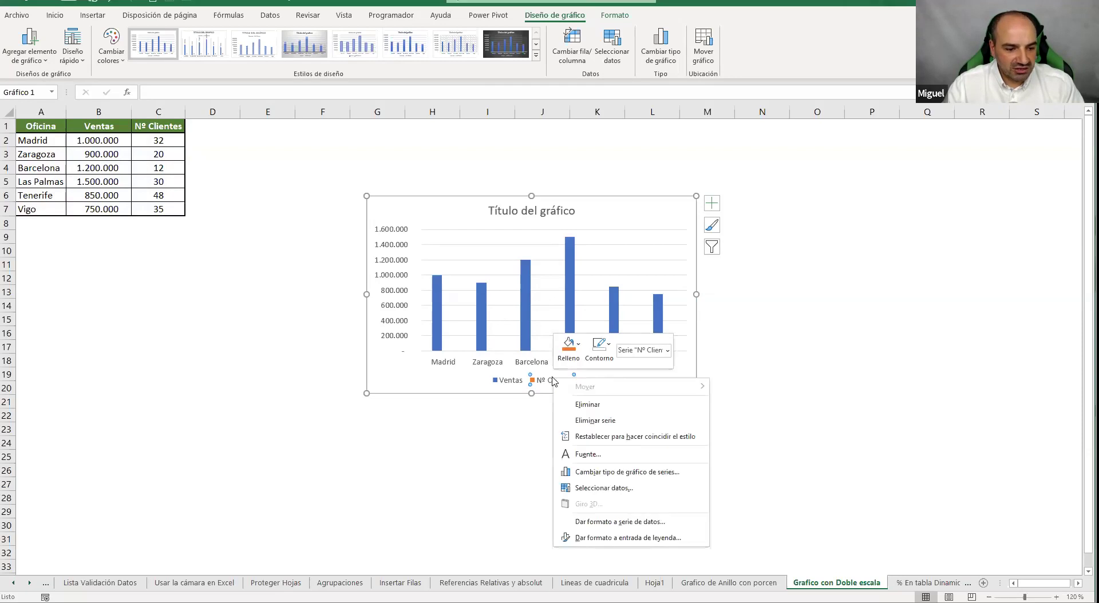
click(602, 522)
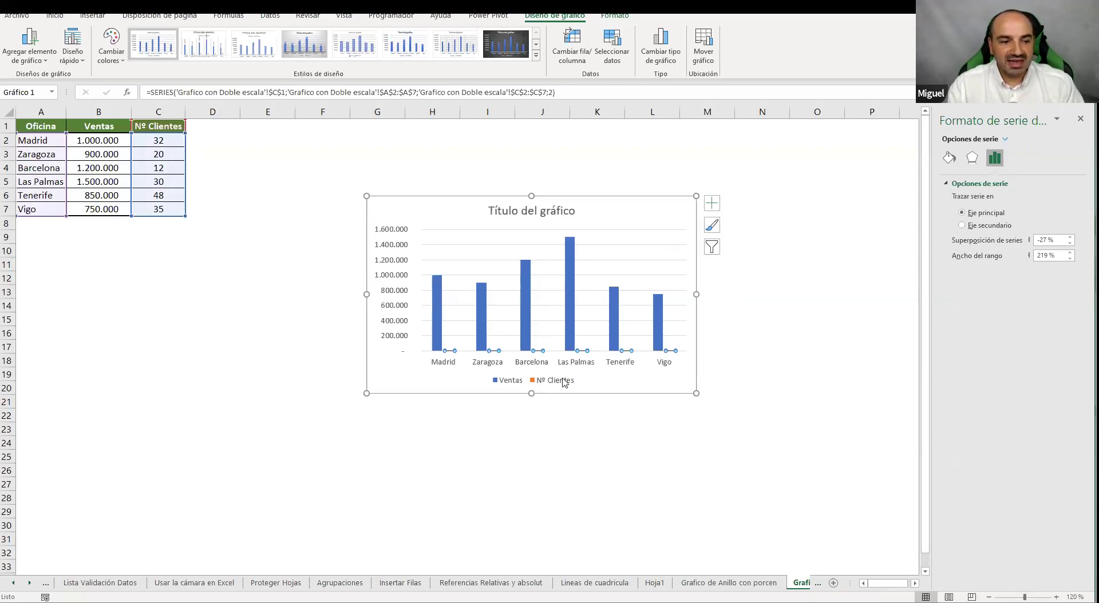
click(962, 225)
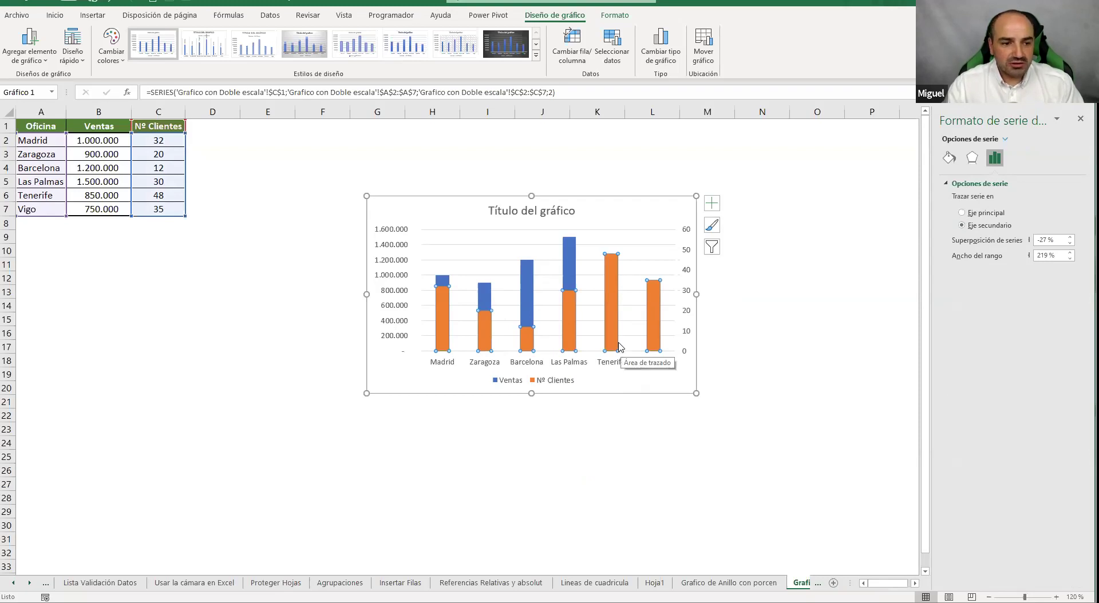
mouse_move(619, 341)
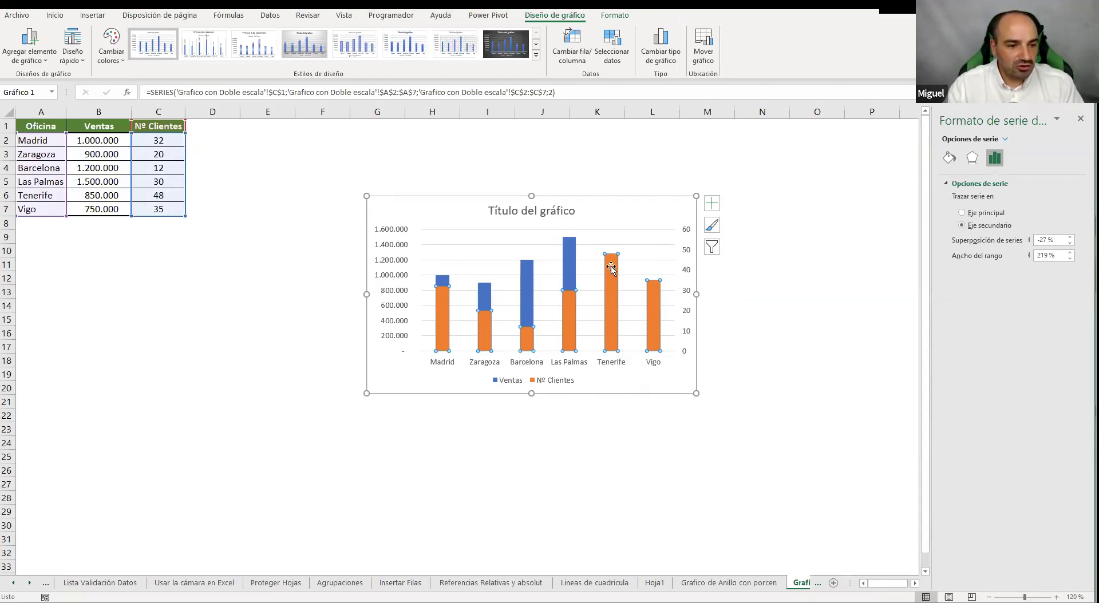
Make Nº Clientes a Líneas series on the secondary axis in a Combinado chart
click(668, 57)
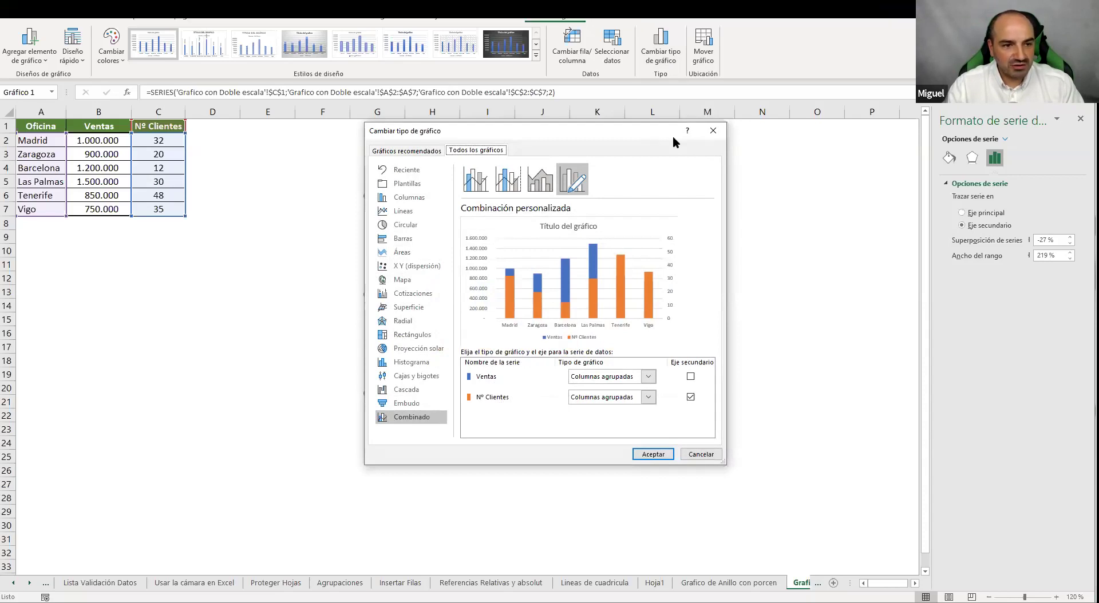
drag(672, 136, 880, 136)
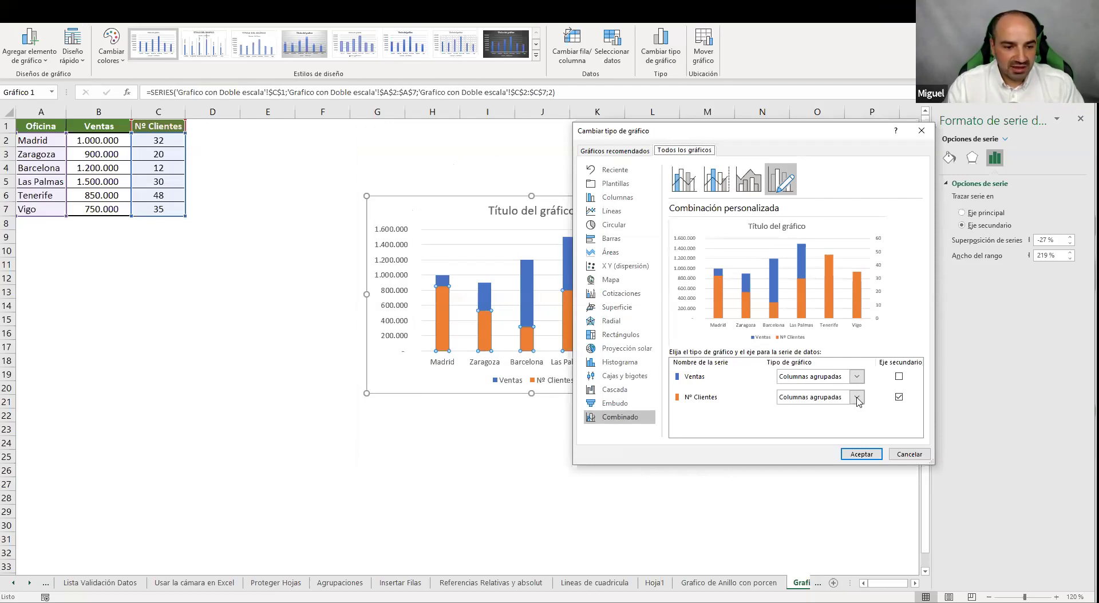
click(857, 397)
click(793, 284)
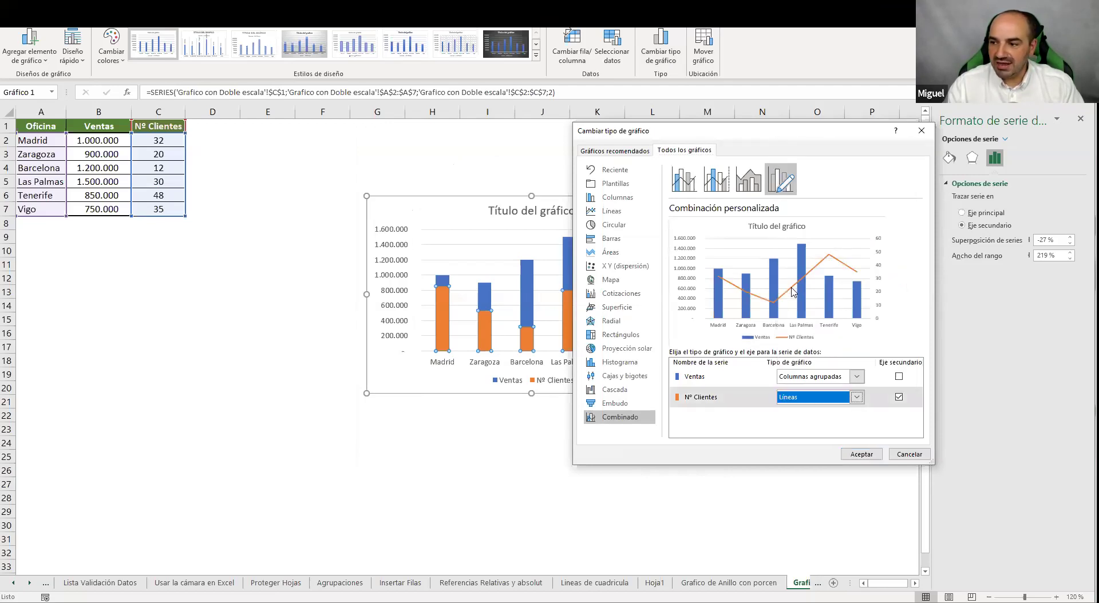
click(861, 454)
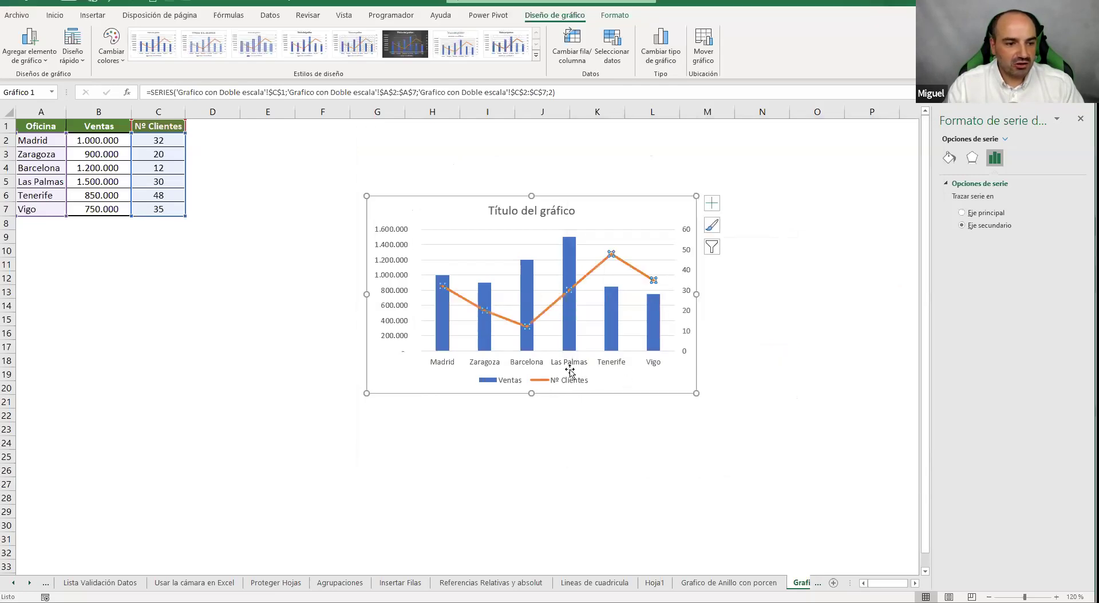
click(739, 333)
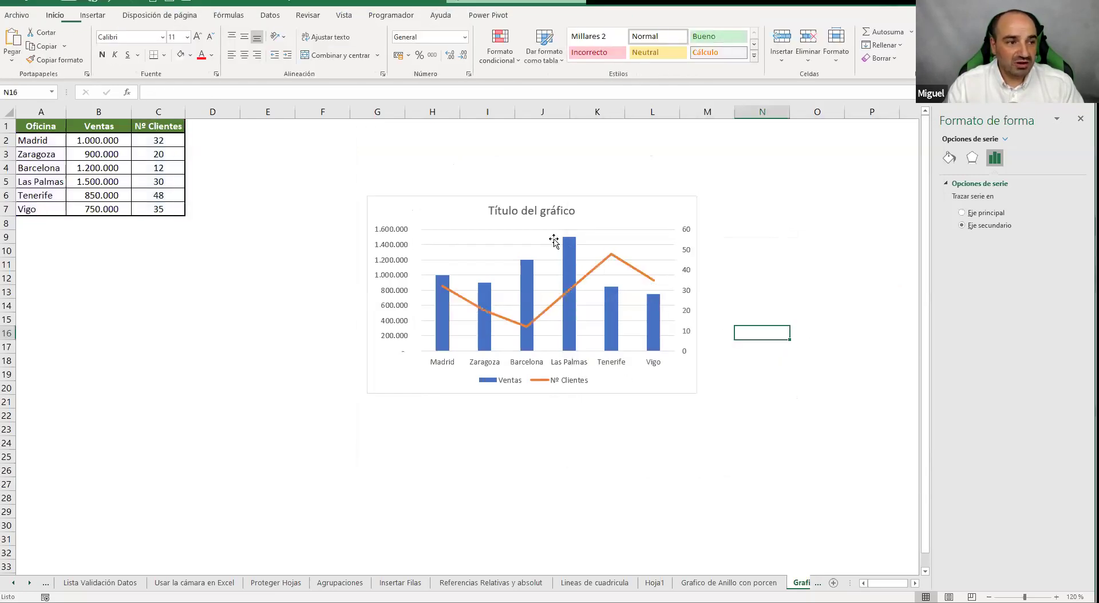
click(650, 215)
click(404, 46)
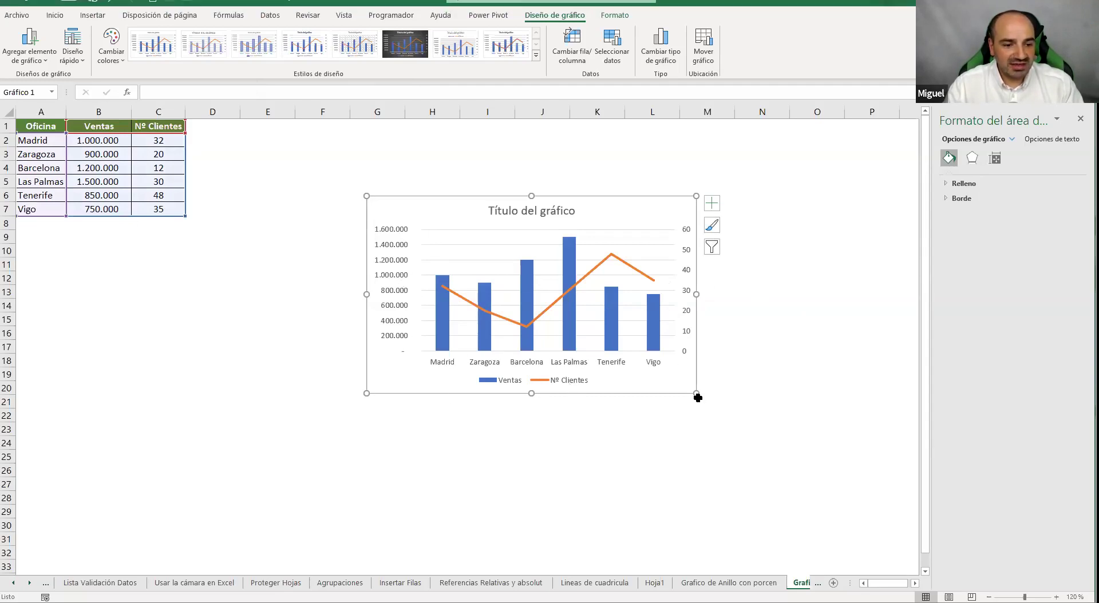
Drag the chart's corner handles so it spans roughly columns F–N and rows 7–25
drag(696, 393, 806, 458)
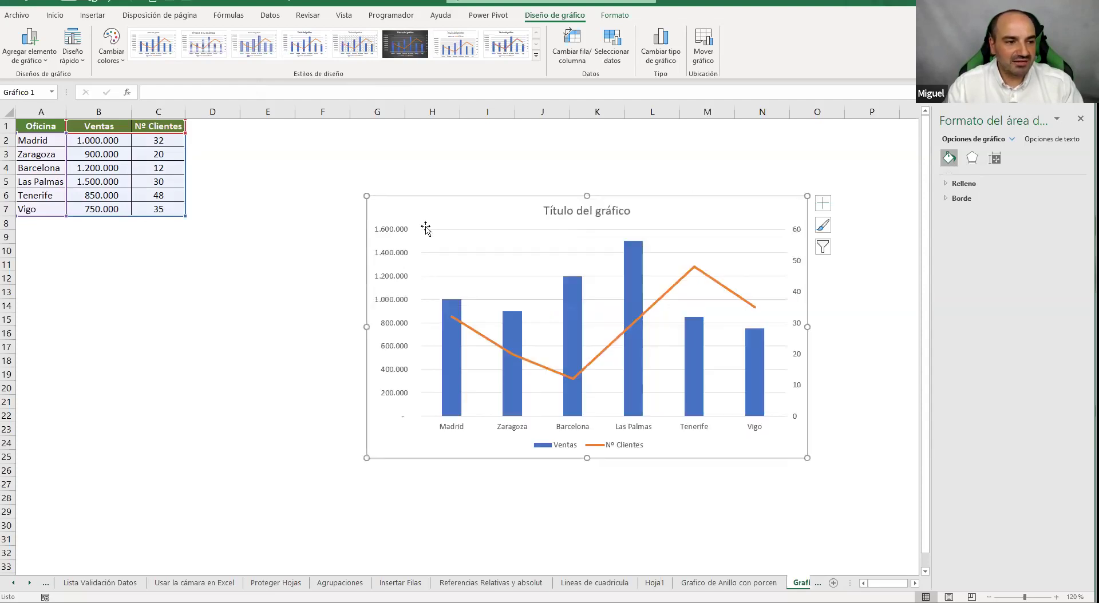
drag(367, 196, 307, 160)
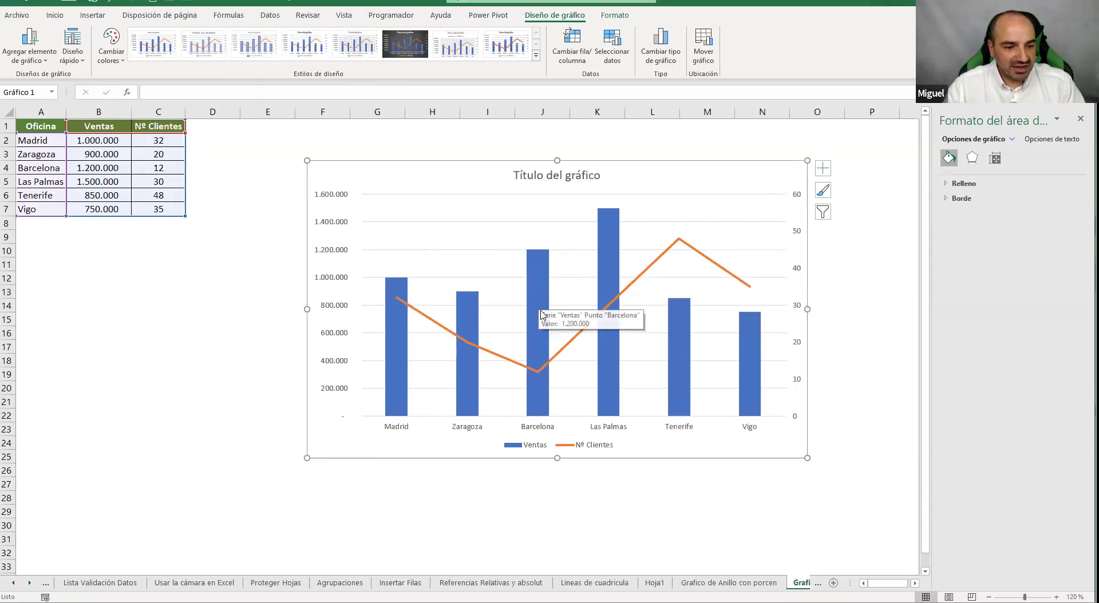
mouse_move(537, 374)
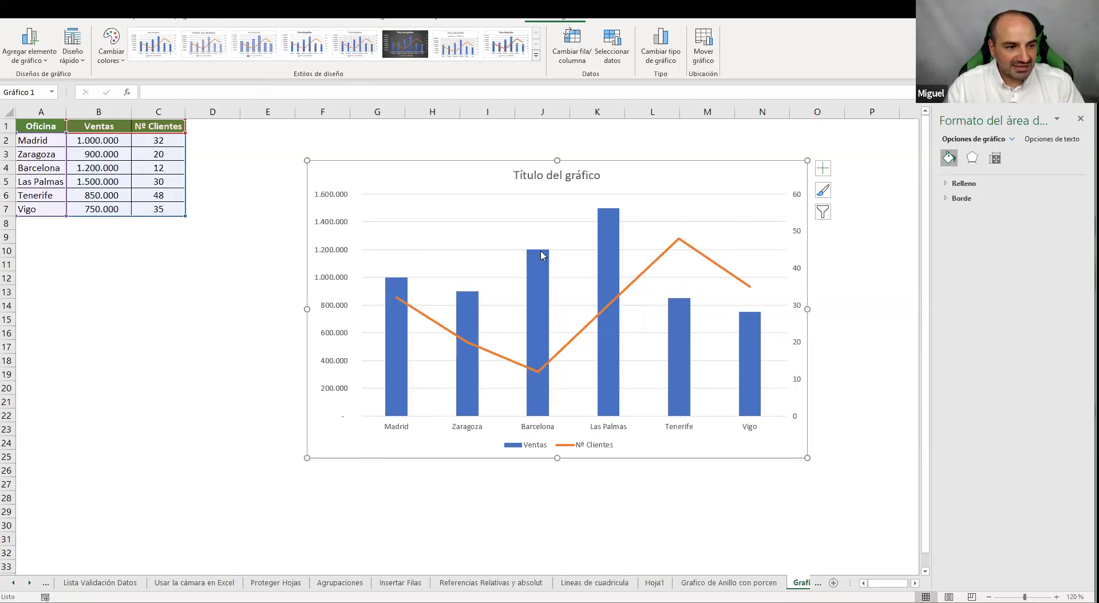
mouse_move(531, 279)
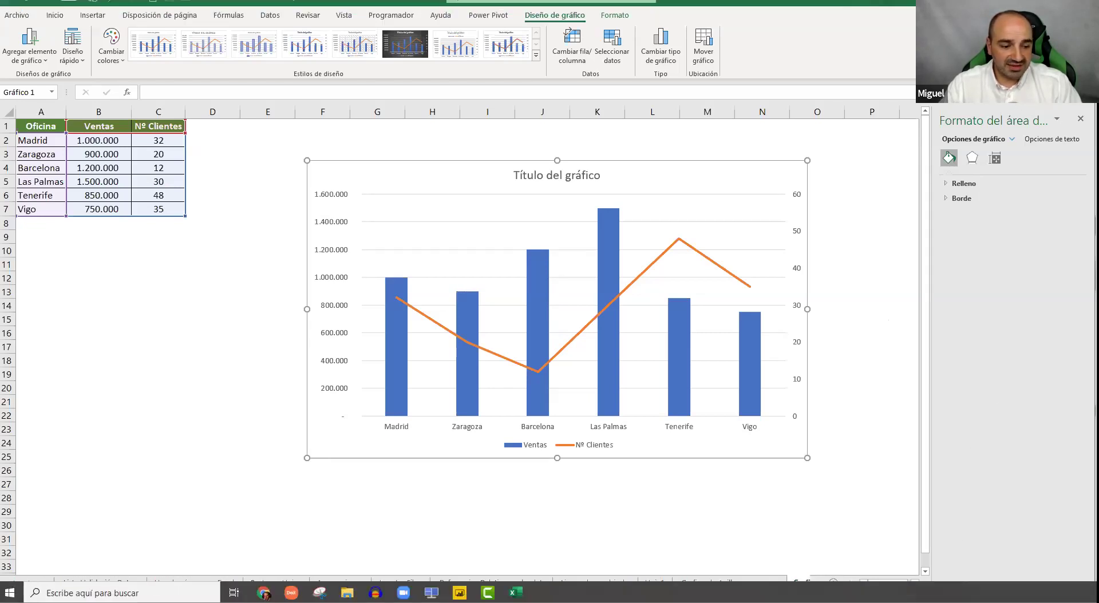
Open the Dashboard workbook, browse Facturas 19, Gastos 19 and Cuenta Resultados, then return to Análisis Datos
mouse_move(515, 593)
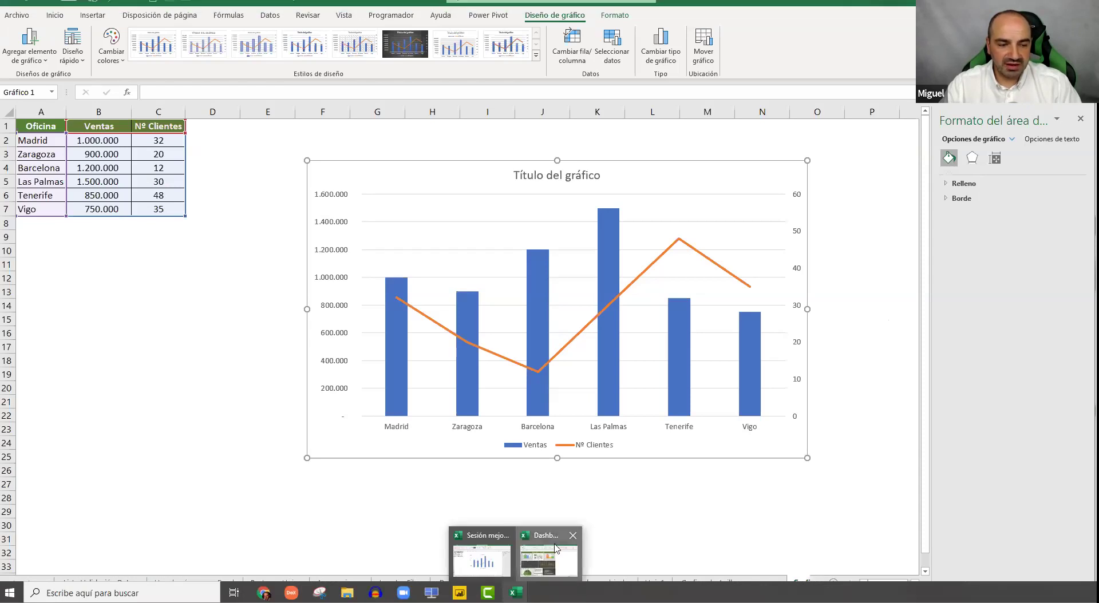
click(548, 556)
click(801, 270)
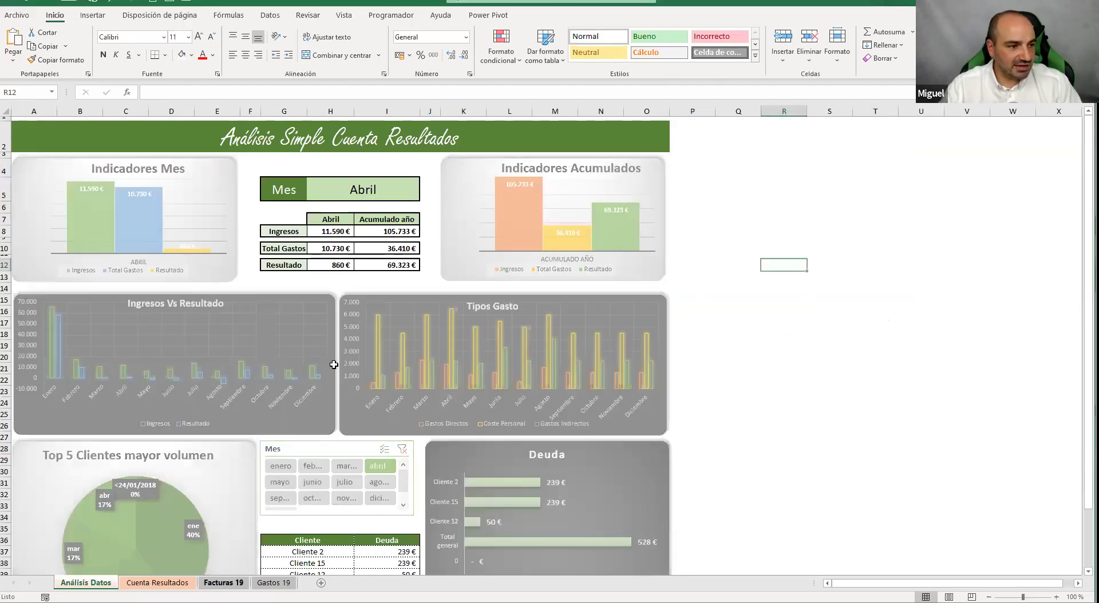
key(ctrl+Page_Down)
key(ctrl+Page_Down)
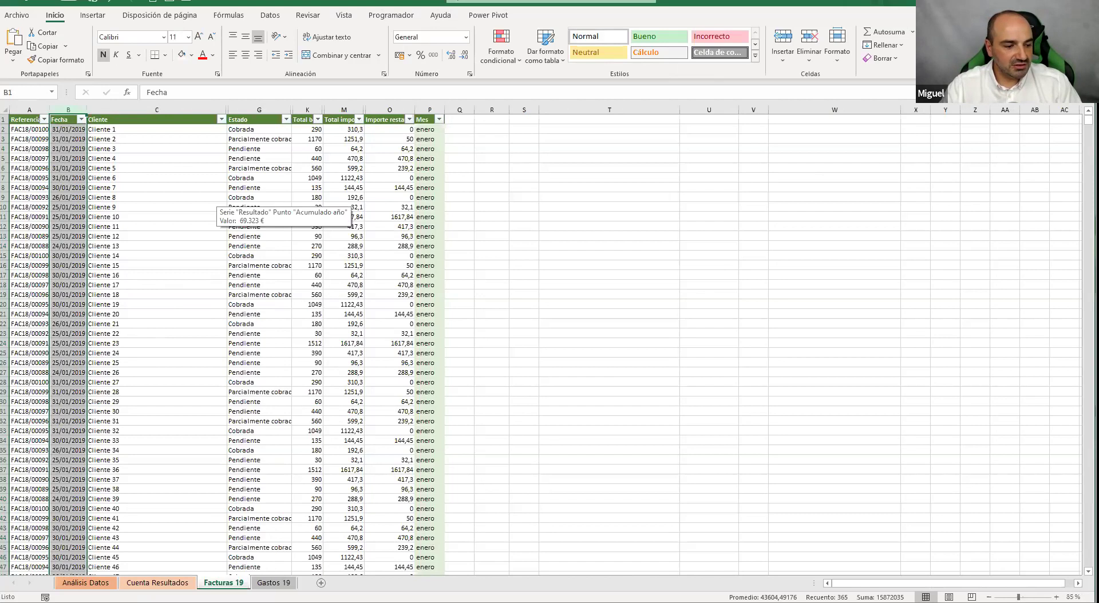
key(ctrl+Page_Down)
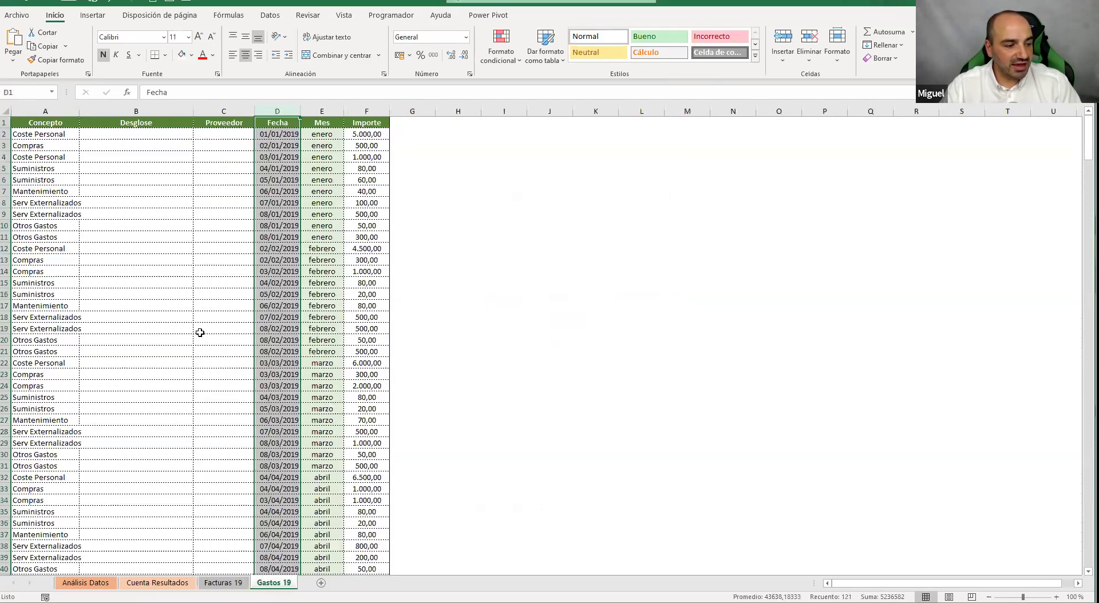
click(158, 582)
click(159, 251)
click(164, 194)
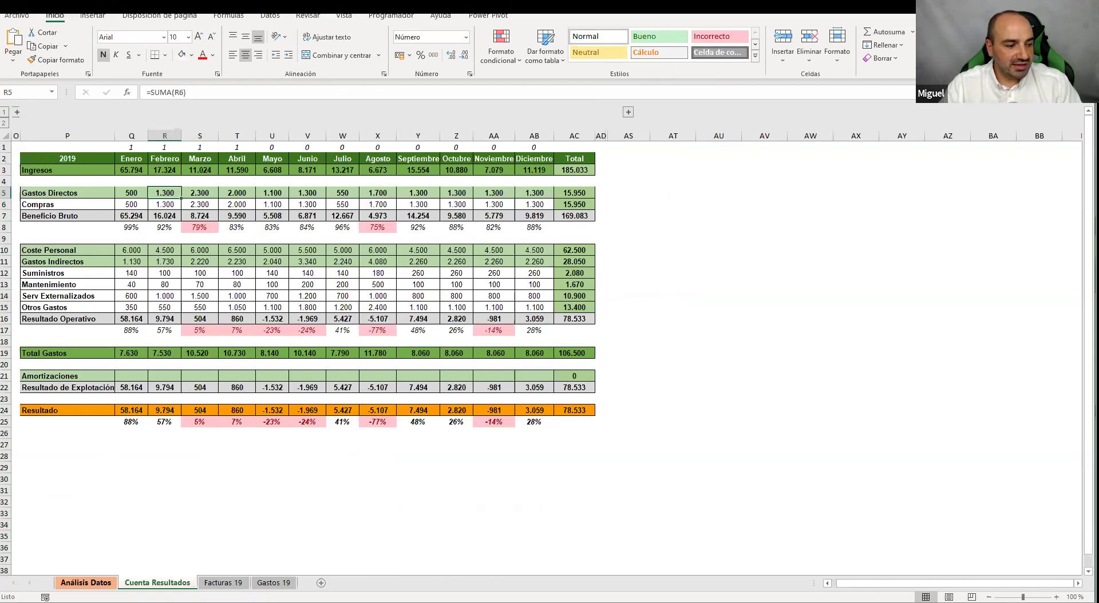
key(ctrl+Page_Up)
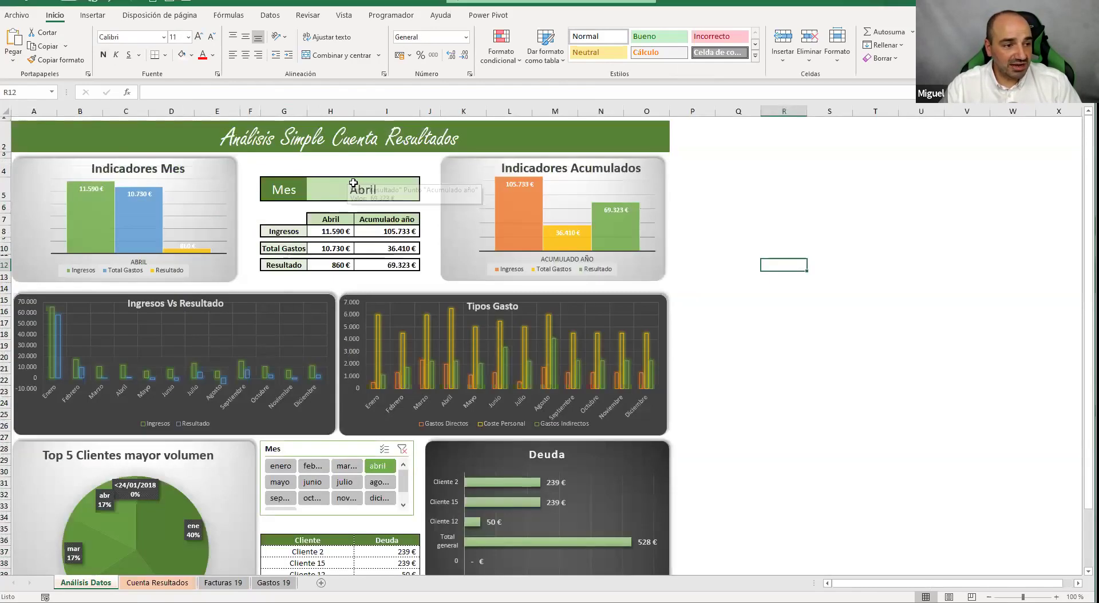
Set the dashboard month in cell H5 to Marzo from its dropdown list
click(416, 191)
click(399, 213)
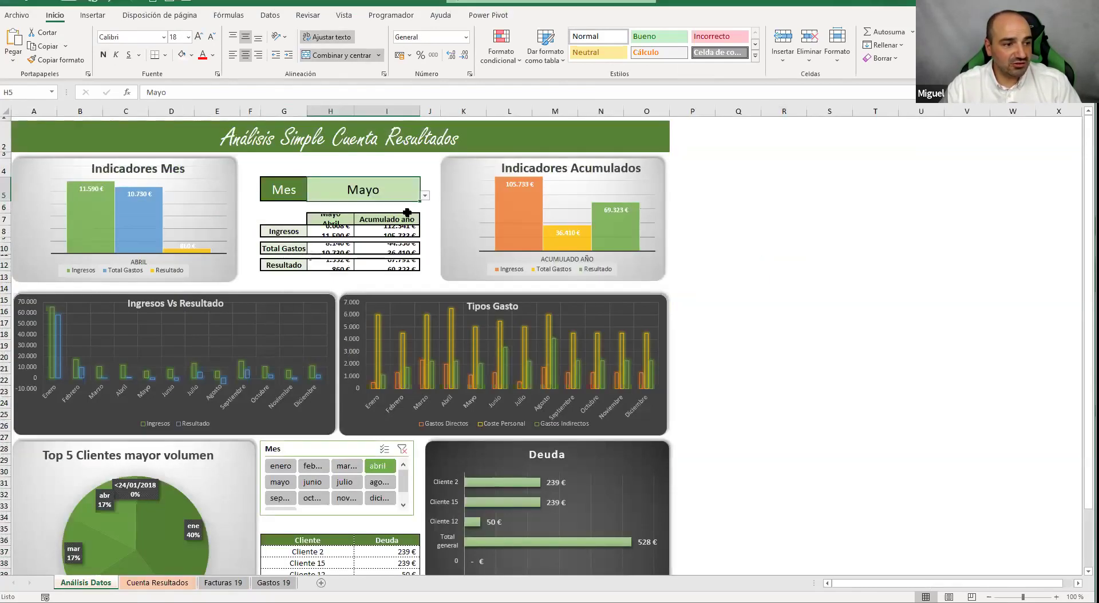
click(424, 196)
scroll(425, 207, up, 3)
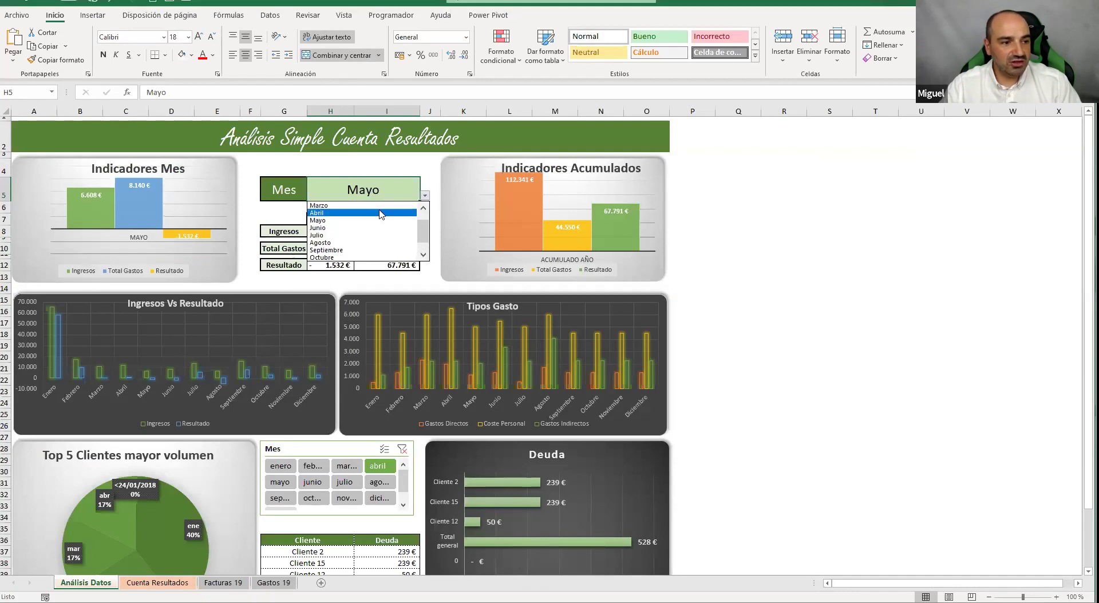
click(324, 221)
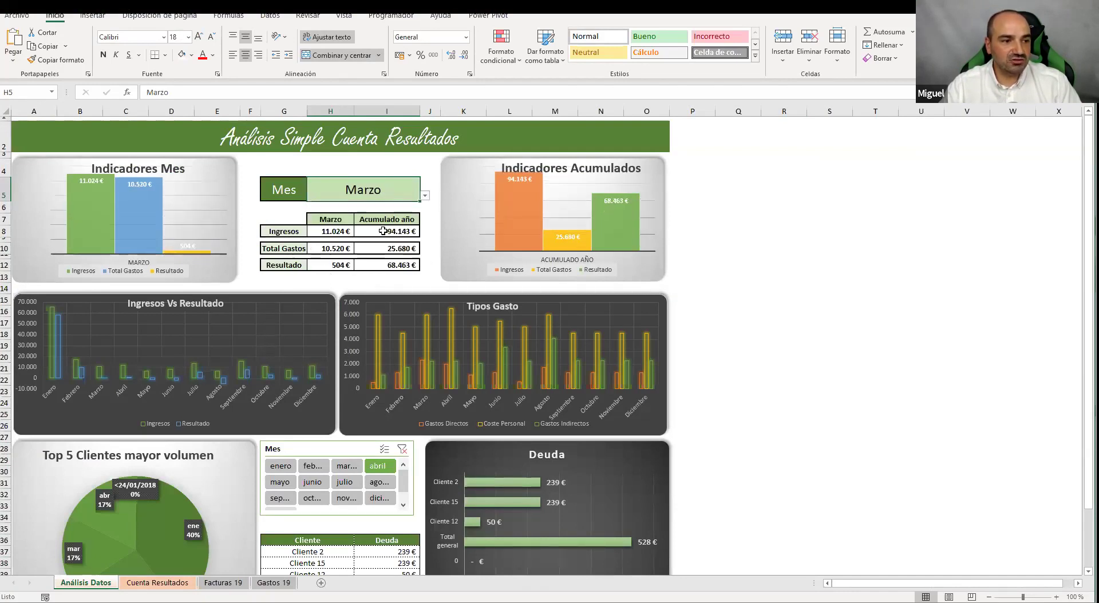
Filter the debt table with the Mes slicer, trying other months before settling on marzo
scroll(383, 416, down, 4)
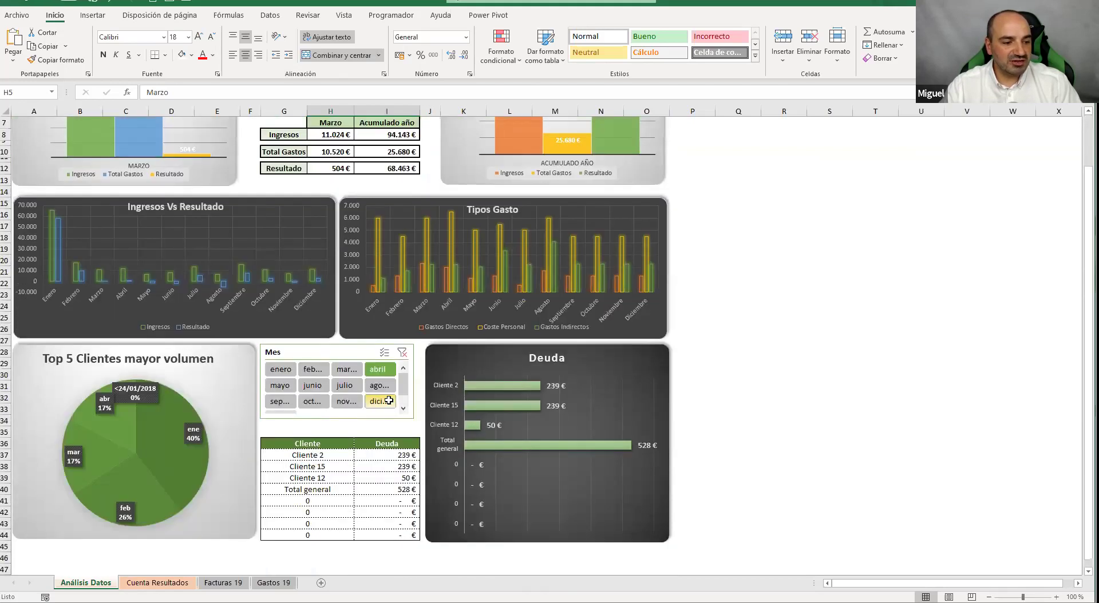
click(347, 311)
click(279, 327)
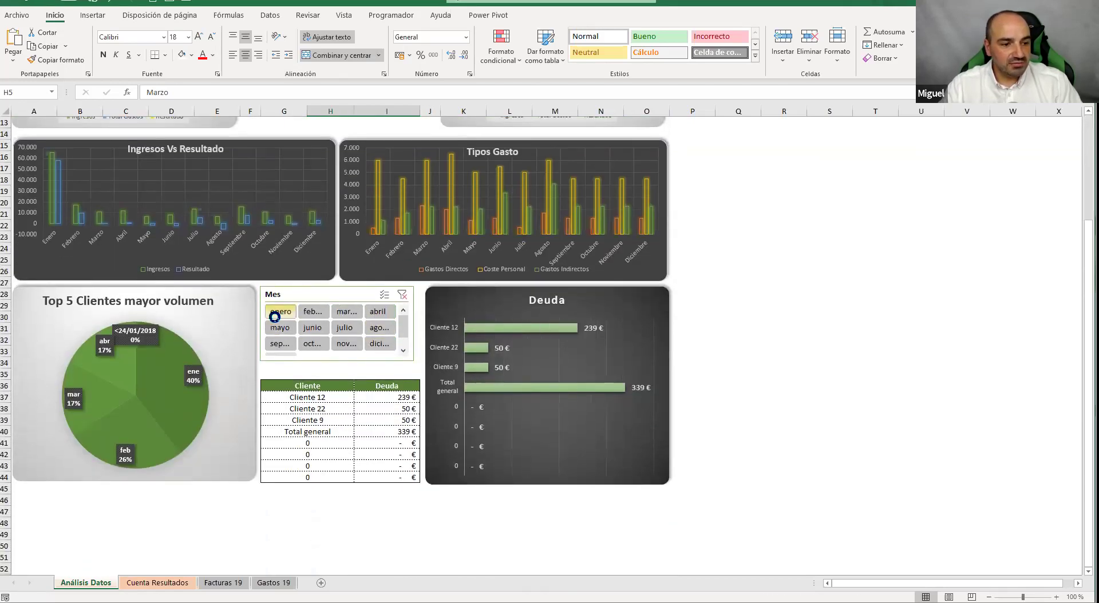
click(348, 328)
click(378, 311)
click(346, 311)
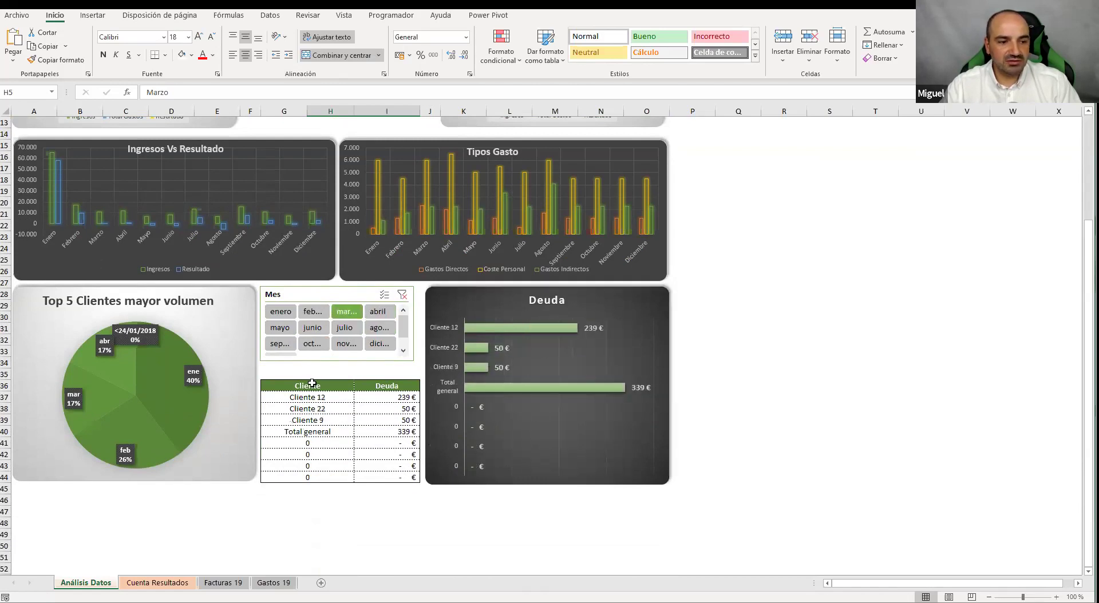
scroll(480, 360, up, 4)
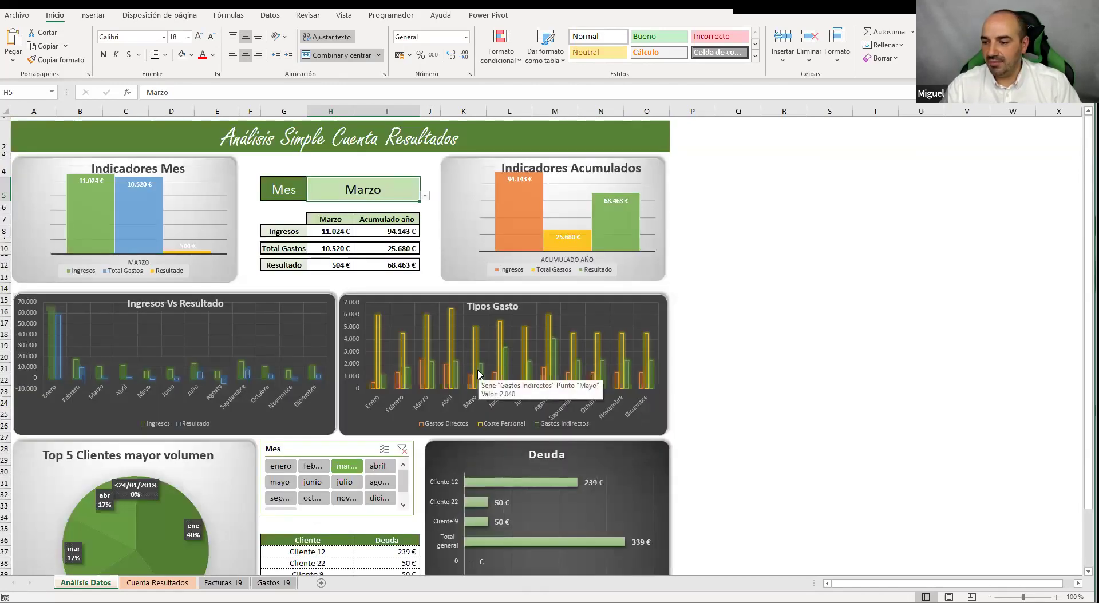